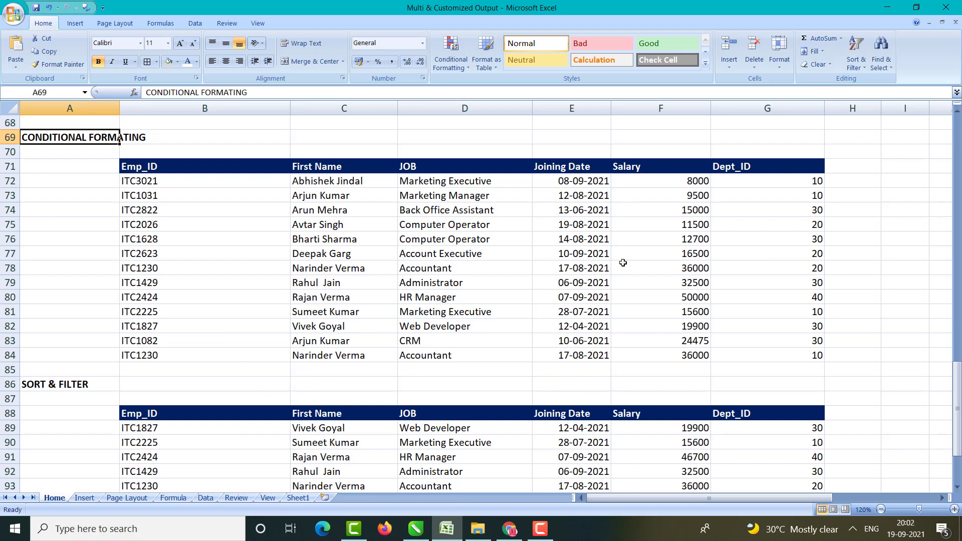
left_click(208, 174)
left_click(218, 222)
left_click(451, 240)
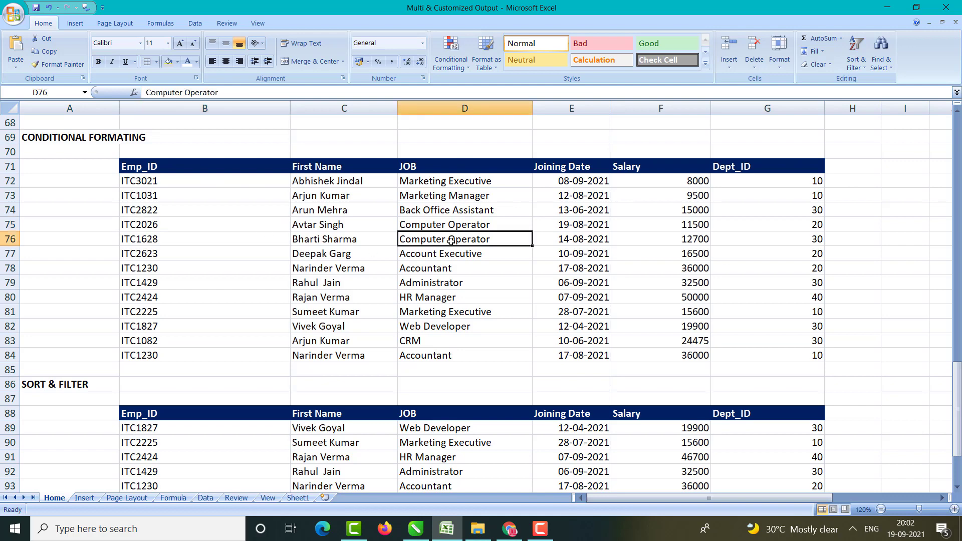
left_click(381, 295)
left_click_drag(535, 254, 539, 240)
left_click_drag(348, 248, 349, 240)
left_click(200, 224)
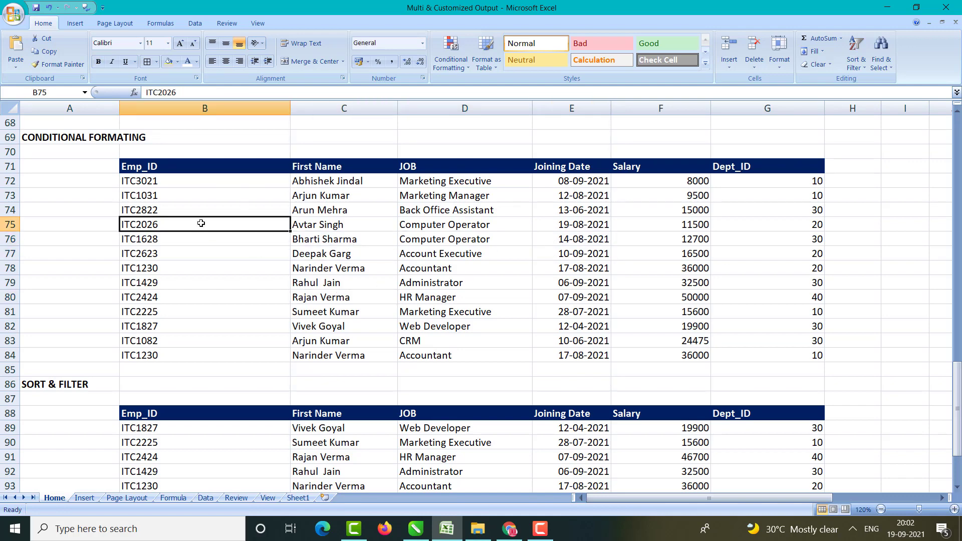
Step: Select the whole conditional formatting table, and also the entire worksheet from an empty cell below the tables
key("ctrl+a")
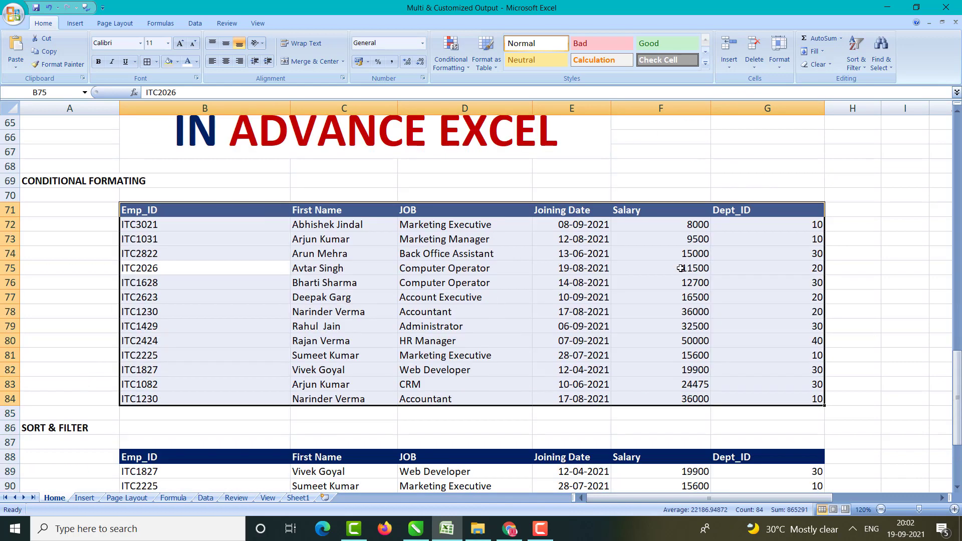
scroll(678, 269, "down", 15)
left_click(422, 265)
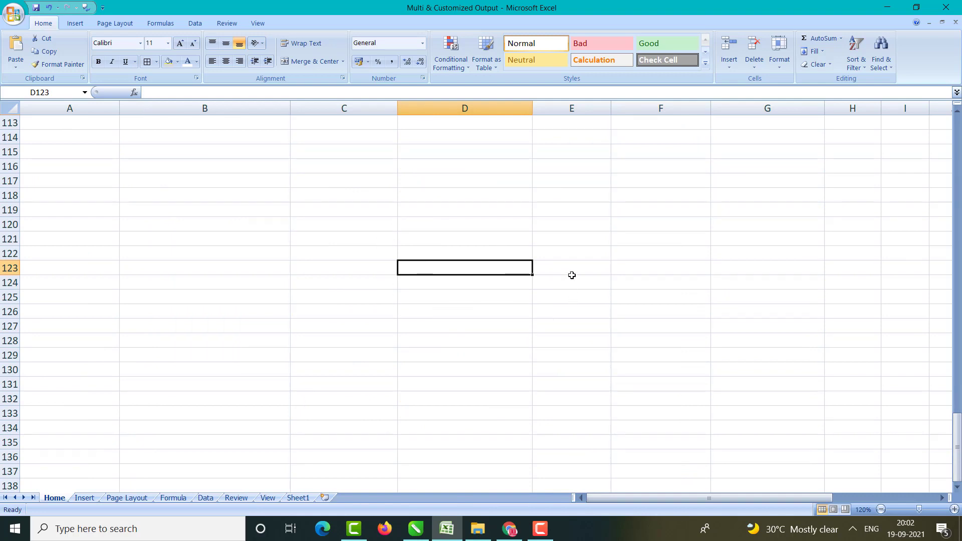
key("ctrl+a")
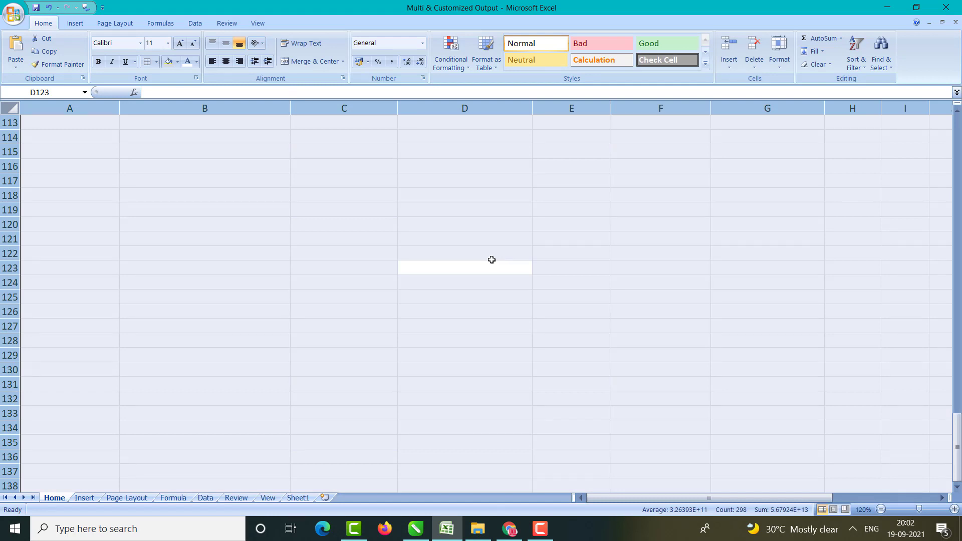
scroll(492, 259, "up", 13)
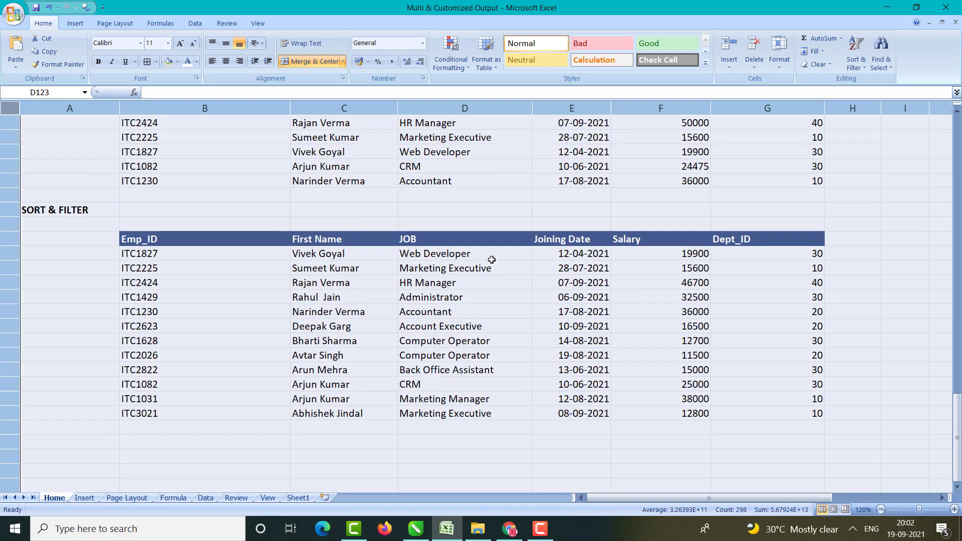
scroll(409, 241, "up", 1)
left_click(327, 226)
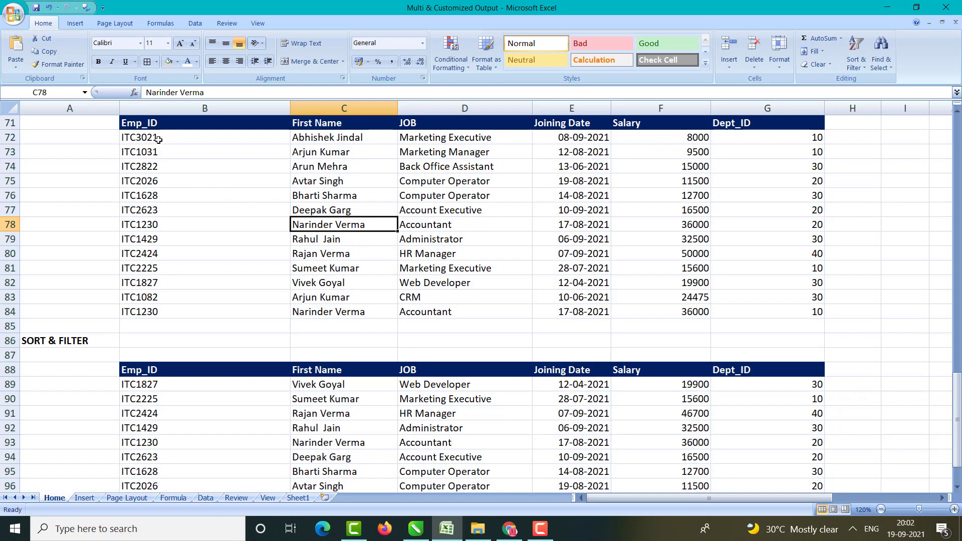
Step: Select the table range B71:G84 and examine the Highlight Cells Rules for conditional formatting, including the Equal To rule
scroll(157, 138, "up", 1)
mouse_move(141, 165)
left_mouse_down()
mouse_move(664, 281)
mouse_move(736, 329)
mouse_move(737, 352)
left_mouse_up()
left_click(458, 64)
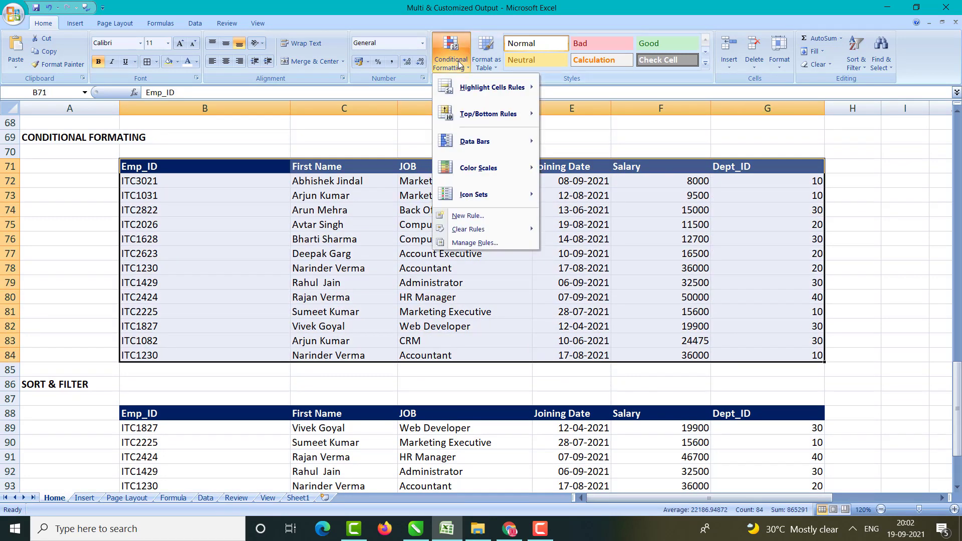
mouse_move(464, 90)
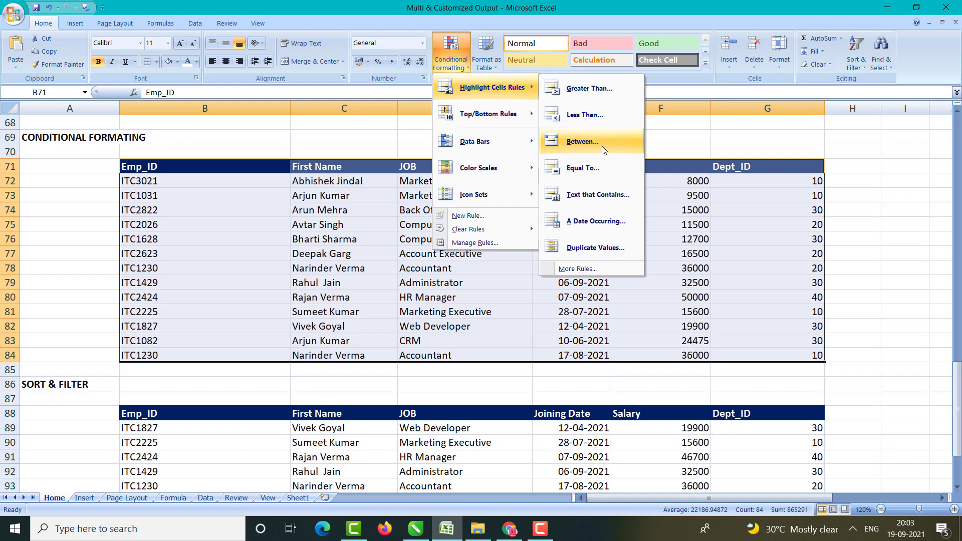
left_click(593, 169)
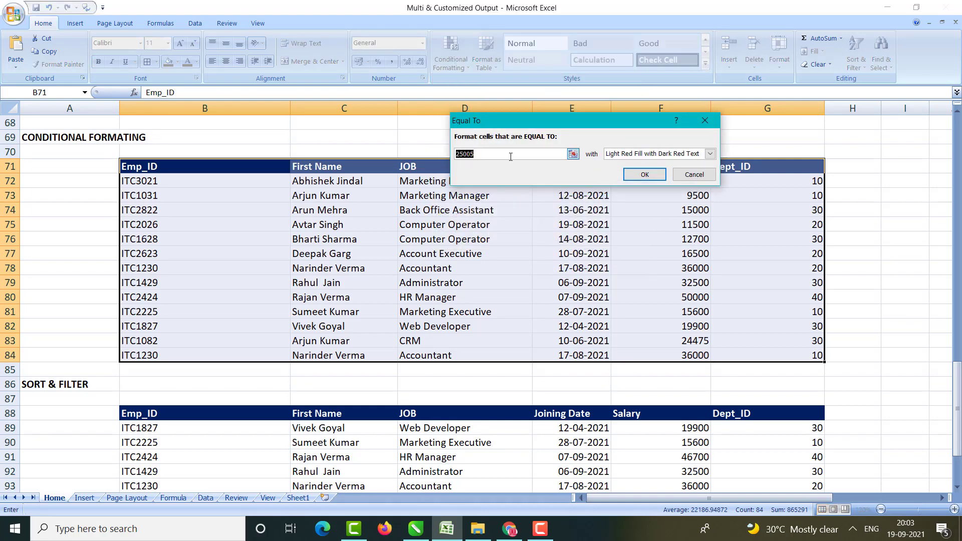
left_click(694, 175)
left_click(451, 55)
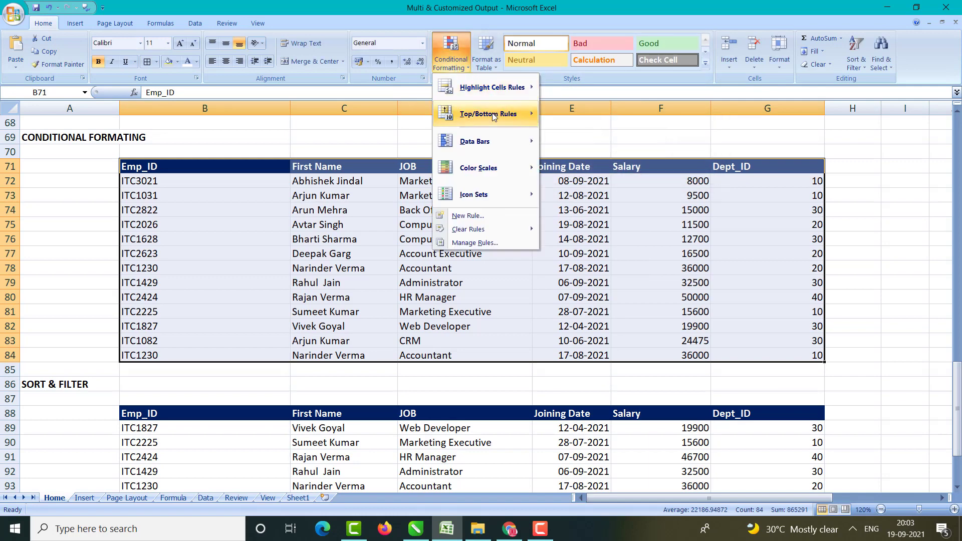
mouse_move(494, 89)
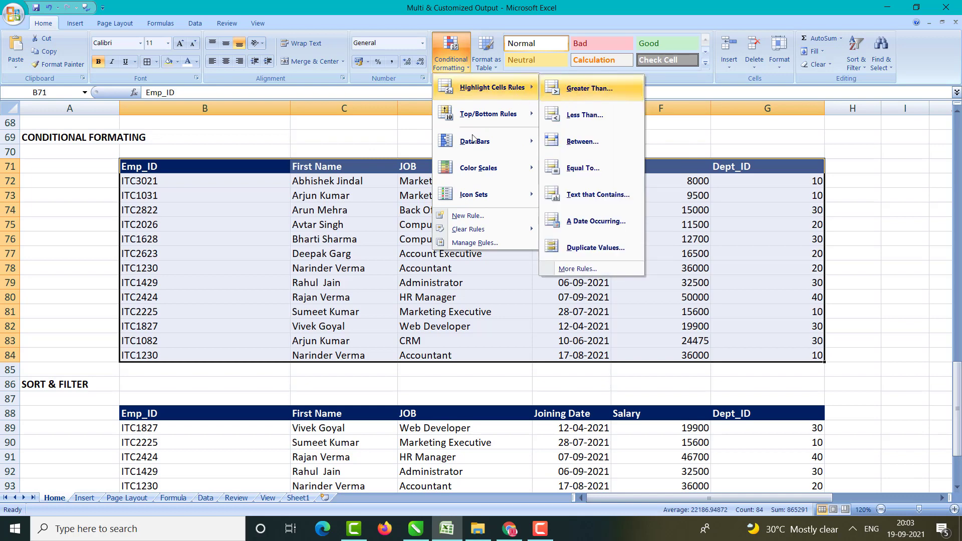
left_click(360, 201)
Step: Start a Greater Than highlight rule with the threshold 29000 on the Salary values F72:F84
left_click_drag(683, 181, 701, 360)
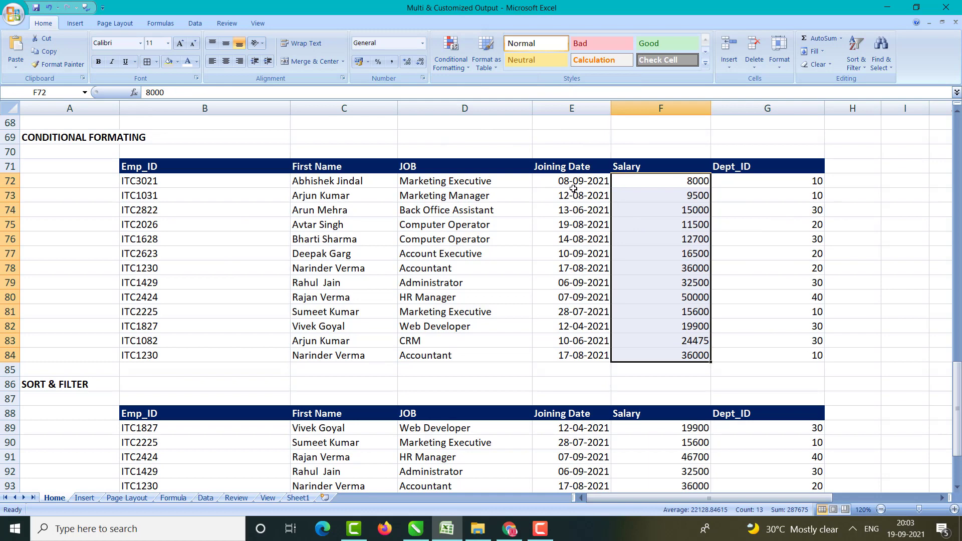
left_click(451, 55)
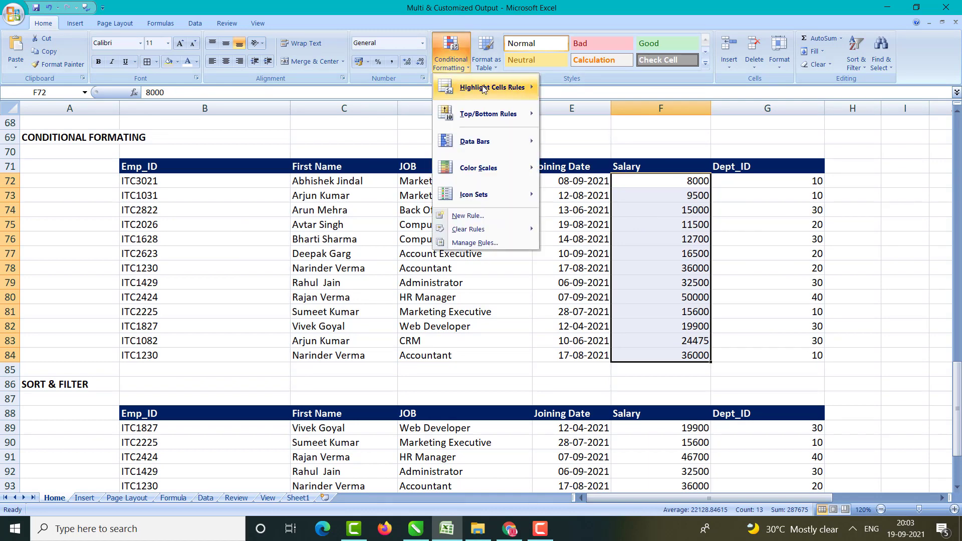
left_click(589, 89)
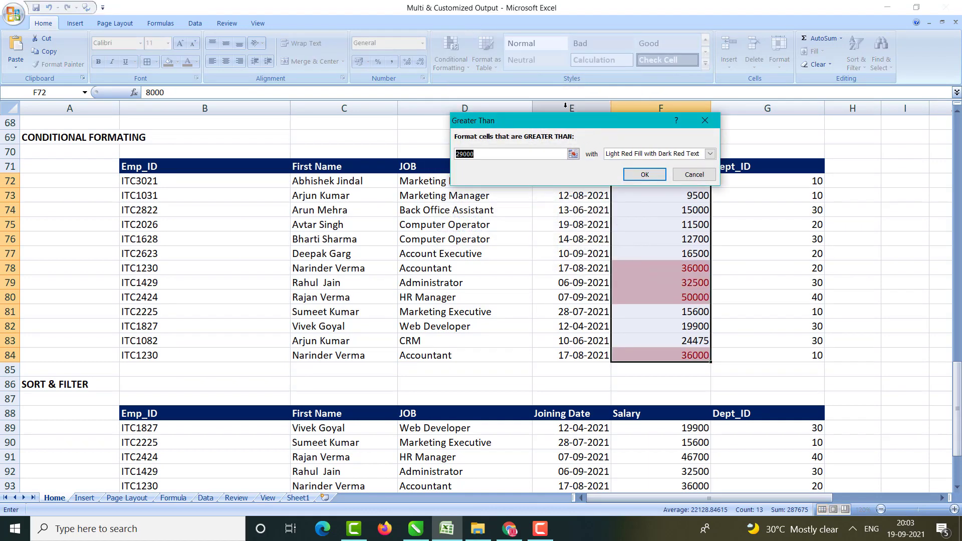
left_click_drag(564, 122, 468, 38)
left_click_drag(389, 69, 355, 67)
left_click(392, 70)
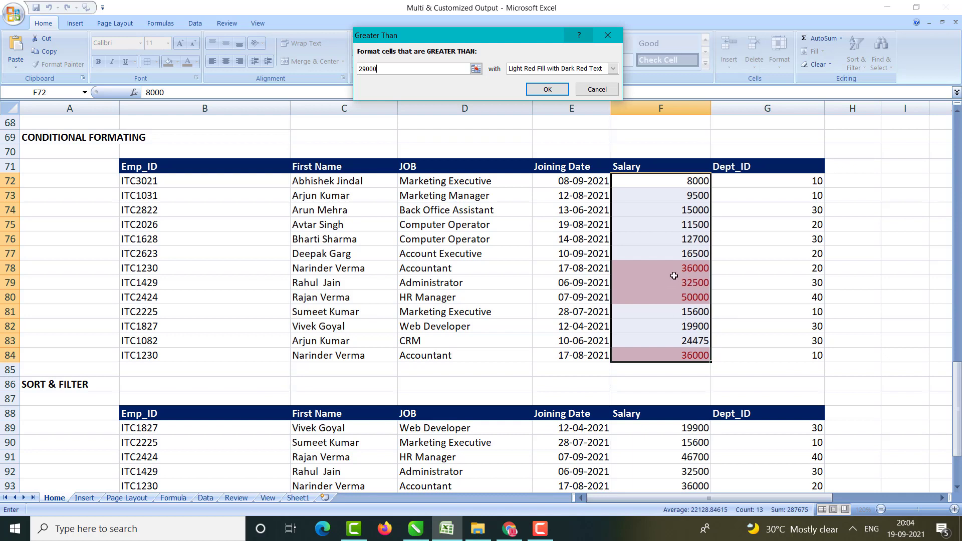
Step: Preview the Yellow Fill with Dark Yellow Text, Green Fill with Dark Green Text and Red Text formats for the rule
left_click(613, 69)
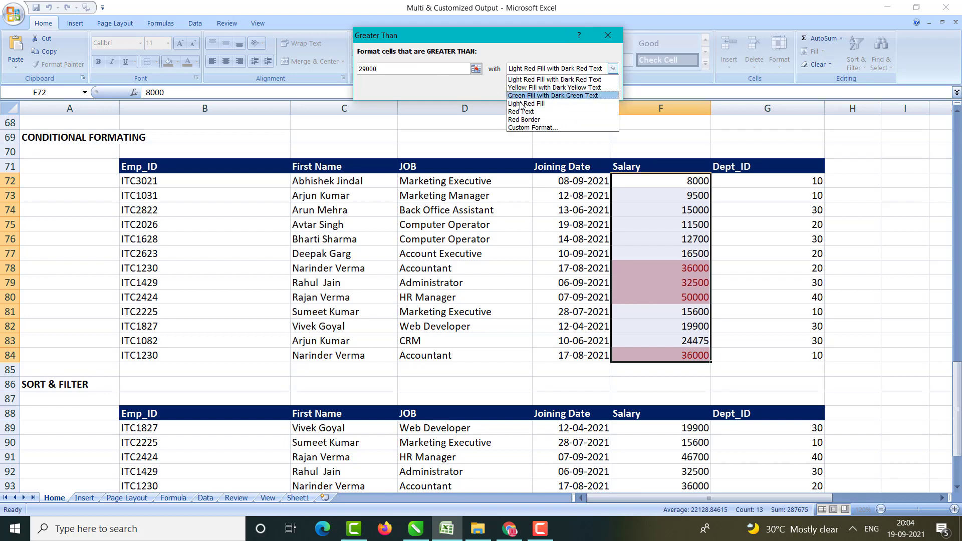
left_click(541, 87)
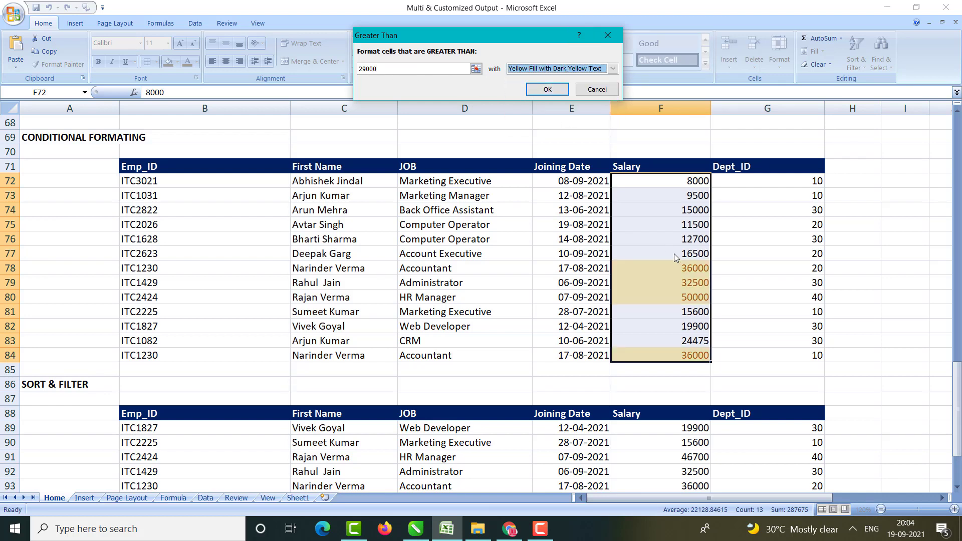
left_click(613, 69)
left_click(538, 103)
left_click(555, 69)
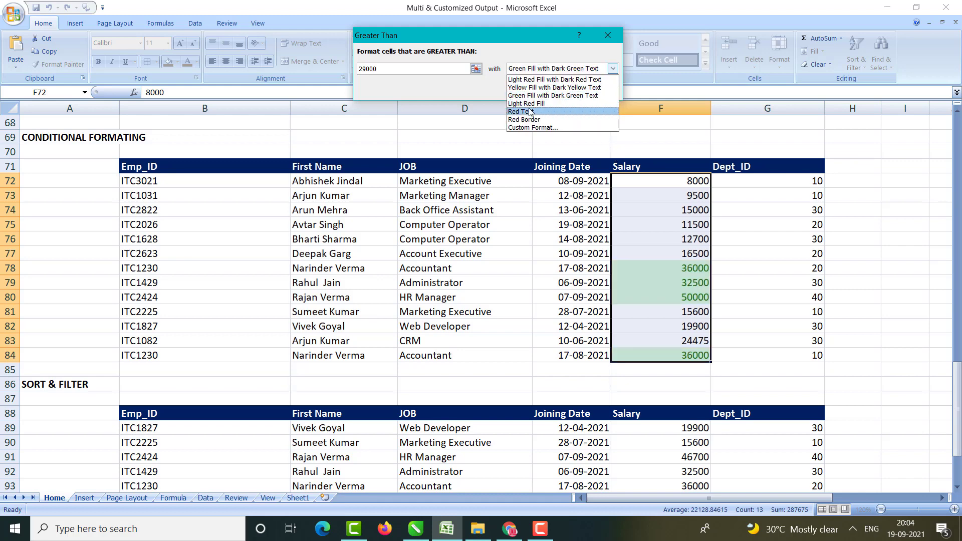
left_click(530, 112)
Step: Define a custom format with bold, red font for the salaries greater than 29000
left_click(541, 70)
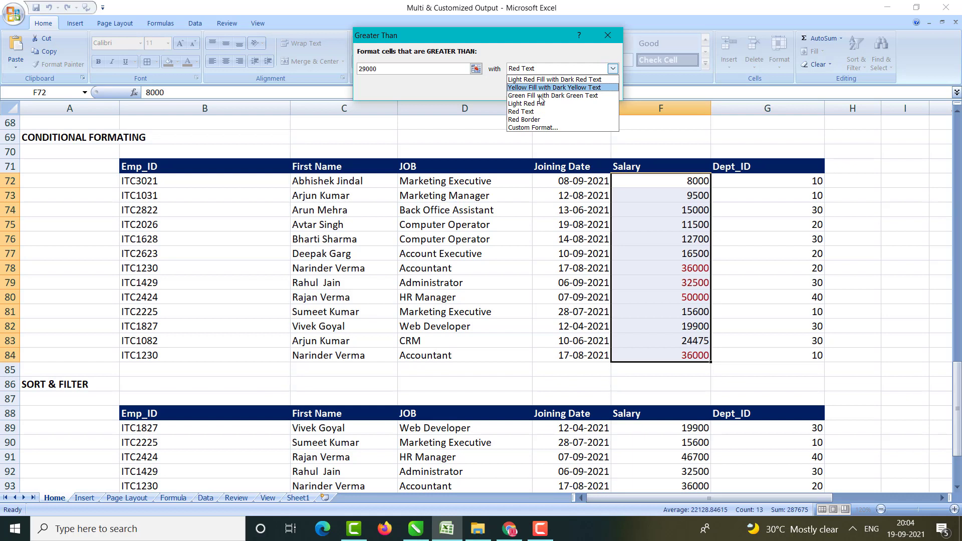
left_click(534, 128)
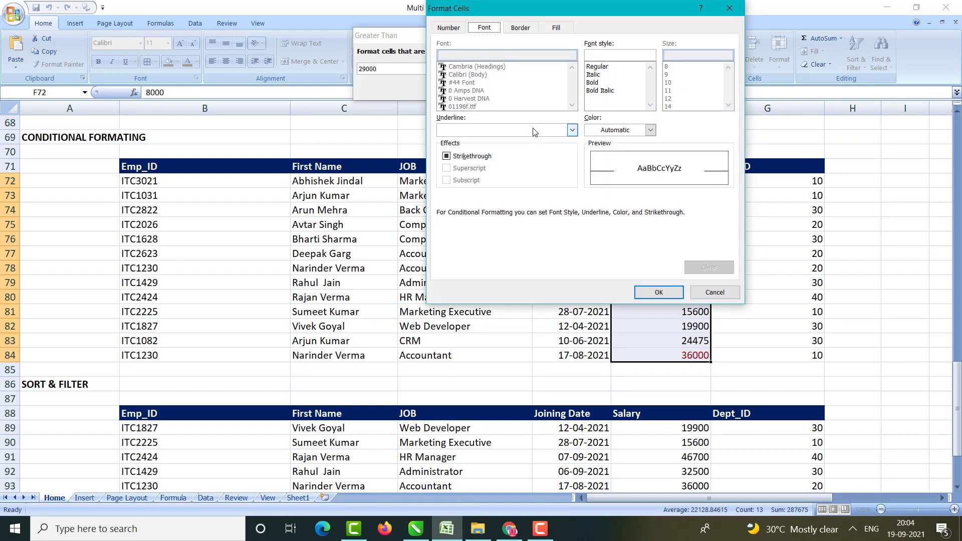
left_click_drag(612, 13, 152, 23)
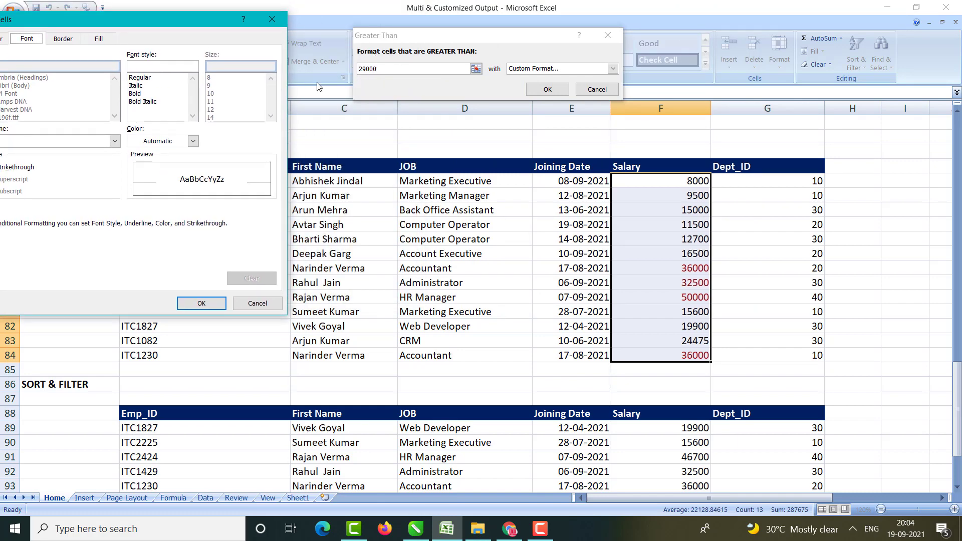
left_click_drag(155, 22, 668, 23)
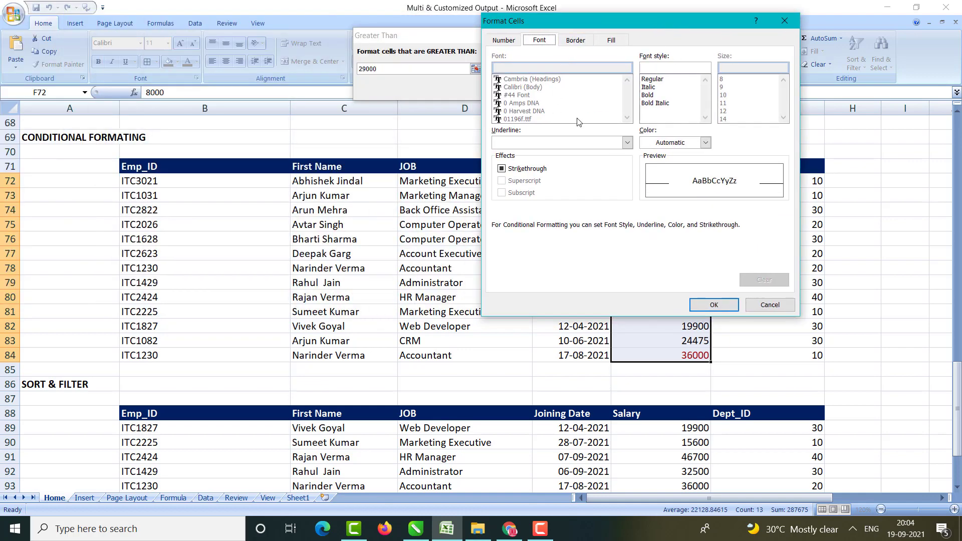
left_click(651, 95)
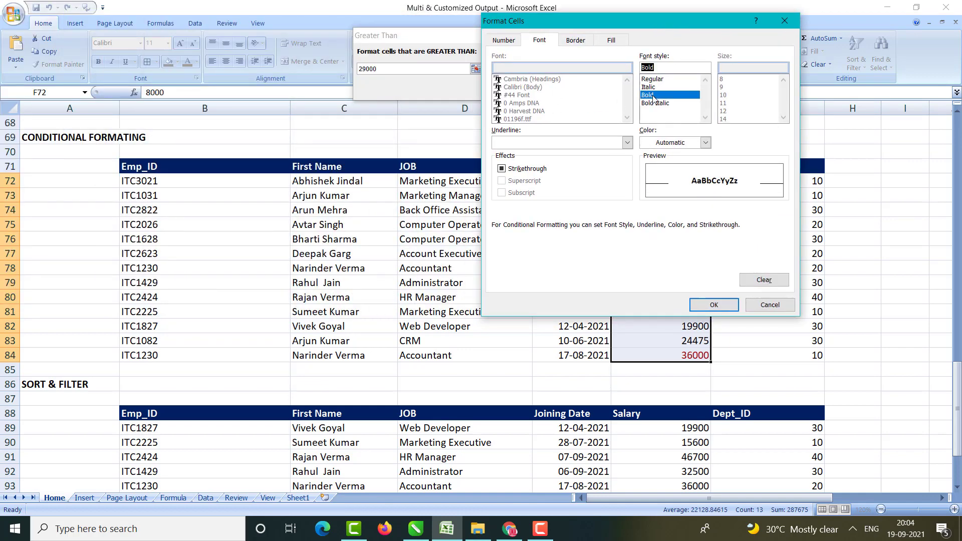
left_click(705, 144)
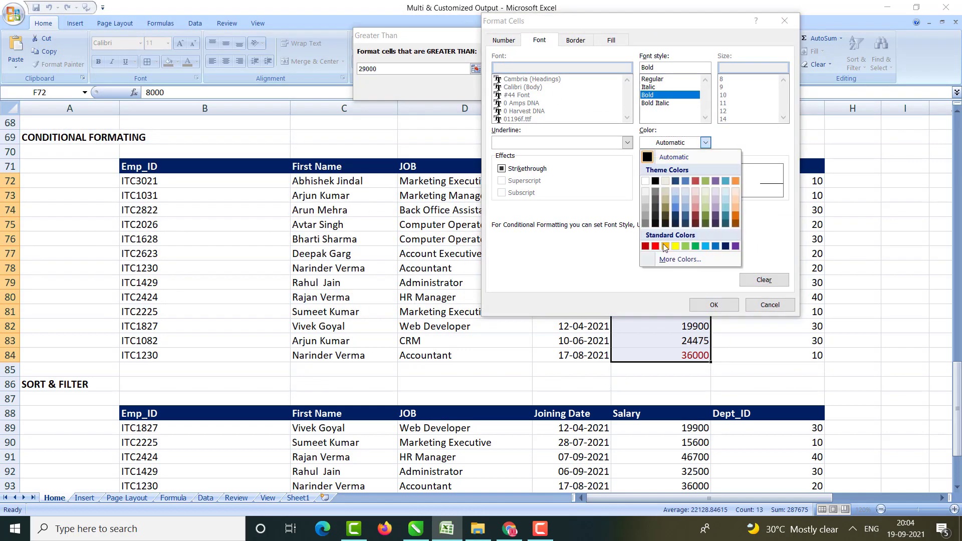
left_click(655, 246)
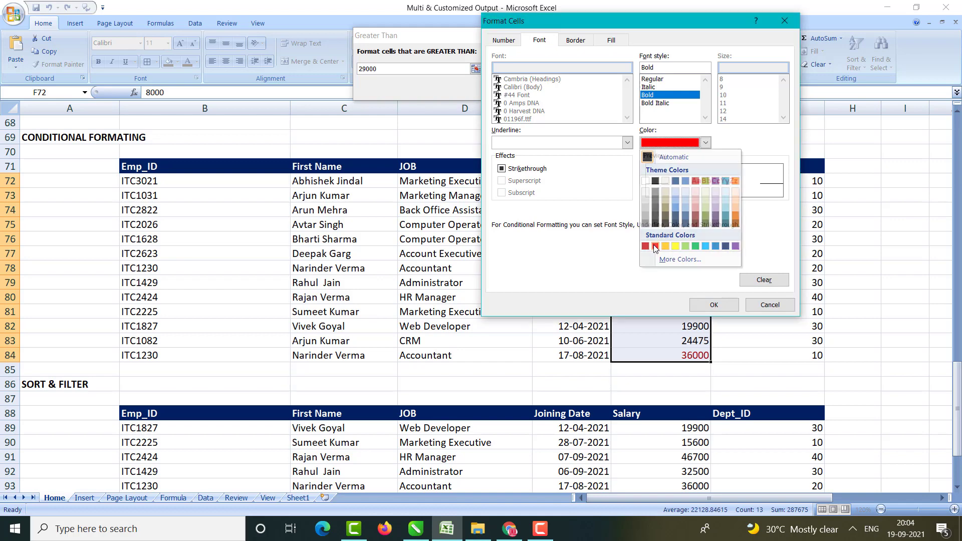
left_click(712, 305)
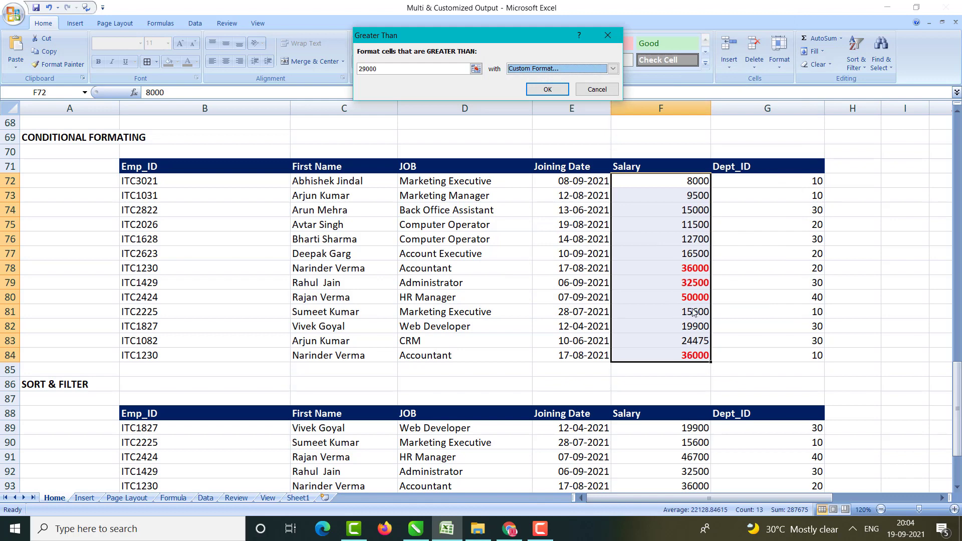
Step: Apply the Greater Than rule to the Salary column, and undo it
left_click(547, 90)
left_click(744, 234)
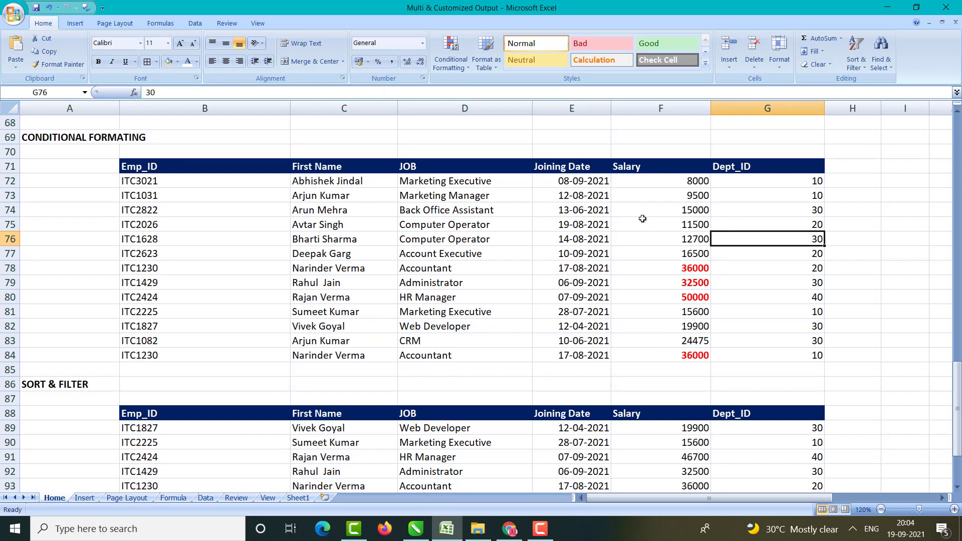
key("ctrl+z")
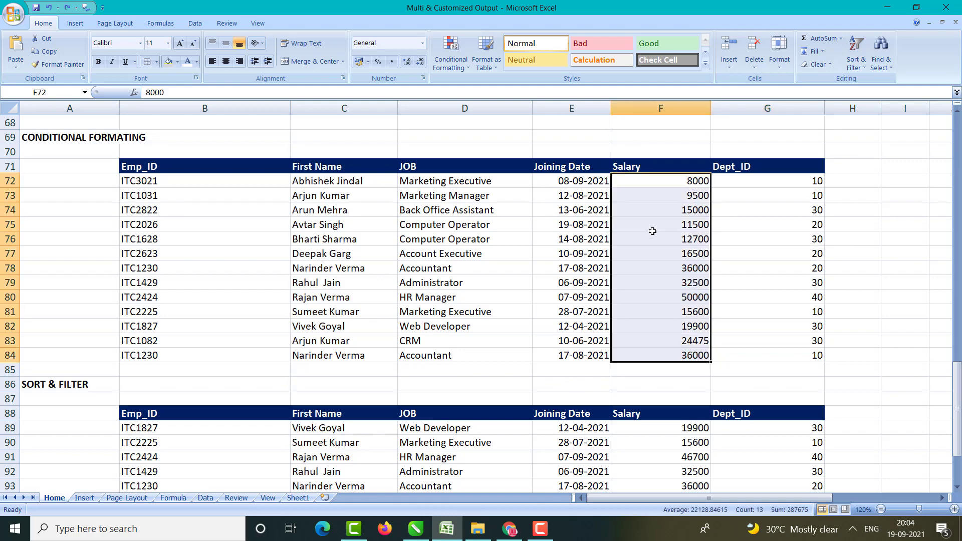
Step: Try a Less Than 29000 highlight rule with Light Red Fill with Dark Red Text on the Salary values
left_click(448, 62)
mouse_move(463, 88)
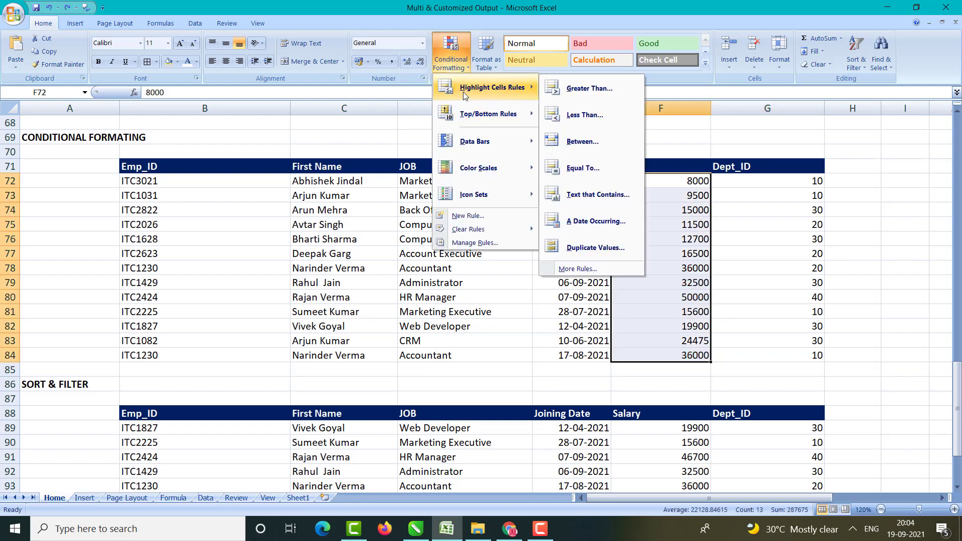
left_click(570, 118)
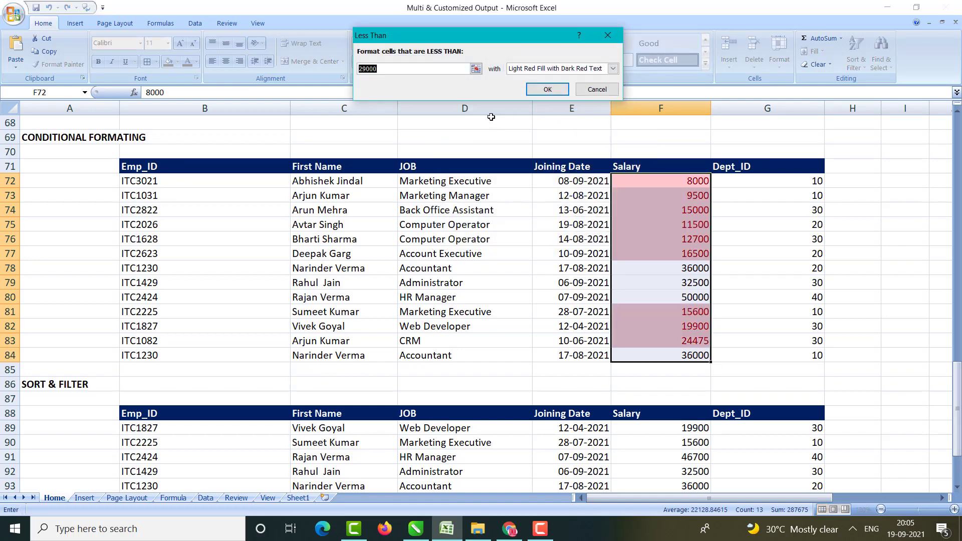
left_click(405, 68)
left_click_drag(509, 35, 463, 18)
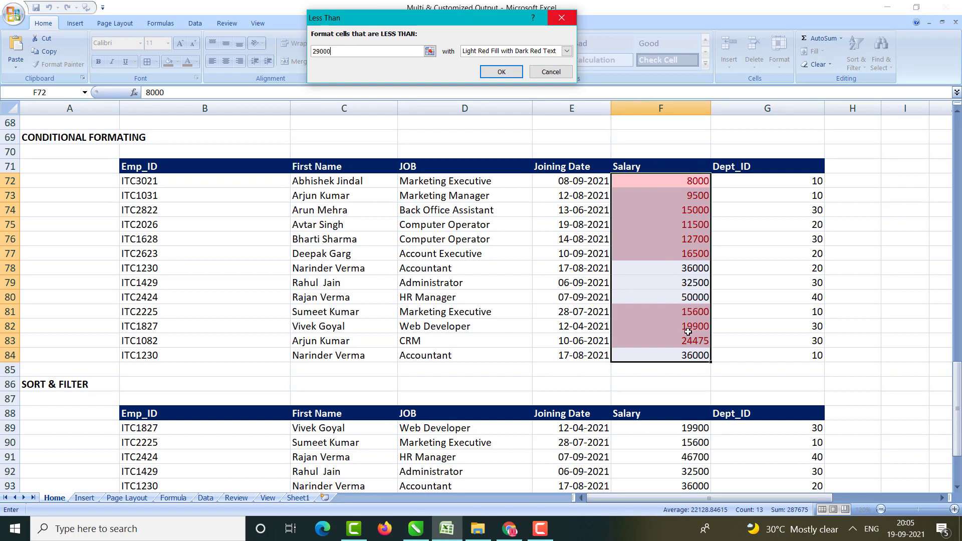
left_click(567, 50)
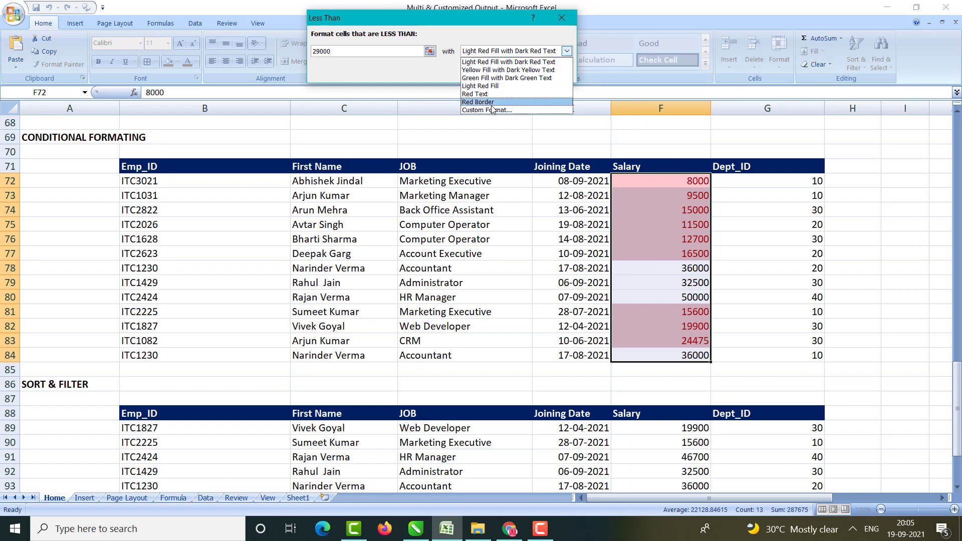
left_click(463, 46)
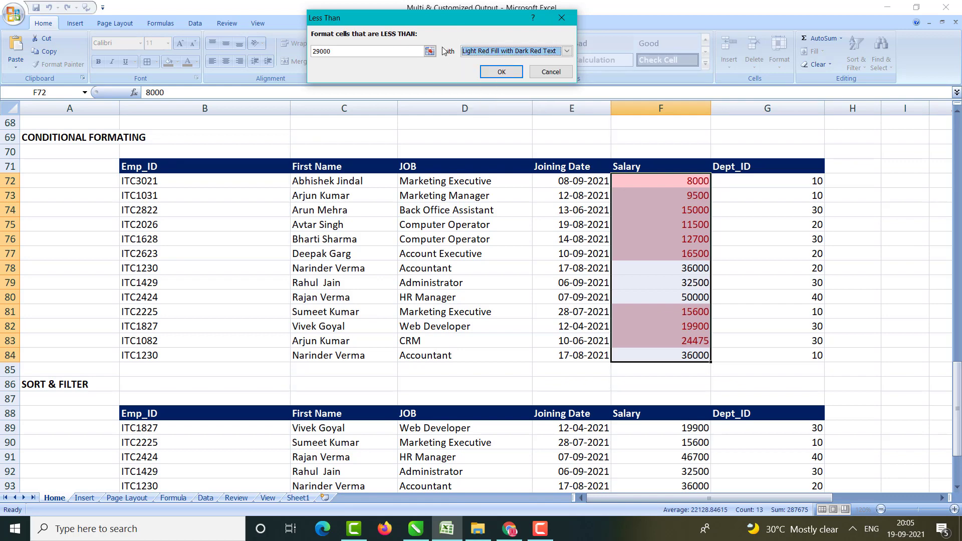
left_click(551, 72)
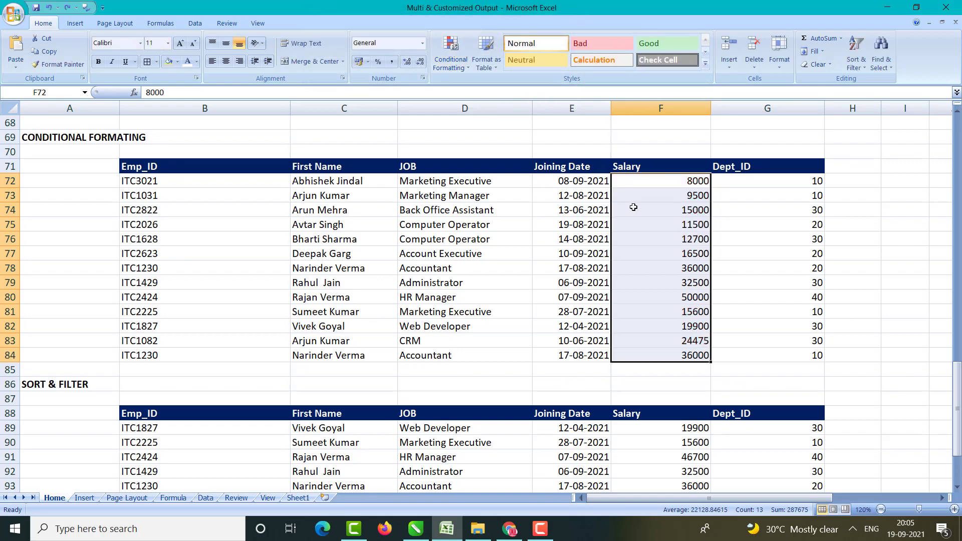
Step: Set up a Between highlight rule on the Salary values with limits 15000 and 35000
left_click(458, 64)
mouse_move(493, 93)
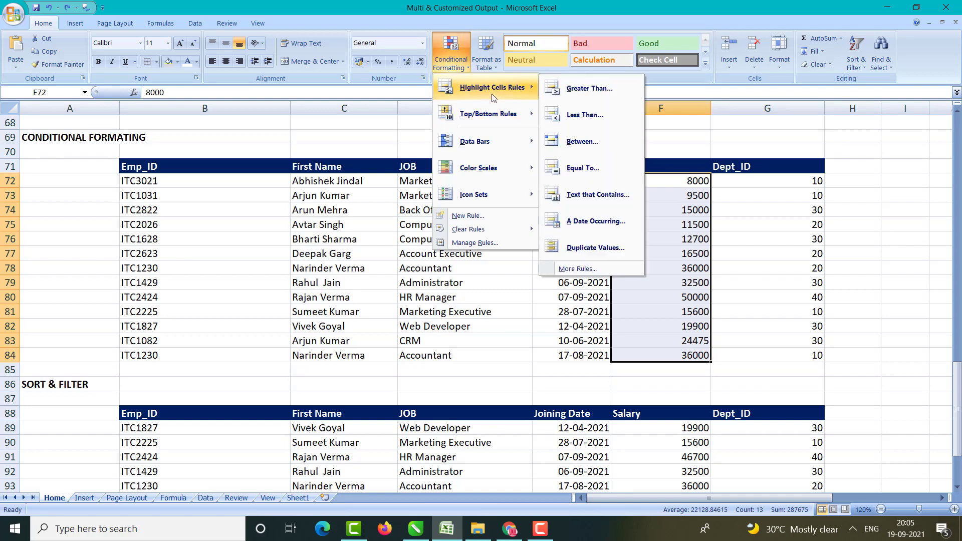
left_click(591, 146)
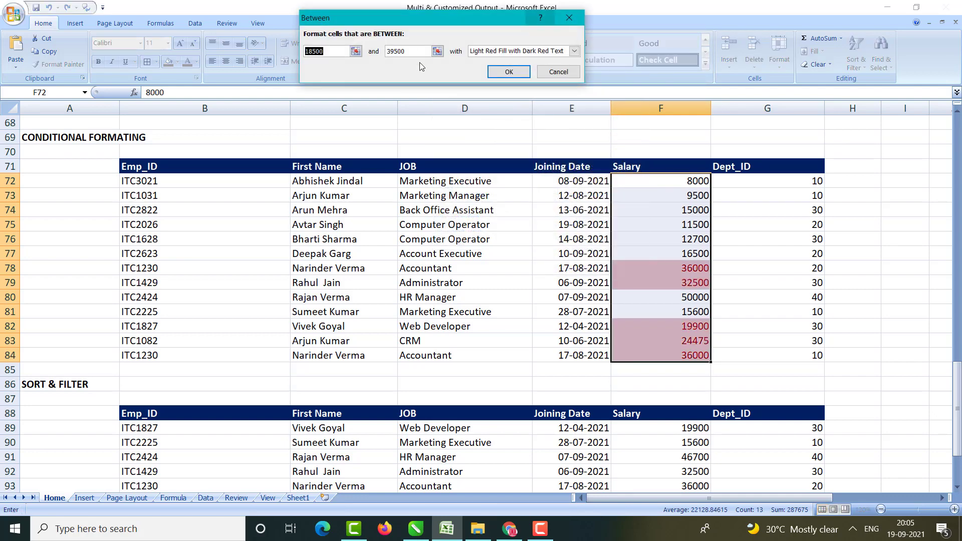
left_click_drag(405, 19, 395, 12)
left_click(326, 45)
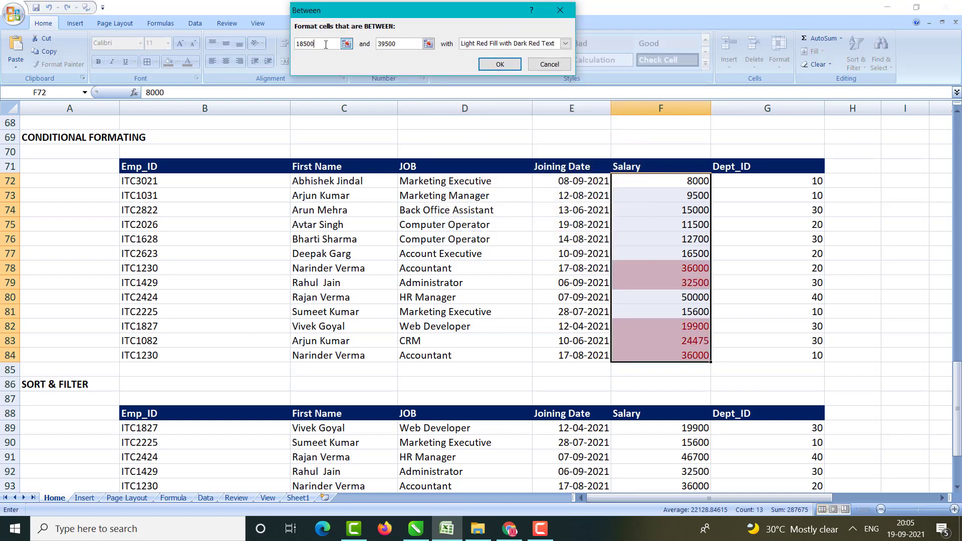
key("BackSpace")
key("BackSpace")
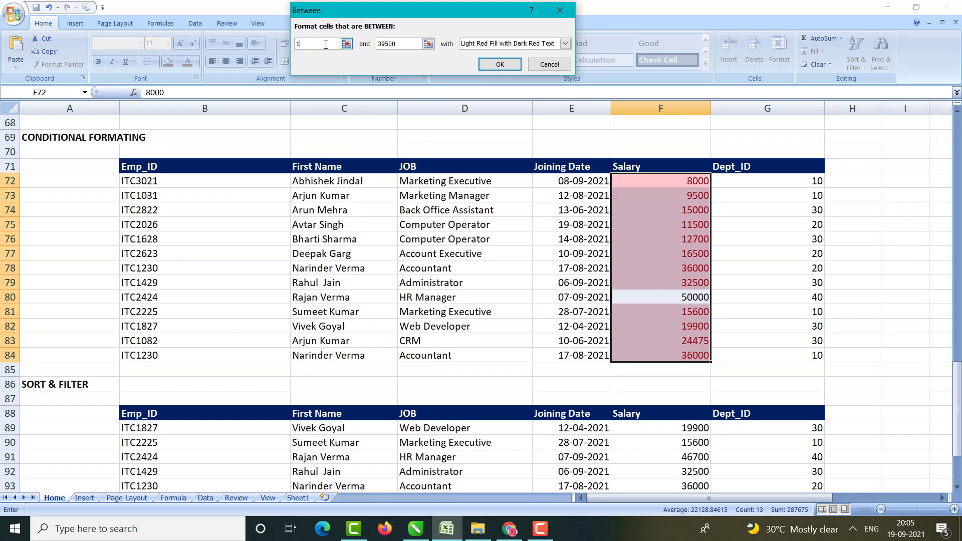
type("000")
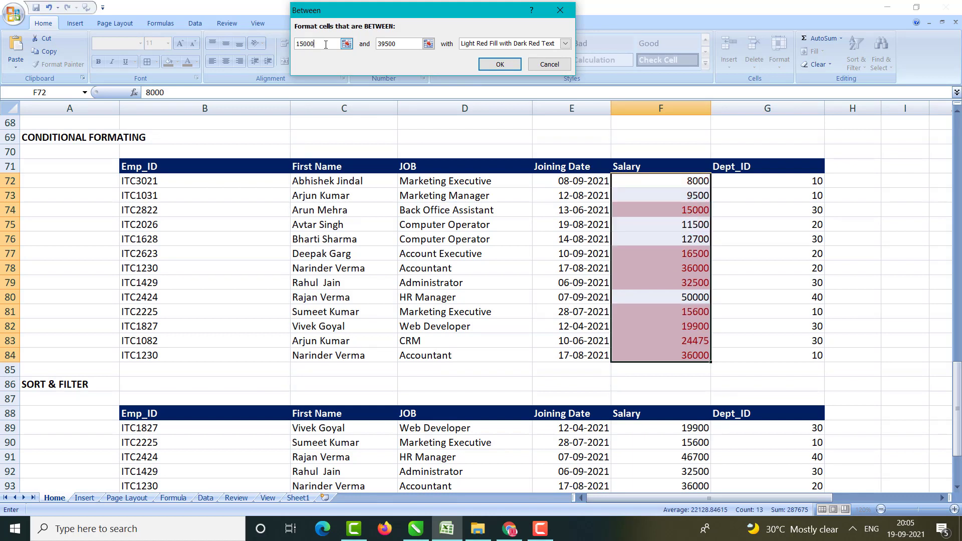
double_click(385, 45)
type("35000")
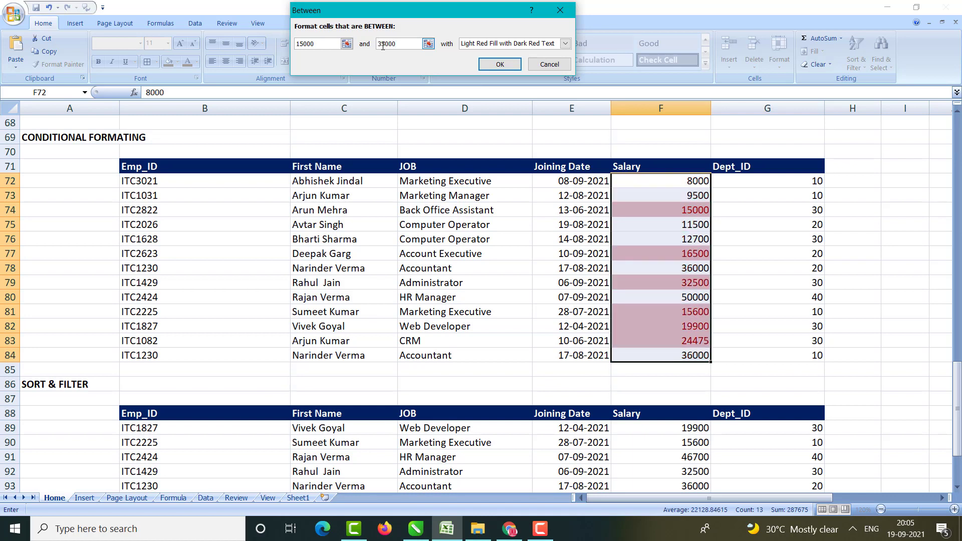
Step: Choose Green Fill with Dark Green Text for the Between rule and apply it to the Salary values
left_click(565, 43)
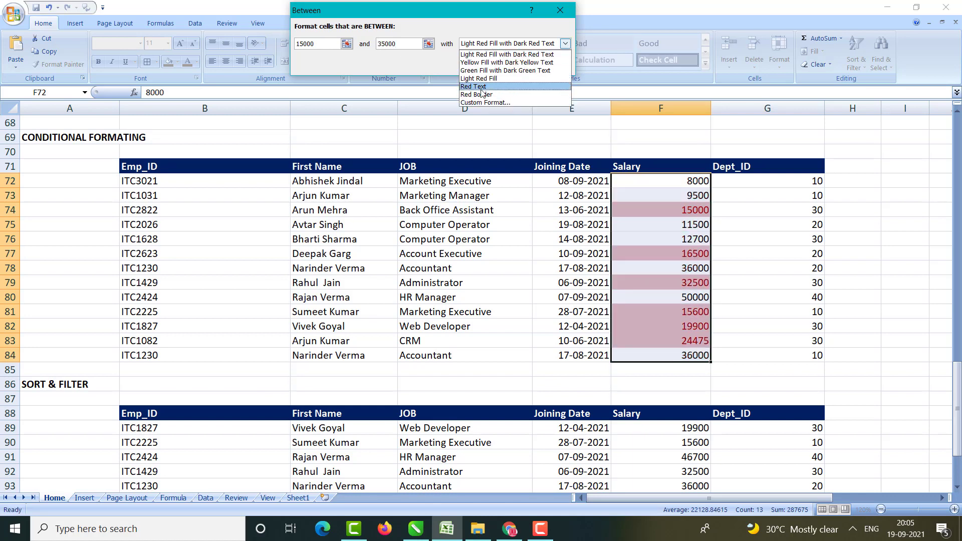
left_click(485, 70)
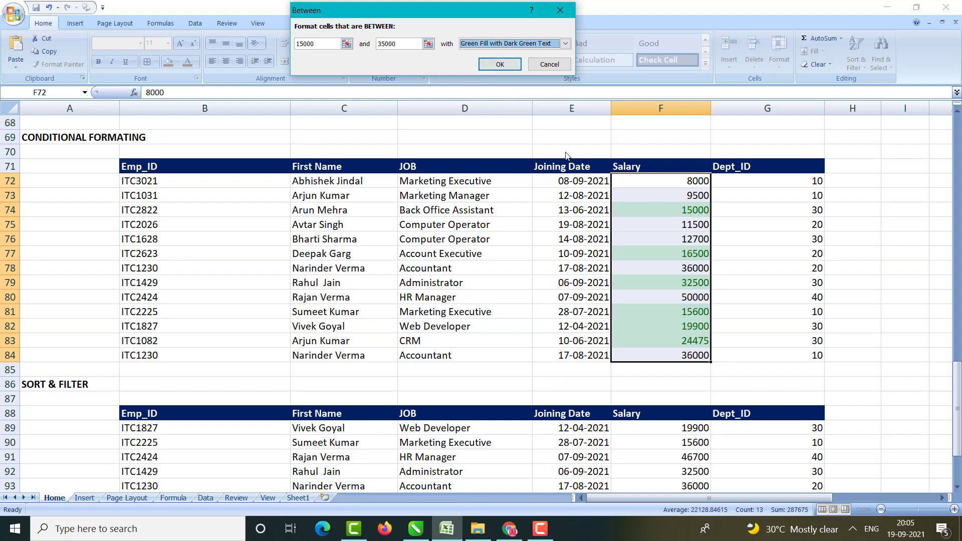
left_click(500, 64)
left_click(740, 232)
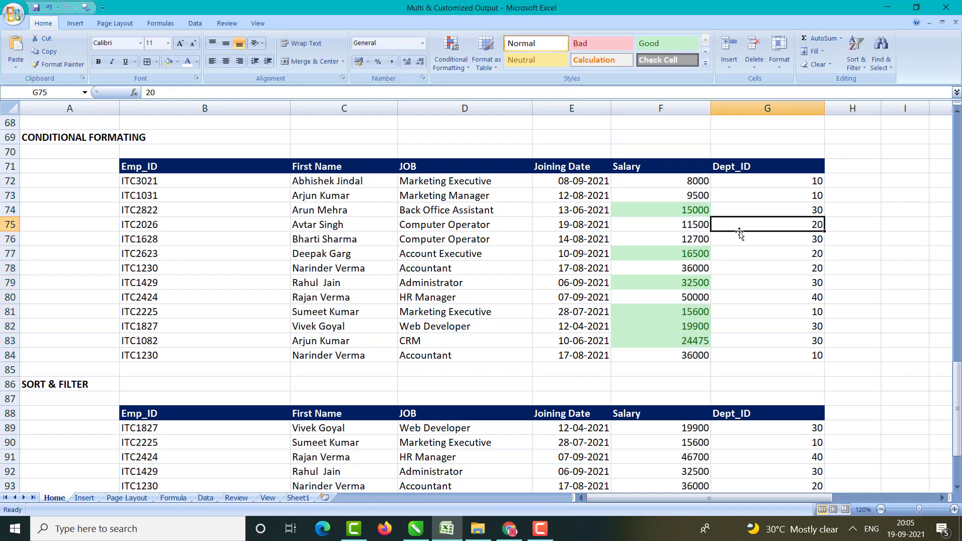
Step: Check which salaries fall inside and outside the Between range, and undo the rule
left_click(691, 217)
left_click(679, 253)
left_click(669, 285)
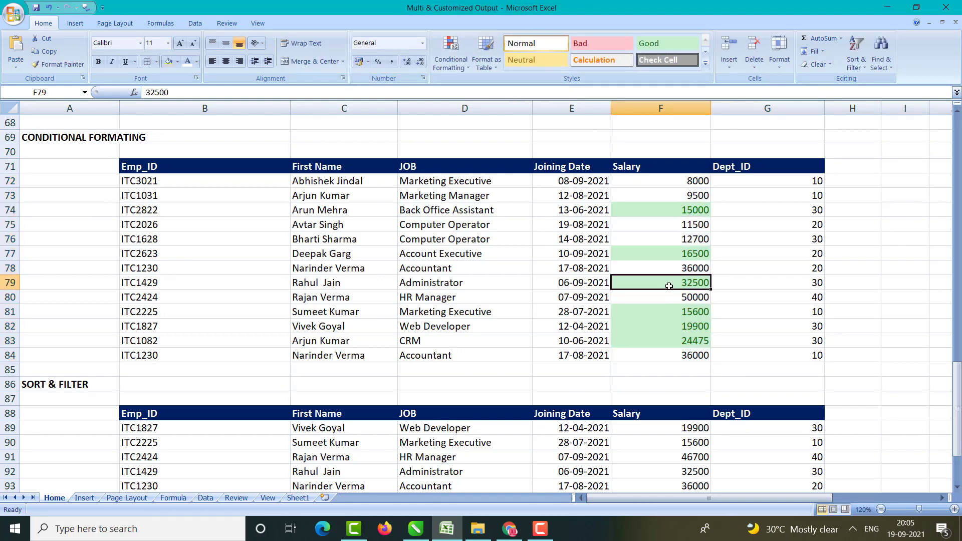
left_click_drag(669, 311, 675, 337)
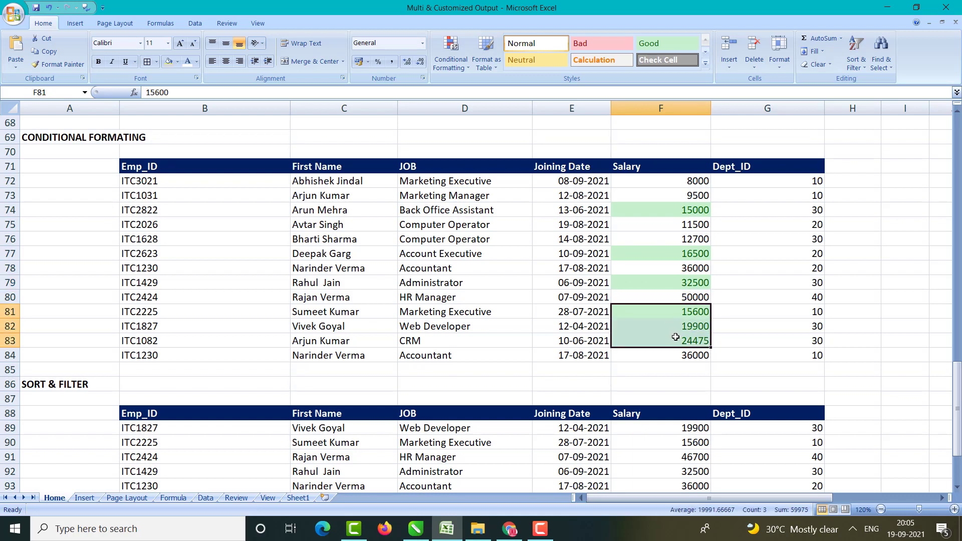
left_click(684, 299)
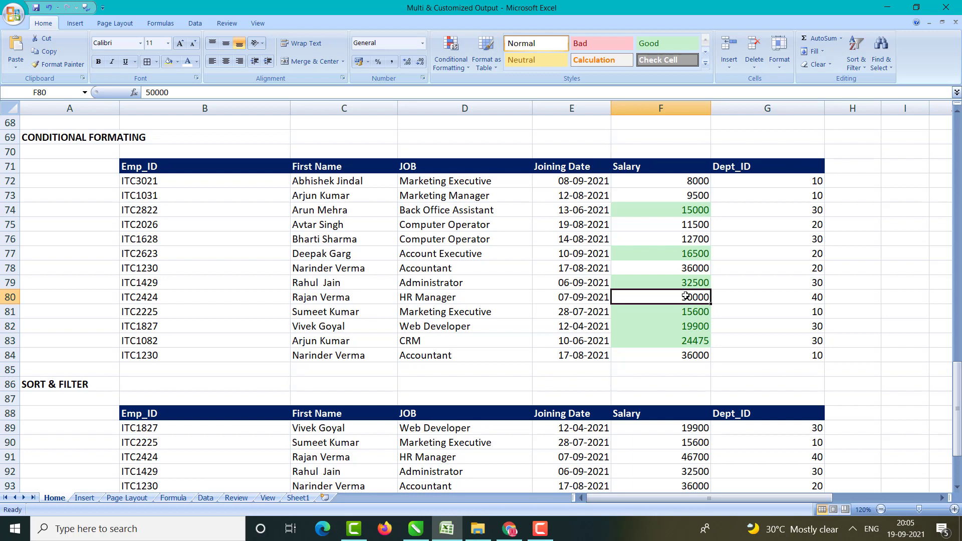
left_click(680, 354)
left_click_drag(684, 184, 689, 342)
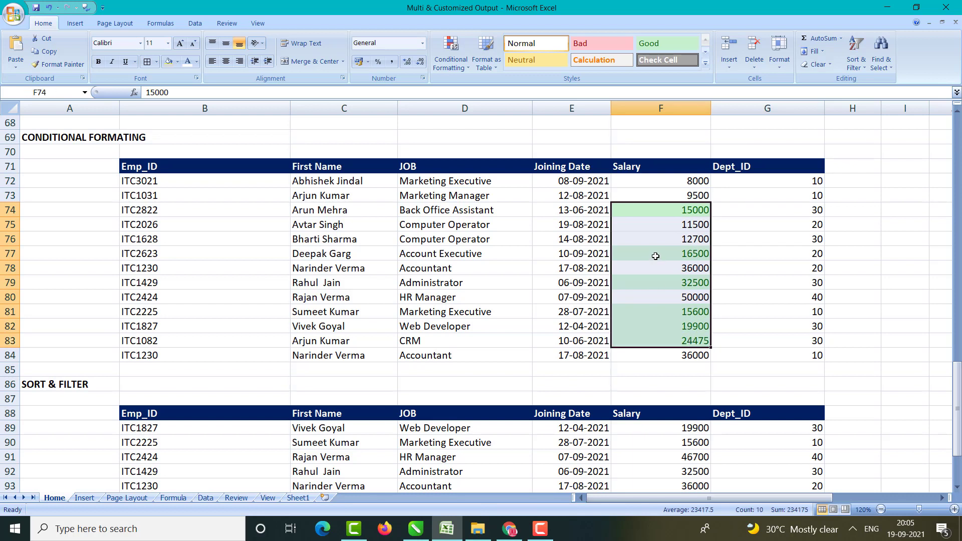
key("ctrl+z")
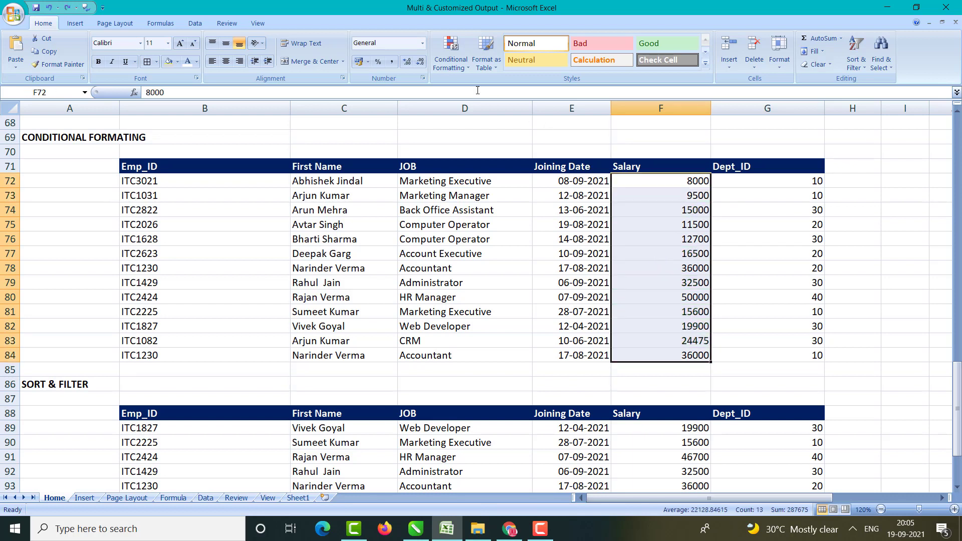
left_click(450, 65)
mouse_move(496, 87)
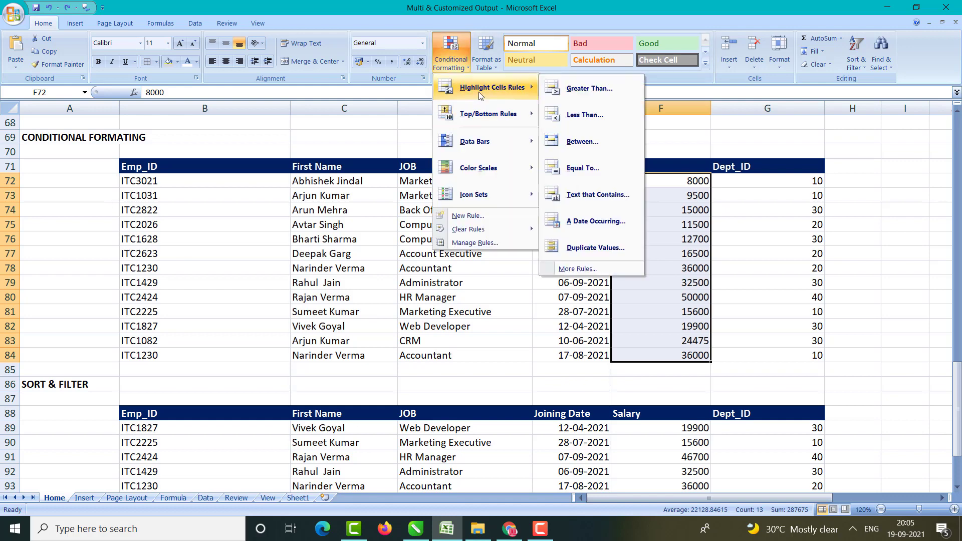
left_click(593, 169)
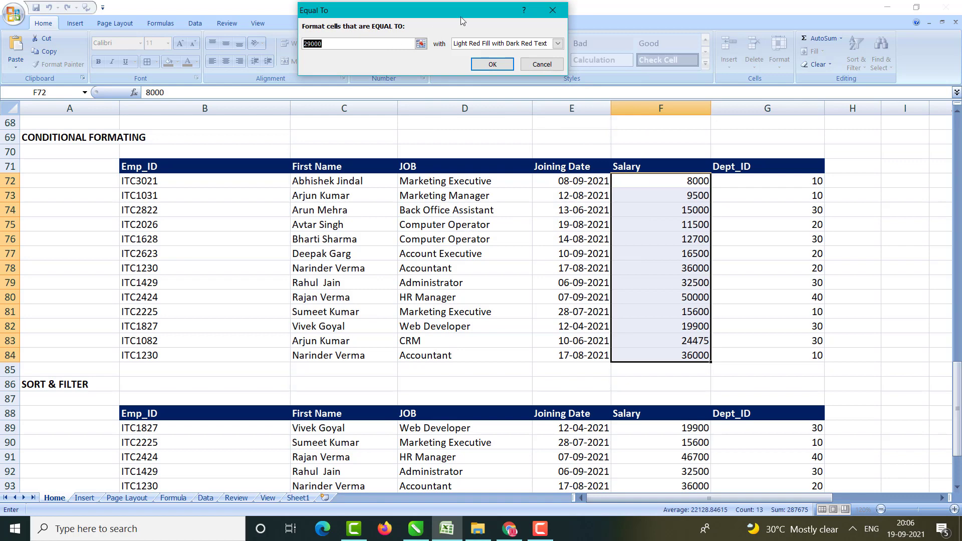
left_click(555, 13)
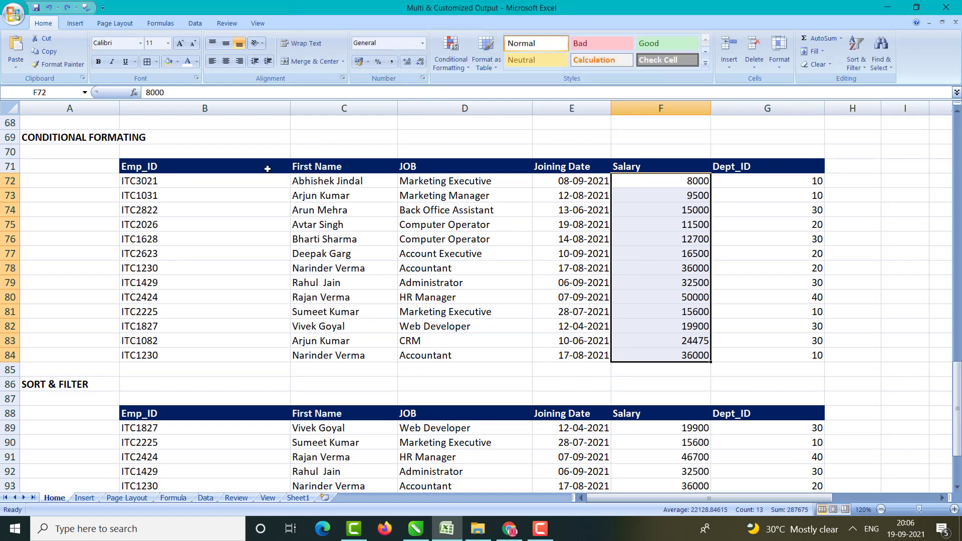
left_click_drag(209, 180, 183, 349)
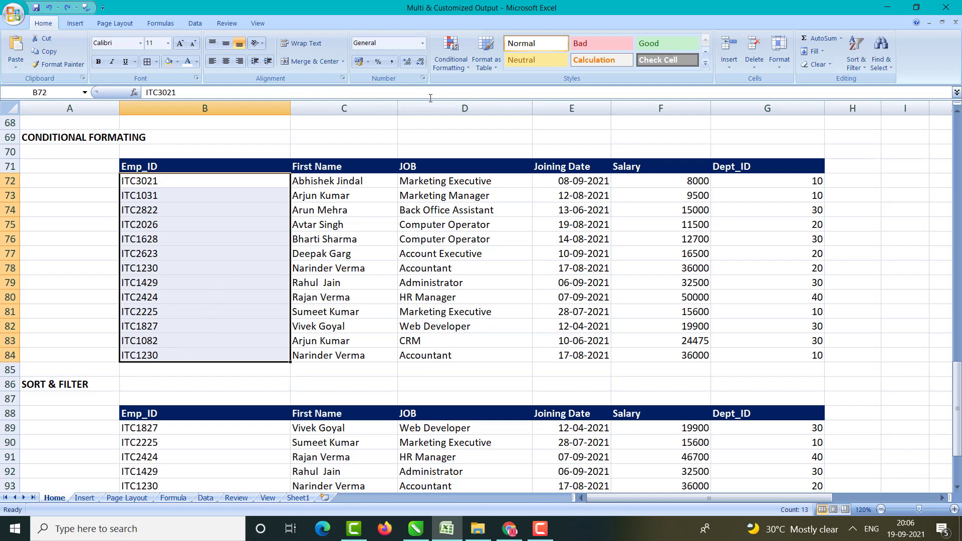
left_click(451, 62)
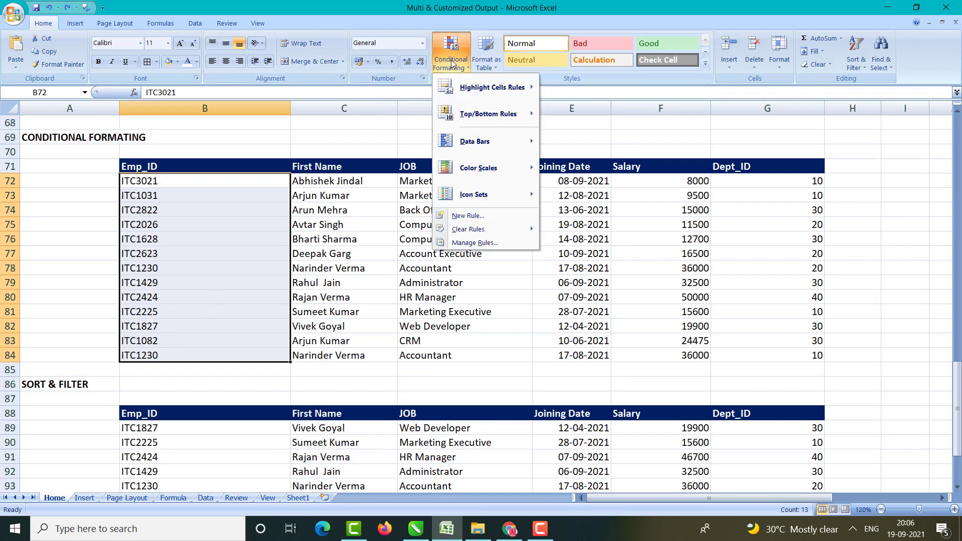
mouse_move(474, 92)
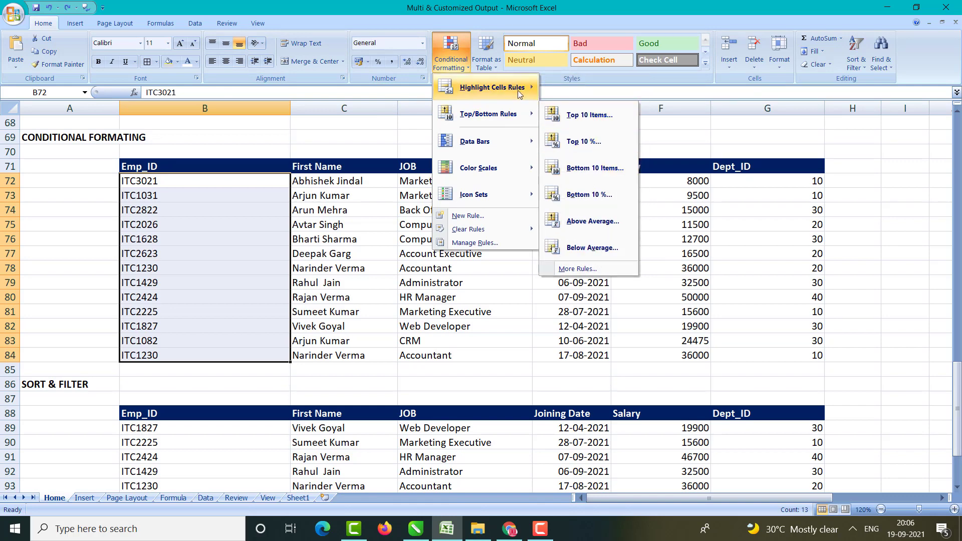
mouse_move(518, 90)
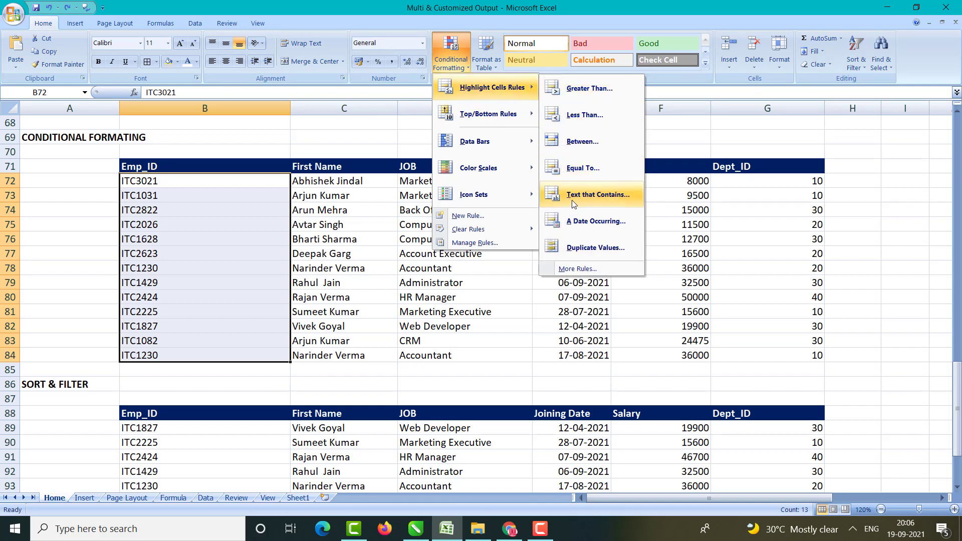
left_click(581, 169)
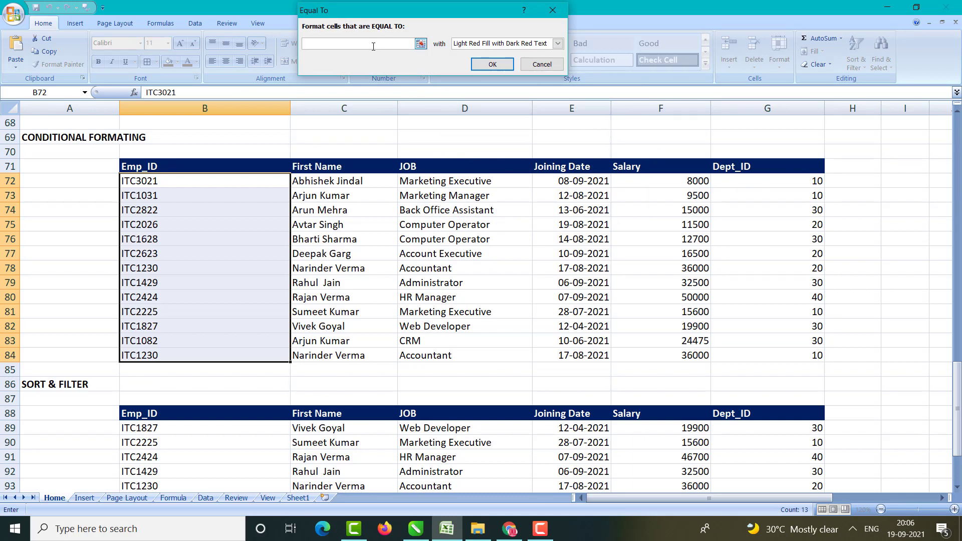
type("123")
key("Left")
key("Left")
key("Escape")
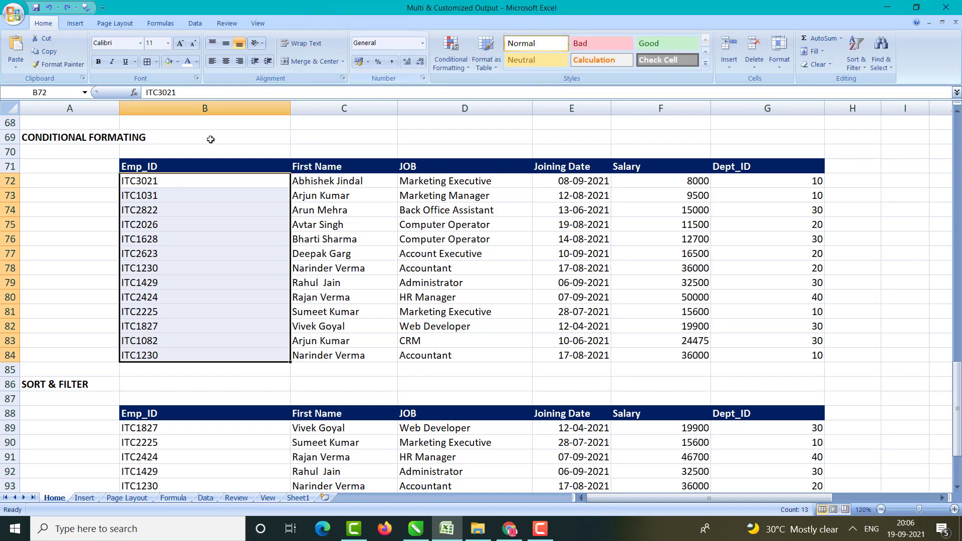
Step: Preview an Equal To highlight rule for the repeated employee ID in the Emp_ID column, and cancel it
left_click_drag(169, 181, 183, 356)
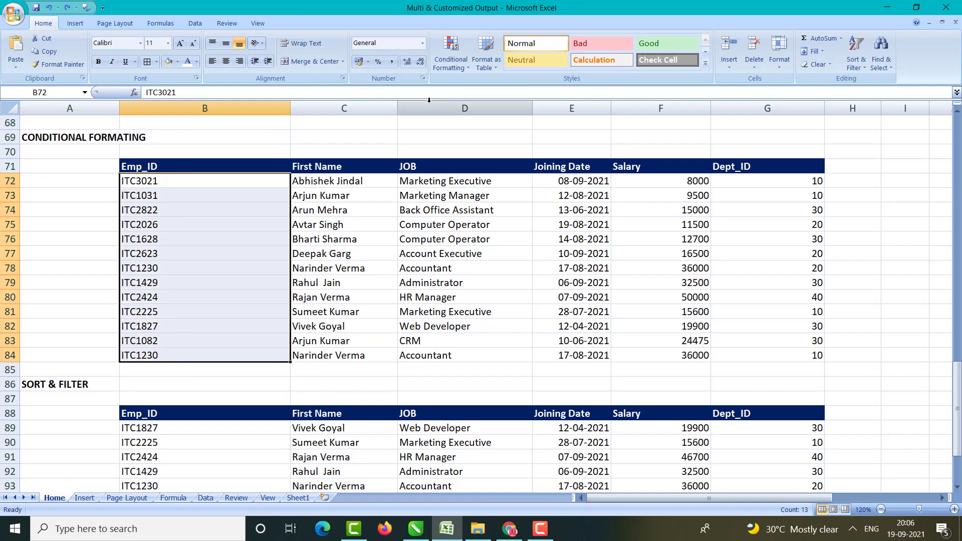
left_click(442, 65)
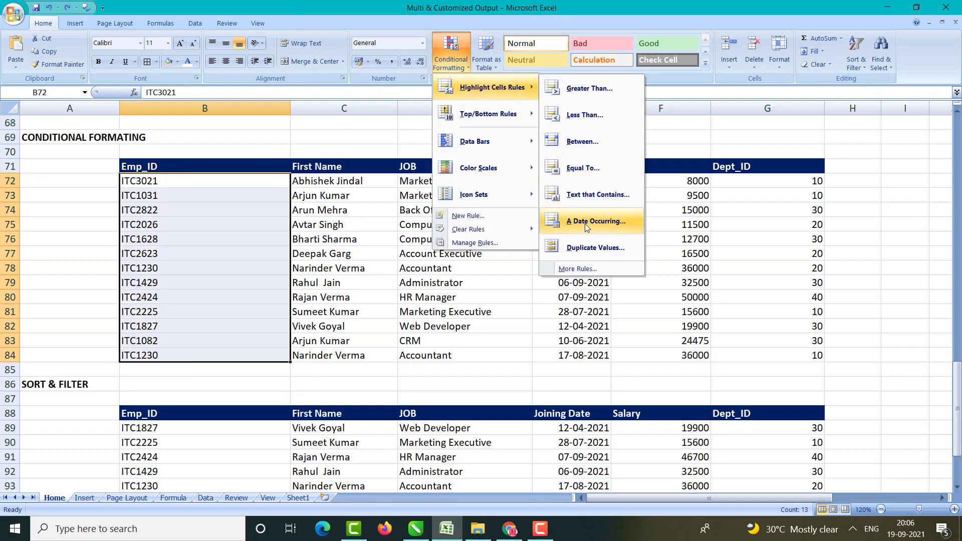
left_click(583, 169)
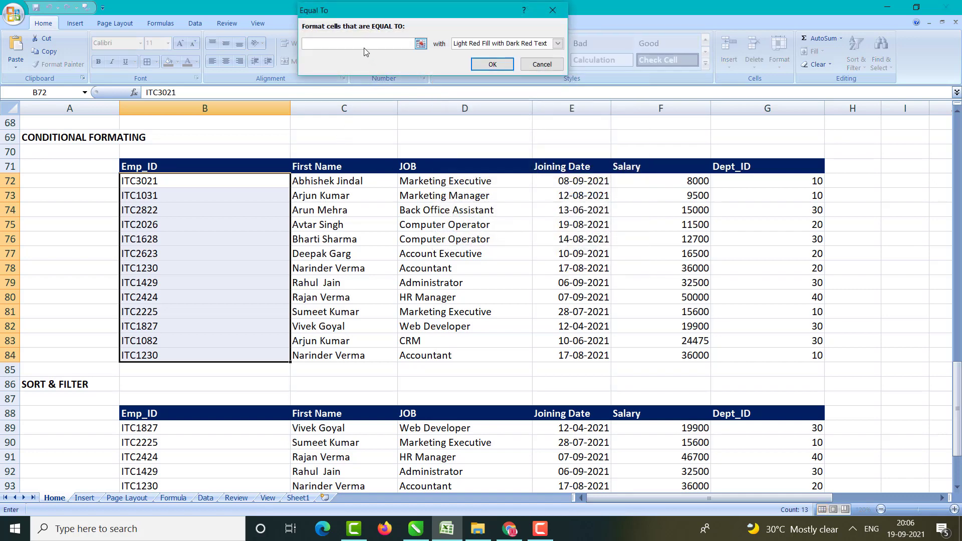
type("ITC1230")
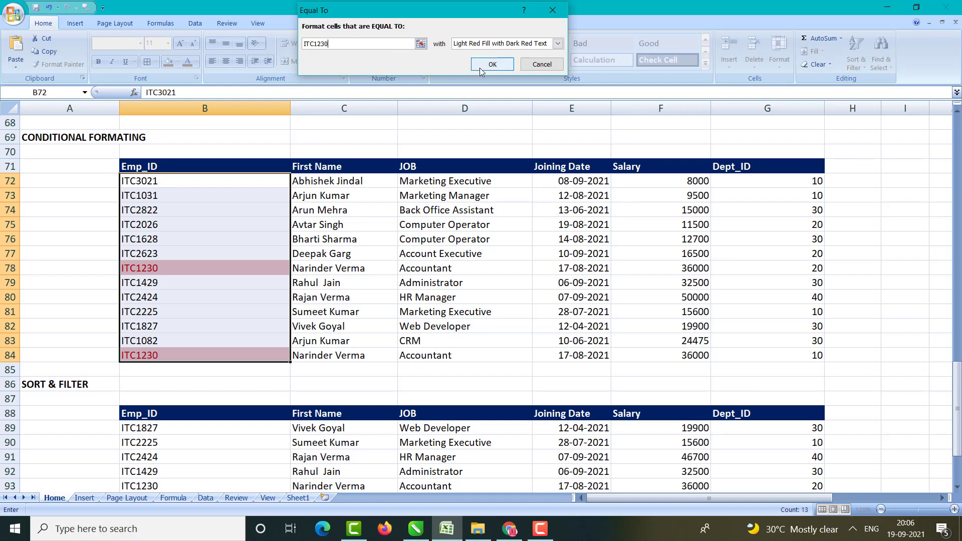
left_click(542, 64)
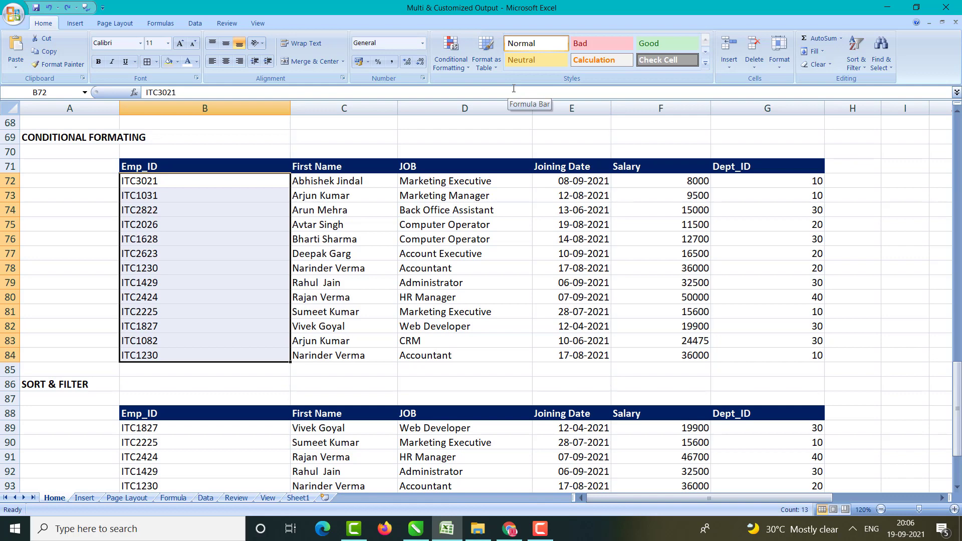
left_click(459, 62)
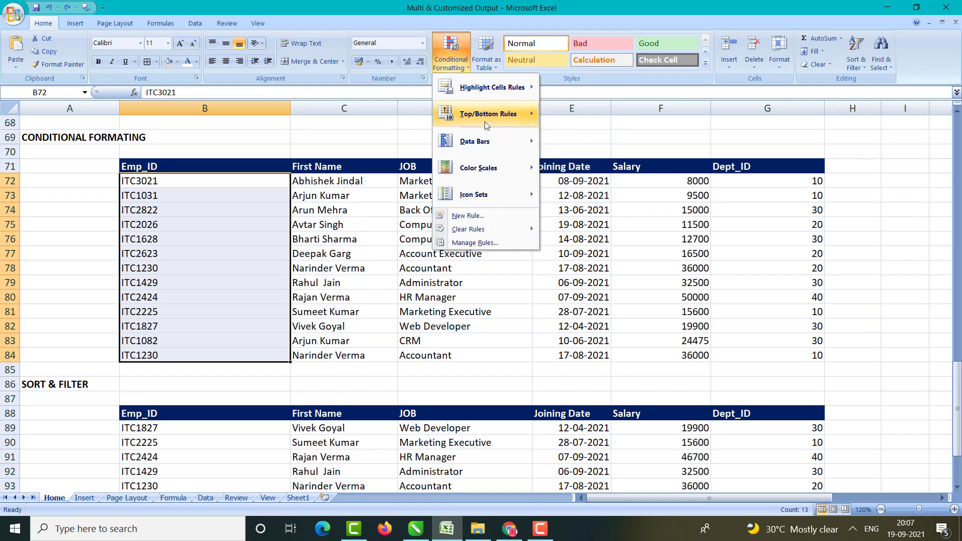
mouse_move(501, 88)
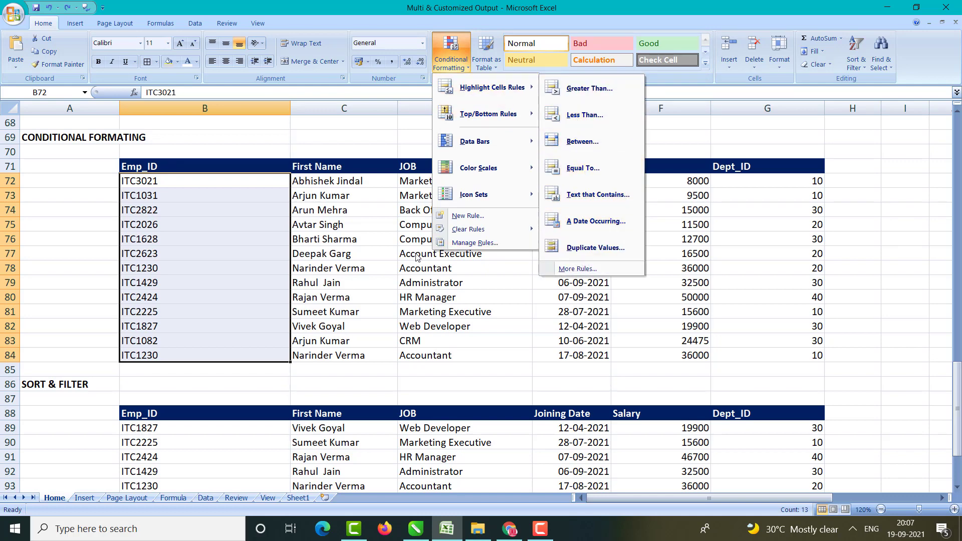
left_click(357, 240)
left_click_drag(316, 183, 440, 350)
left_click(369, 199)
Step: Set up a Text that Contains highlight rule on the JOB values in D72:D84 and preview it with "Account"
left_click_drag(406, 190, 439, 358)
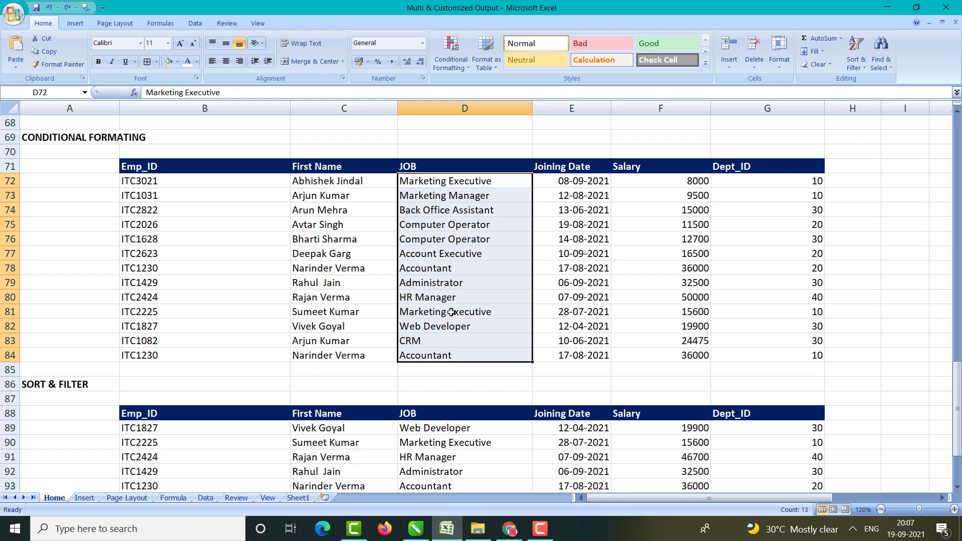
left_click(454, 63)
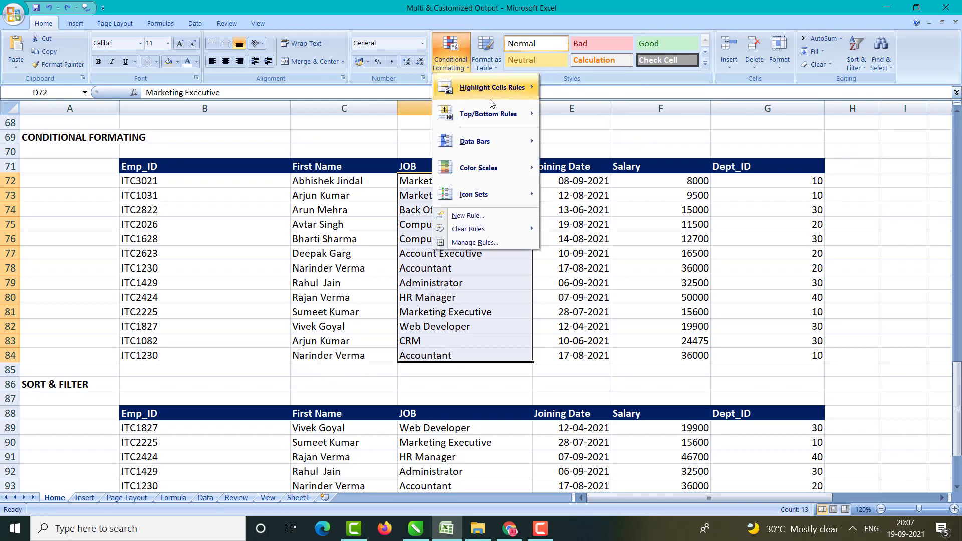
mouse_move(501, 100)
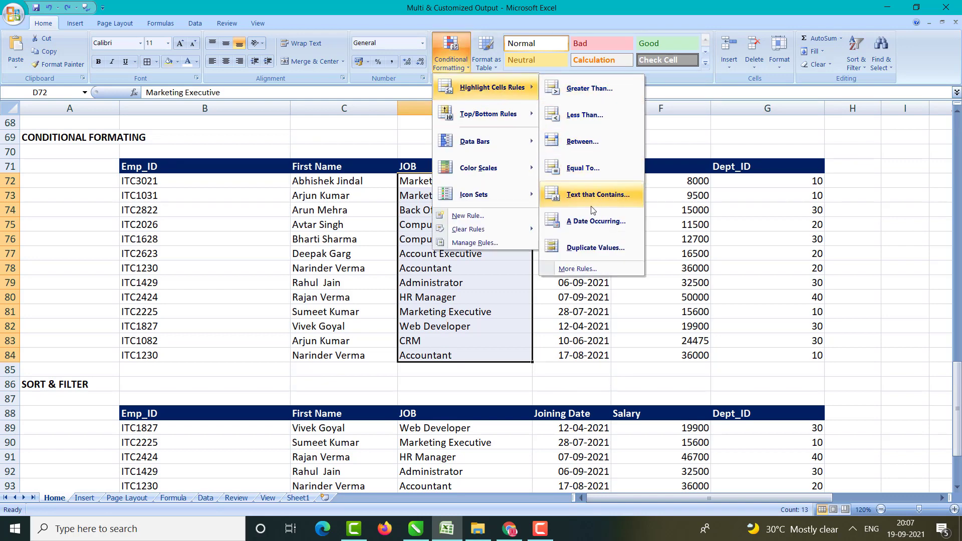
left_click(596, 195)
left_click_drag(416, 11, 740, 11)
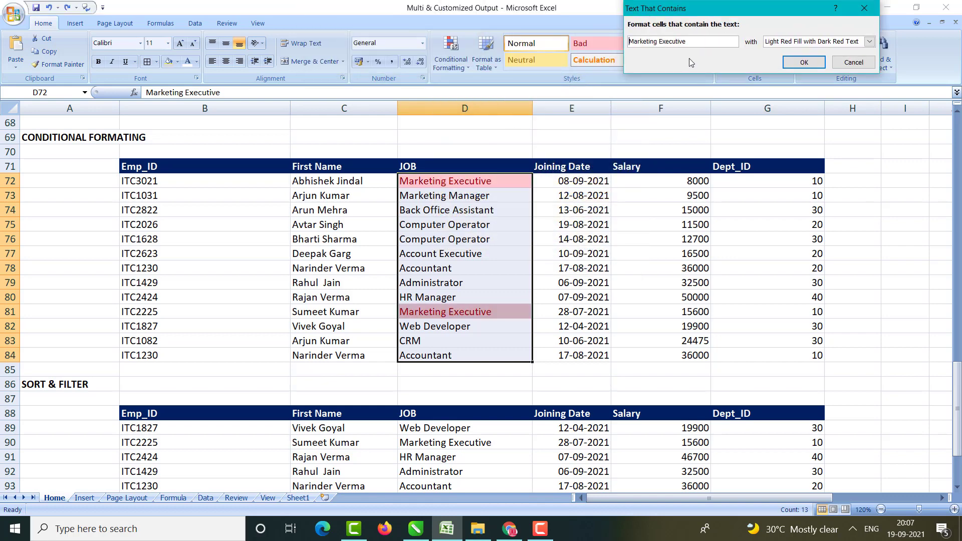
left_click_drag(702, 46, 578, 47)
type("Account")
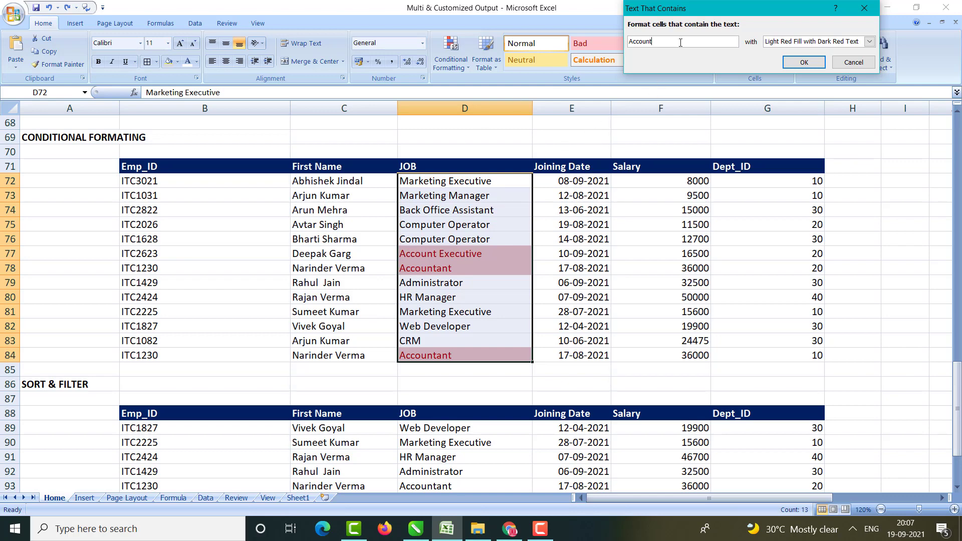
Step: Preview the Text that Contains rule with "Operator" and with "Ma", and cancel the rule
left_click_drag(681, 43, 579, 39)
type("Operator")
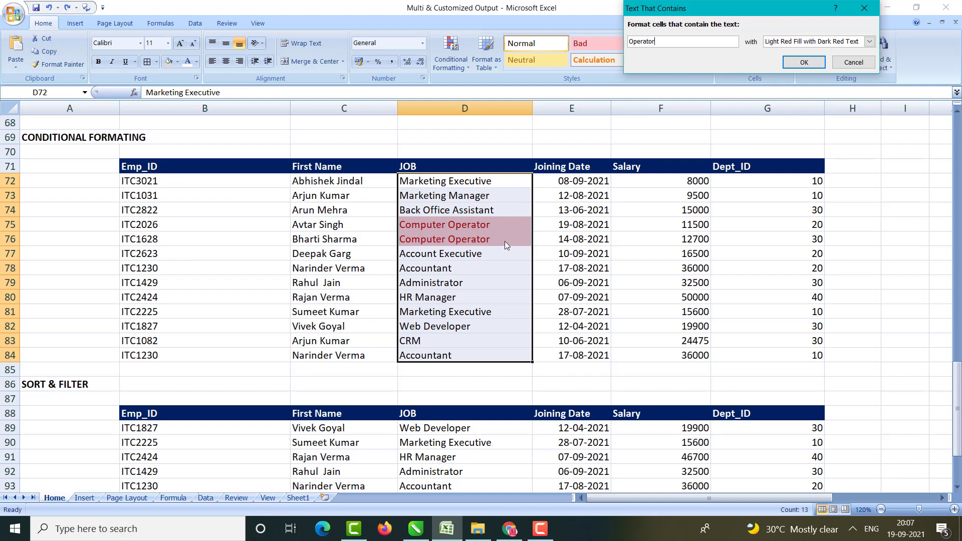
key("BackSpace")
key("BackSpace")
key("BackSpace")
key("BackSpace")
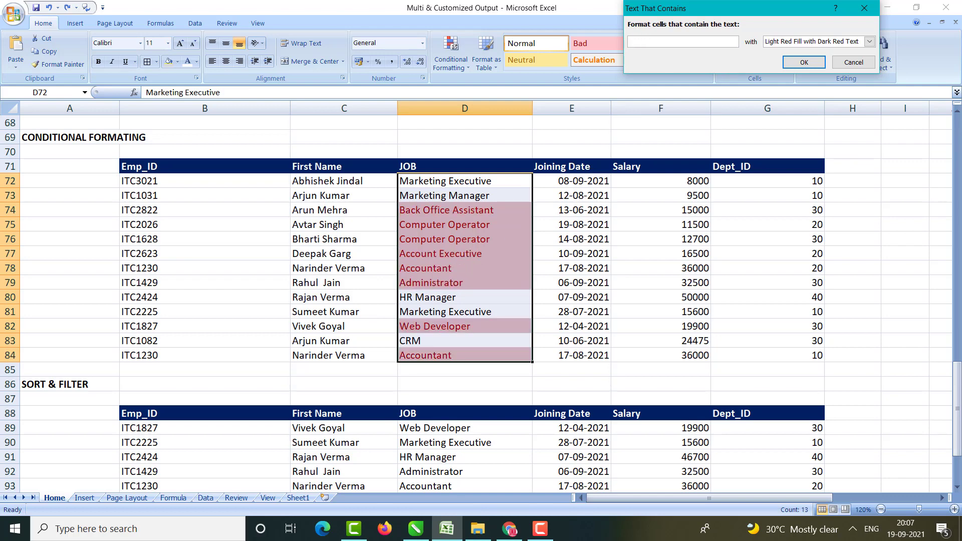
type("Ma")
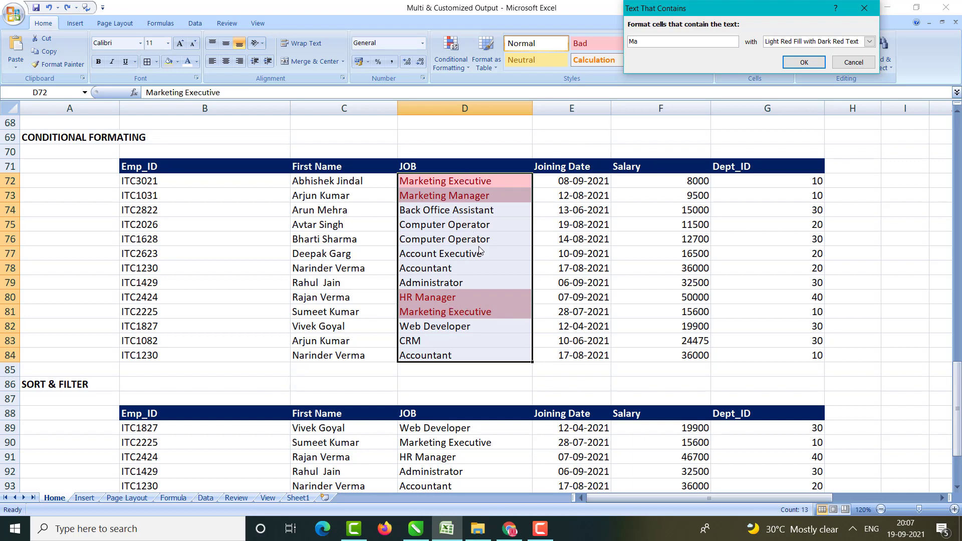
left_click(853, 62)
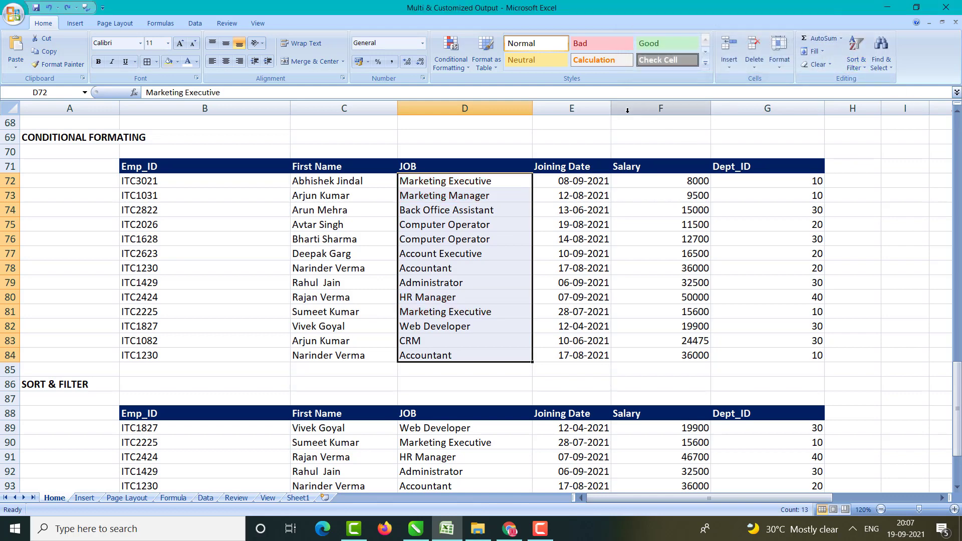
left_click(451, 64)
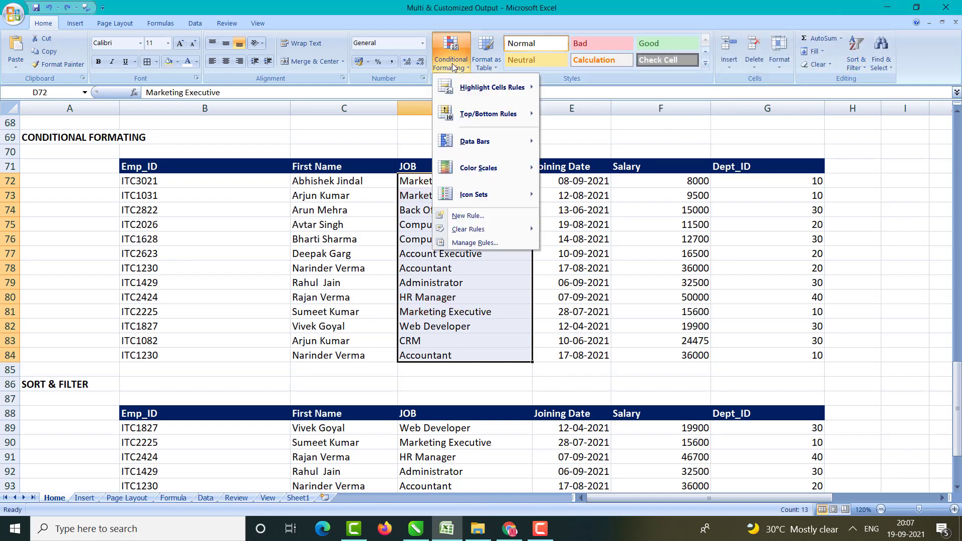
mouse_move(473, 90)
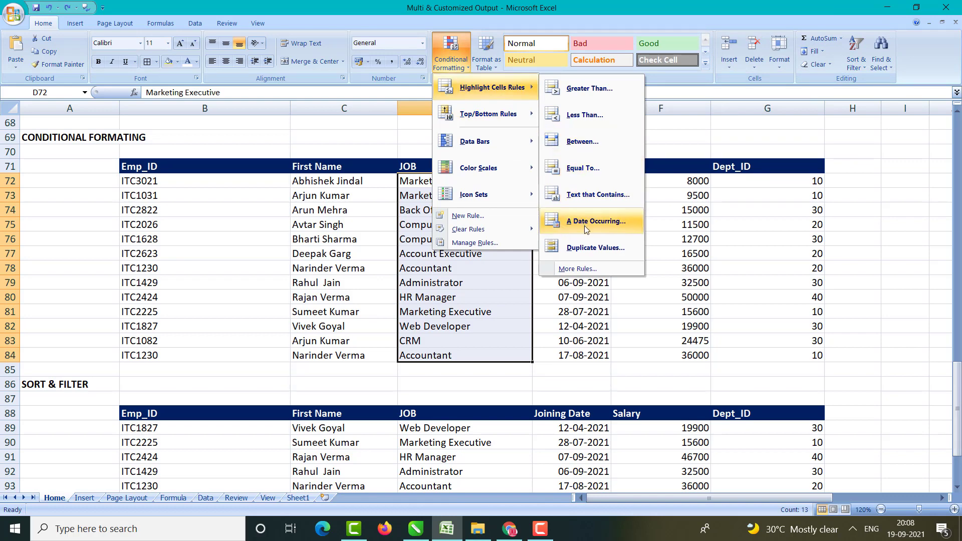
left_click(671, 257)
left_click(672, 258)
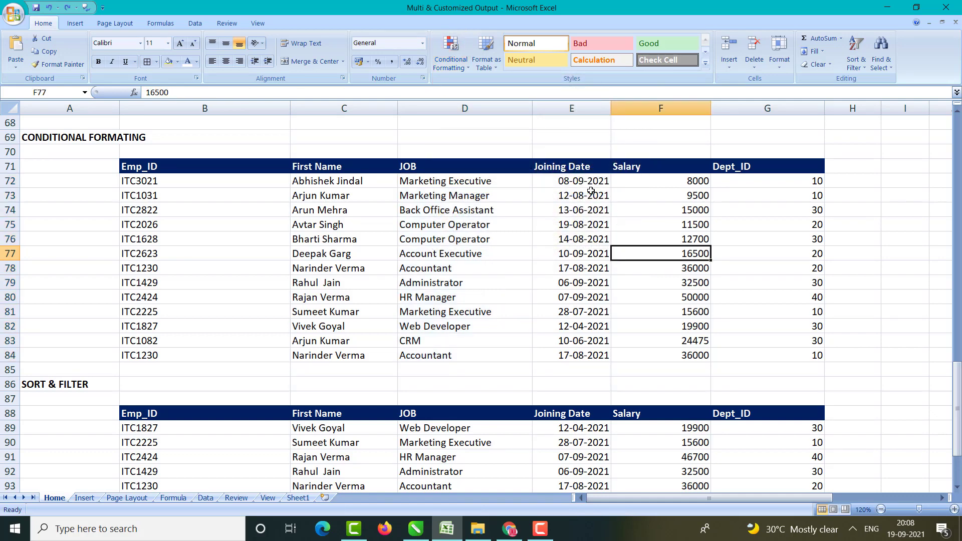
left_click(578, 181)
left_click_drag(579, 181, 576, 356)
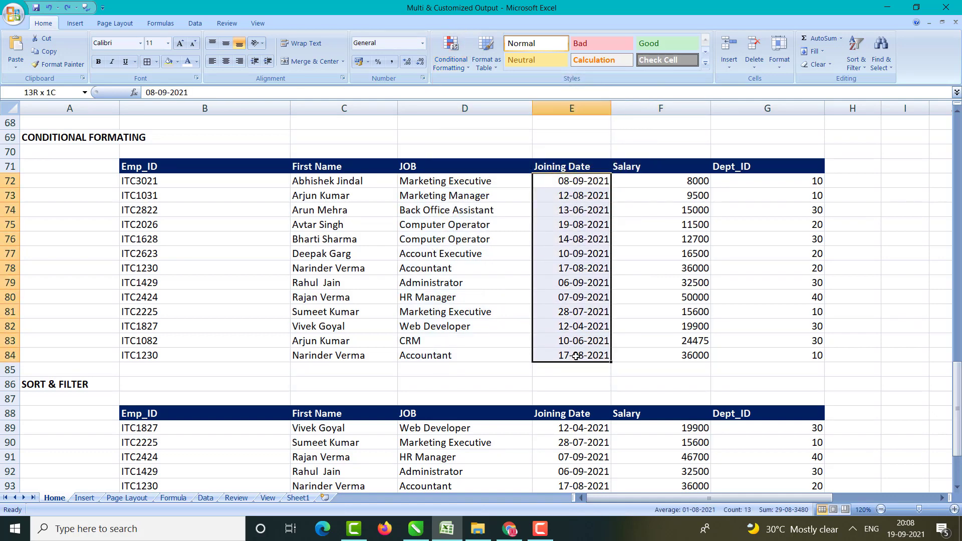
Step: Change the day of the Joining Date in E73 to 17 and the day in E74 to 18
left_click(571, 200)
double_click(570, 195)
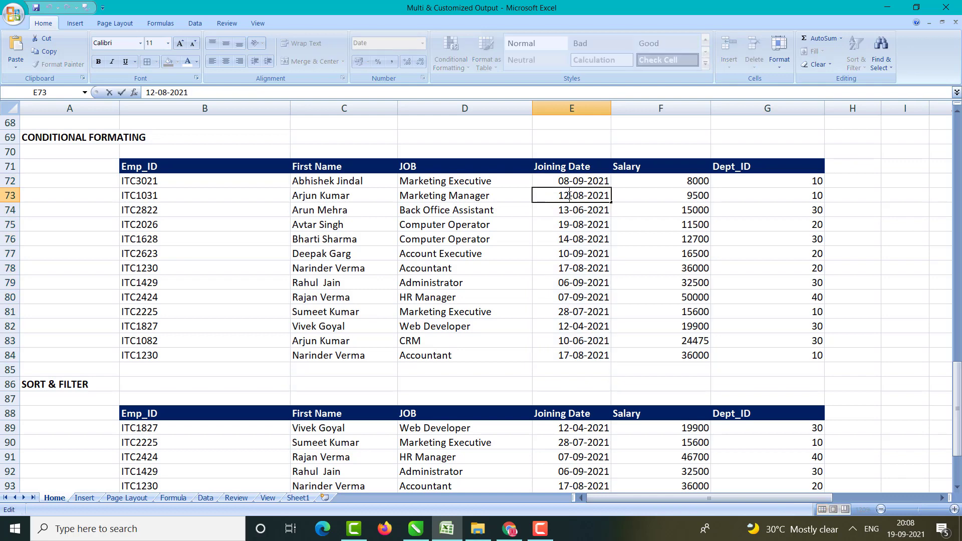
key("BackSpace")
type("7")
key("Return")
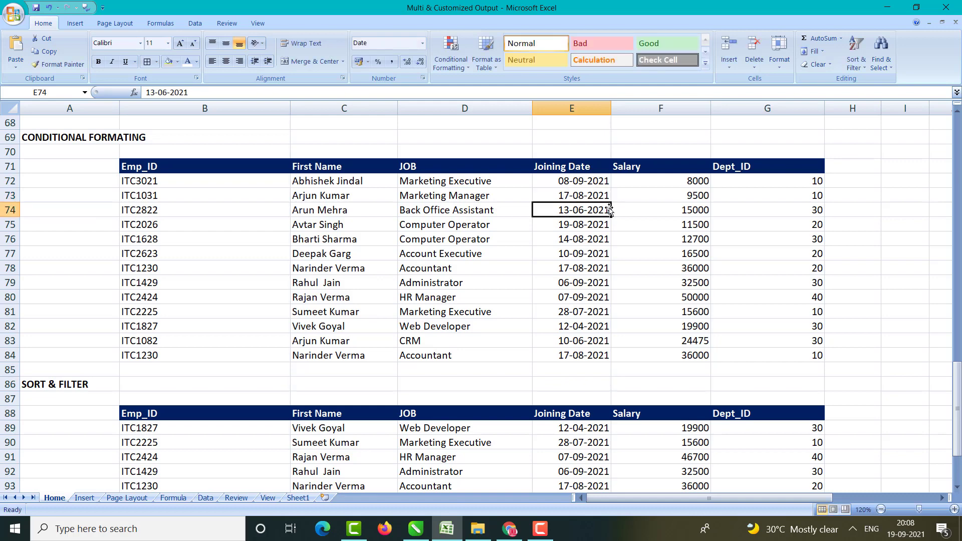
double_click(568, 210)
key("BackSpace")
type("8")
key("Return")
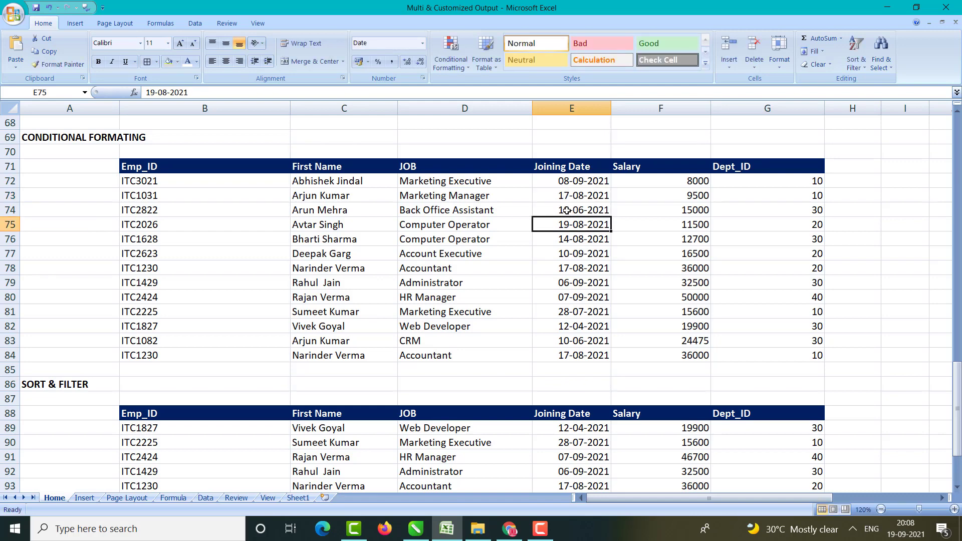
Step: Change the month of the Joining Dates in E73 and E74 to September, giving 17-09-2021 and 18-09-2021
double_click(584, 200)
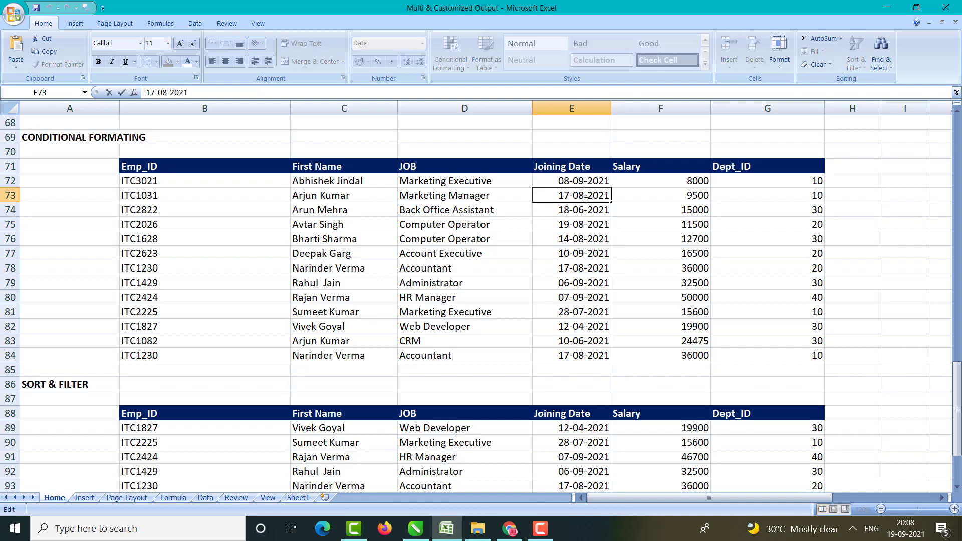
type("9")
key("Return")
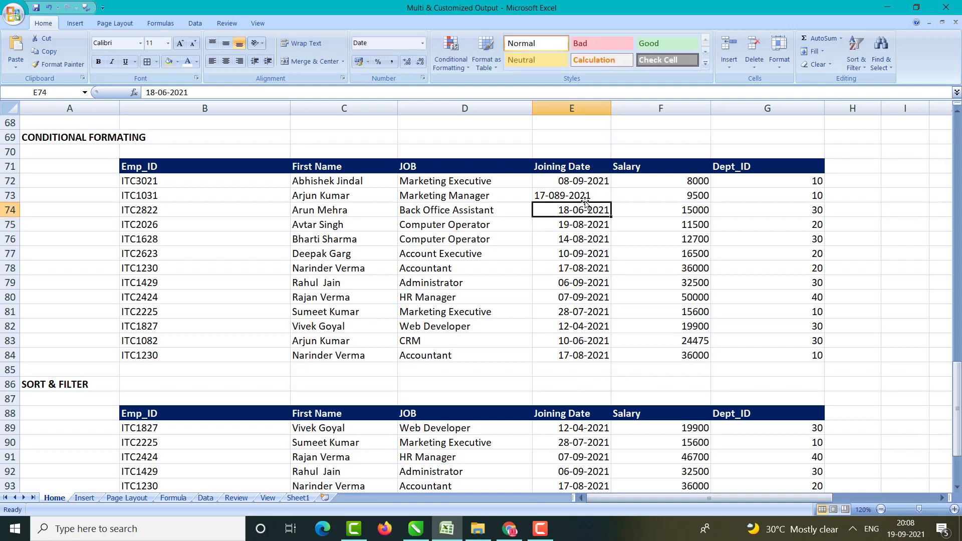
double_click(559, 195)
key("BackSpace")
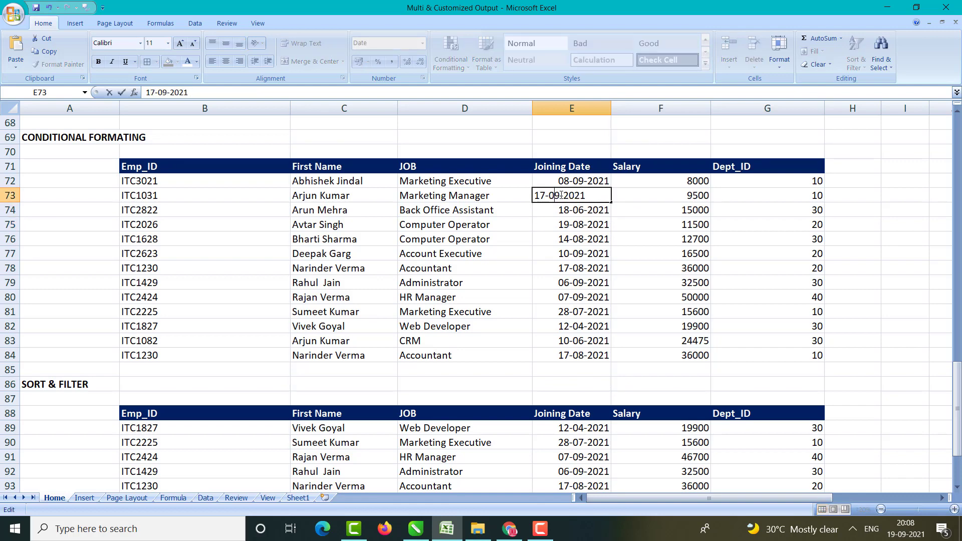
key("Return")
double_click(583, 210)
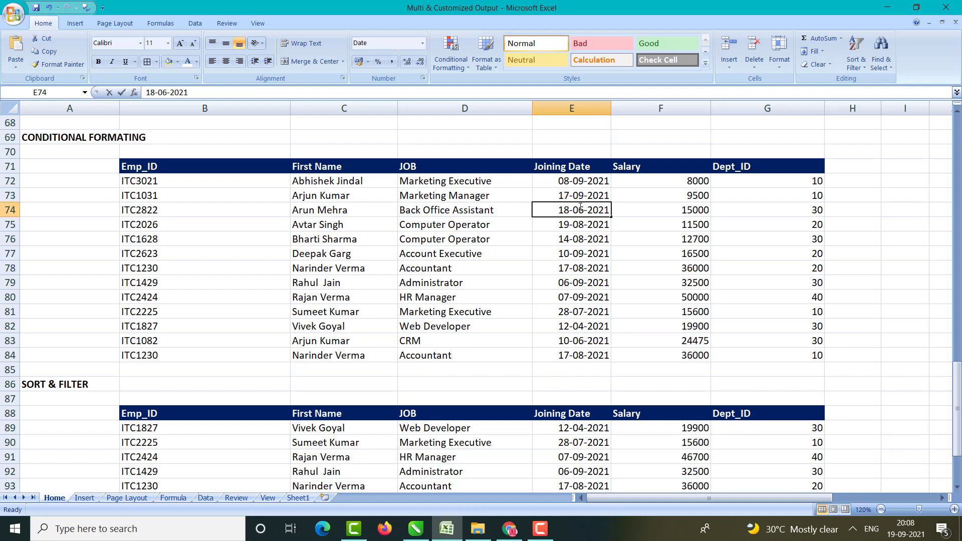
key("BackSpace")
type("9")
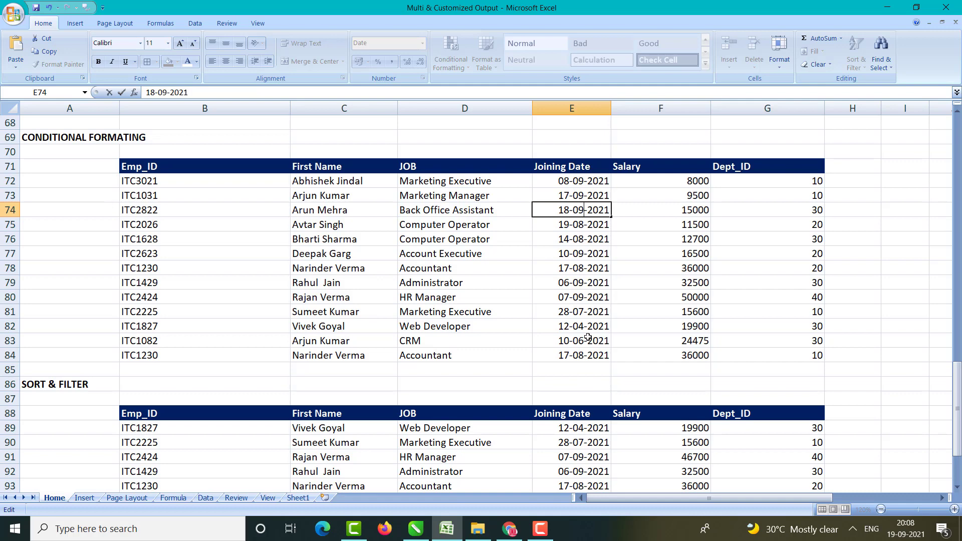
left_click(621, 282)
Step: Set up an A Date Occurring highlight rule on the Joining Date values in E72:E84 with the period Today
left_click(581, 181)
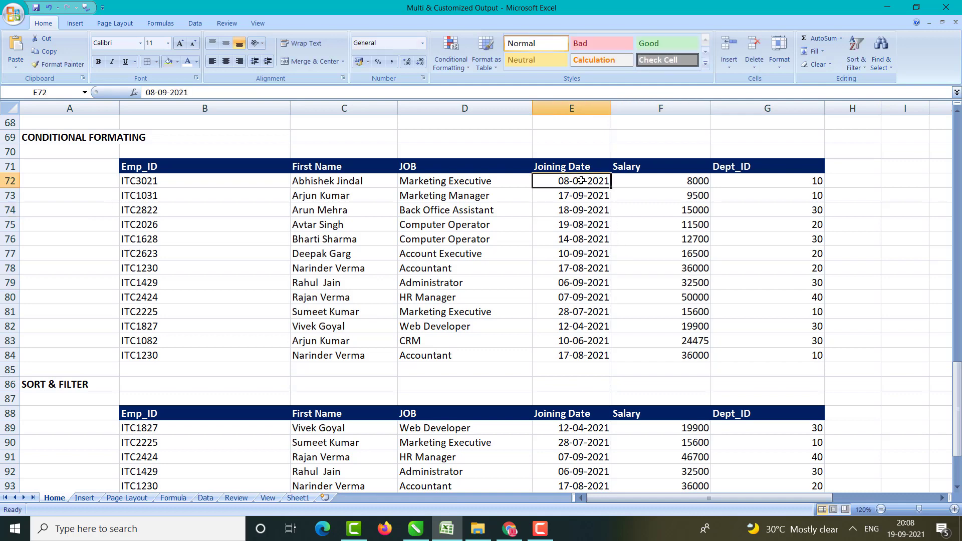
left_click_drag(581, 180, 586, 354)
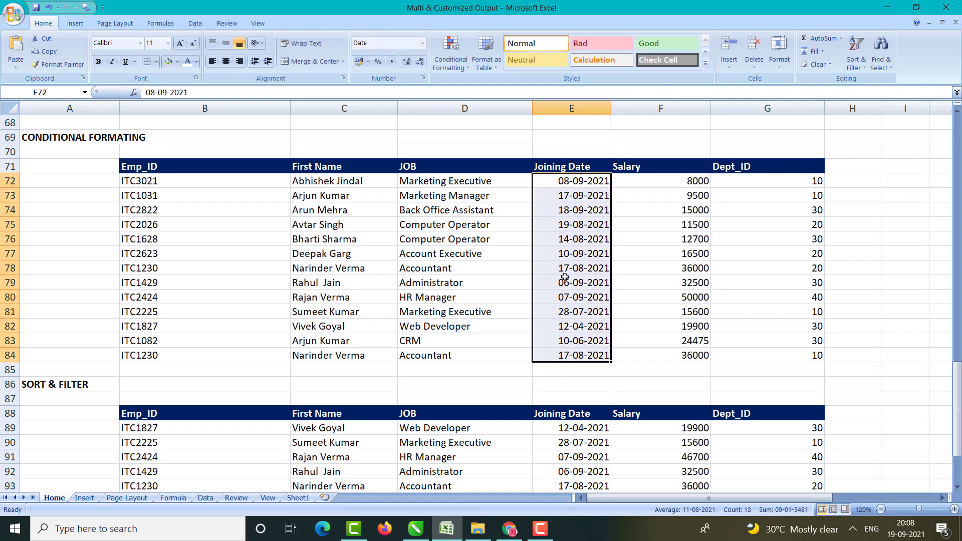
left_click(451, 55)
mouse_move(490, 95)
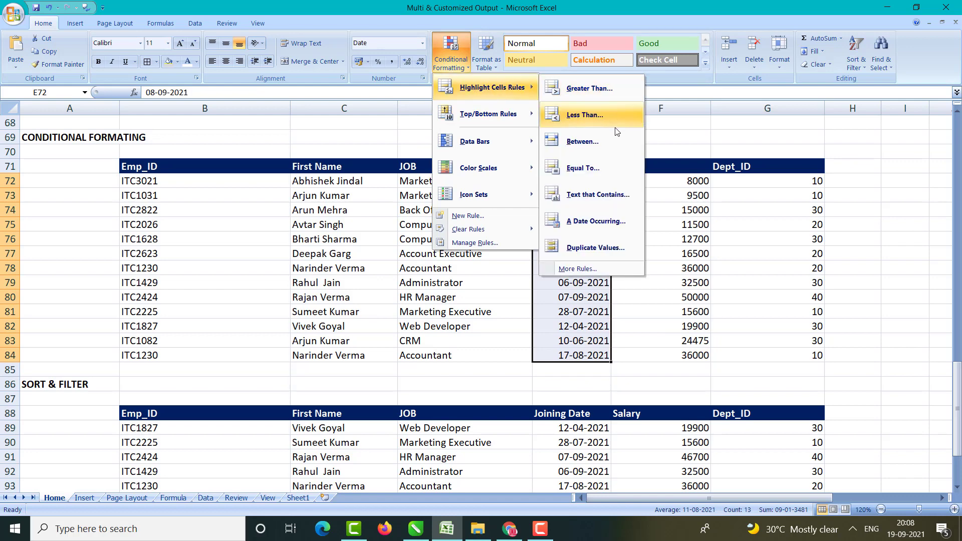
left_click(596, 221)
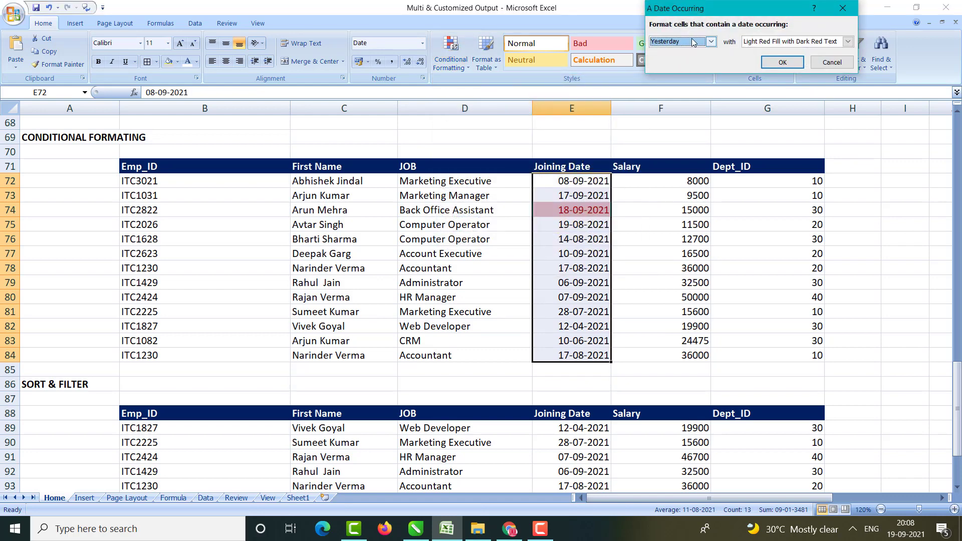
left_click(710, 41)
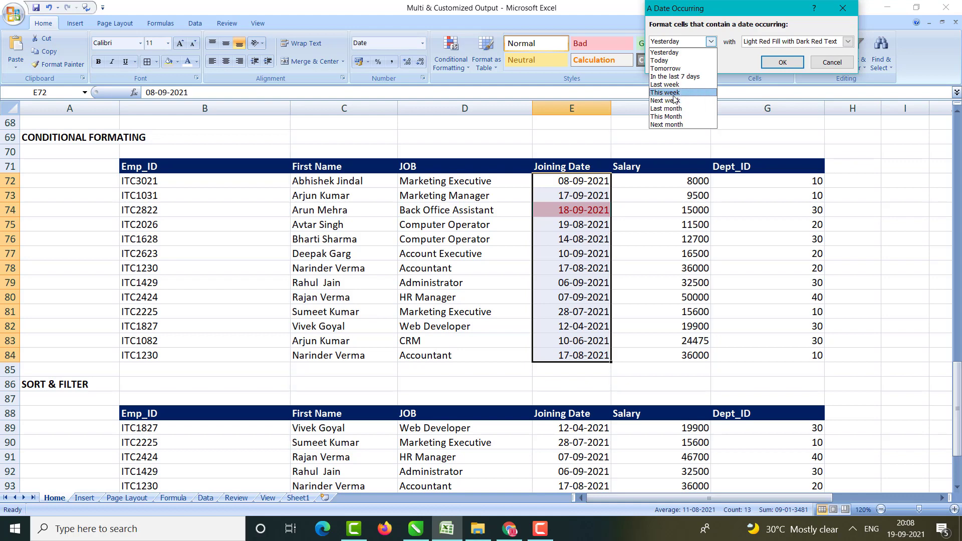
left_click(661, 60)
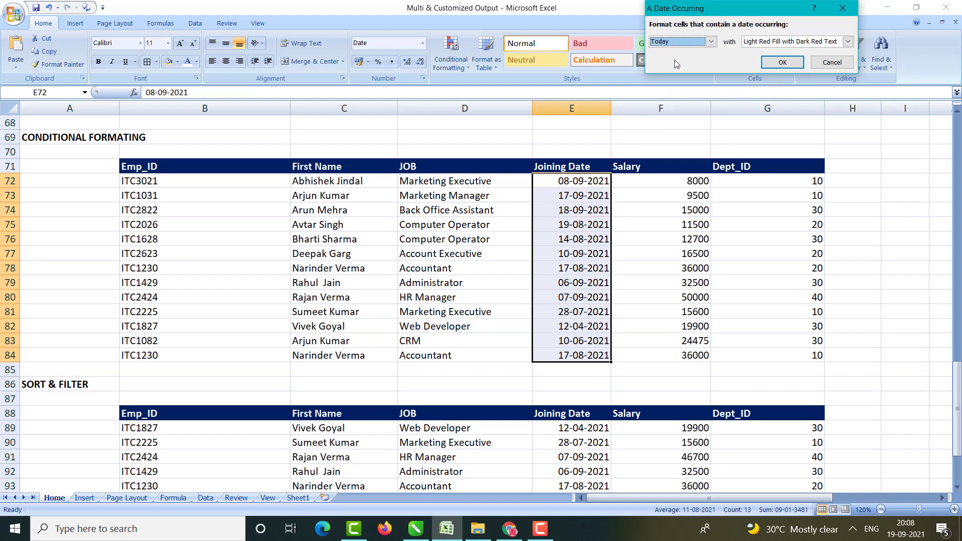
Step: Preview the date rule with the periods Tomorrow, Yesterday and In the last 7 days
left_click(690, 42)
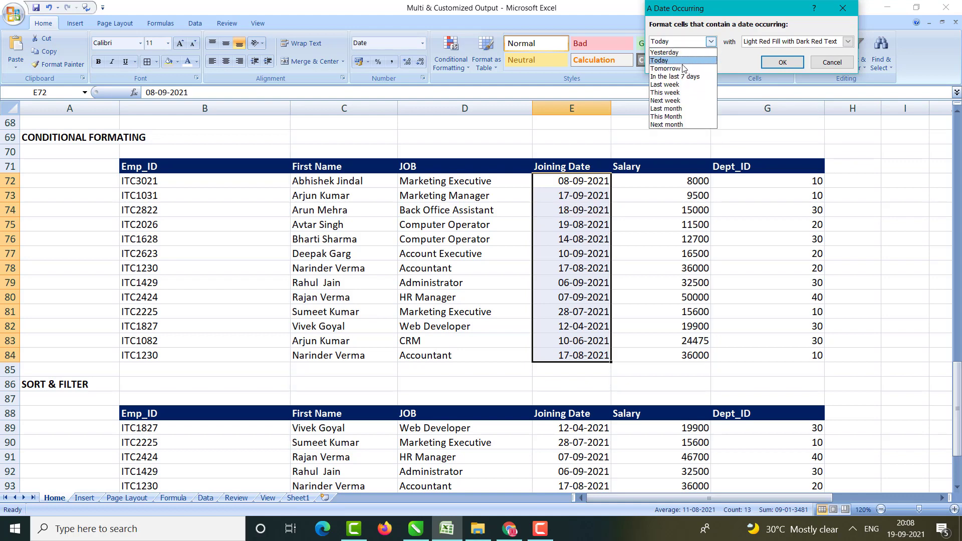
left_click(683, 68)
left_click(686, 45)
left_click(680, 52)
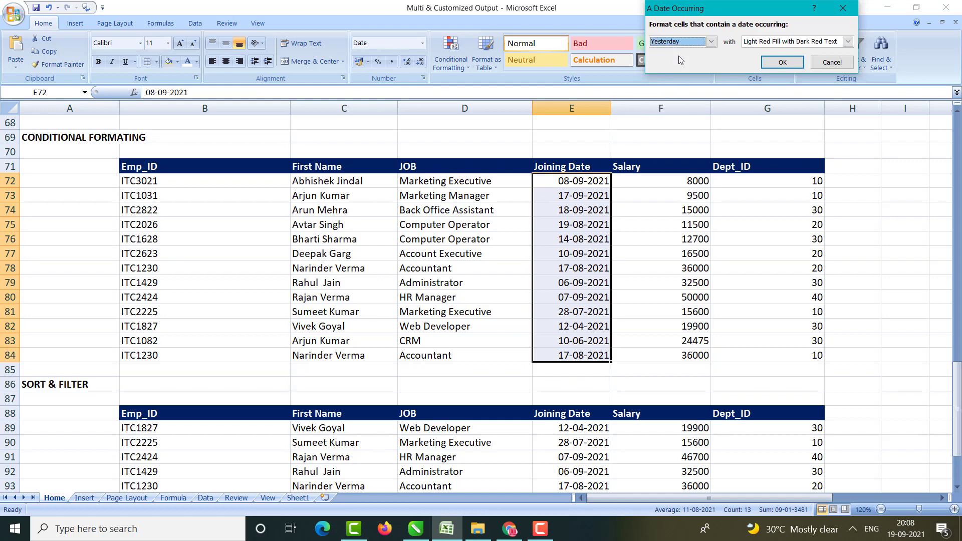
left_click(680, 45)
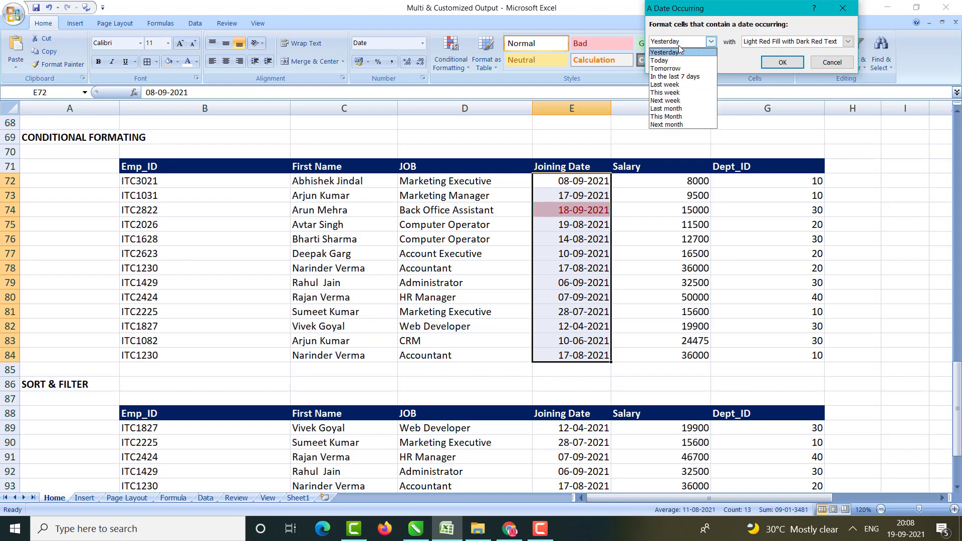
left_click(675, 77)
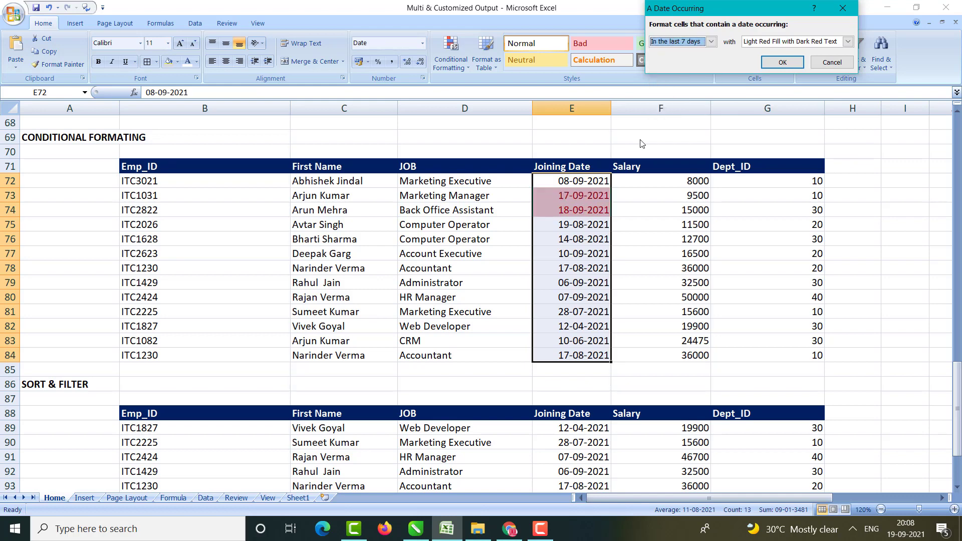
Step: Preview the date rule with the periods Next week, Last week and This week
left_click(711, 42)
left_click(670, 101)
left_click(711, 41)
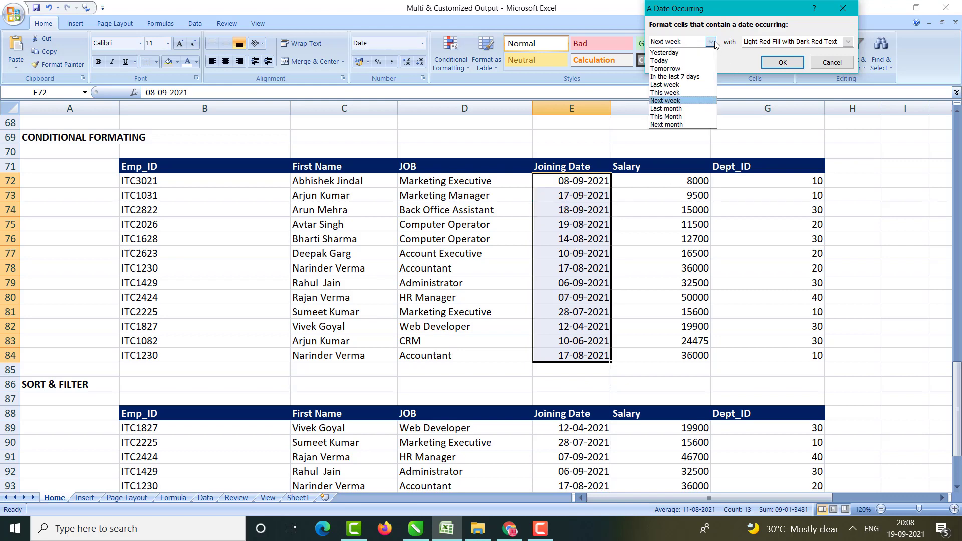
left_click(671, 85)
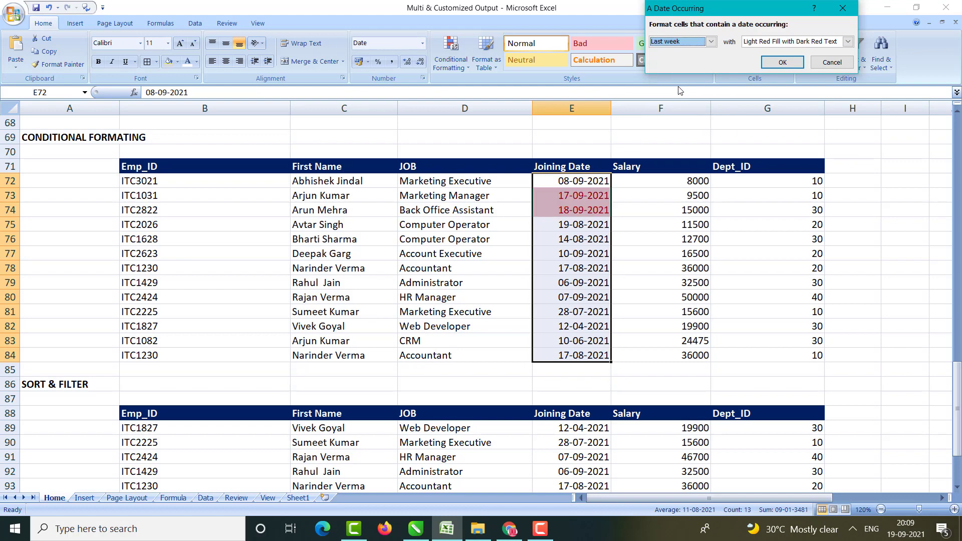
left_click(711, 41)
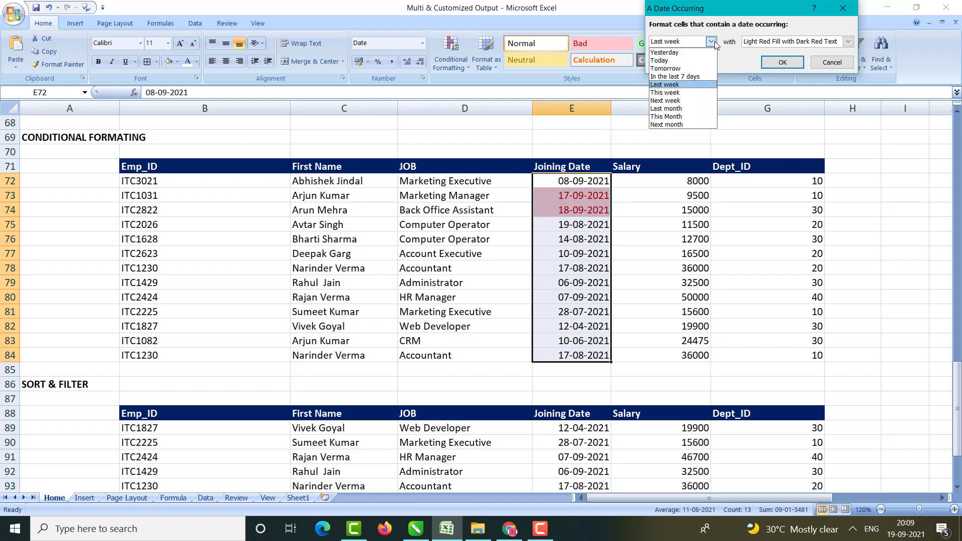
left_click(677, 93)
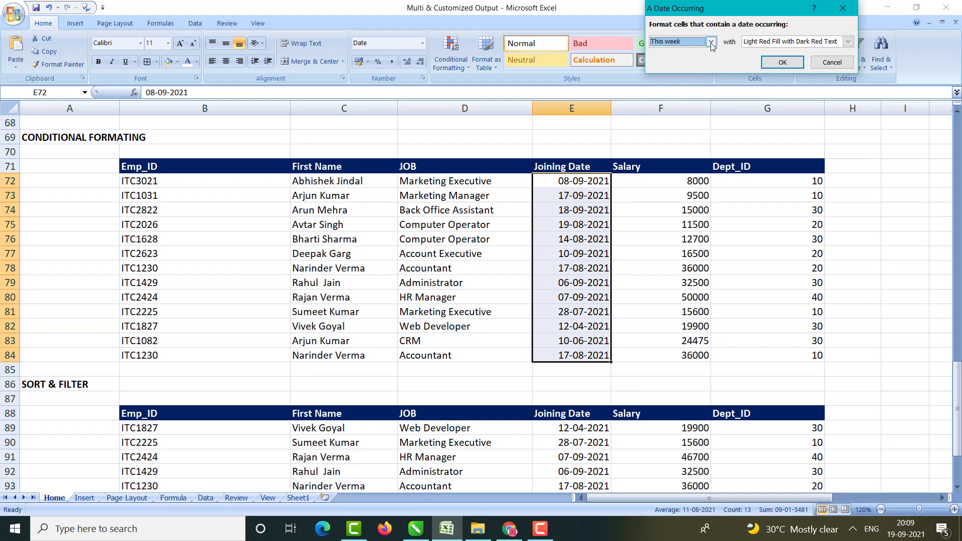
Step: Preview the date rule on the Joining Date values with the periods Last month and This Month, and discard the rule
left_click(710, 41)
left_click(677, 108)
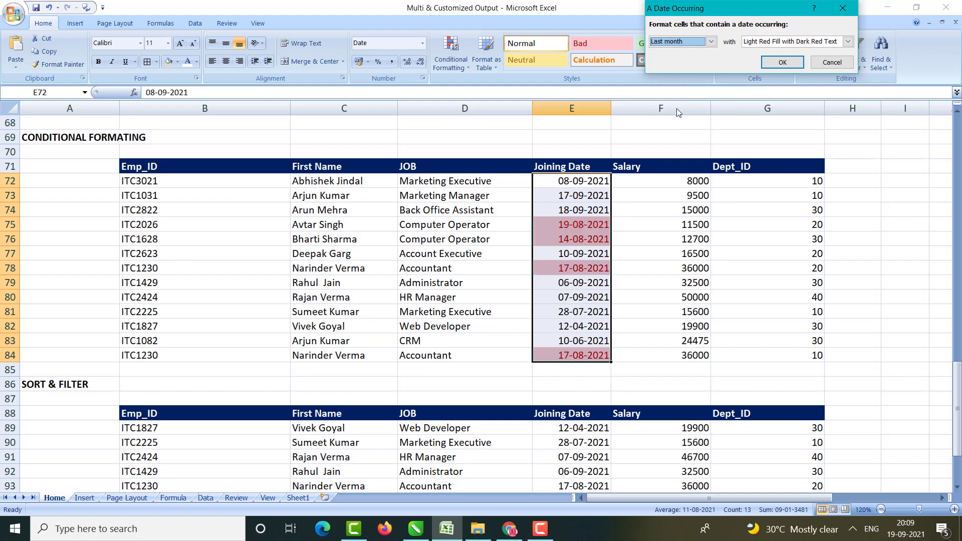
left_click(711, 41)
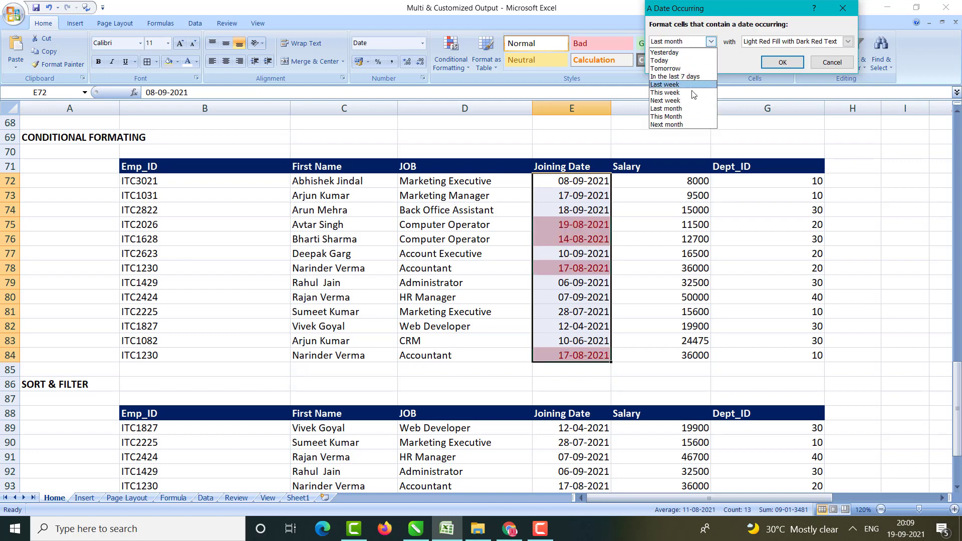
left_click(678, 117)
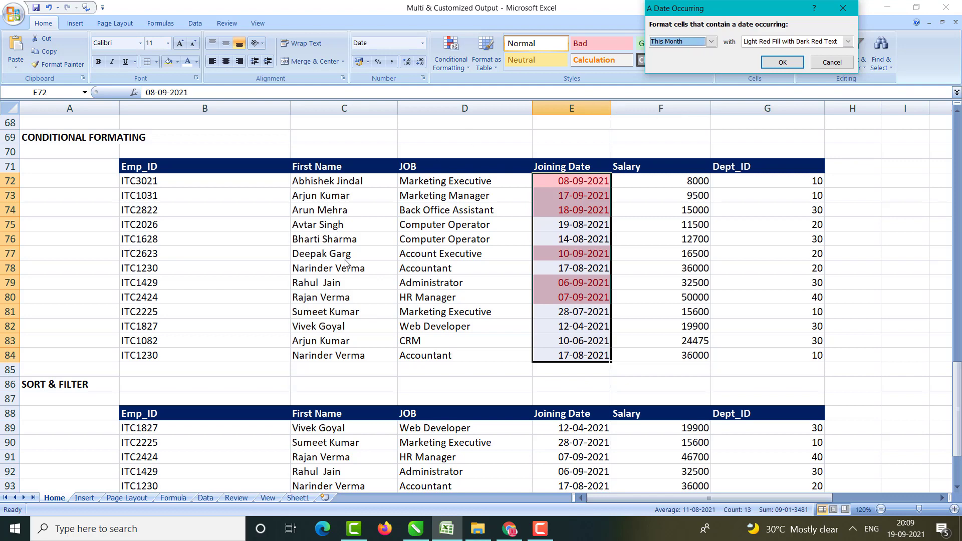
left_click(695, 44)
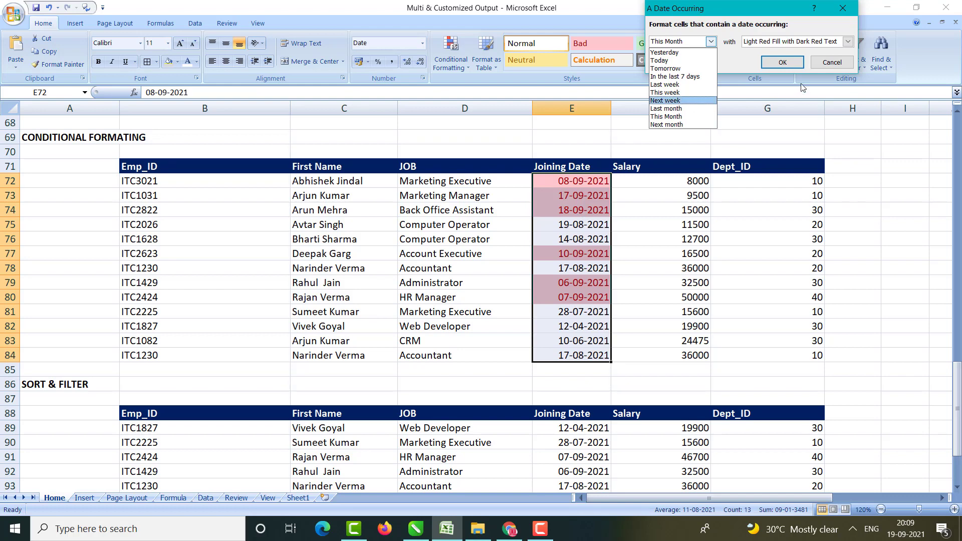
left_click(666, 116)
left_click(842, 67)
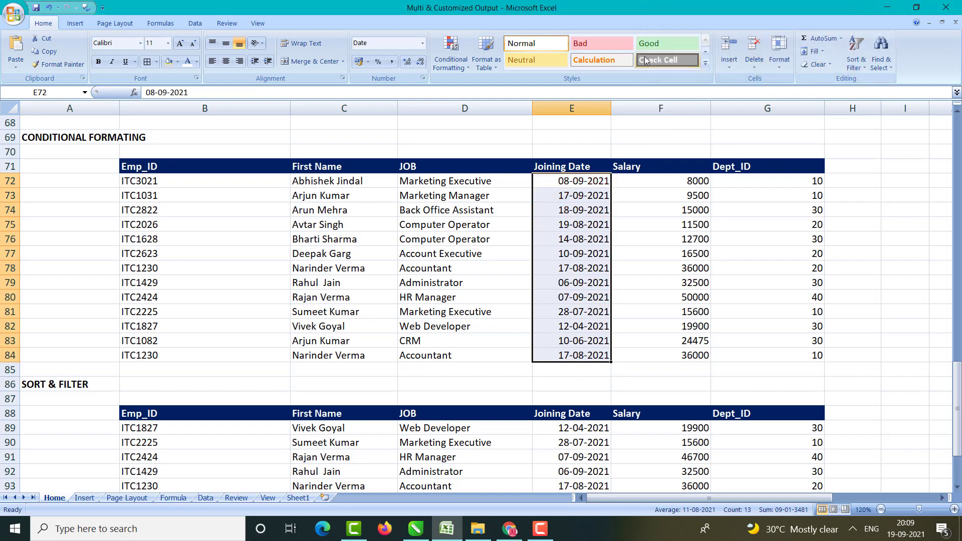
left_click(450, 53)
mouse_move(506, 88)
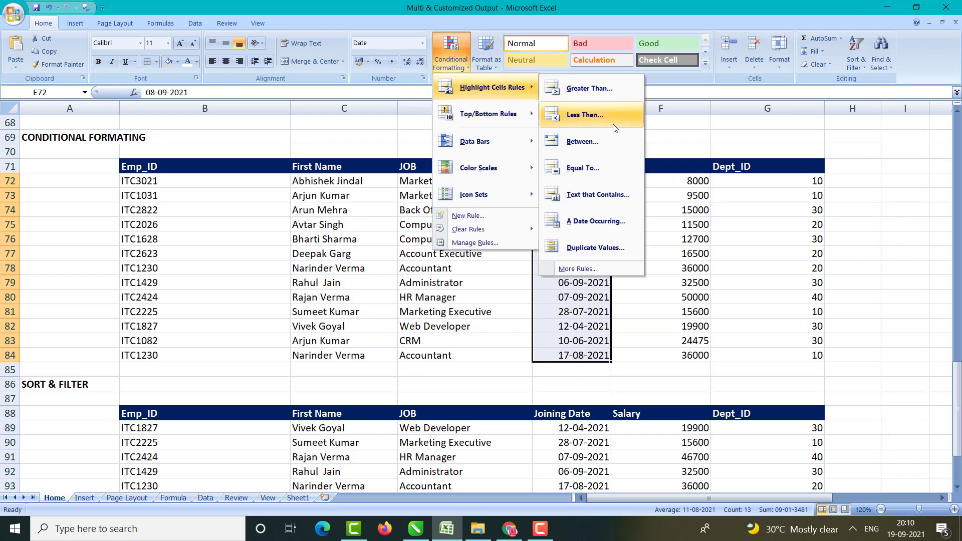
left_click(659, 261)
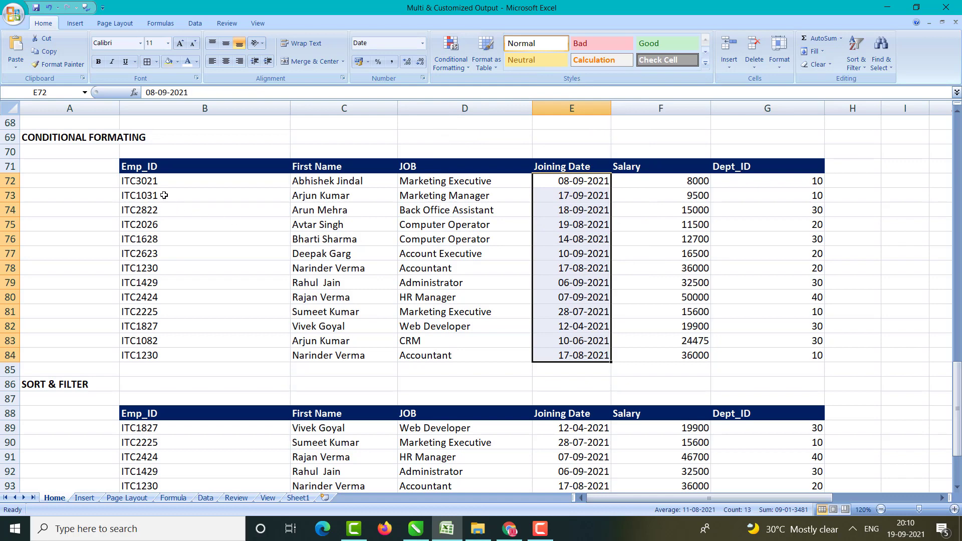
left_click_drag(151, 183, 229, 340)
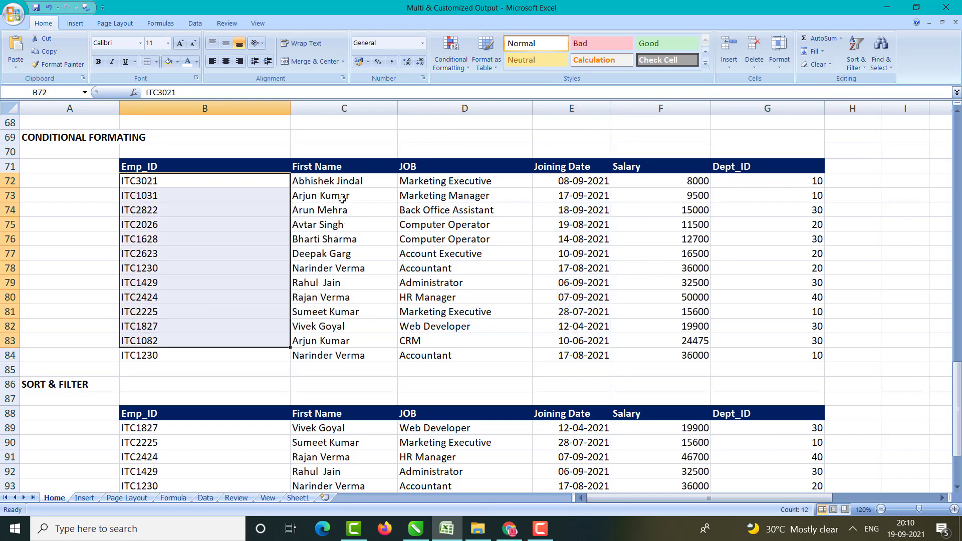
left_click_drag(344, 183, 348, 354)
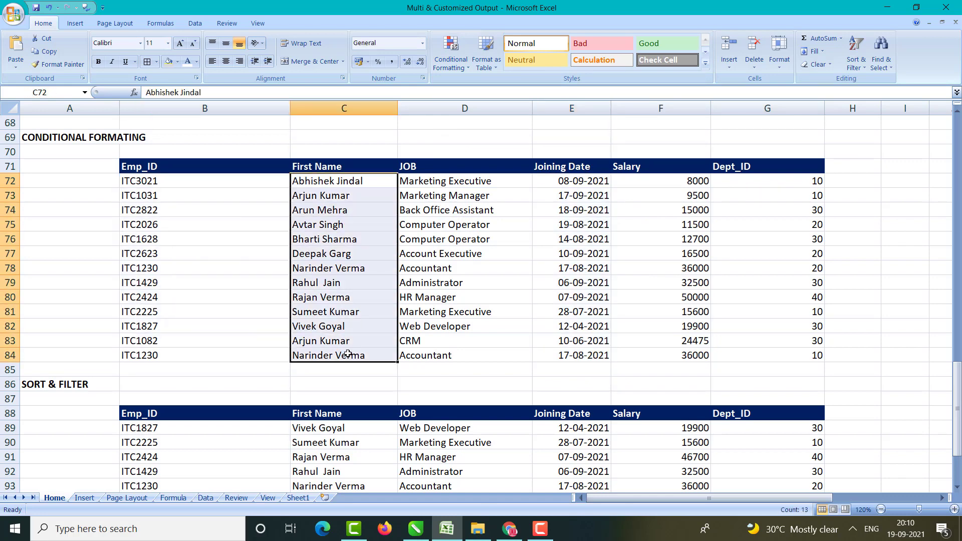
left_click(153, 186)
left_click_drag(154, 190, 161, 357)
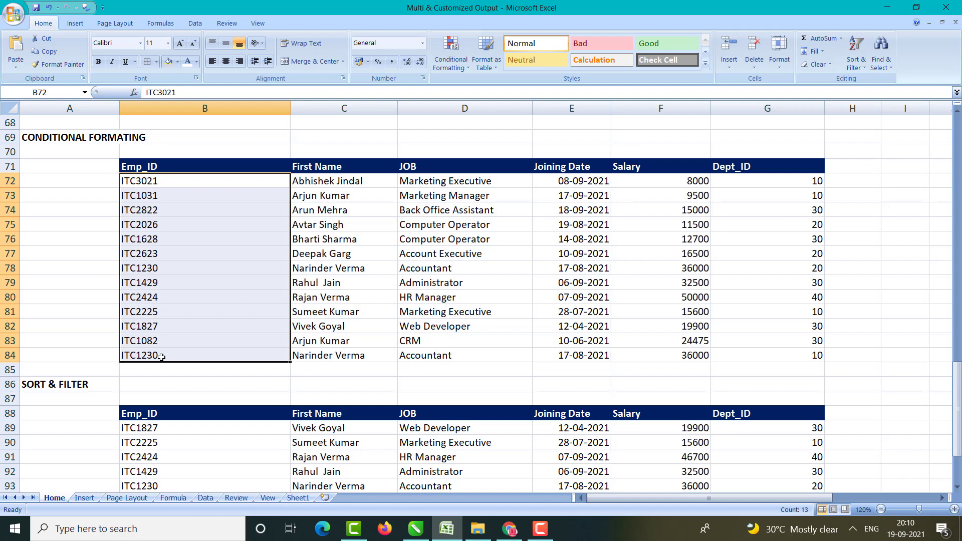
left_click(511, 240)
left_click_drag(666, 201, 682, 283)
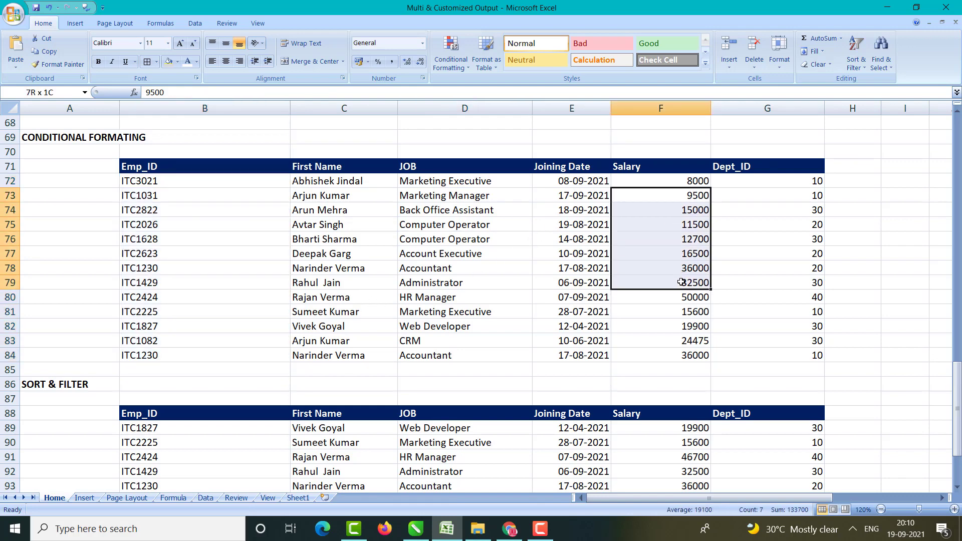
left_click_drag(789, 225, 795, 281)
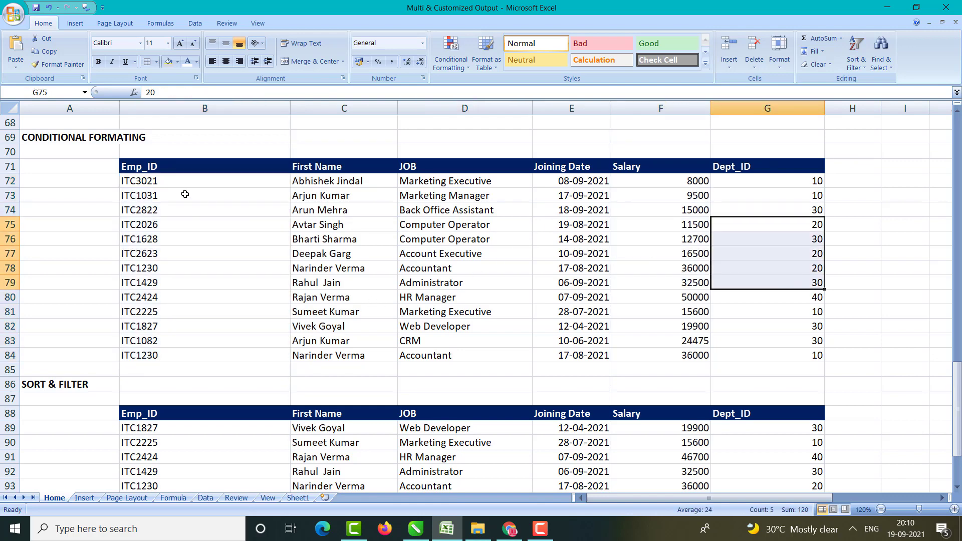
left_click_drag(184, 183, 239, 357)
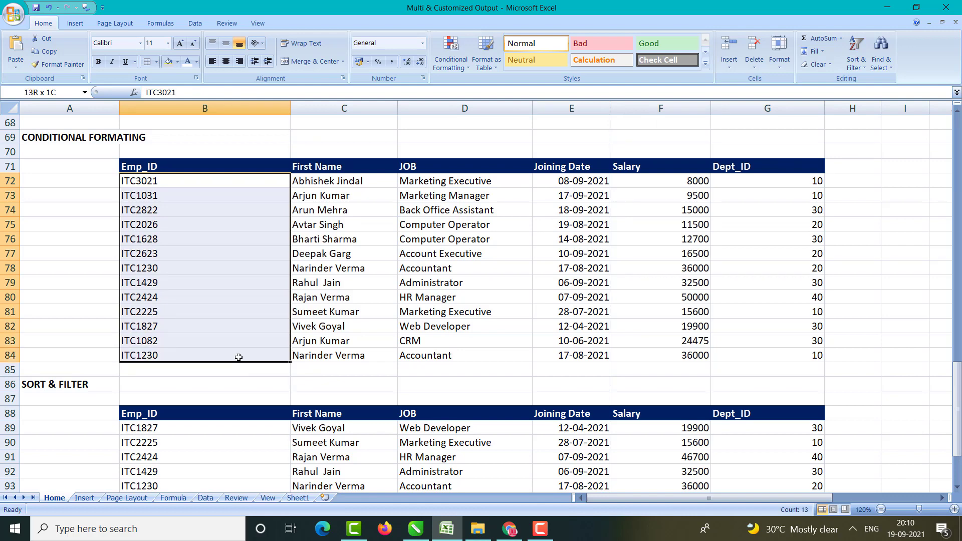
Step: Preview a Duplicate Values highlight rule on the First Name entries in C72:C84 with Duplicate and Unique, and discard it
left_click_drag(326, 181, 333, 351)
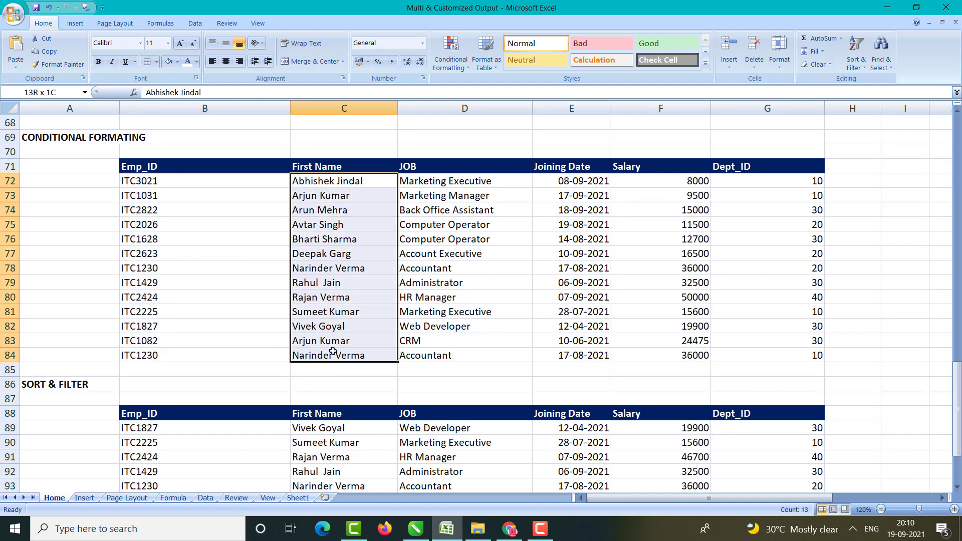
left_click(451, 55)
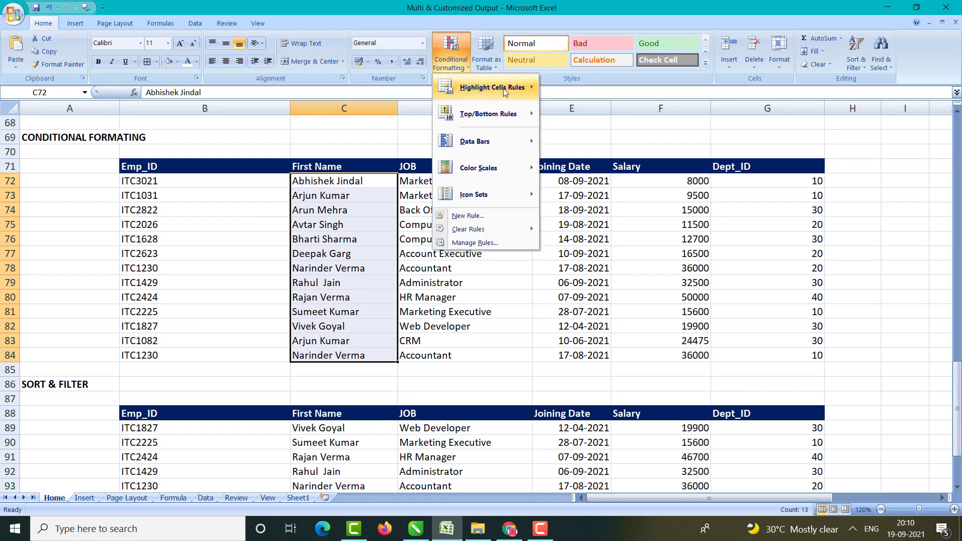
mouse_move(503, 88)
left_click(586, 248)
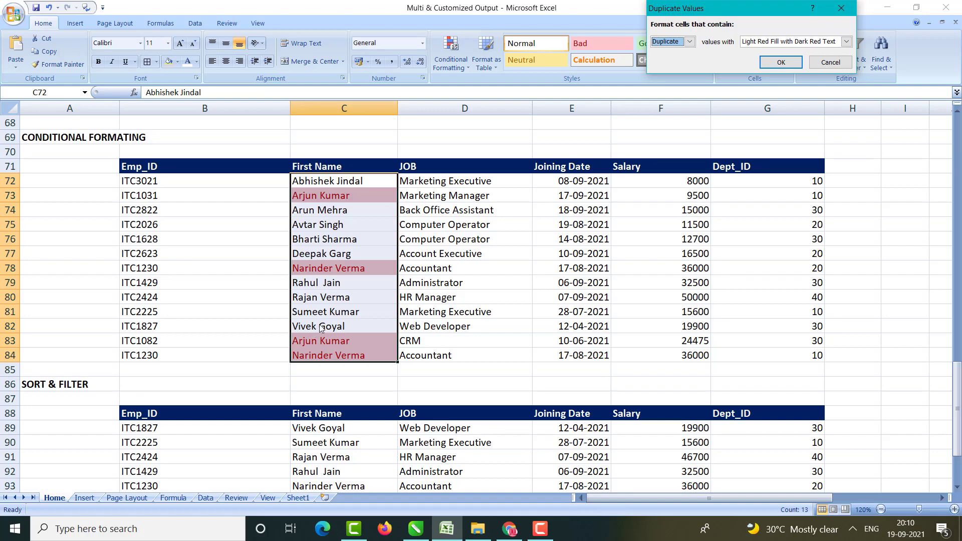
left_click(689, 42)
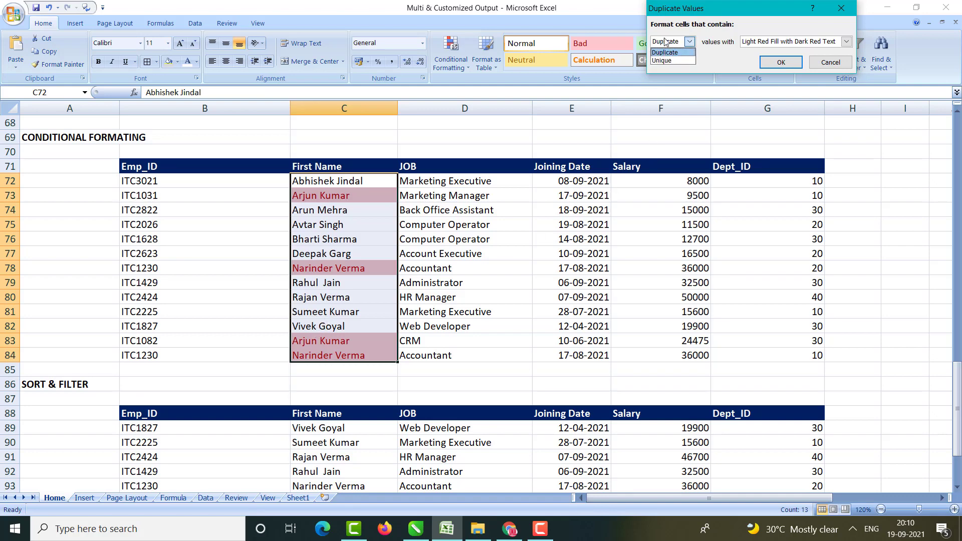
left_click(666, 58)
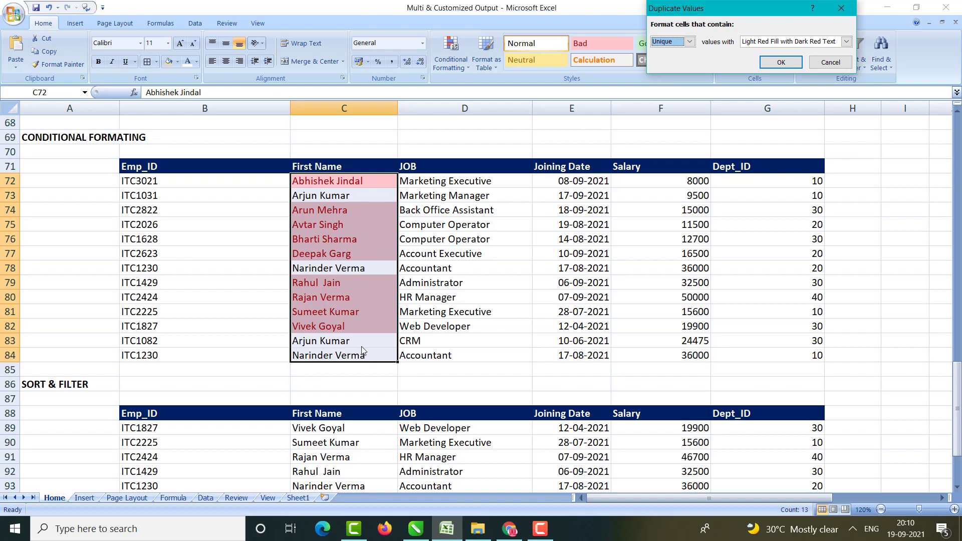
left_click(826, 66)
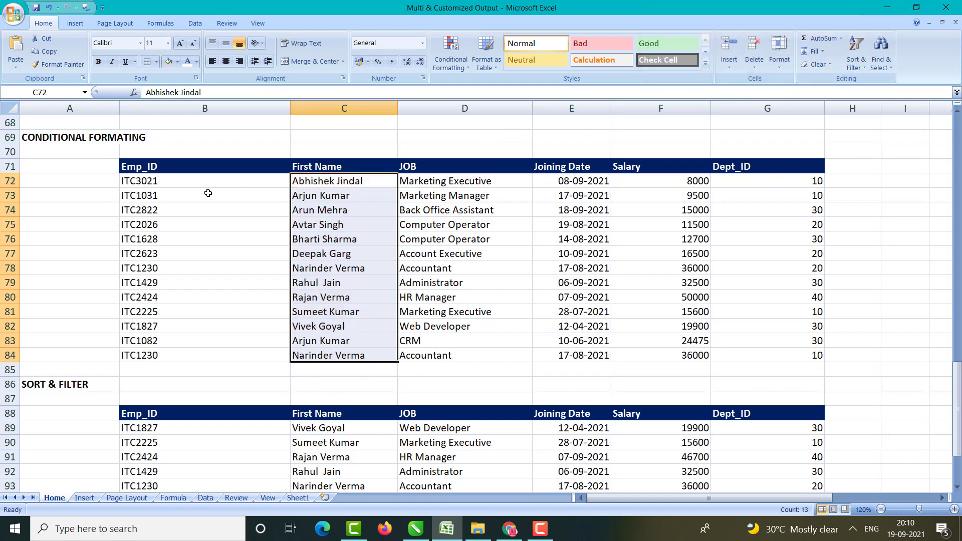
Step: Preview a Duplicate Values highlight rule on the Emp_ID entries in B72:B84 with the Duplicate option, and discard it
left_click_drag(187, 183, 162, 354)
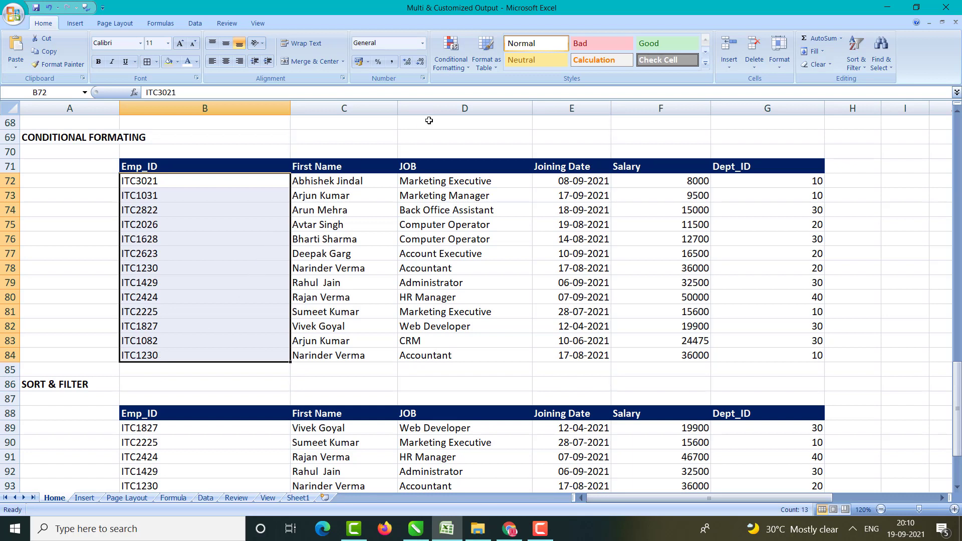
left_click(449, 71)
mouse_move(500, 87)
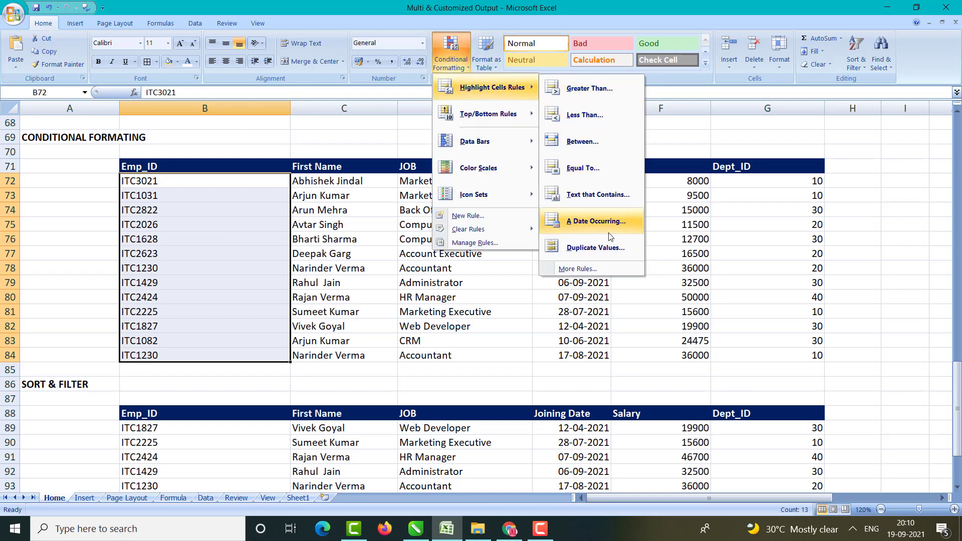
left_click(600, 251)
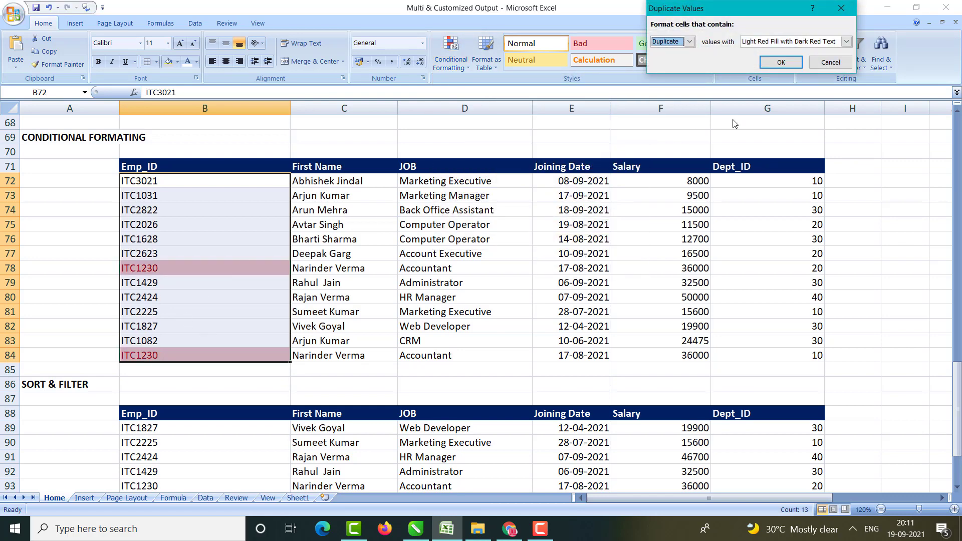
left_click(833, 62)
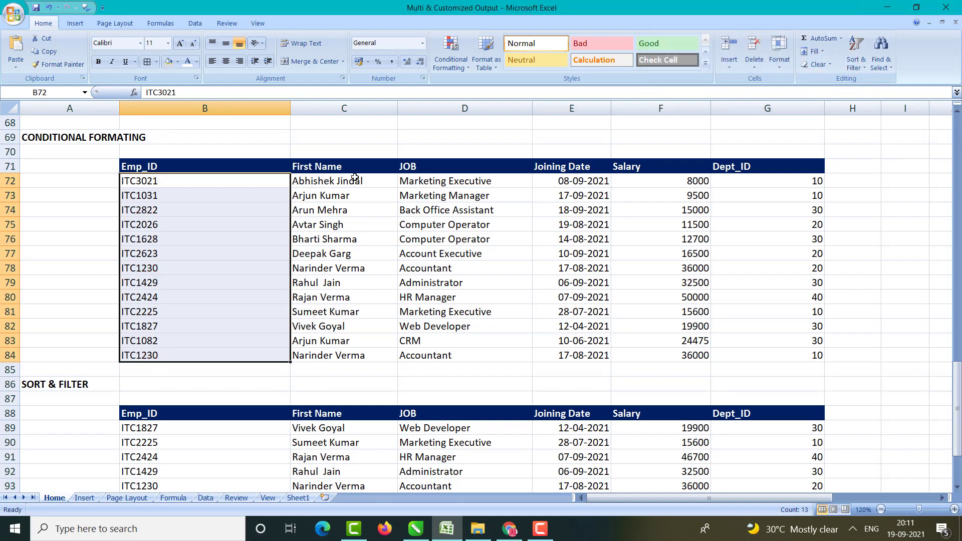
left_click(271, 194)
left_click(458, 63)
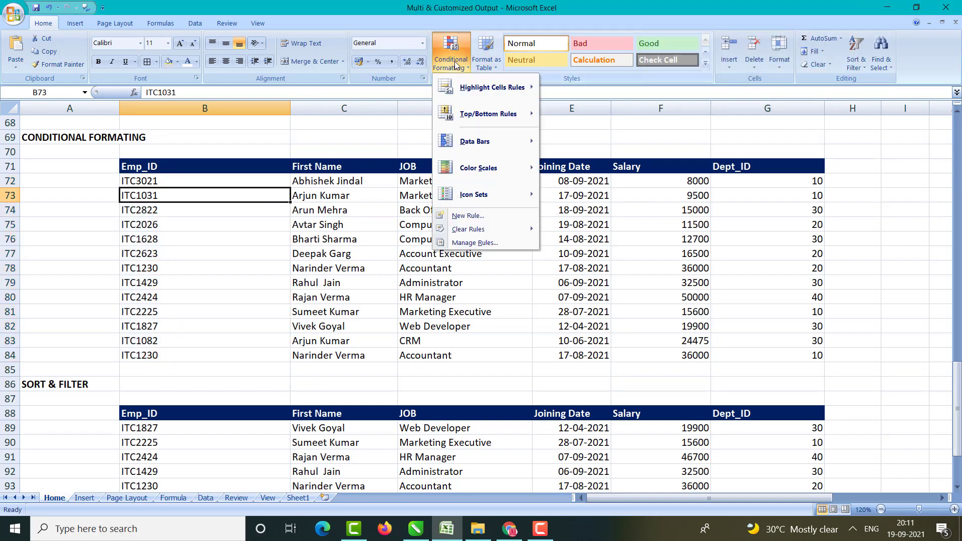
mouse_move(481, 90)
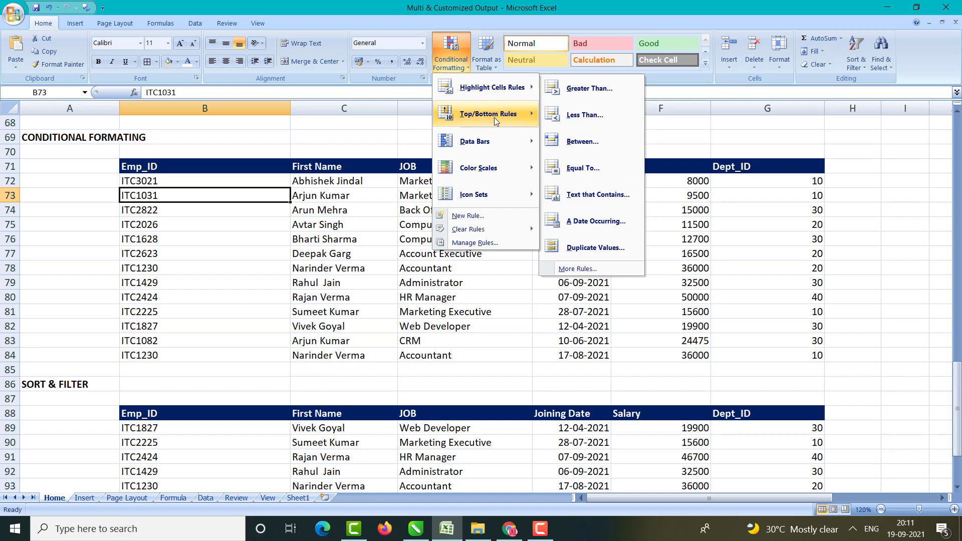
mouse_move(495, 118)
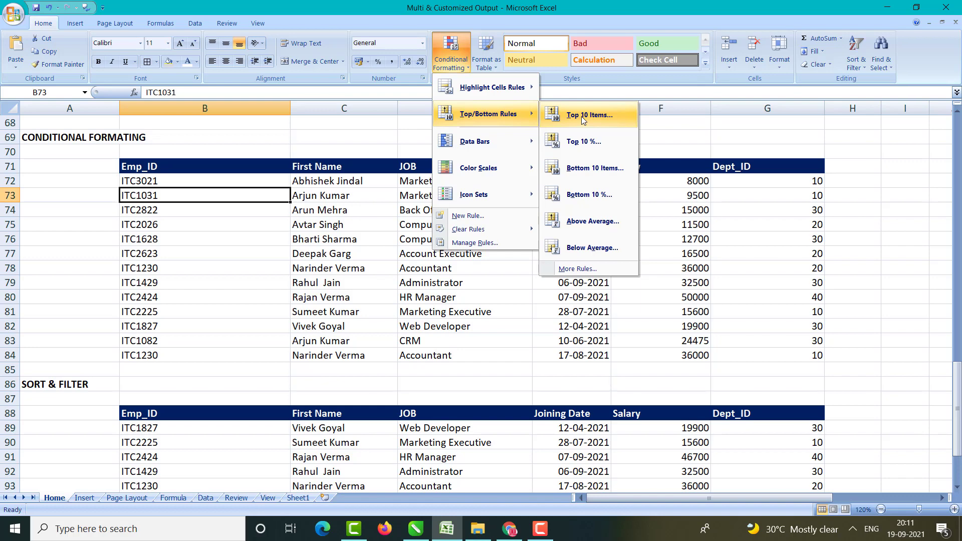
key("Escape")
key("Escape")
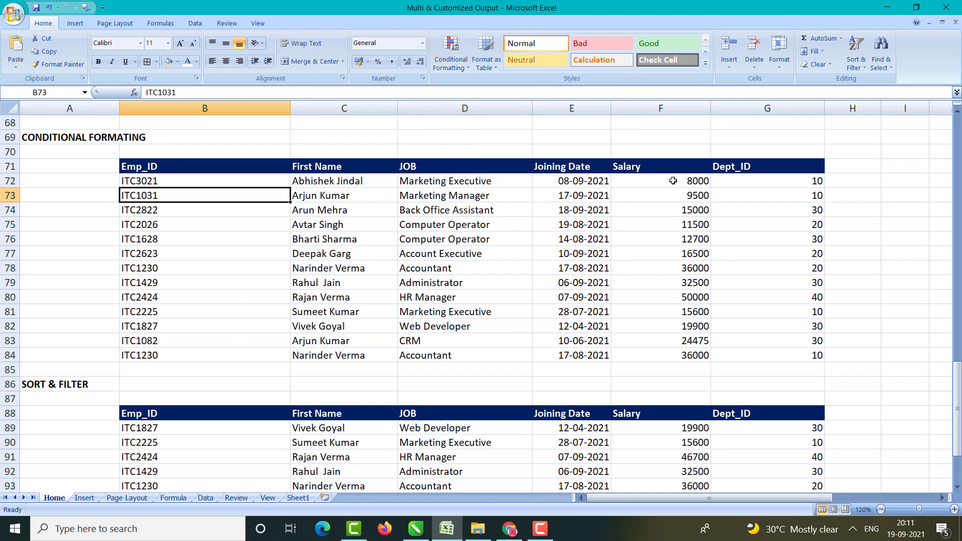
Step: Preview a Top 10 Items rule on the Salary values in F72:F84, lower the rank count to 5, and discard the rule
left_click_drag(672, 183, 667, 356)
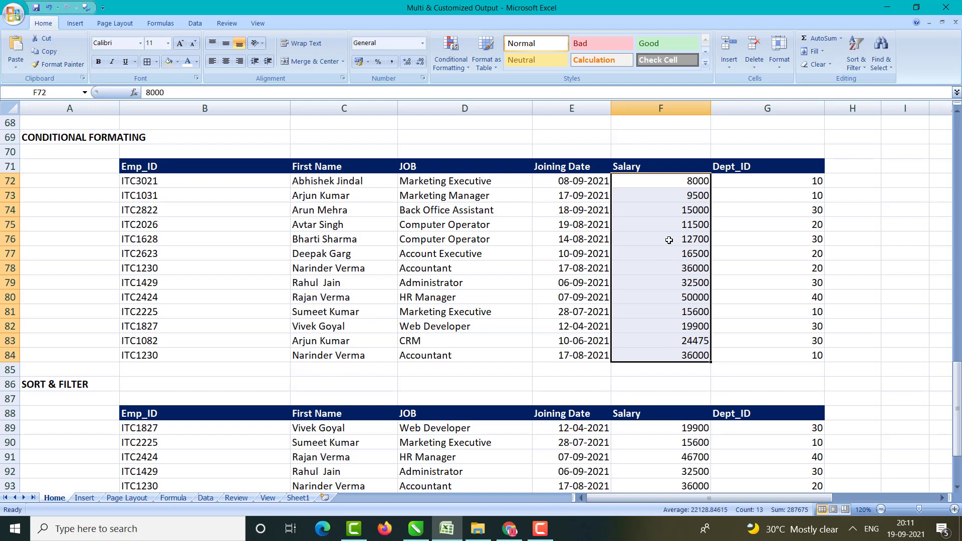
left_click(451, 55)
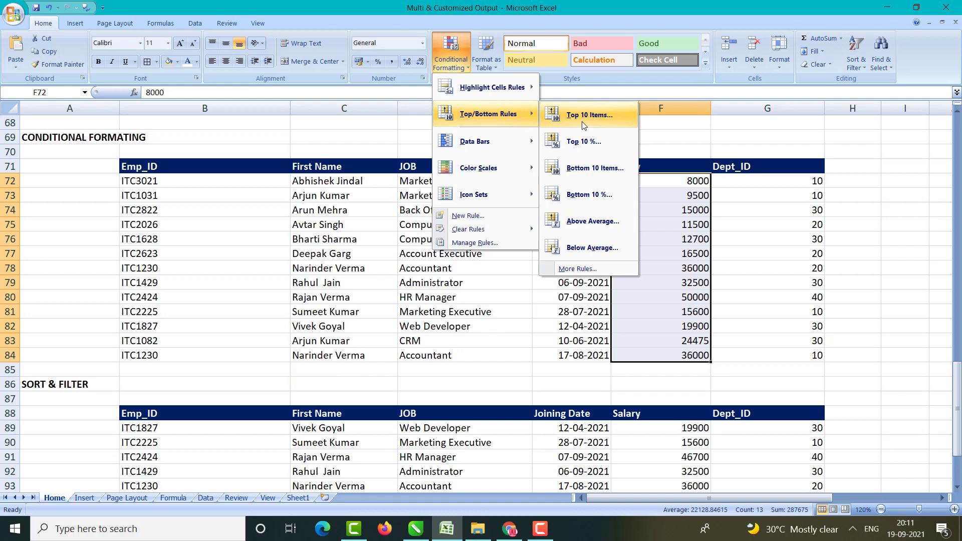
left_click(589, 114)
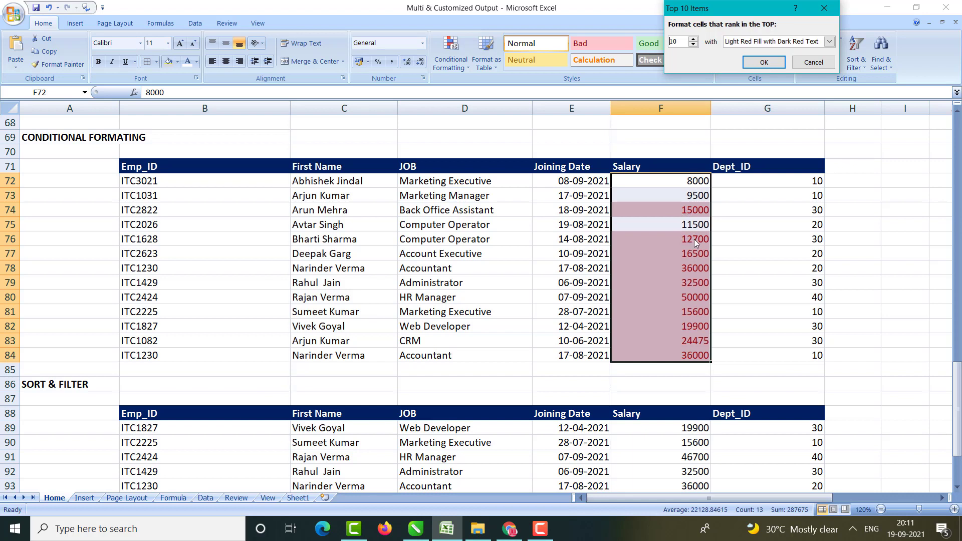
left_click(693, 45)
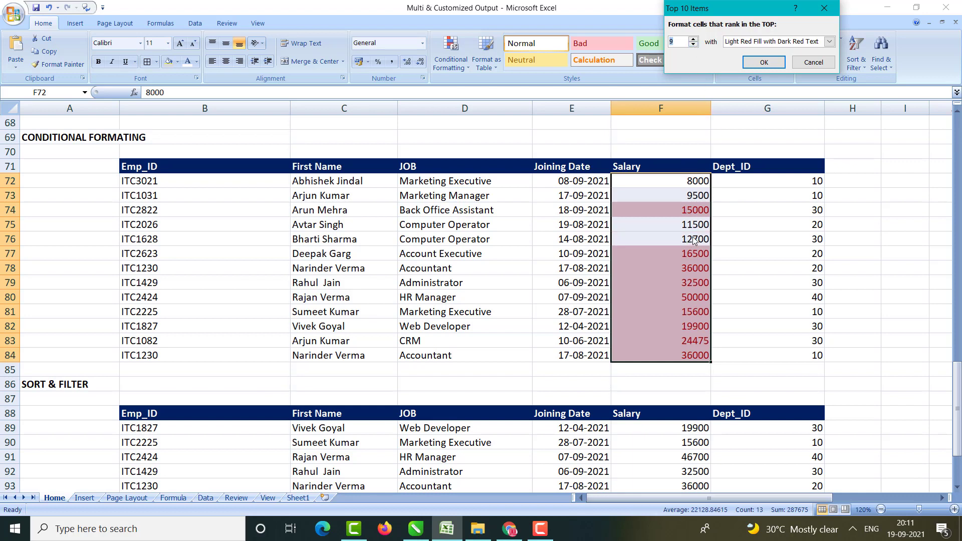
left_click(694, 45)
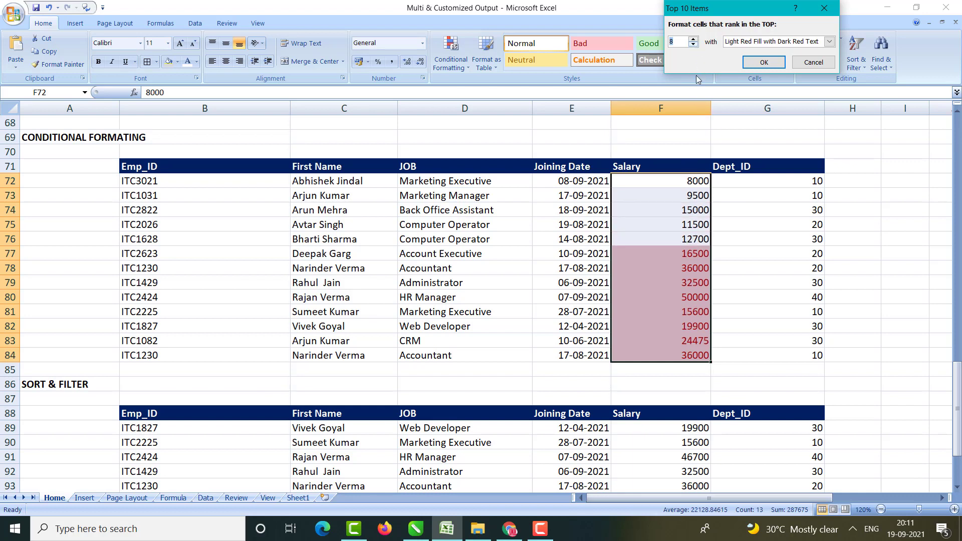
left_click(693, 44)
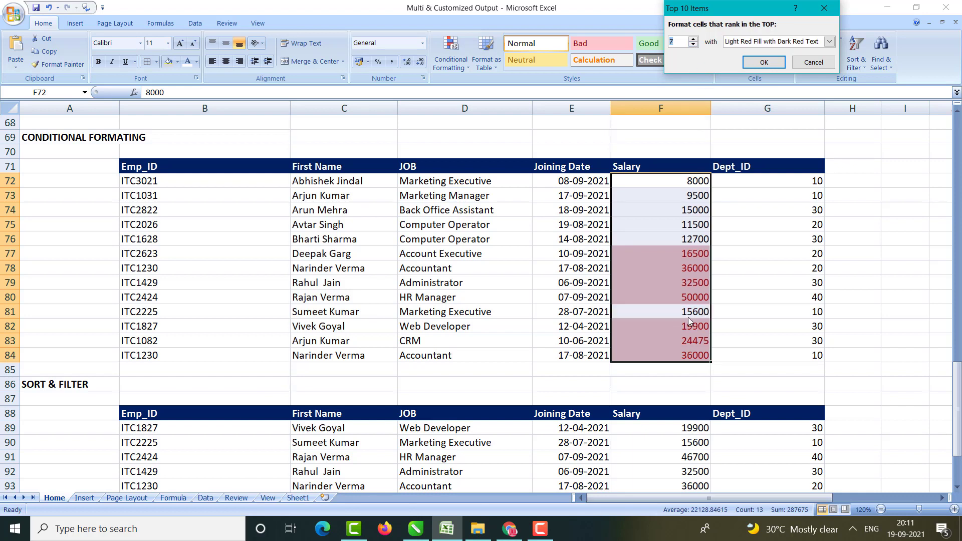
left_click(694, 45)
left_click(694, 44)
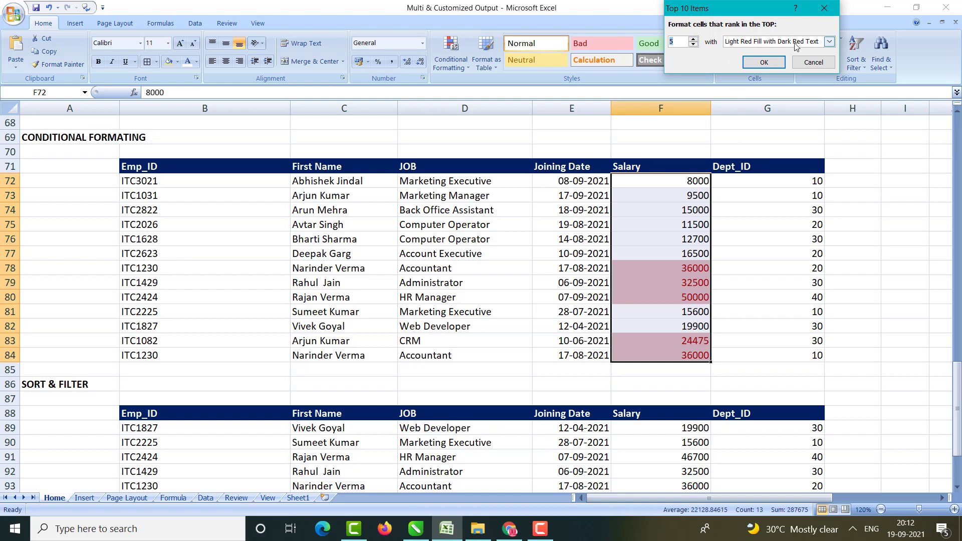
left_click(829, 42)
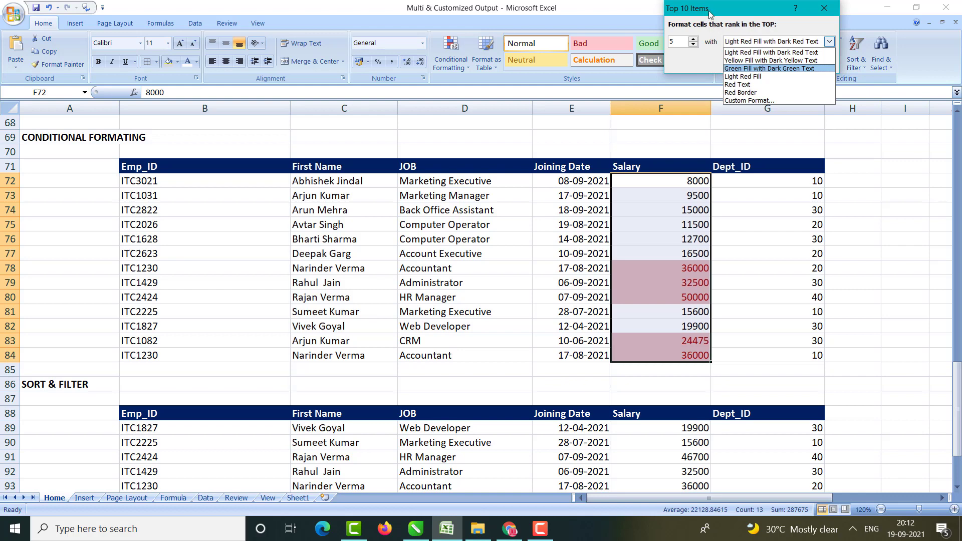
left_click(707, 9)
left_click(795, 61)
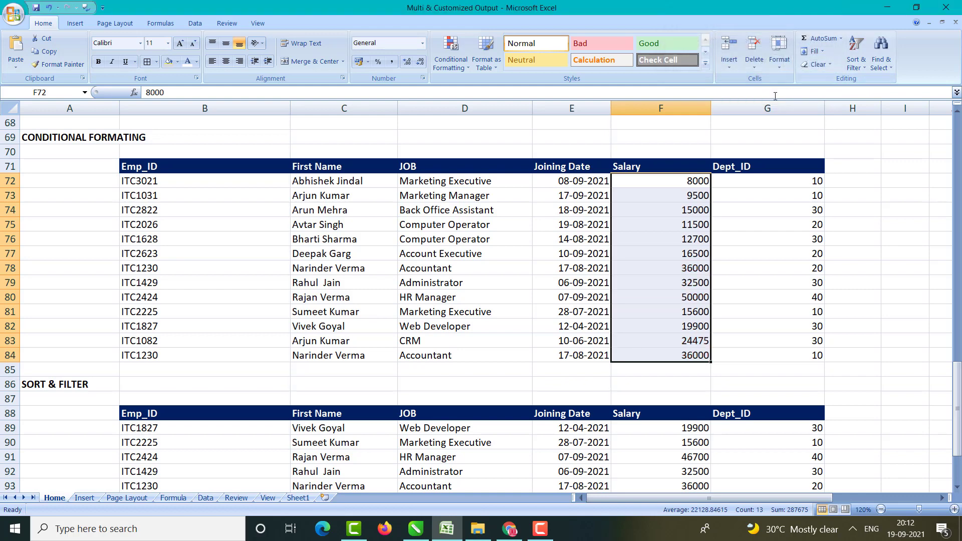
left_click(455, 64)
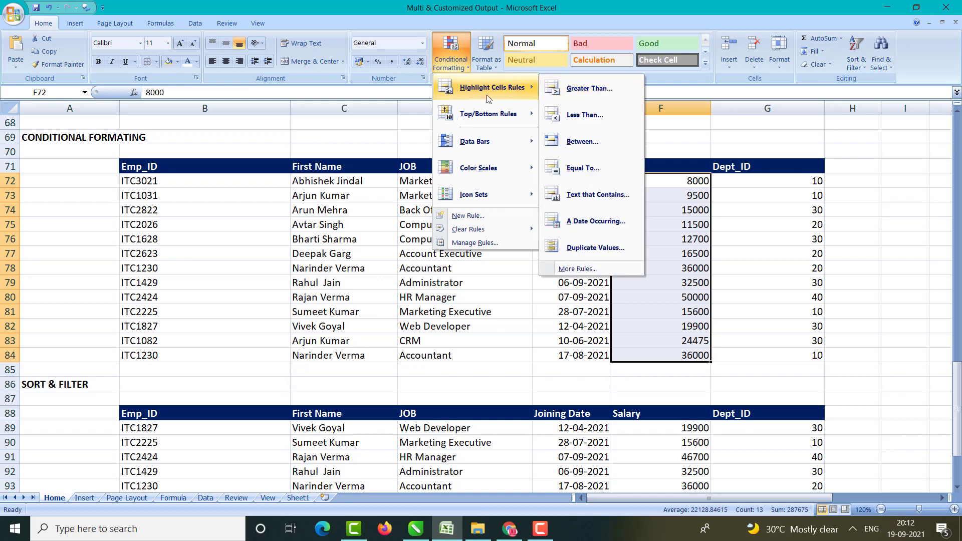
mouse_move(488, 114)
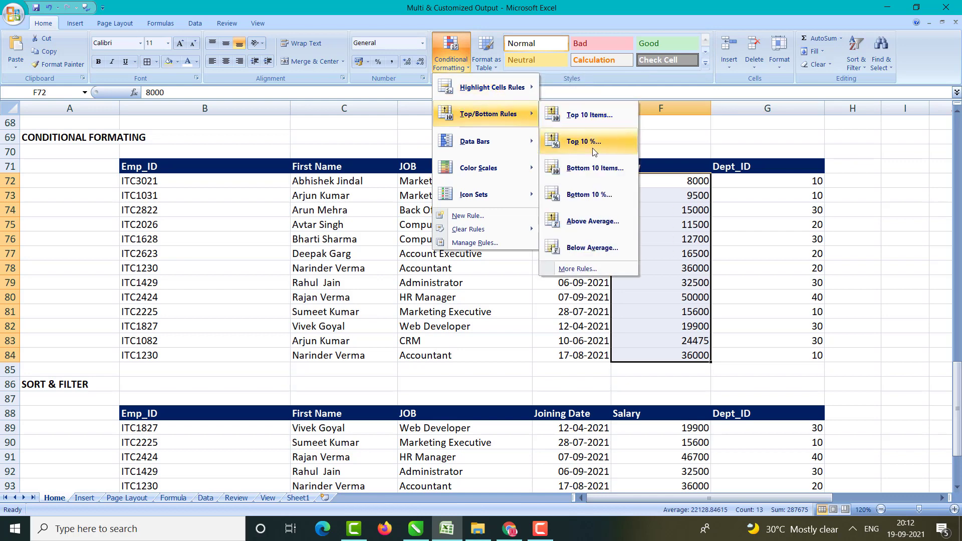
left_click(654, 139)
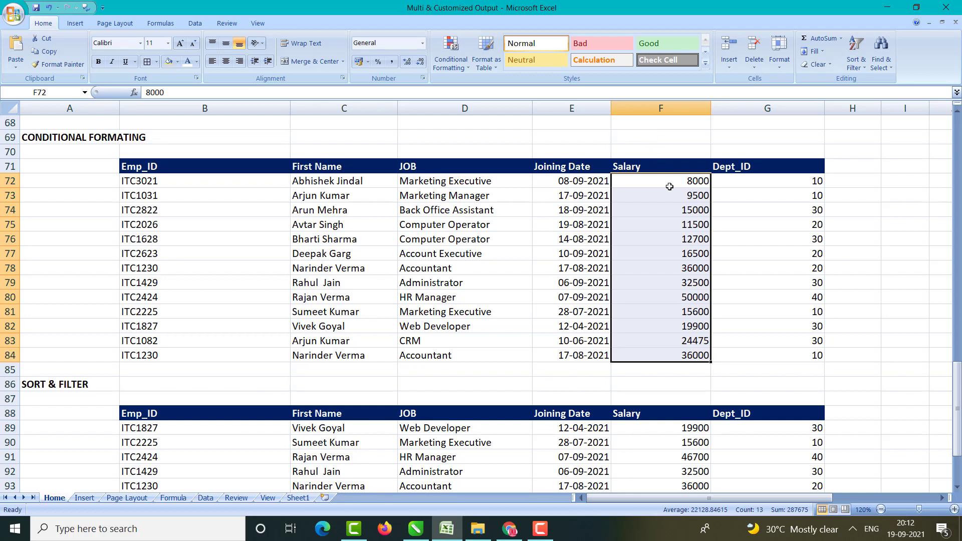
left_click(669, 184)
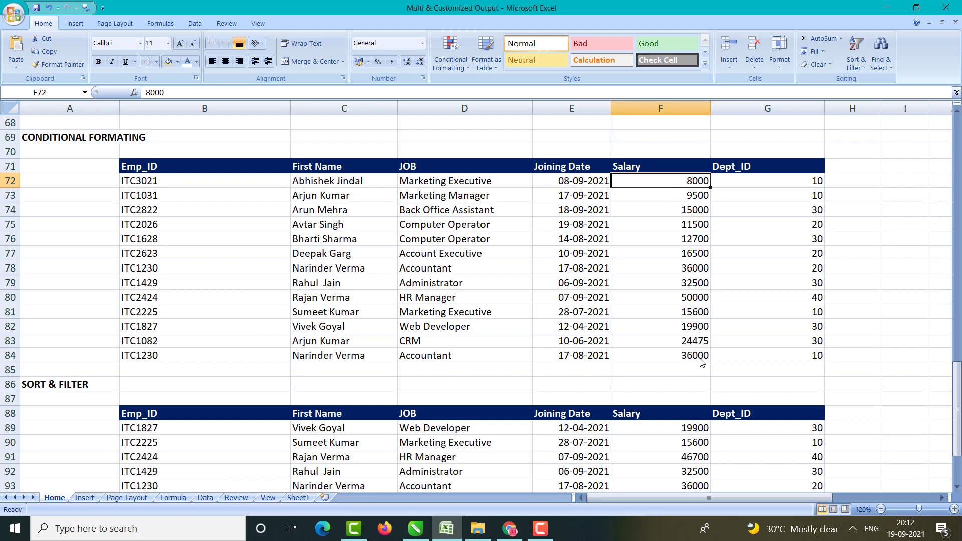
left_click(680, 225)
Step: Preview a Top 10% rule on the Salary values in F72:F84 at 10 percent, and discard it
left_click_drag(684, 186, 686, 355)
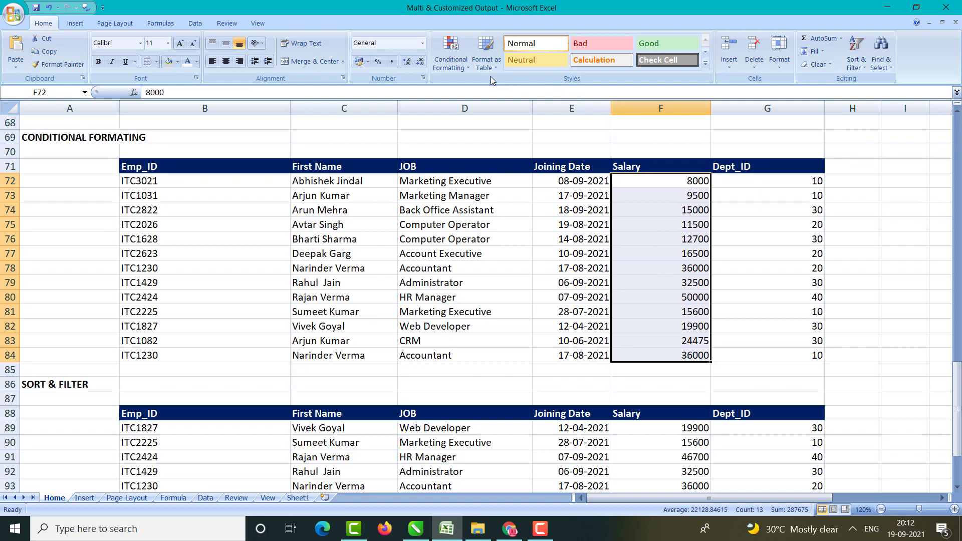
left_click(451, 55)
mouse_move(481, 113)
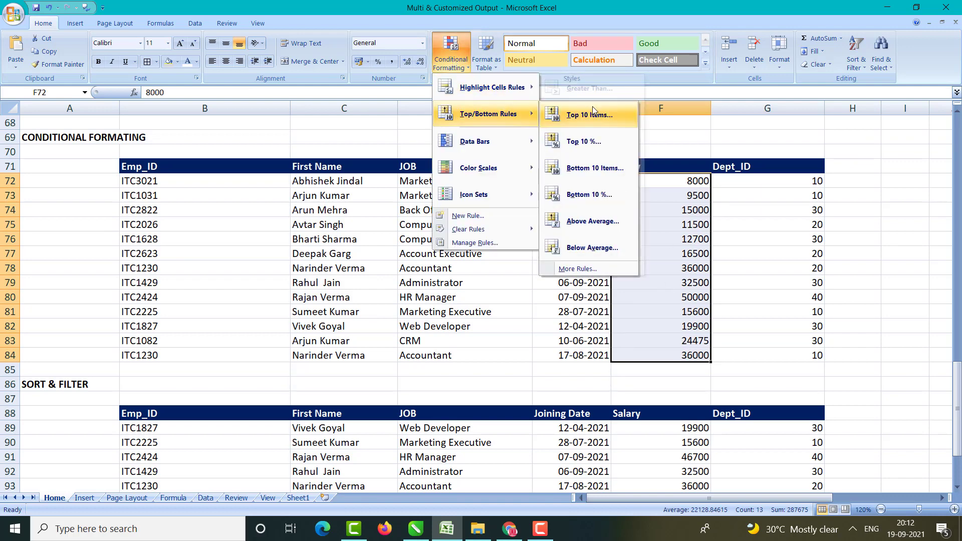
left_click(586, 142)
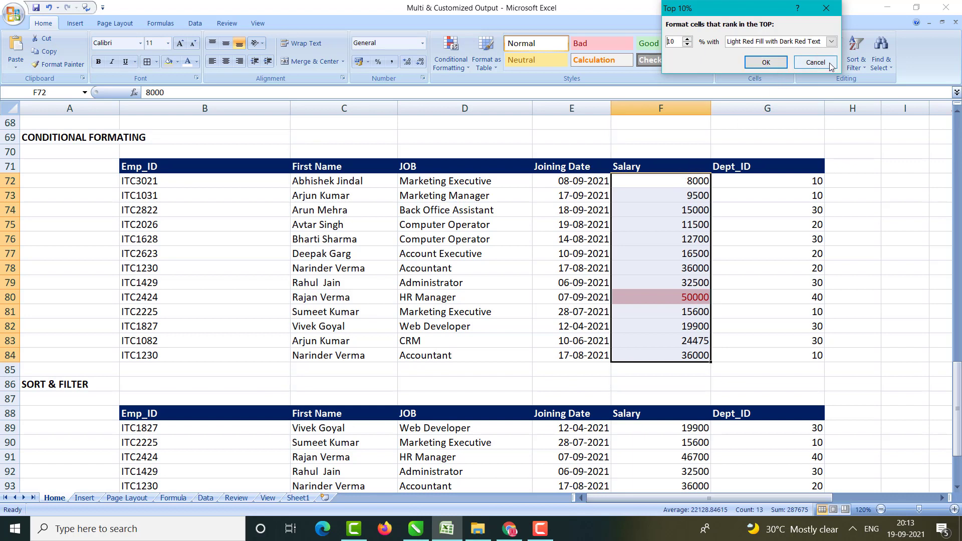
left_click(806, 43)
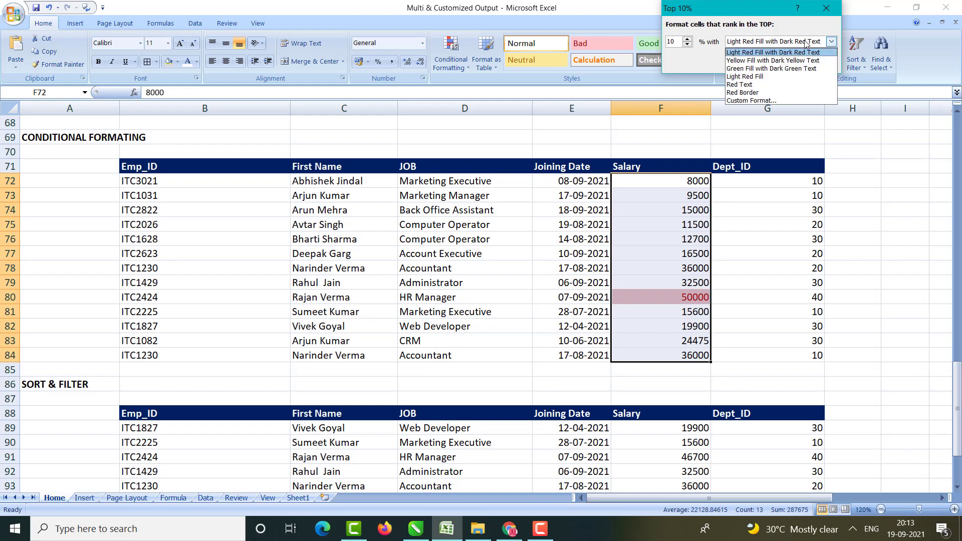
left_click(806, 43)
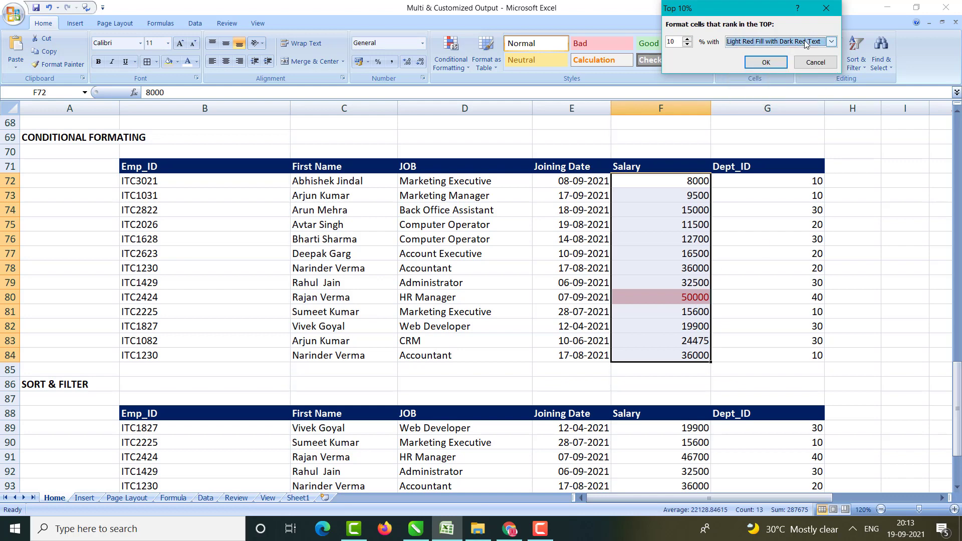
left_click(805, 65)
Step: Preview a Bottom 10 Items rule on the selected Salary values, lower the rank count to 3, and discard the rule
left_click(451, 55)
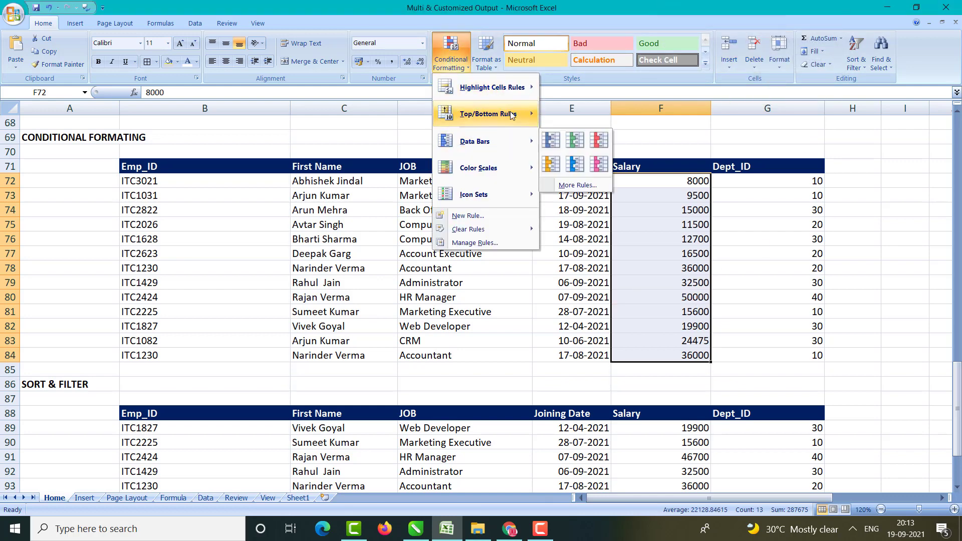
mouse_move(488, 114)
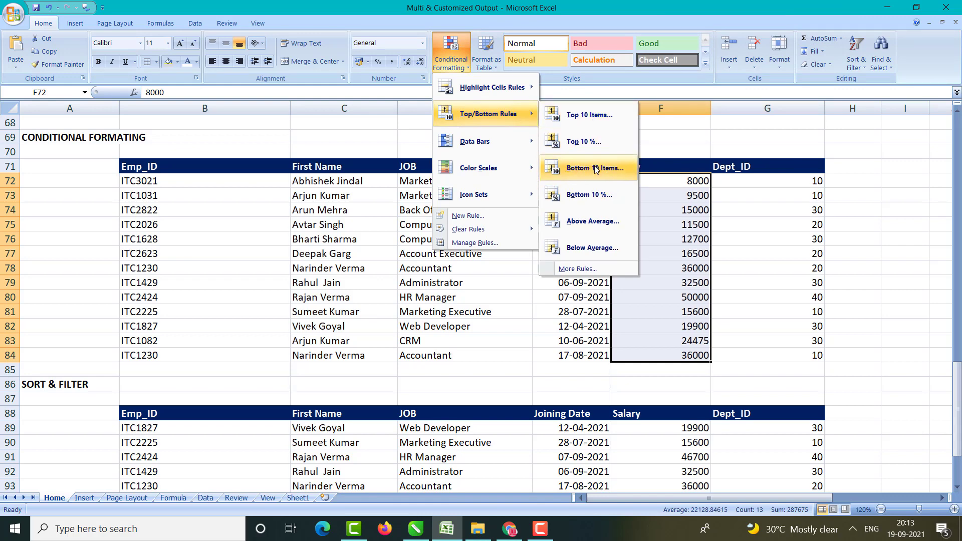
left_click(596, 169)
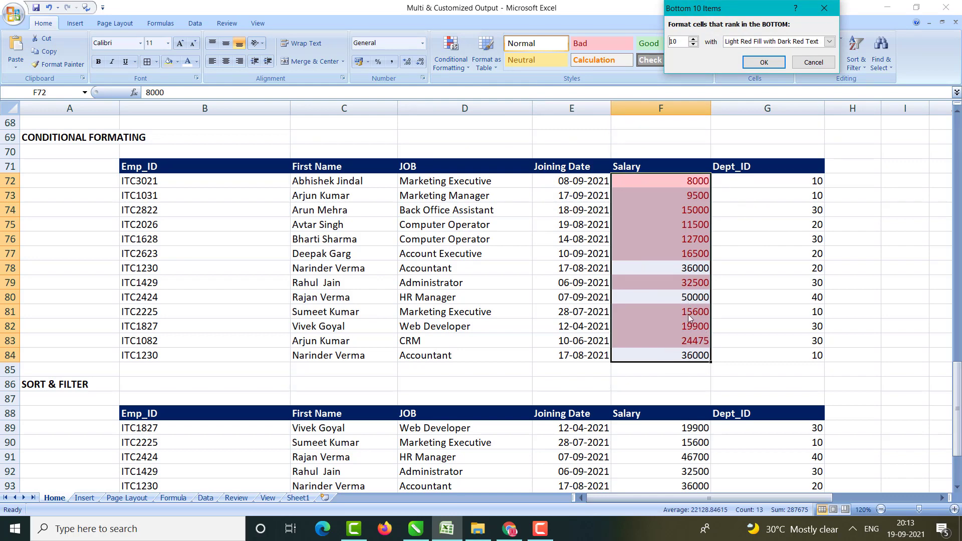
left_click(693, 45)
left_click(693, 45)
left_click(693, 45)
left_click(693, 45)
left_click(693, 45)
left_click(693, 45)
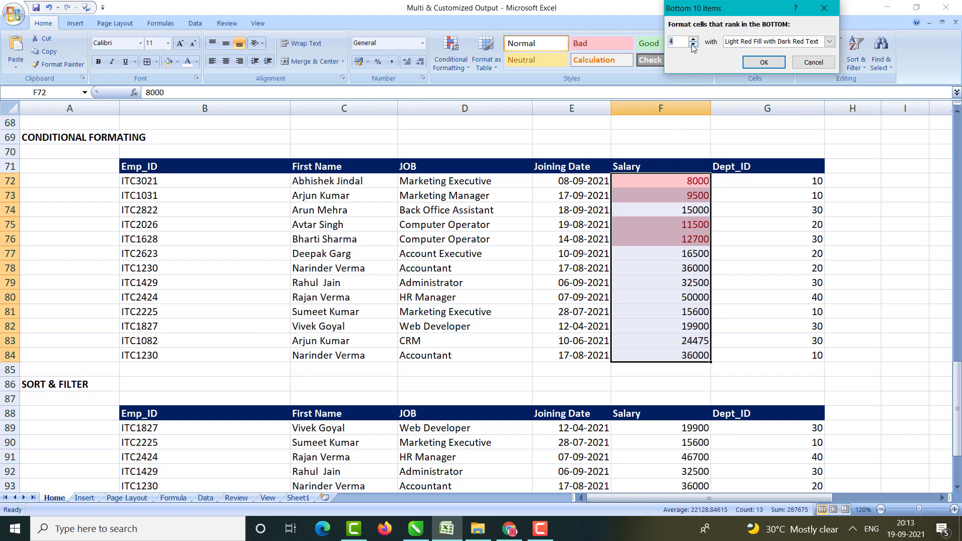
left_click(693, 45)
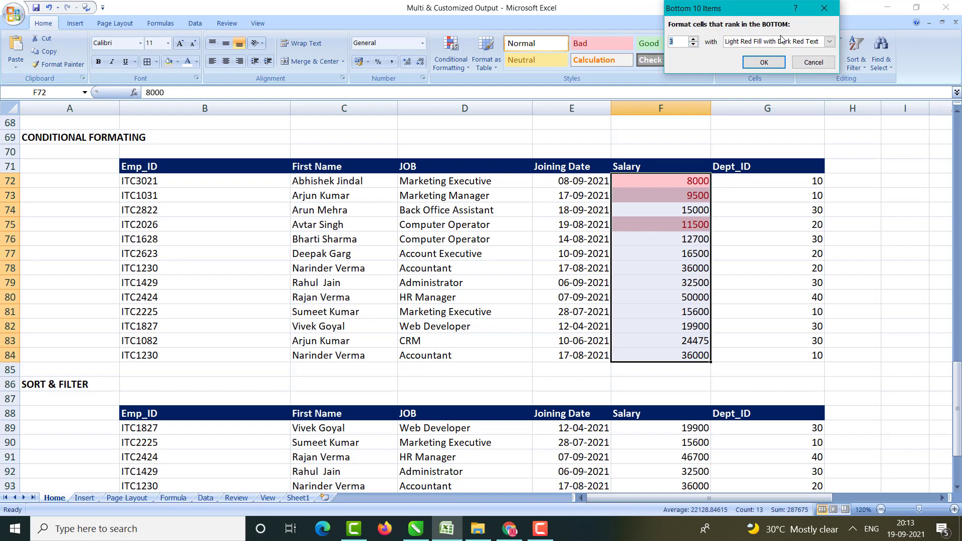
left_click(809, 64)
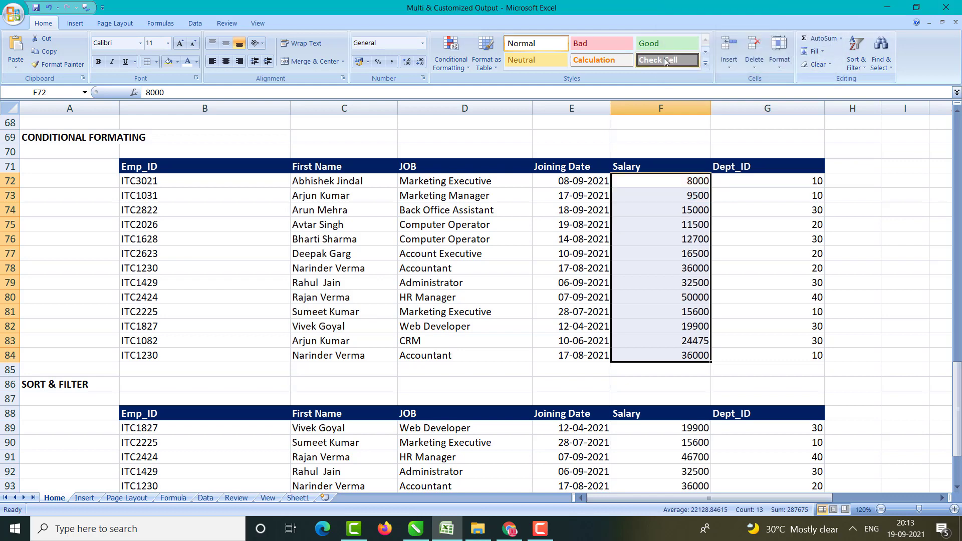
Step: Apply a Bottom 10% rule with Light Red Fill with Dark Red Text to the Salary values, and undo it
left_click(466, 67)
mouse_move(496, 116)
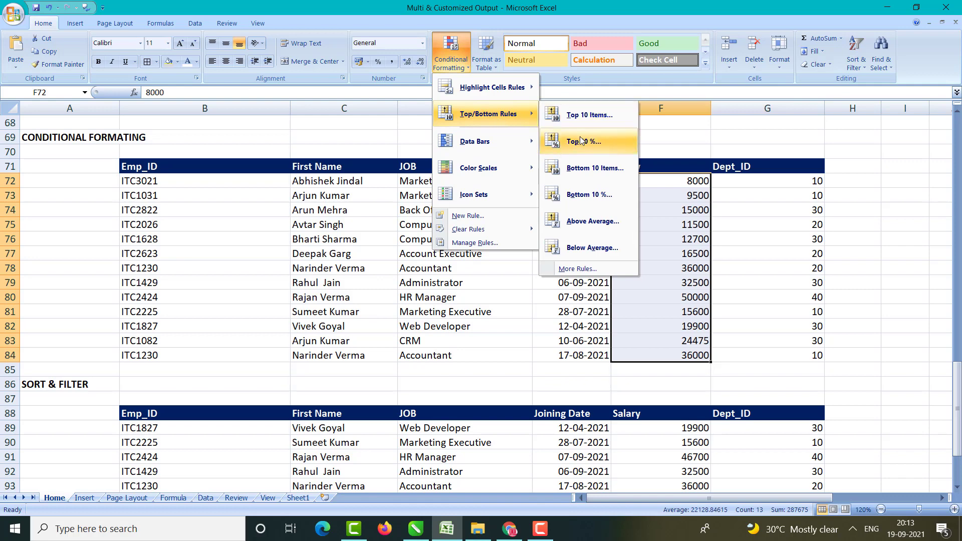
left_click(591, 195)
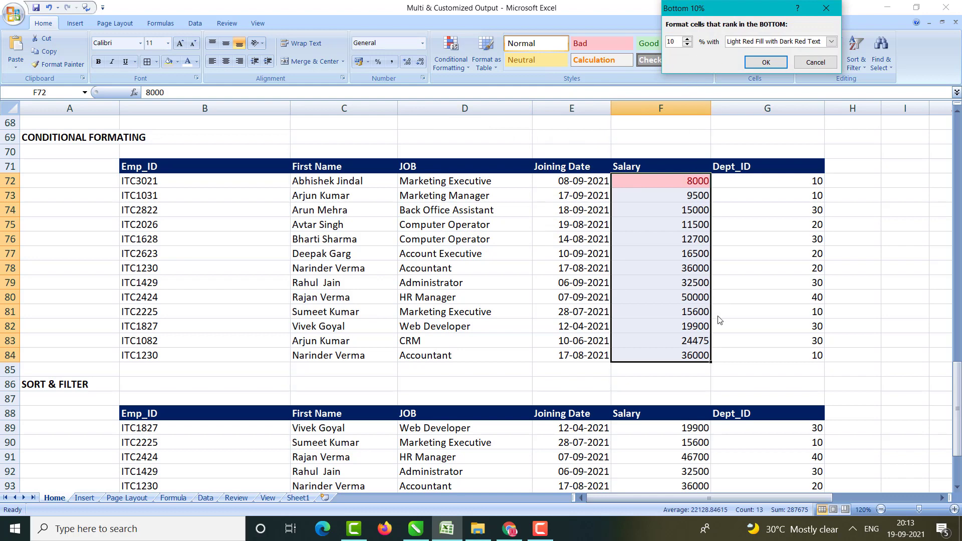
left_click(766, 62)
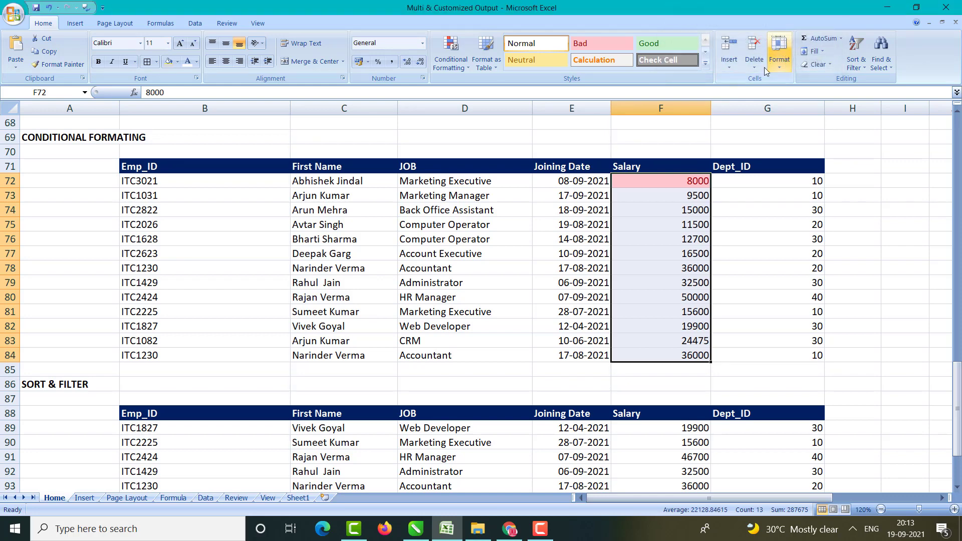
key("ctrl+z")
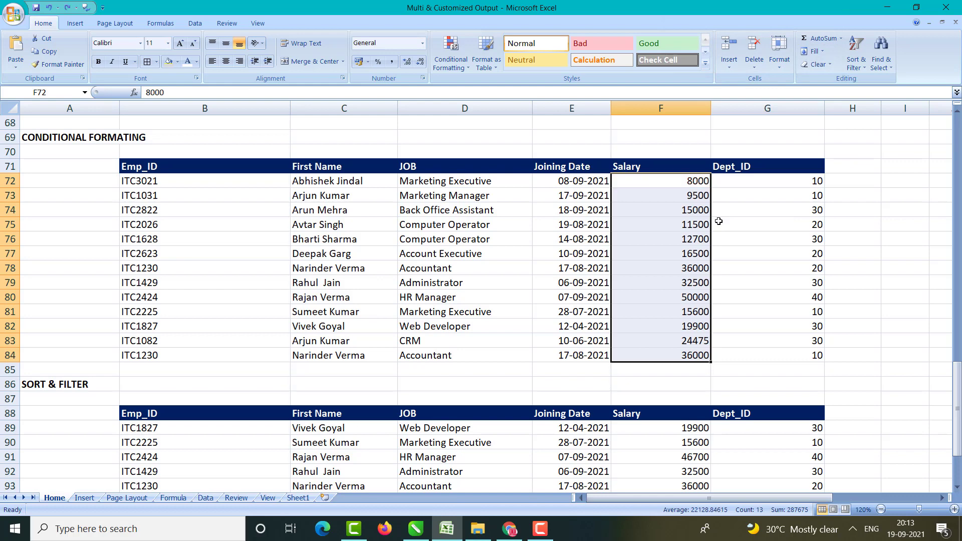
left_click(452, 59)
mouse_move(485, 84)
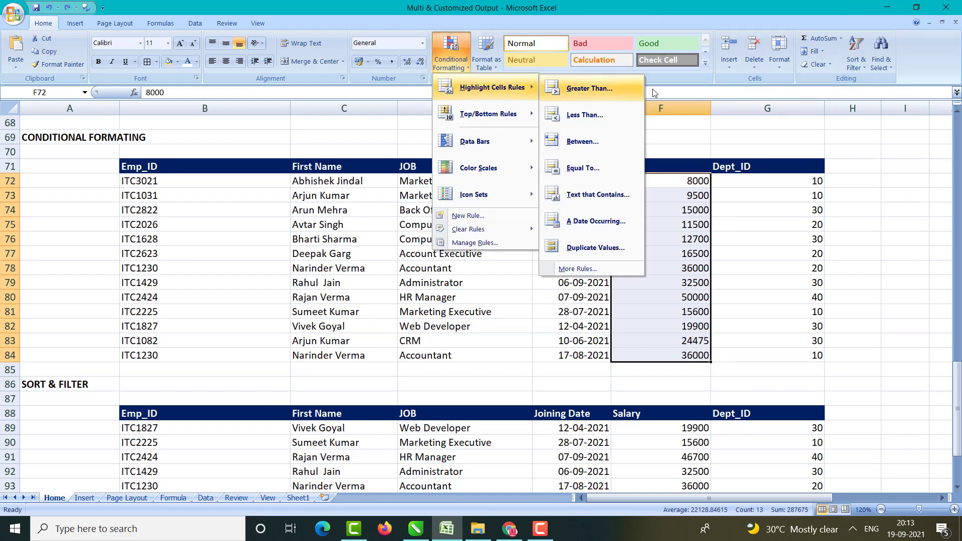
left_click(695, 122)
left_click(460, 63)
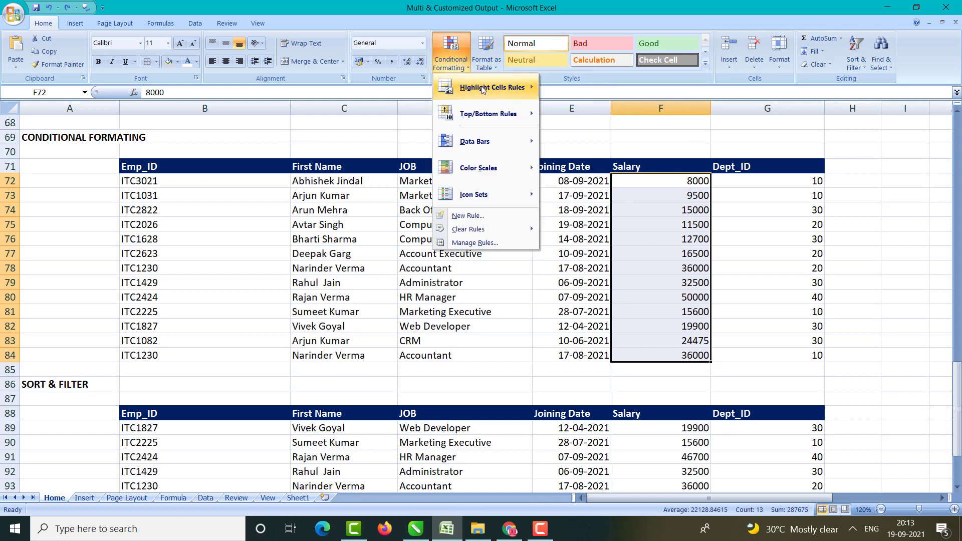
mouse_move(501, 114)
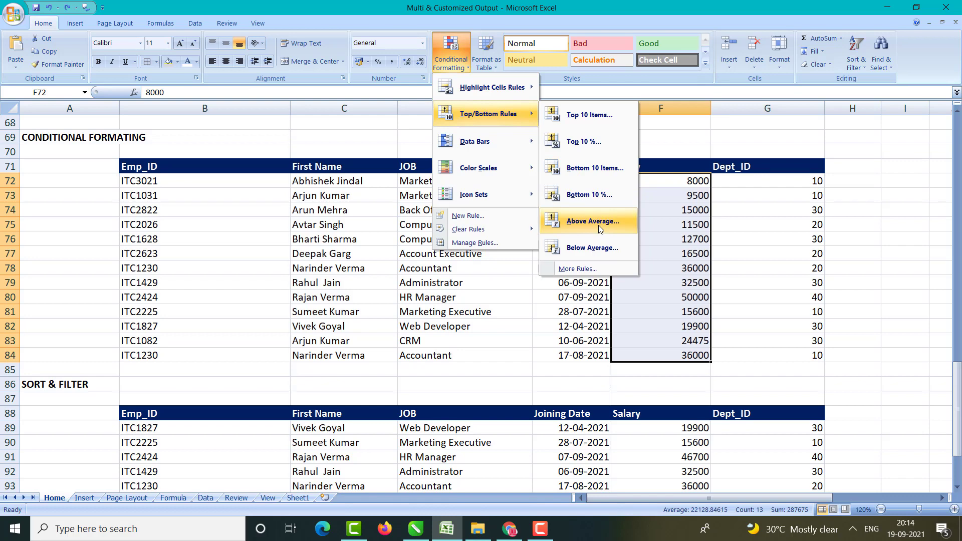
left_click(837, 259)
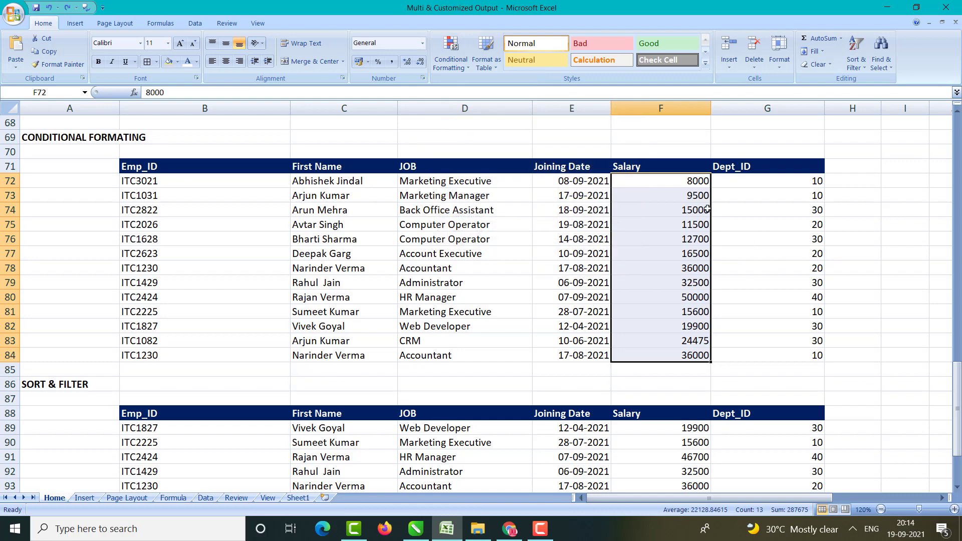
Step: Examine the Salary values in F72:F84 and go through the First Name entries in C72:C84 one by one
left_click_drag(689, 182, 684, 351)
left_click(357, 183)
left_click(349, 196)
left_click(345, 209)
left_click(341, 225)
left_click(335, 239)
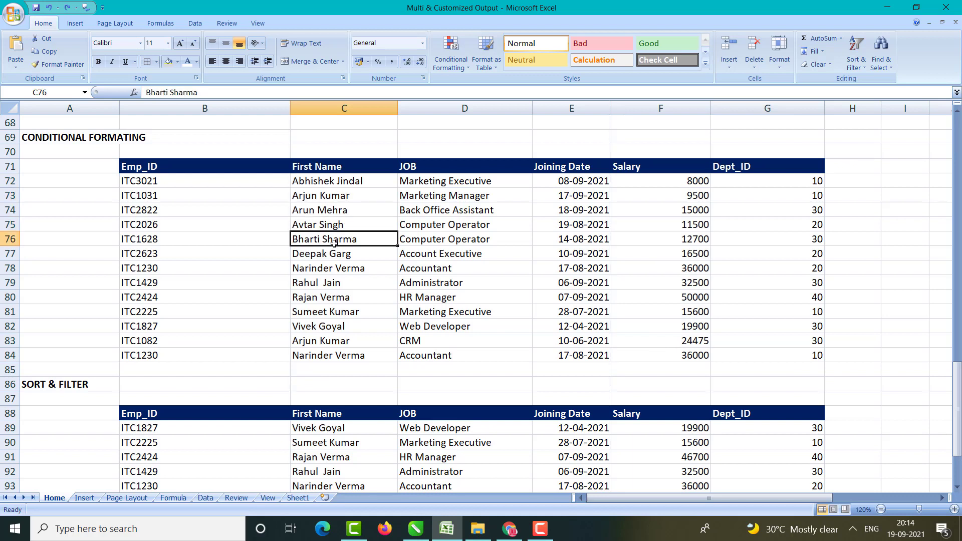
left_click(331, 254)
left_click(328, 269)
left_click(328, 284)
left_click(329, 299)
left_click(330, 326)
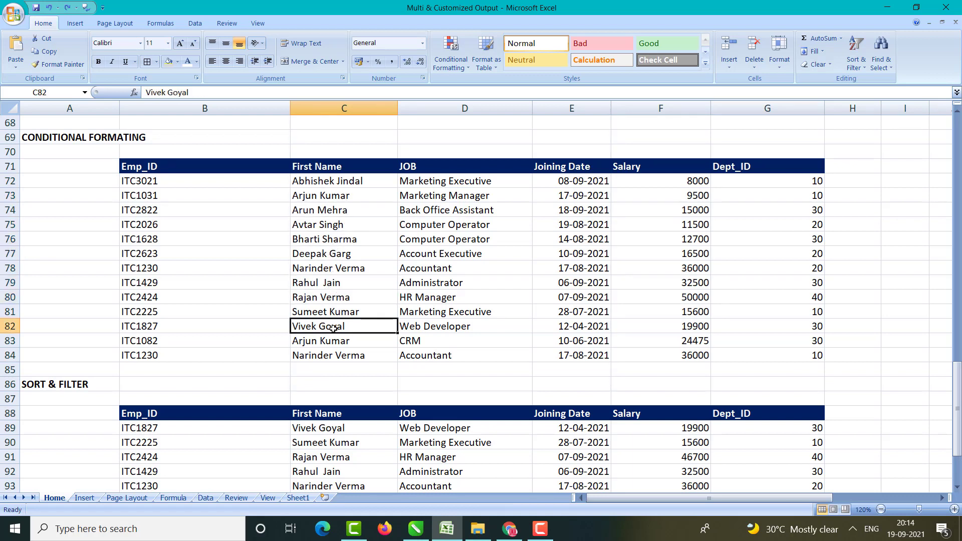
left_click(337, 312)
left_click(331, 328)
left_click(331, 341)
left_click(330, 356)
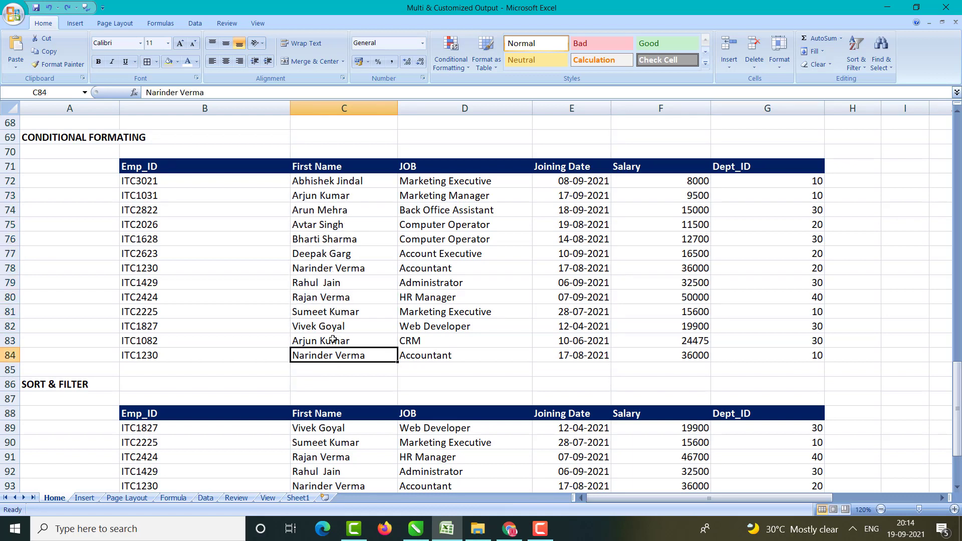
Step: Compare the First Name entries in C72:C84 with the Salary values in F72:F84
left_click_drag(345, 182, 329, 356)
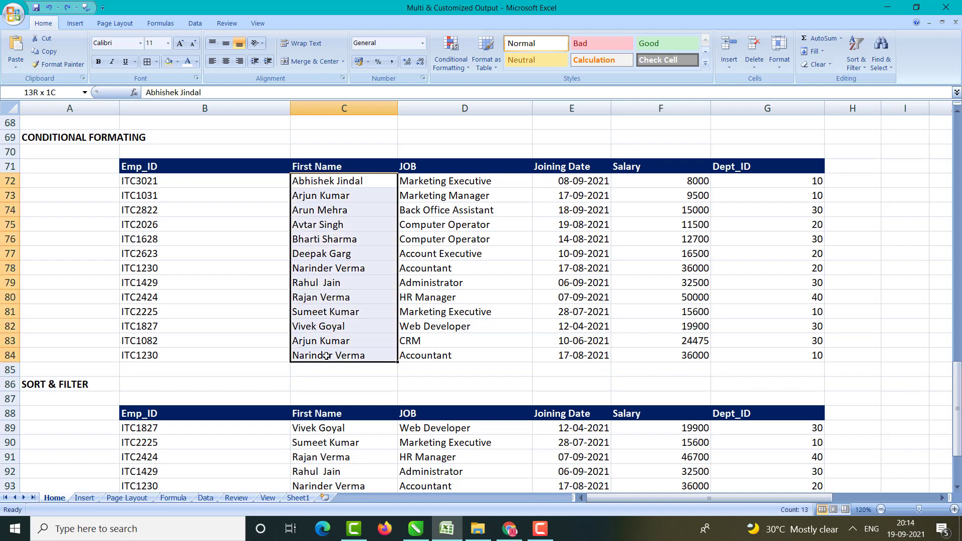
left_click_drag(690, 180, 700, 352)
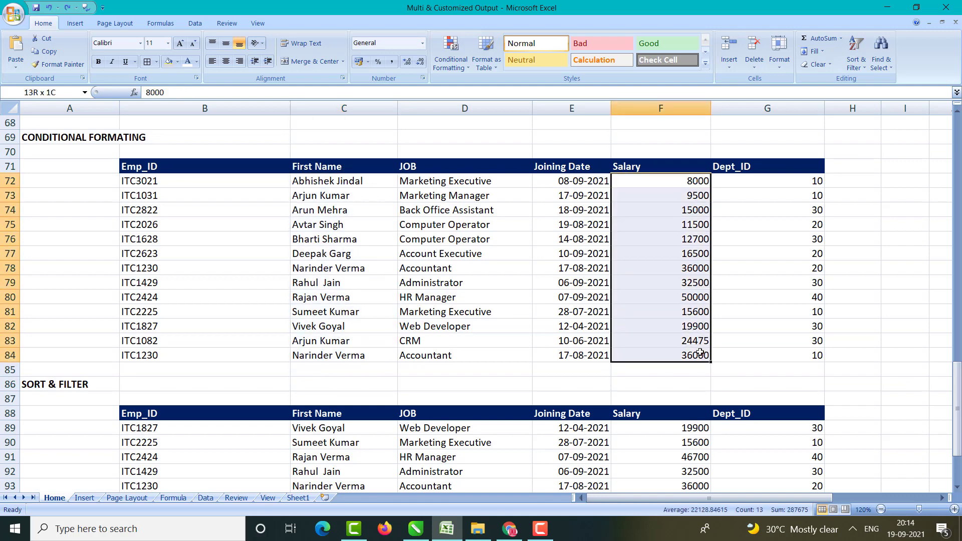
left_click(734, 221)
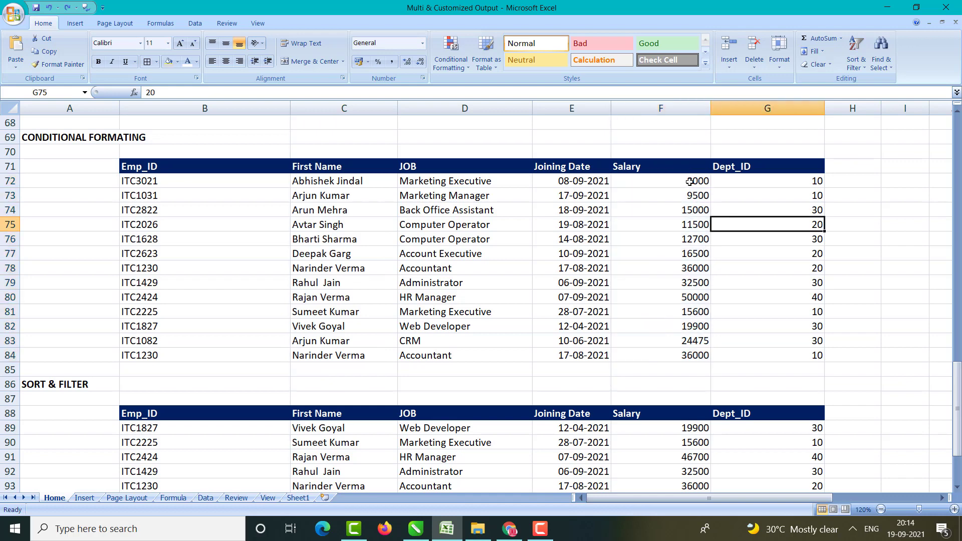
left_click_drag(690, 181, 696, 354)
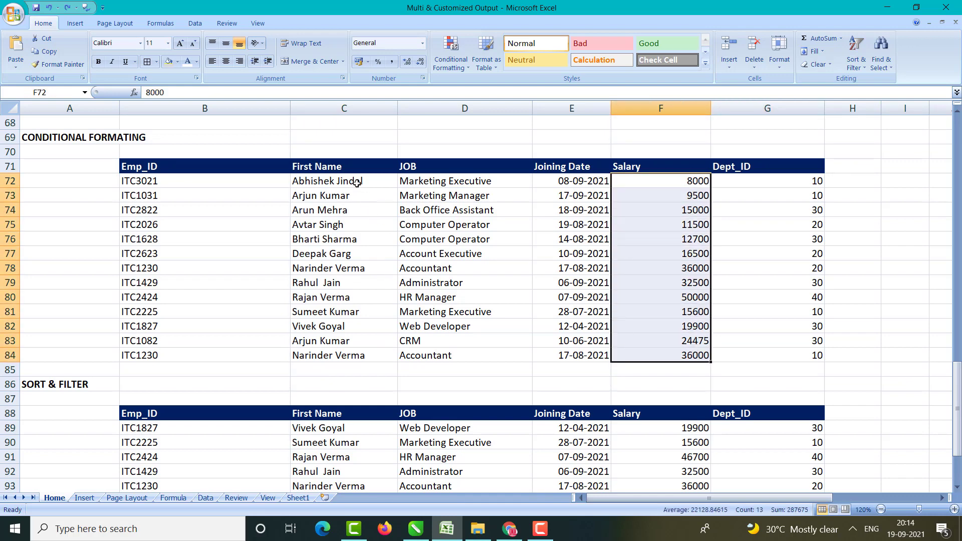
left_click_drag(349, 180, 346, 344)
Step: Calculate the average salary in F85 with the formula =AVERAGE(F72:F84)
left_click(658, 365)
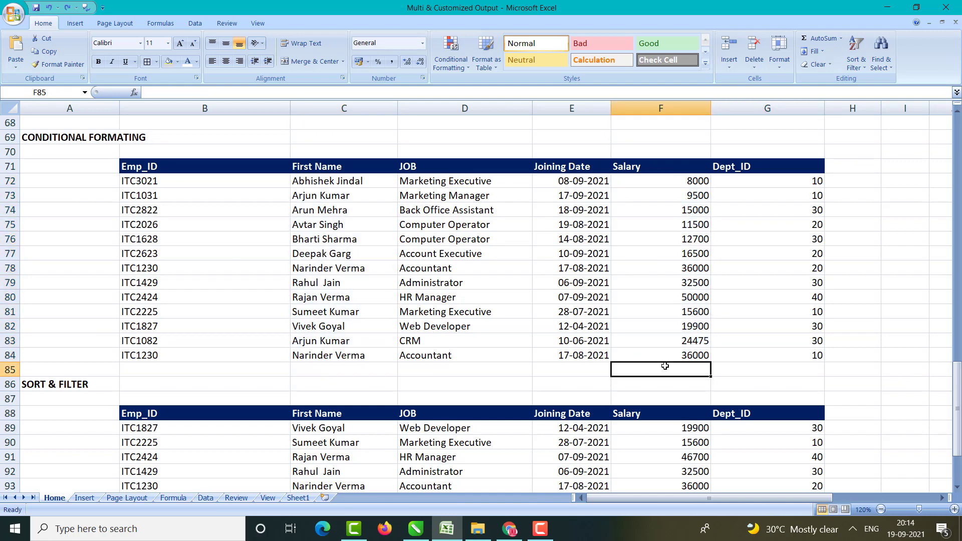
type("=")
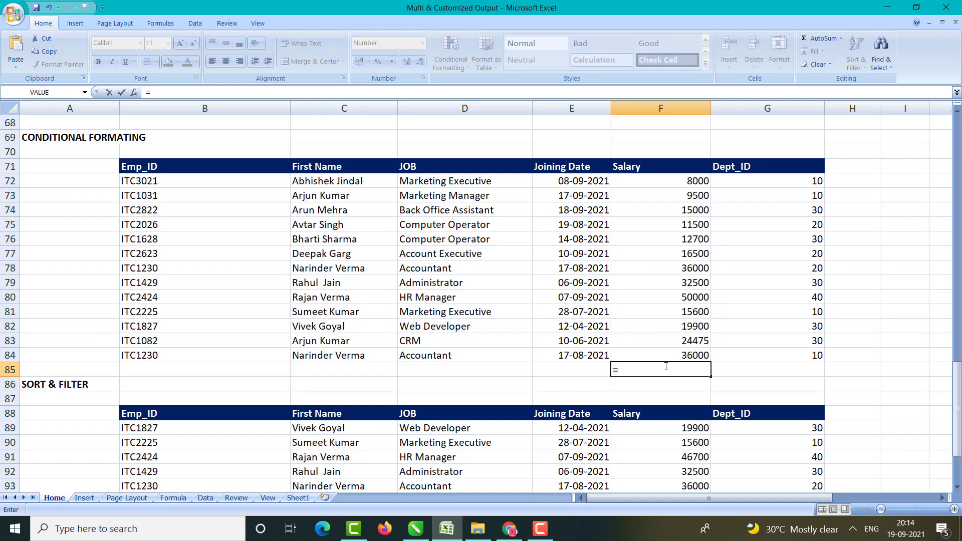
type("average")
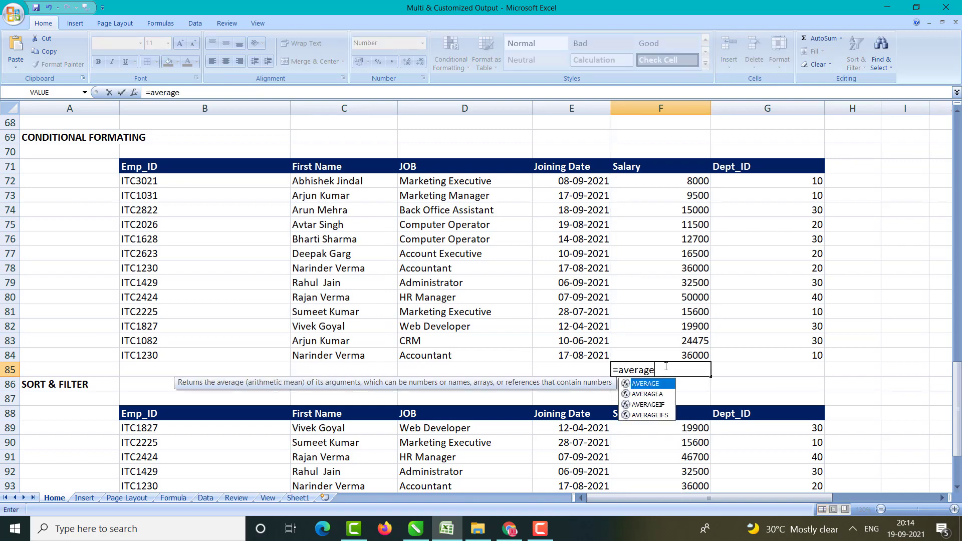
type("(")
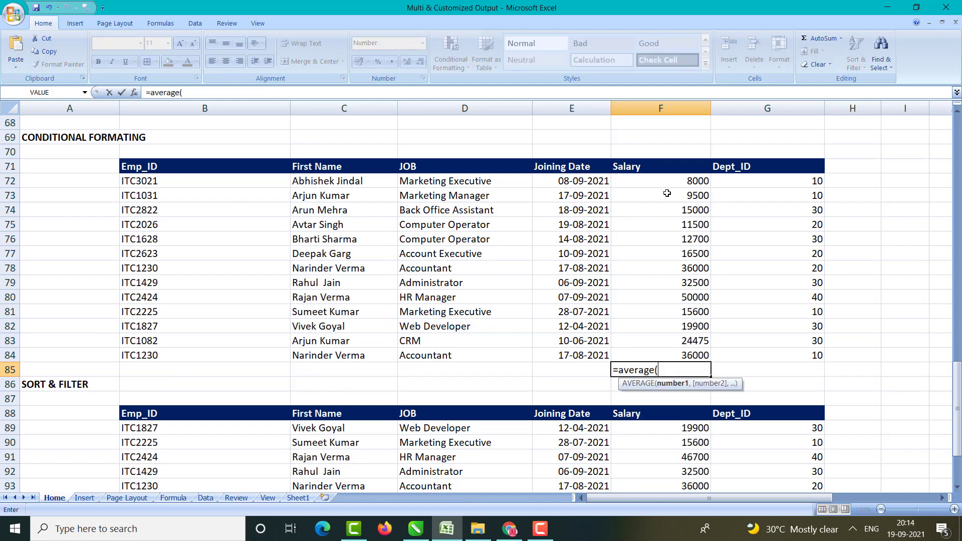
left_click_drag(668, 181, 675, 355)
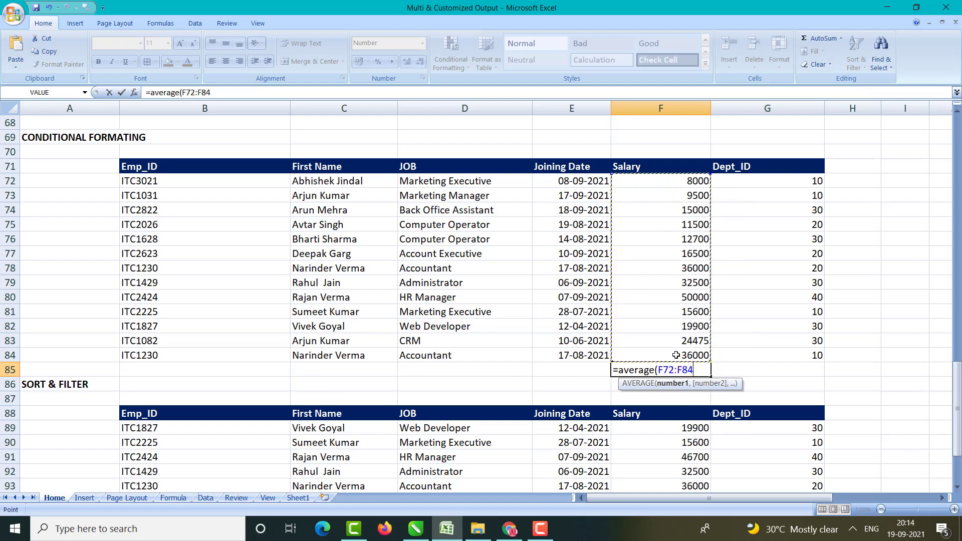
type(")")
key("Return")
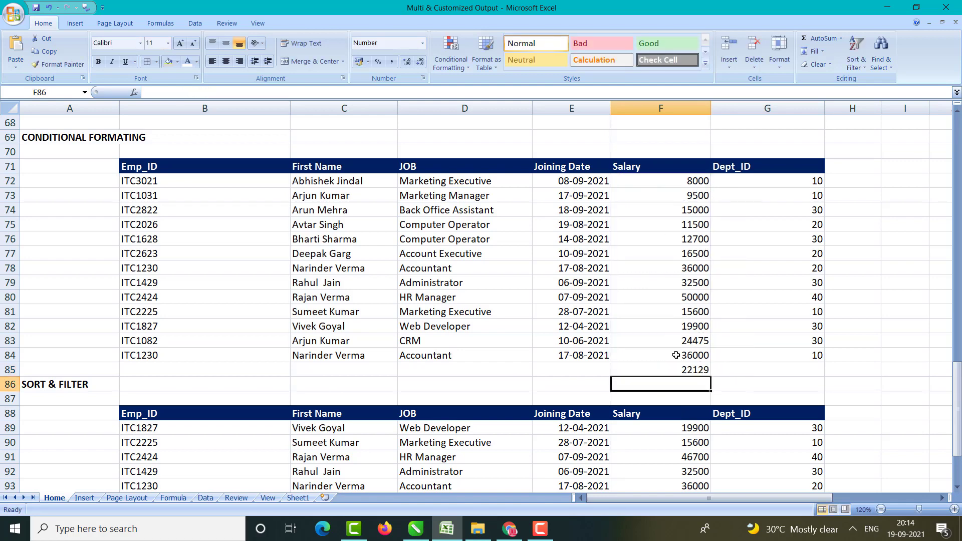
left_click(684, 371)
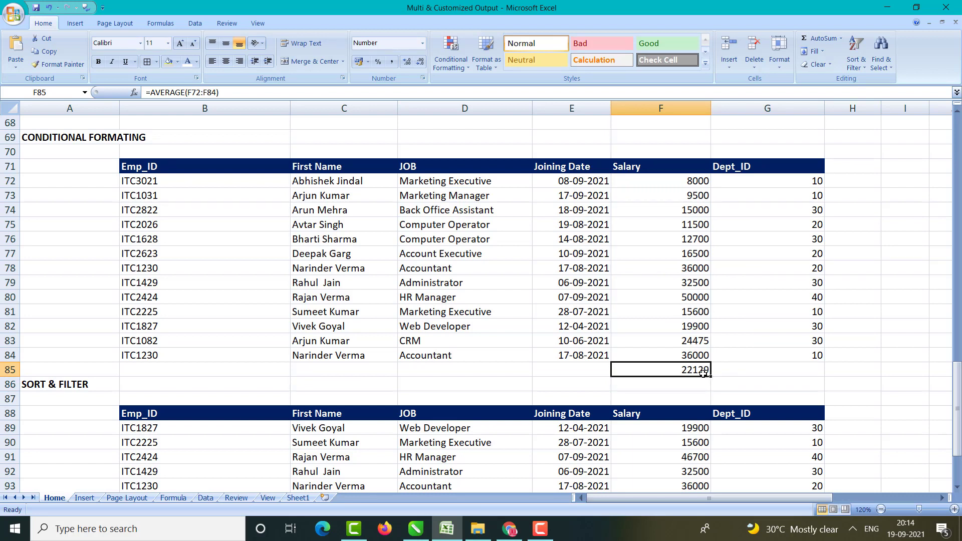
Step: Total the Salary values in cell I80 with the formula =SUM(F72:F84)
left_click(893, 301)
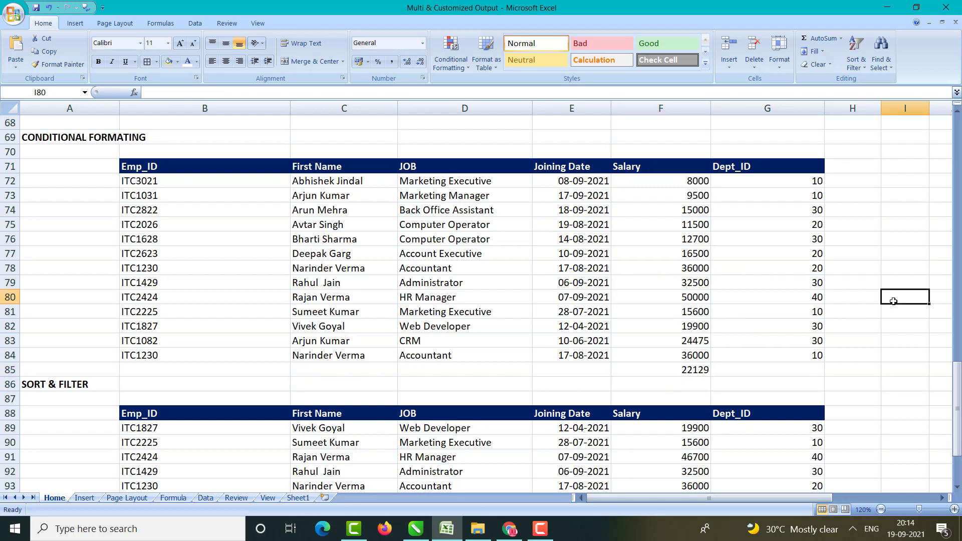
type("=sum")
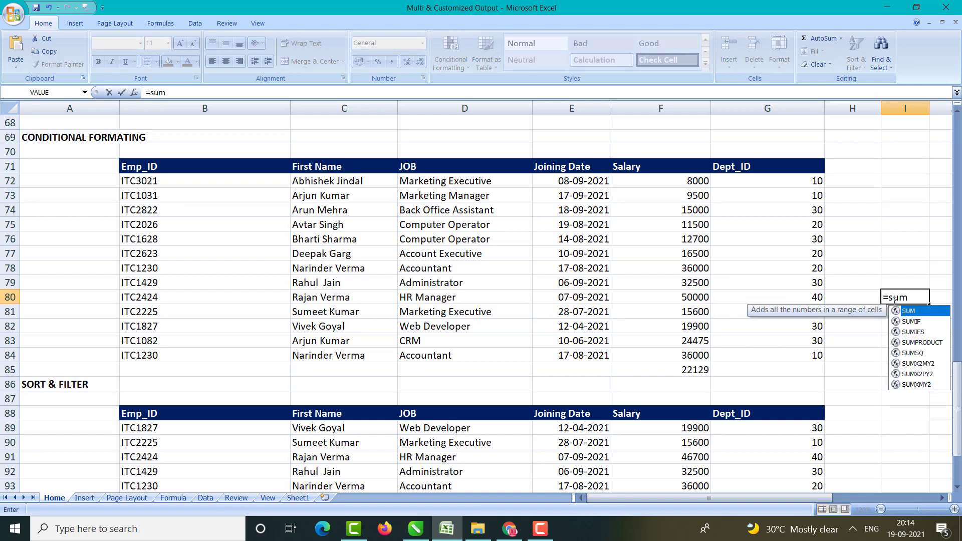
type("(")
left_click_drag(702, 182, 691, 355)
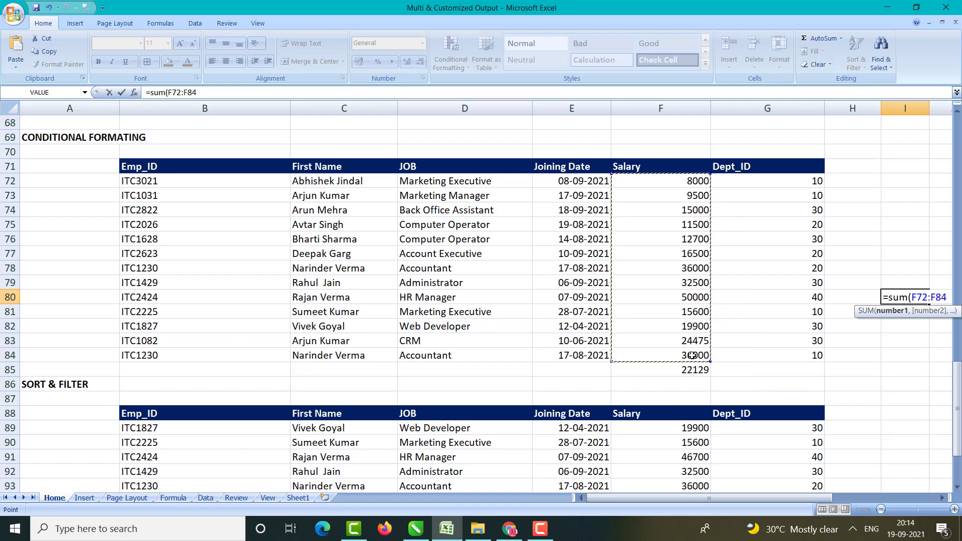
type(")")
key("Return")
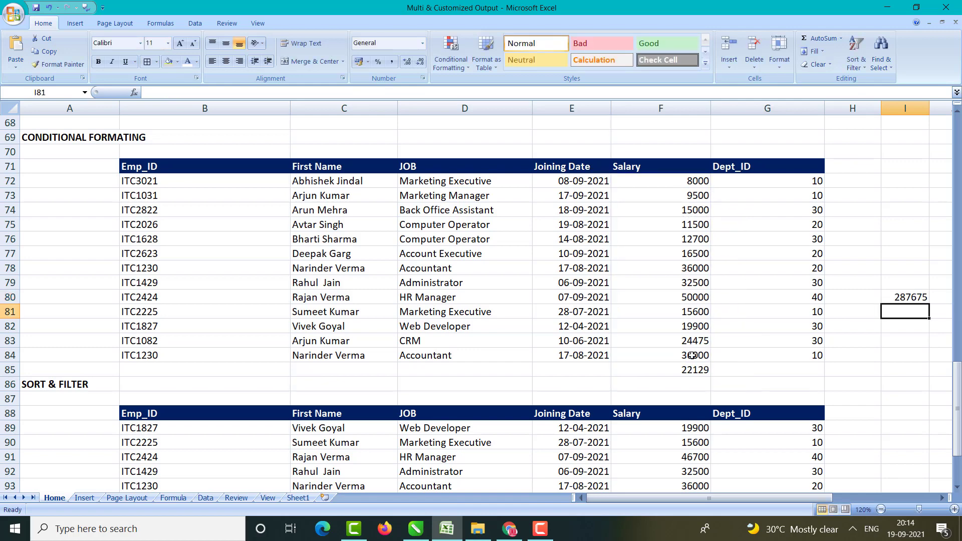
Step: Enter the employee count 13 in I81 and calculate =I80/13 in I82
type("13")
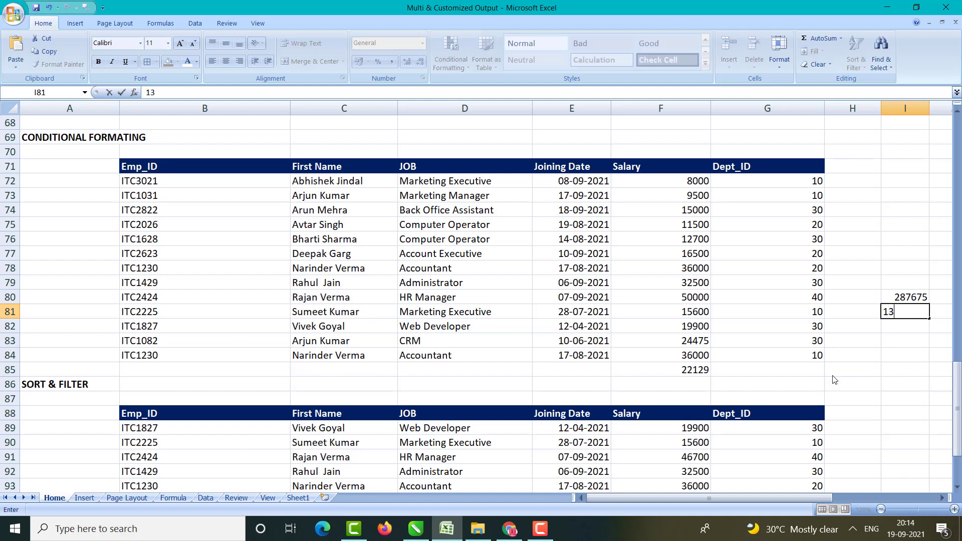
key("Return")
type("=")
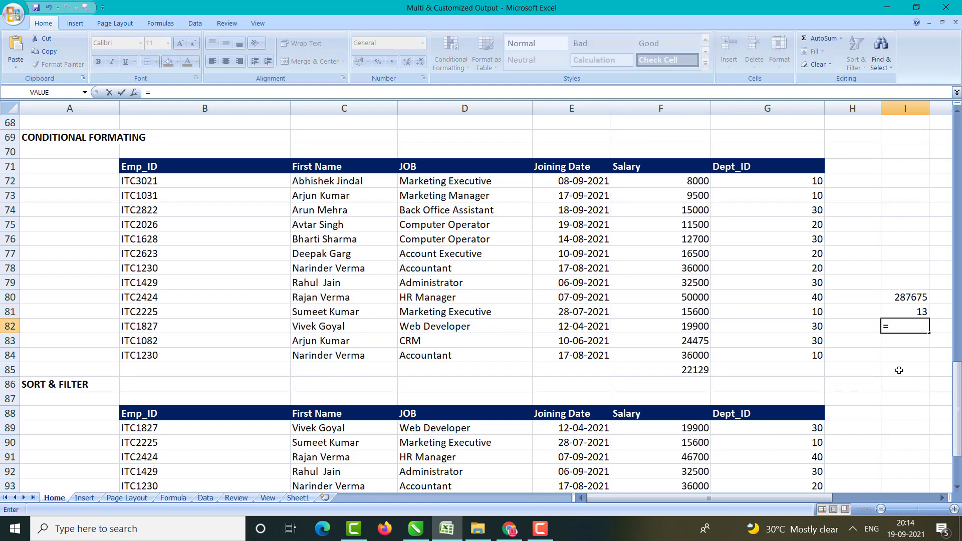
left_click(901, 300)
type("/13")
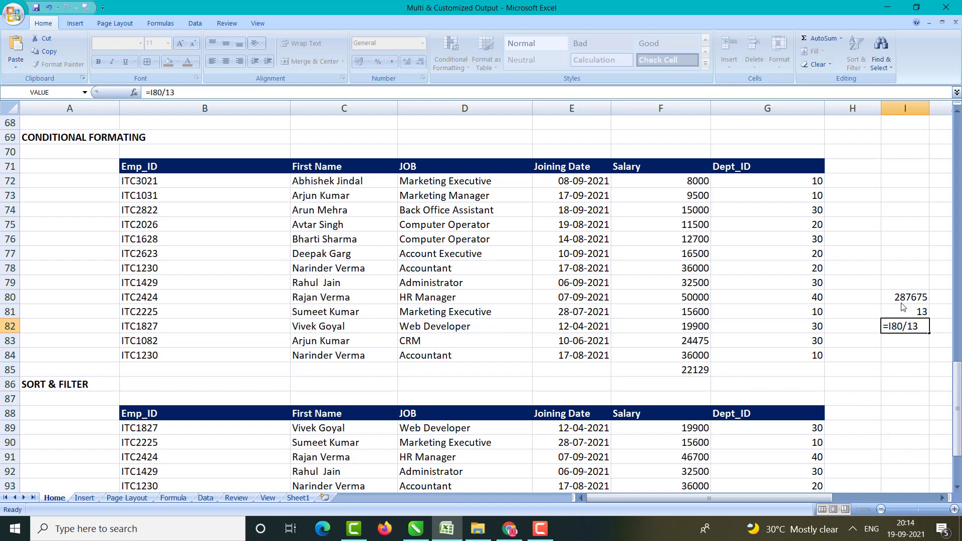
key("Return")
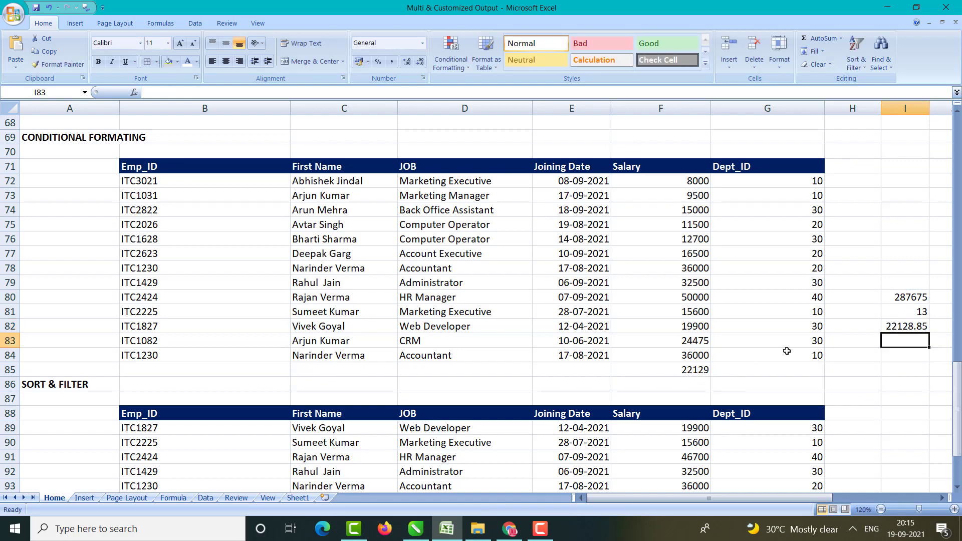
Step: Reduce the division result in I82 to no decimal places, and clear the check calculation in I80:I82
left_click(918, 328)
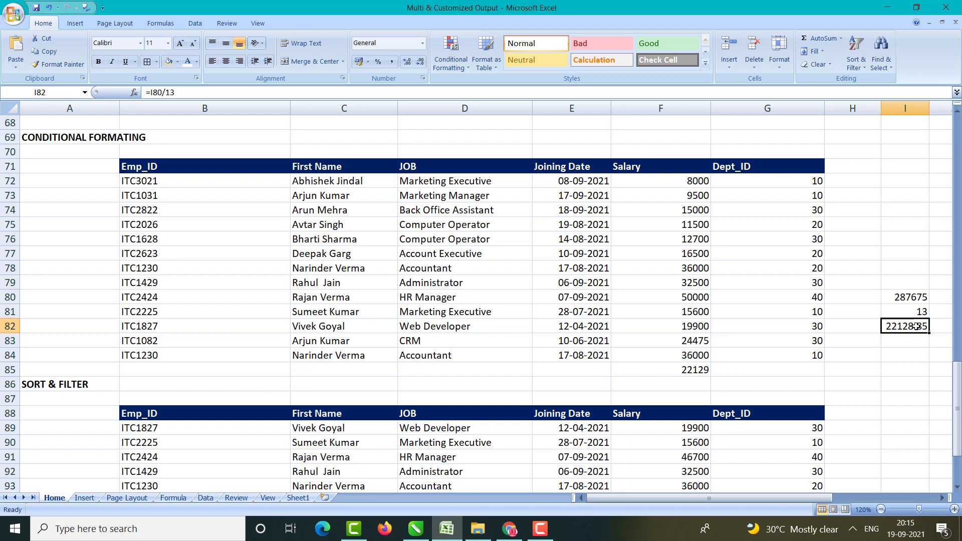
left_click(407, 61)
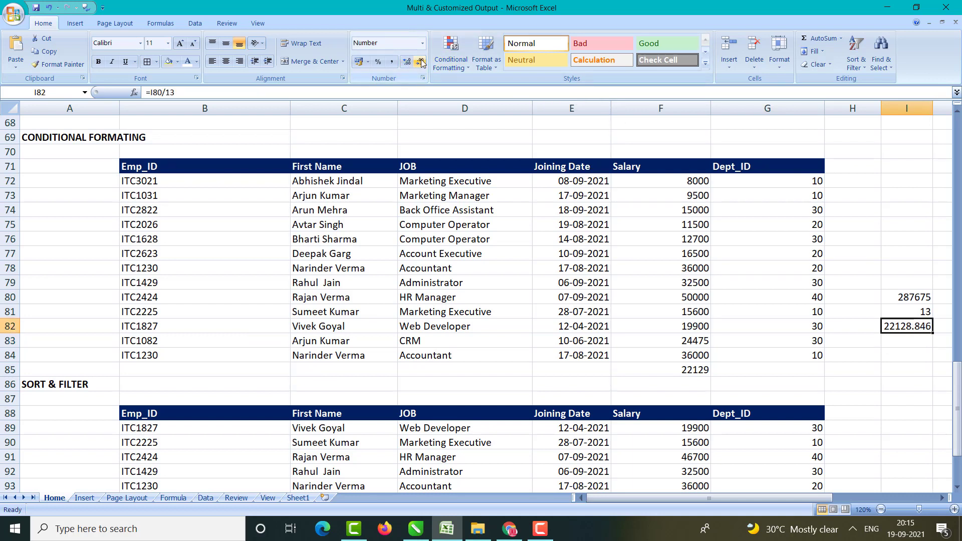
left_click(420, 61)
left_click(420, 62)
left_click(420, 61)
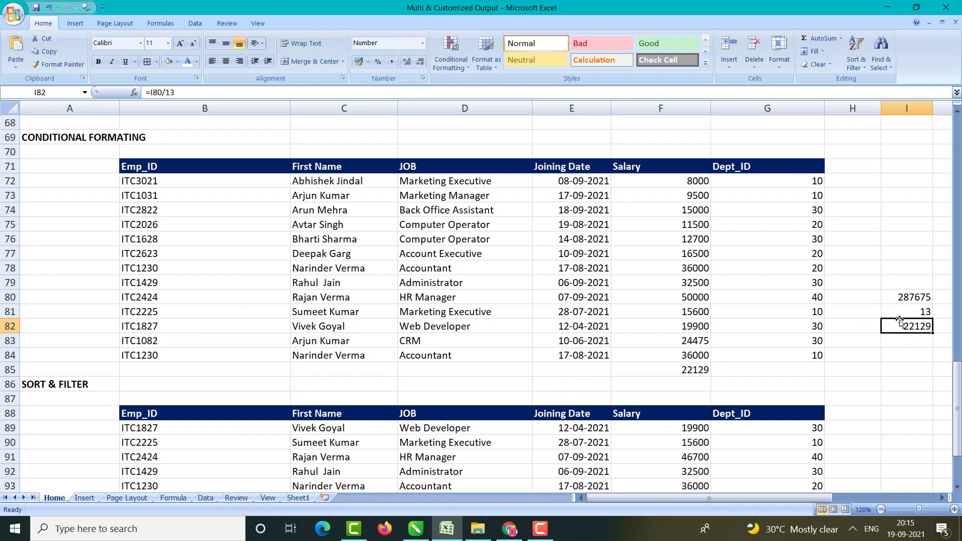
left_click_drag(900, 298, 912, 336)
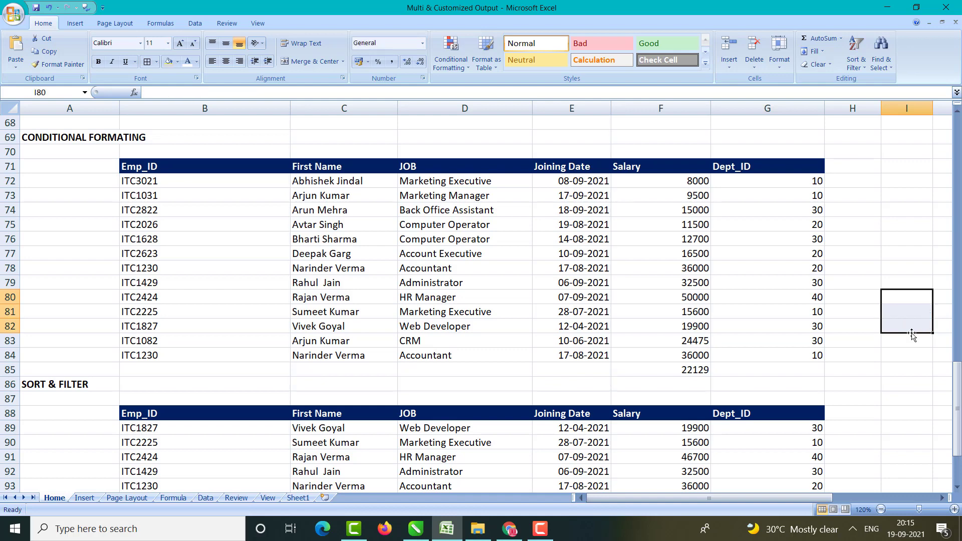
Step: Review the AVERAGE formula in F85 and the cell range it refers to
left_click(685, 375)
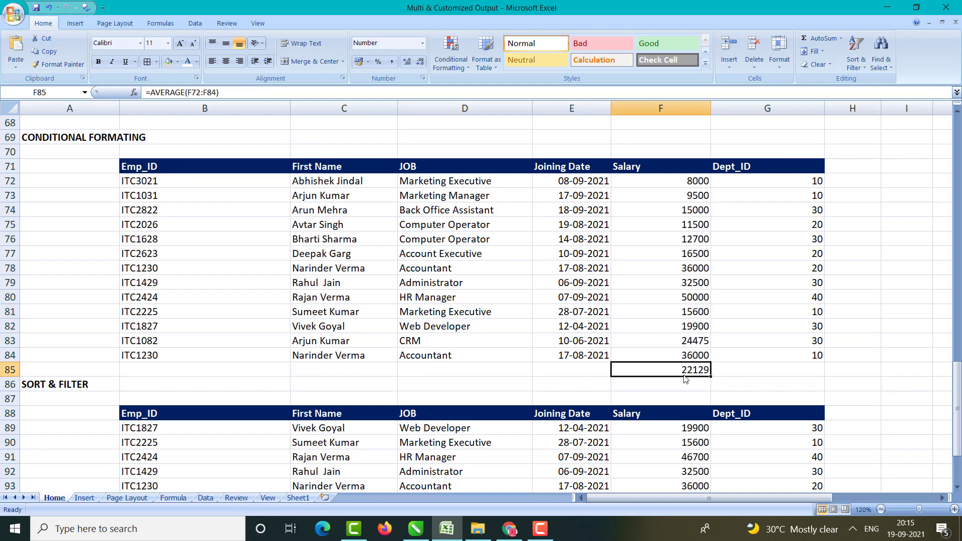
double_click(685, 375)
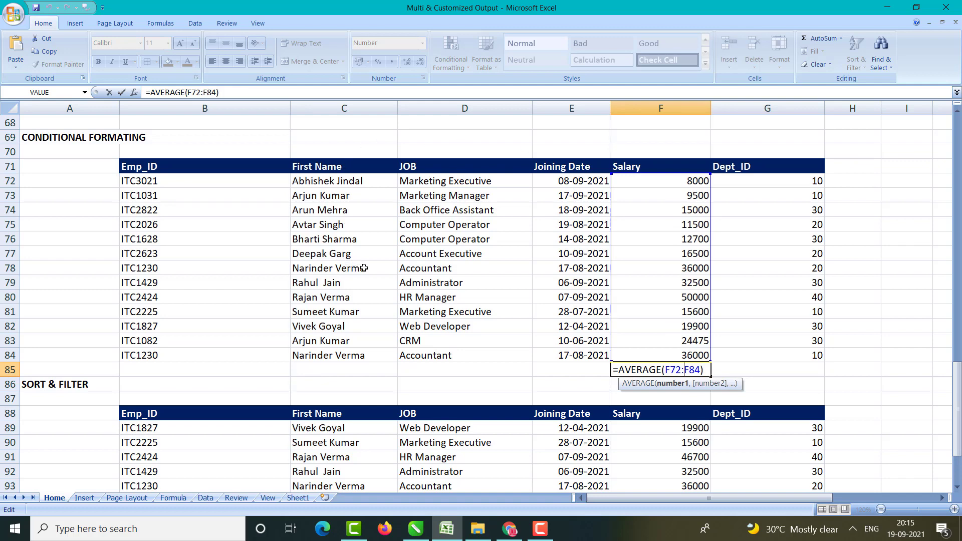
key("Return")
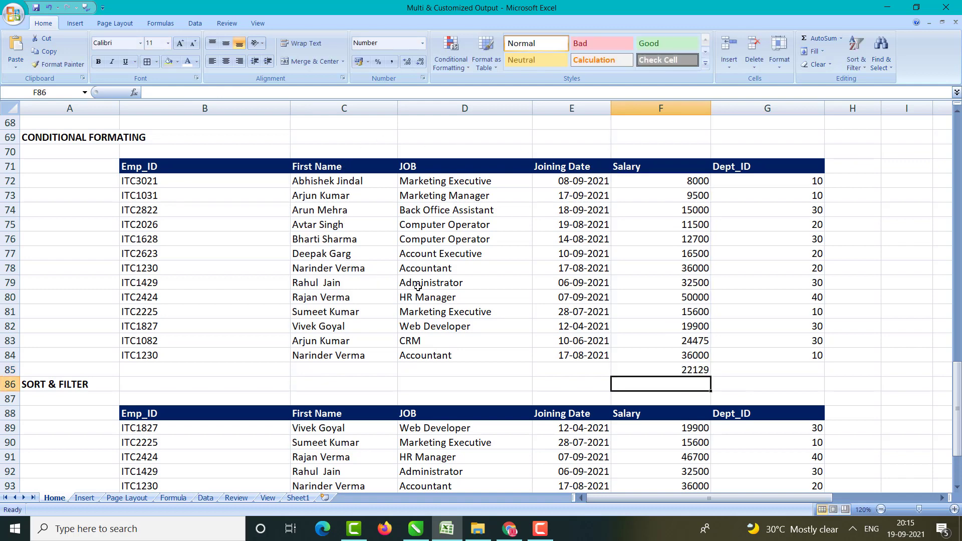
left_click(656, 370)
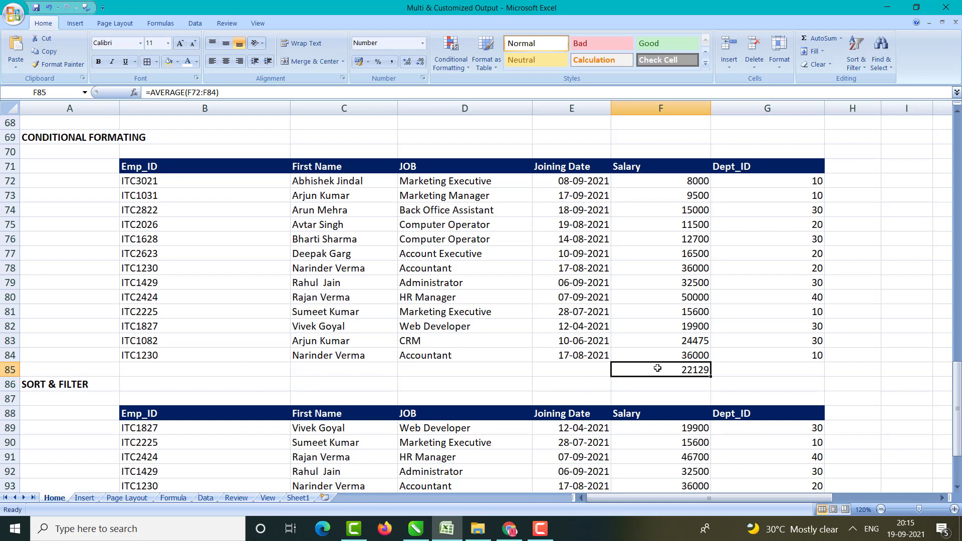
Step: Preview an Above Average rule with Light Red Fill with Dark Red Text on the Salary values in F72:F84, and discard it
left_click_drag(661, 182, 672, 355)
left_click(451, 55)
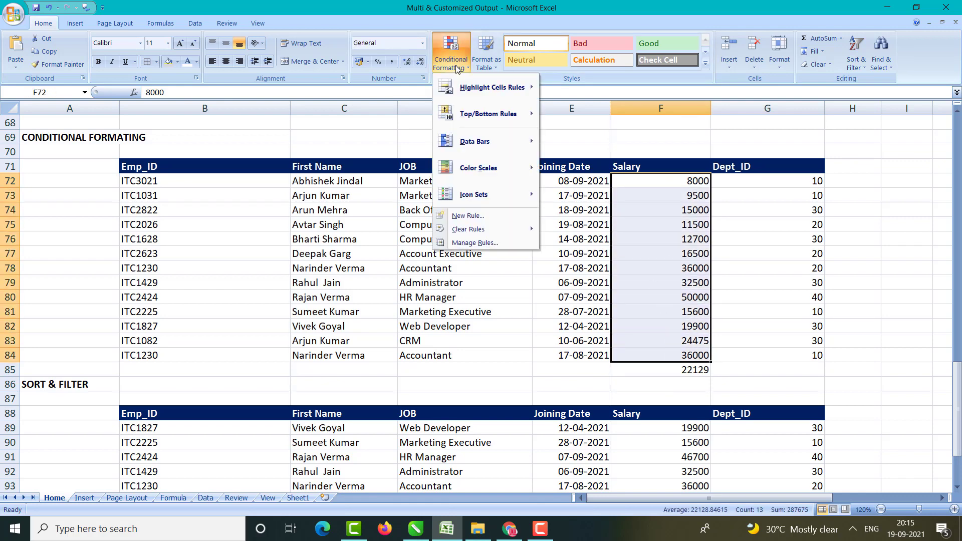
mouse_move(491, 118)
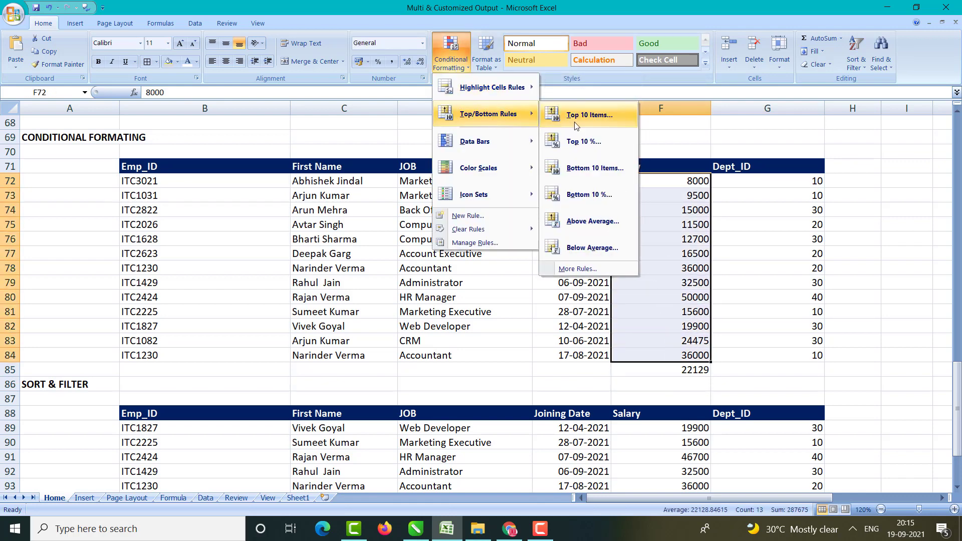
left_click(600, 230)
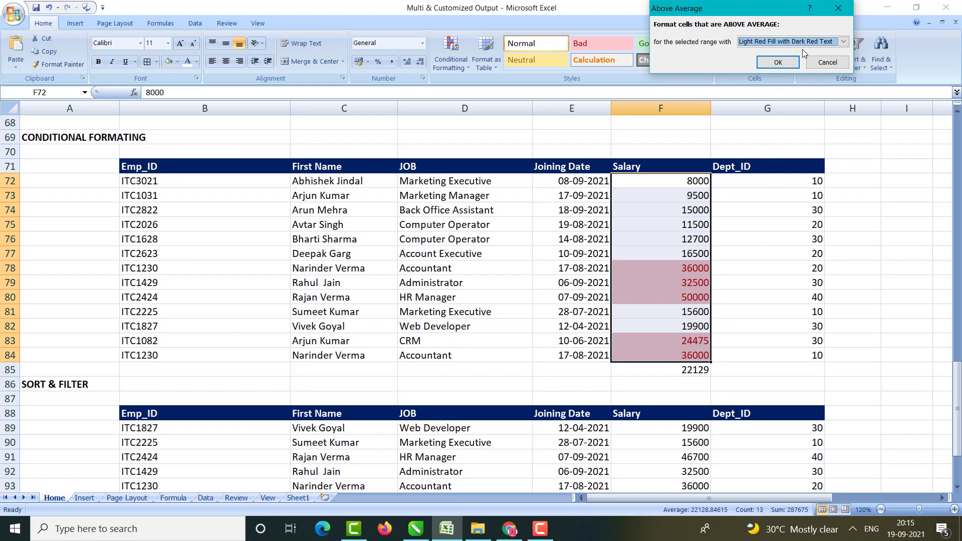
left_click(827, 62)
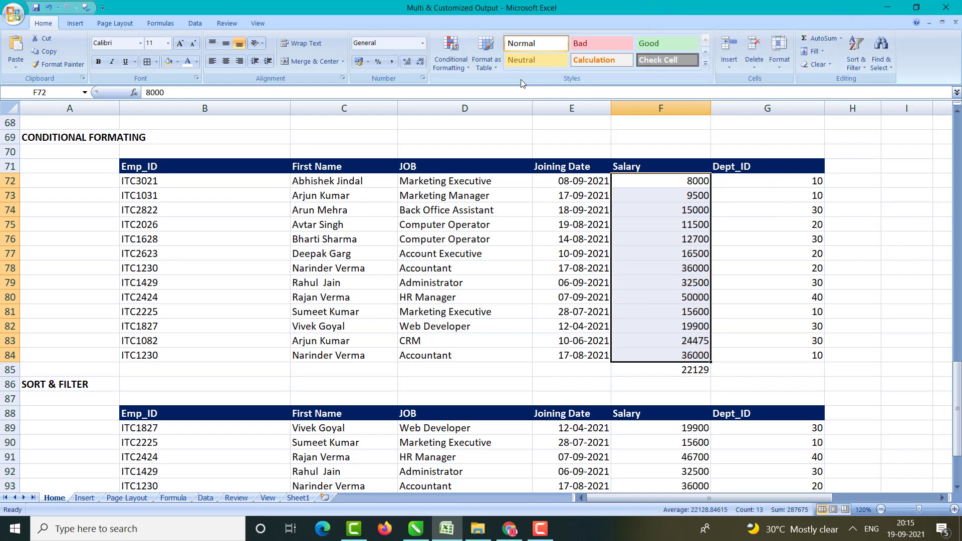
Step: Preview a Below Average rule with Light Red Fill with Dark Red Text on the selected Salary values, and discard it
left_click(451, 55)
mouse_move(488, 113)
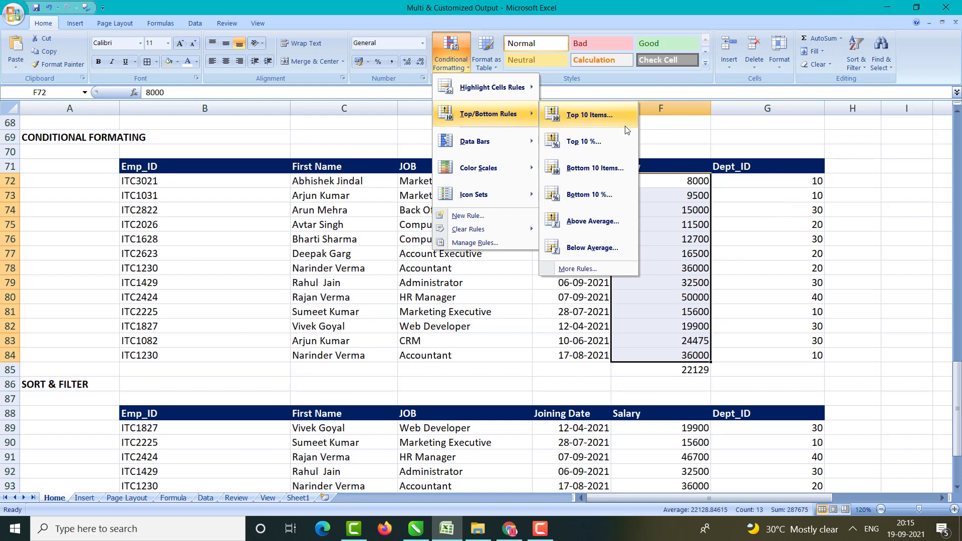
left_click(591, 248)
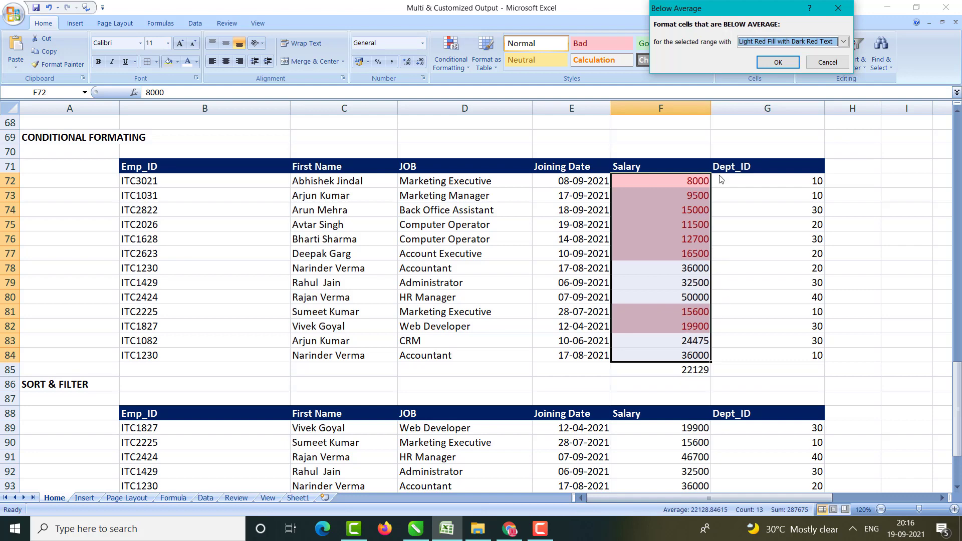
left_click(827, 62)
Step: Apply blue data bars to the selected Salary values in F72:F84
left_click(451, 61)
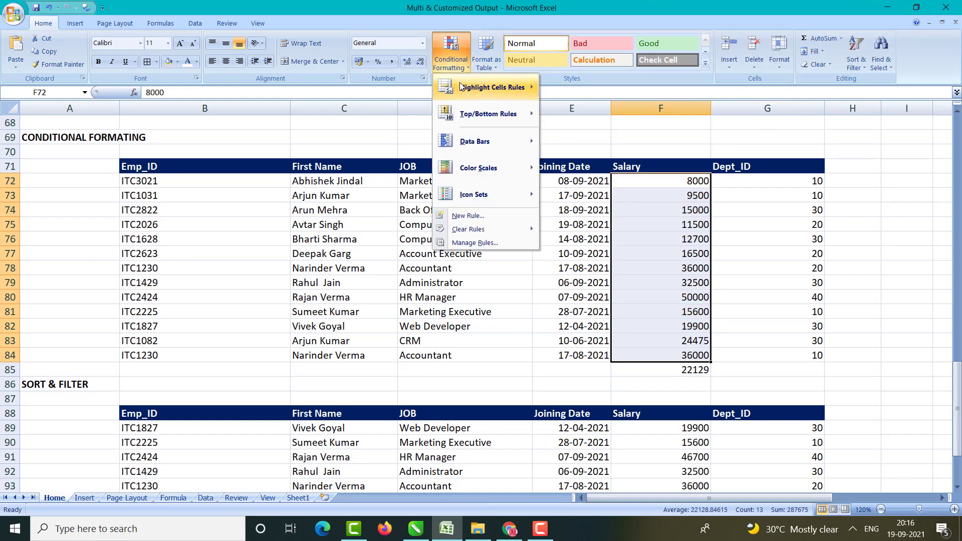
mouse_move(480, 106)
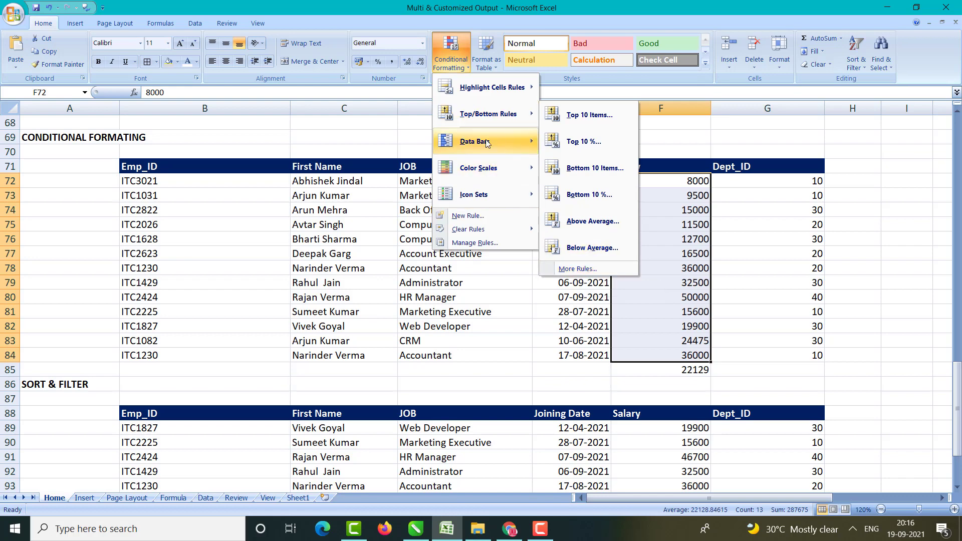
mouse_move(486, 143)
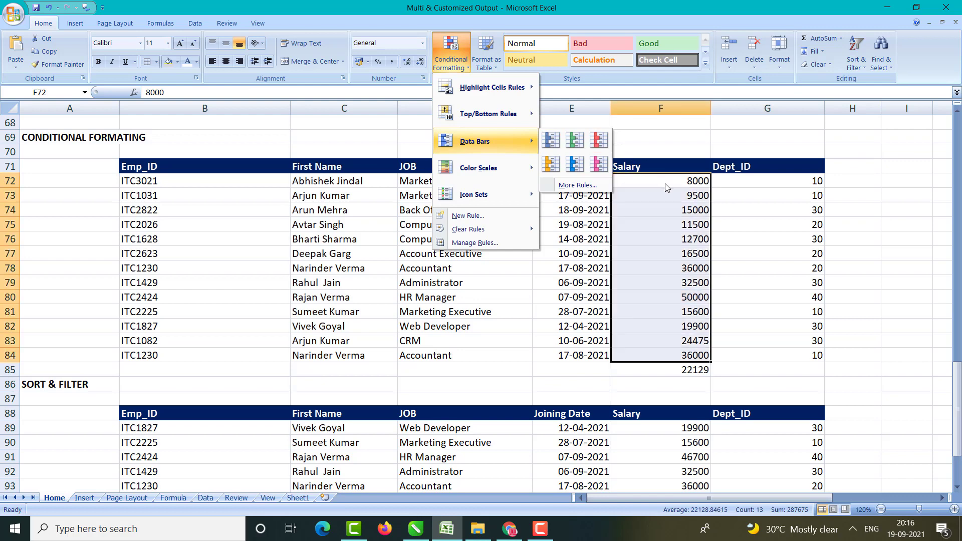
left_click(552, 141)
left_click(688, 303)
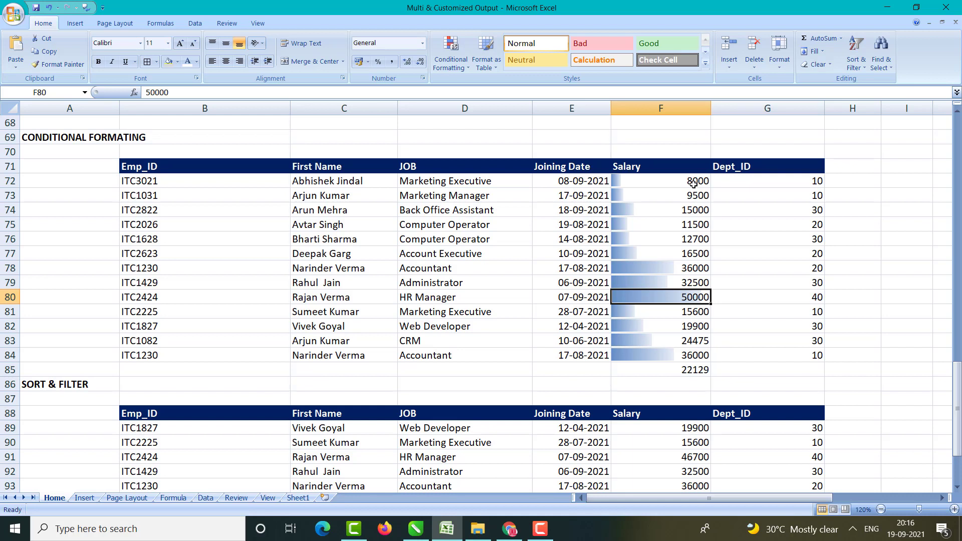
Step: Clear the average formula in F85, and undo both that clearing and the data bars on Salary
left_click(667, 373)
key("Delete")
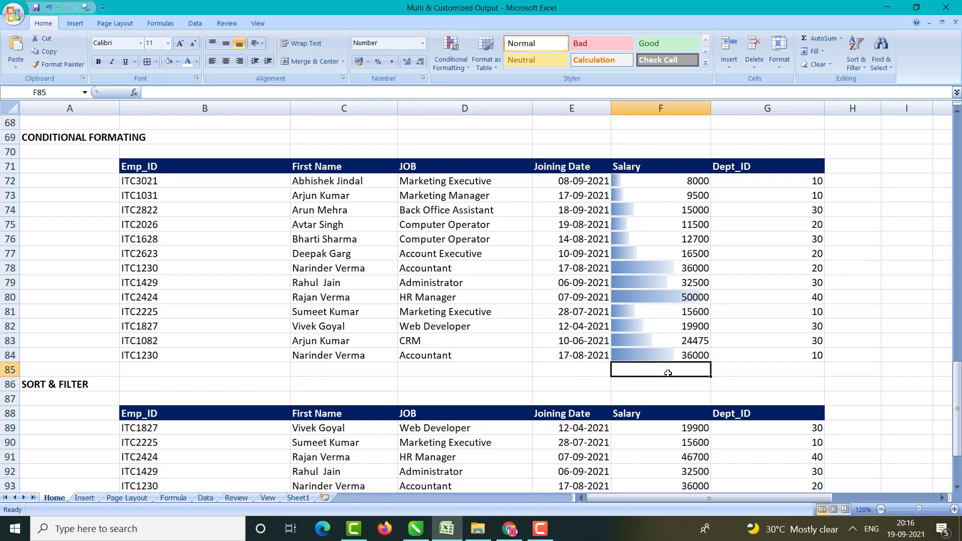
left_click_drag(630, 183, 658, 354)
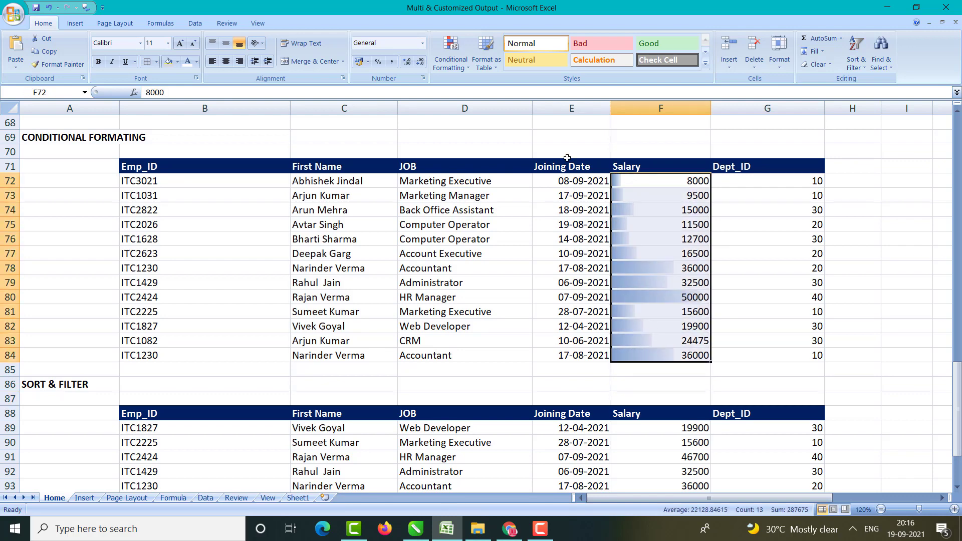
left_click(458, 64)
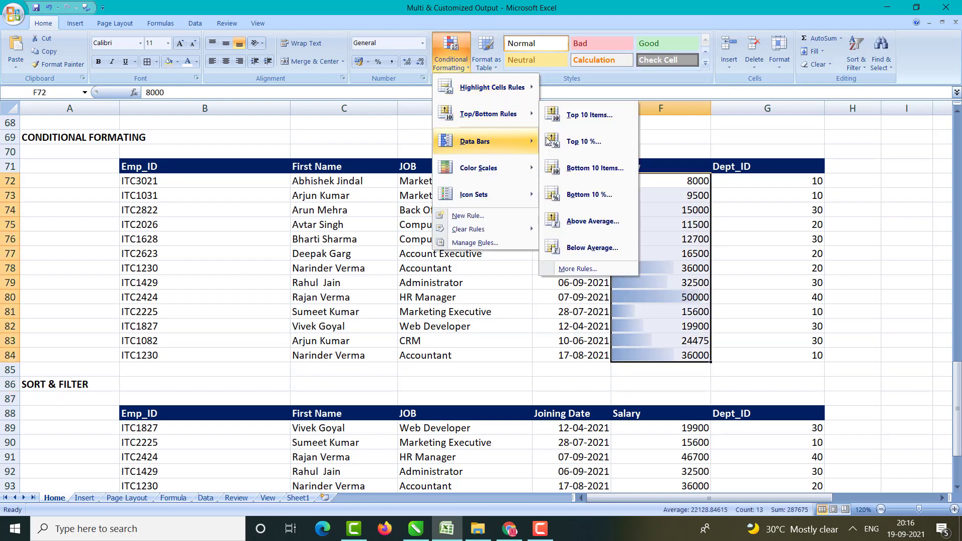
left_click(665, 127)
key("ctrl+z")
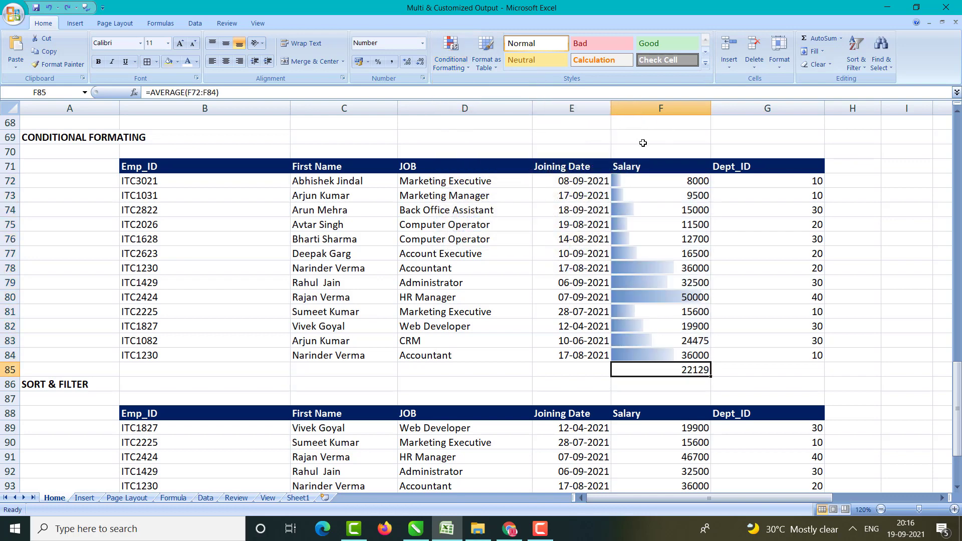
key("ctrl+z")
Step: Start a custom color scale rule for the Salary values in F72:F84 with the 3-Color Scale format style
left_click(449, 64)
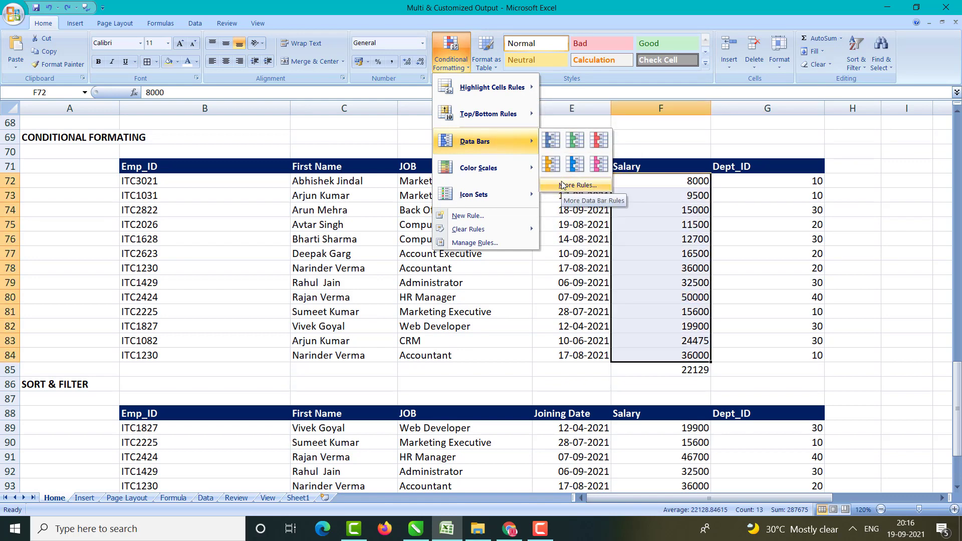
mouse_move(525, 172)
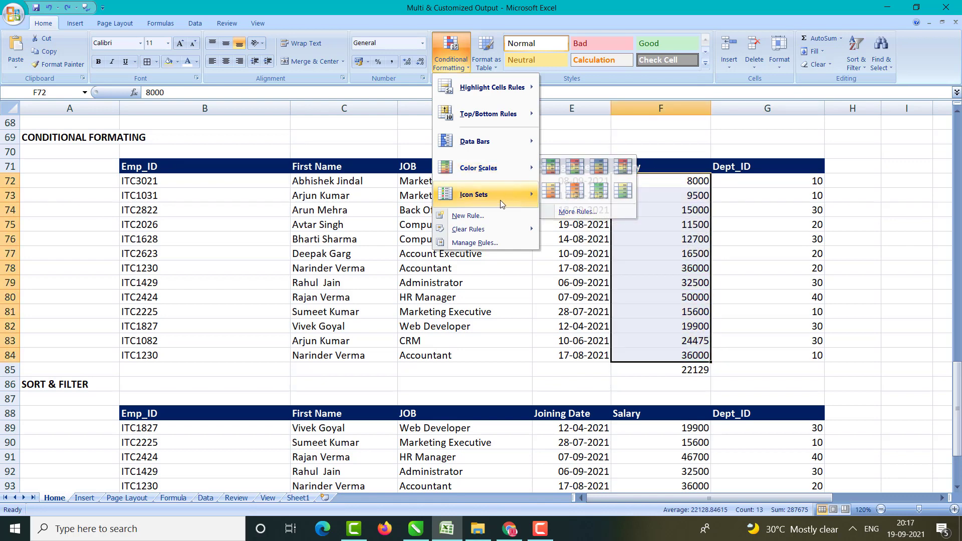
mouse_move(501, 204)
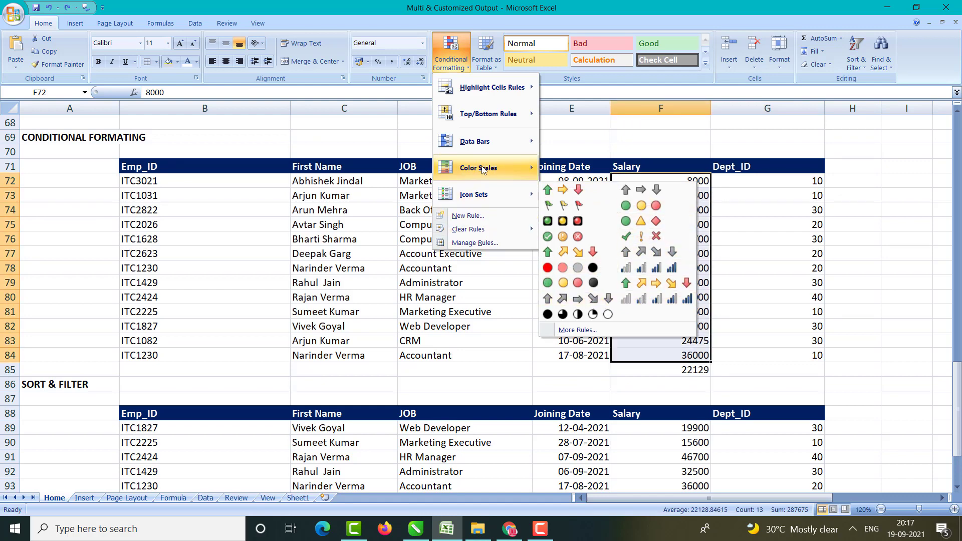
mouse_move(483, 170)
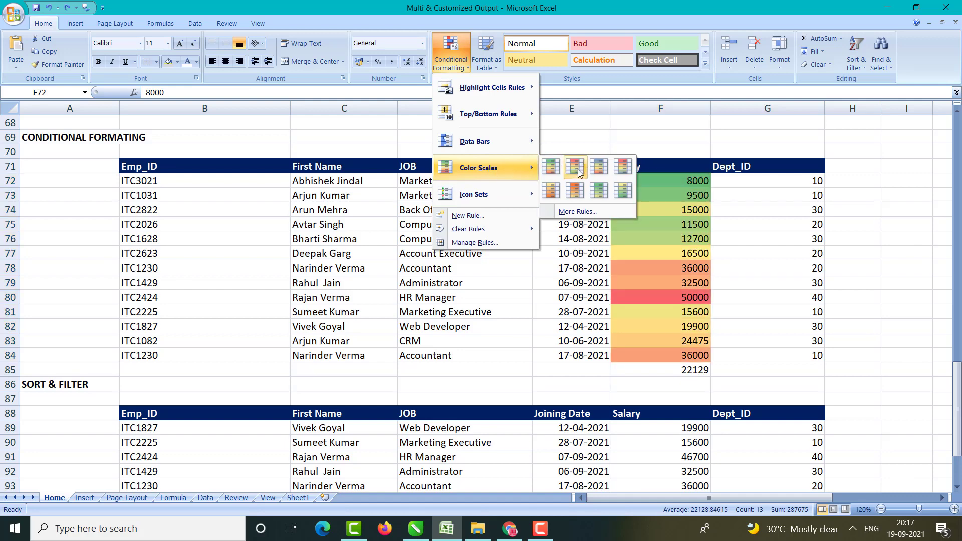
left_click(565, 212)
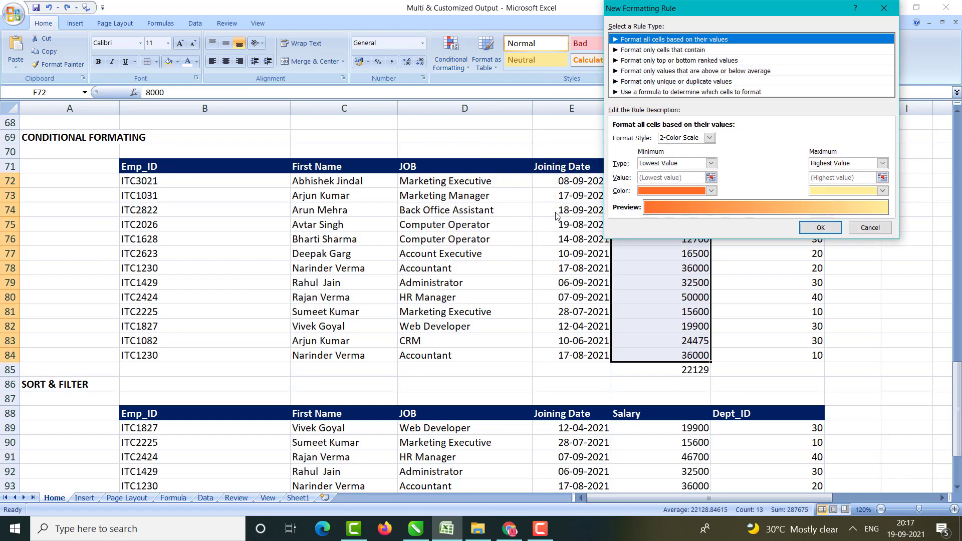
left_click(709, 138)
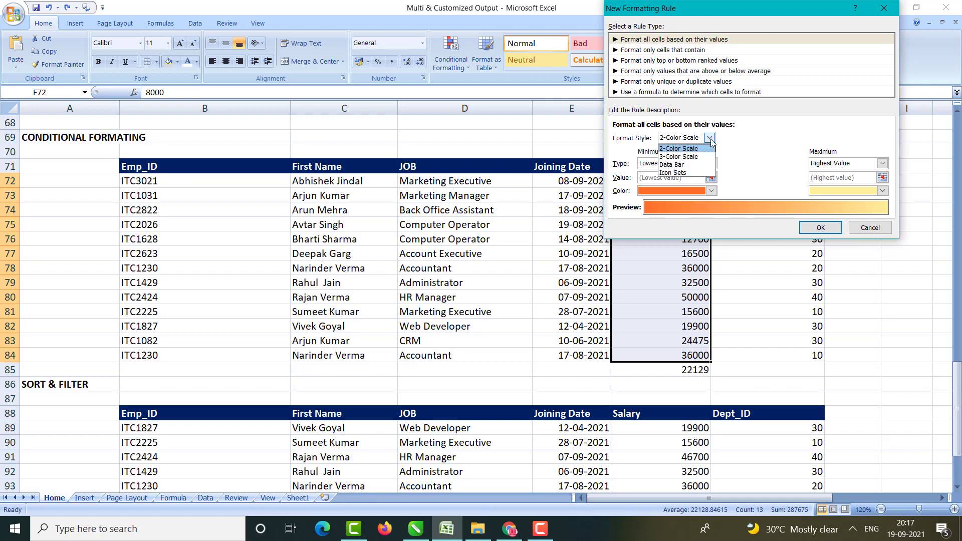
left_click(687, 156)
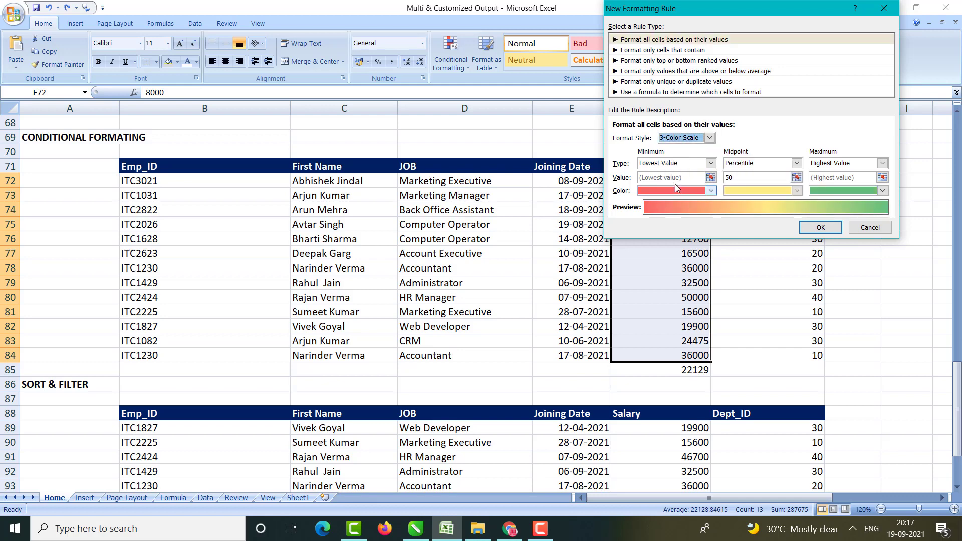
Step: Set the color scale's minimum to type Number with the value 8000
left_click(711, 164)
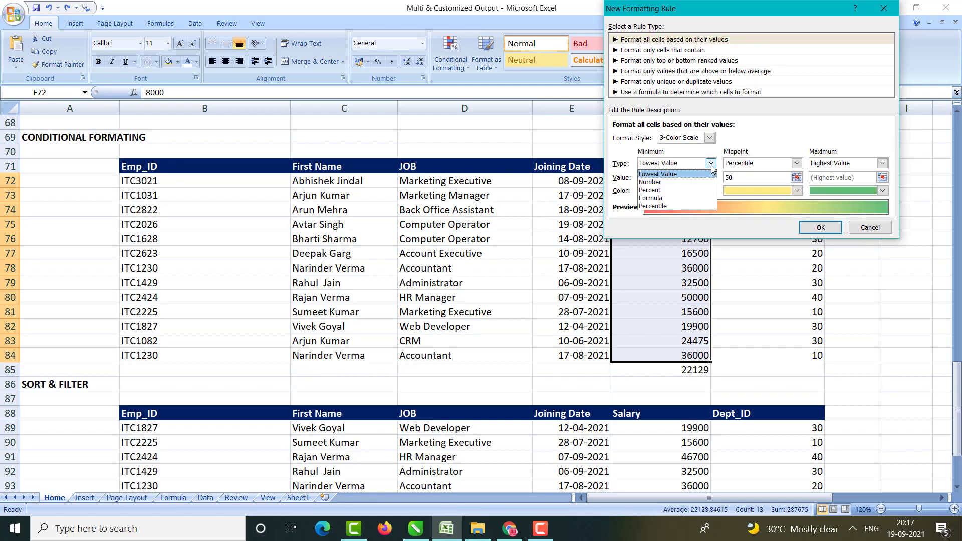
left_click(679, 182)
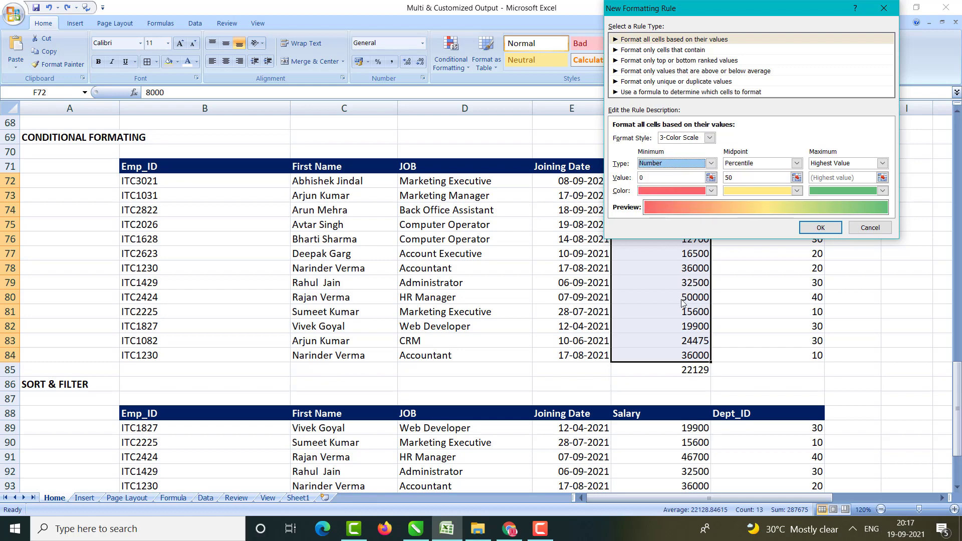
left_click(661, 178)
left_click_drag(653, 177, 630, 175)
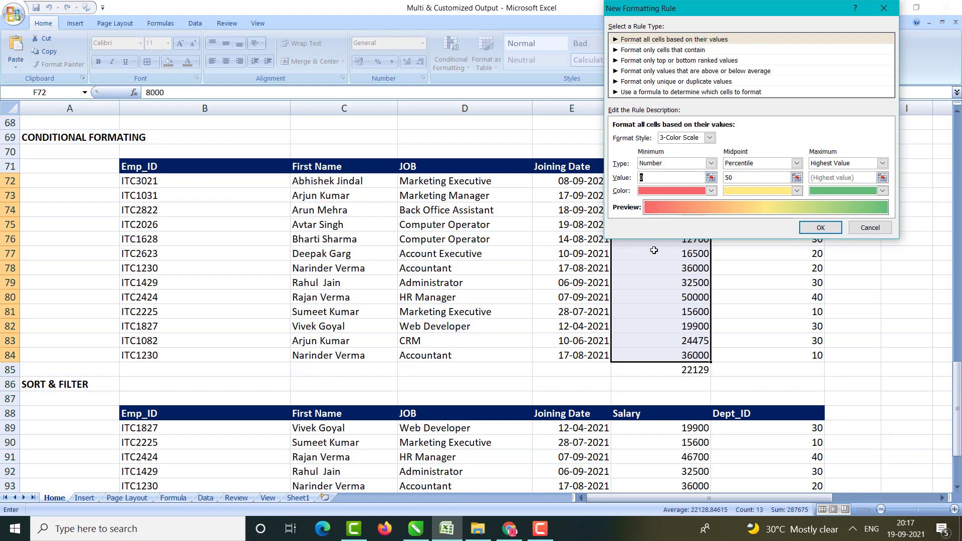
type("8000")
Step: Set the color scale's midpoint to type Number with the value 16000
left_click(750, 165)
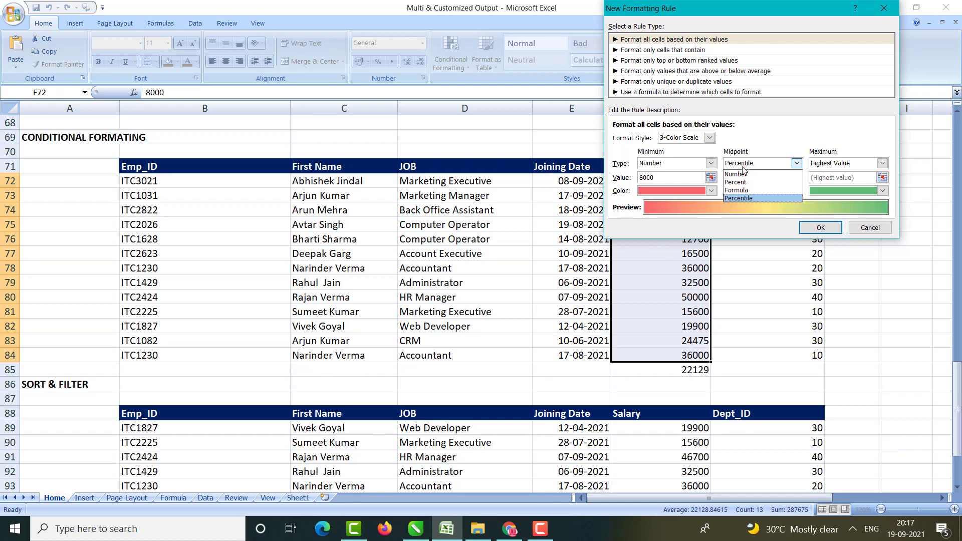
left_click(738, 174)
double_click(725, 177)
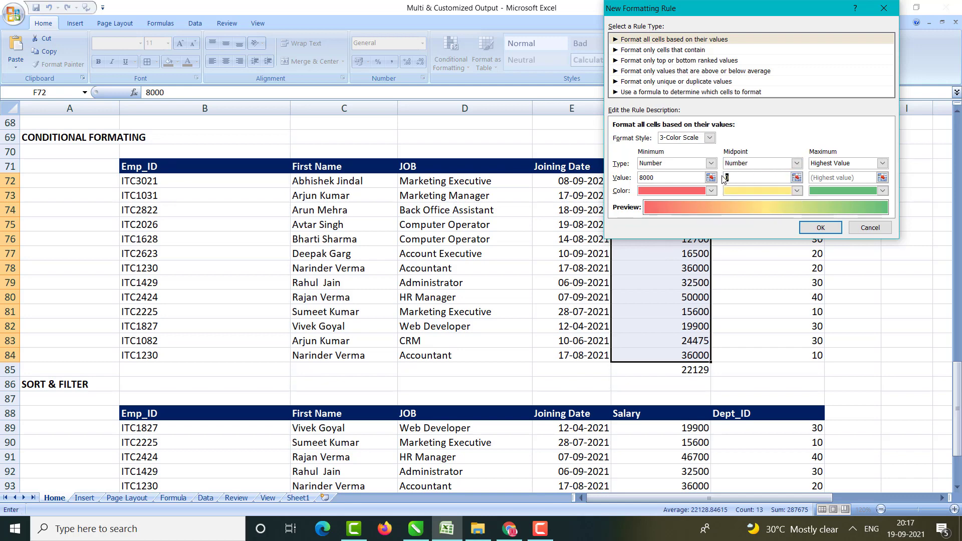
type("16000")
Step: Set the color scale's maximum to type Number with the value 25000
left_click(881, 163)
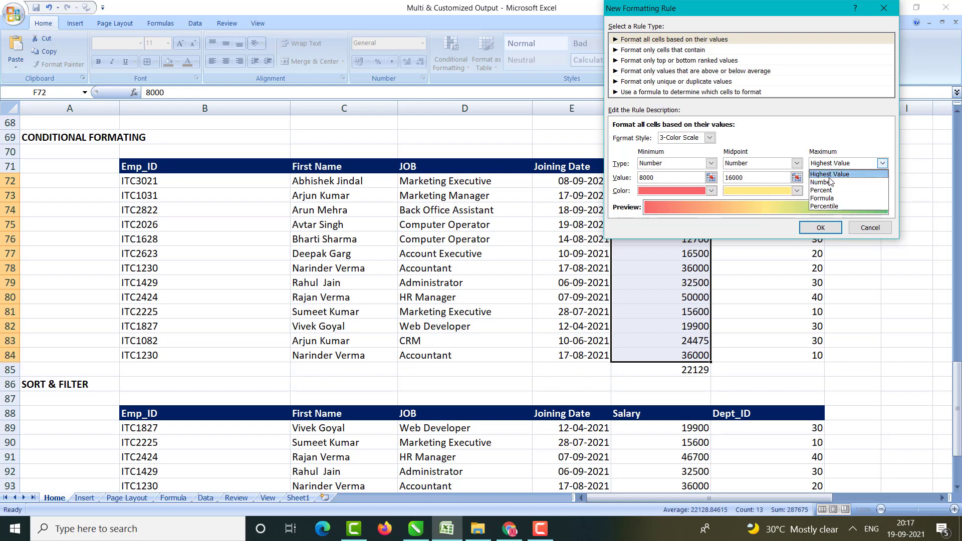
left_click(829, 177)
left_click(858, 163)
left_click(832, 185)
left_click(836, 178)
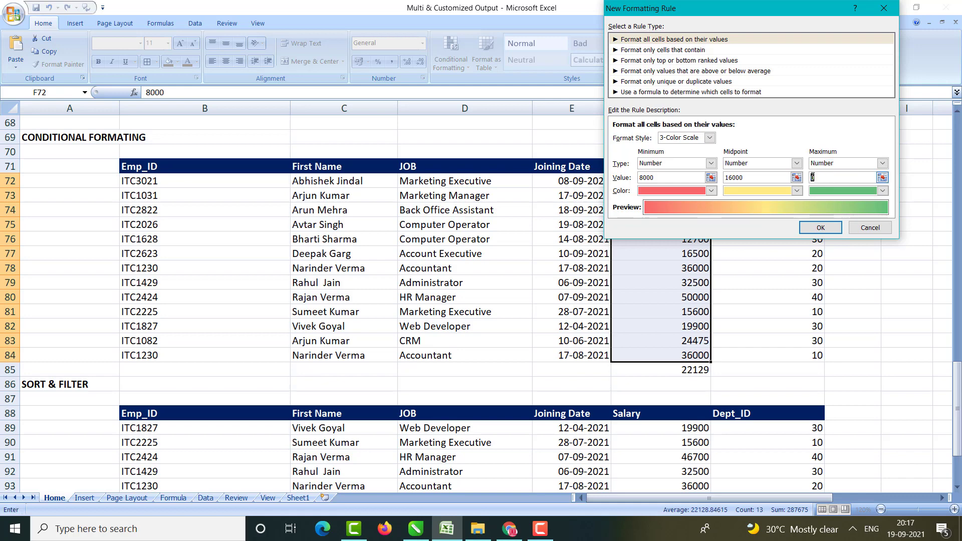
type("25000")
Step: Color the scale's minimum black and its maximum standard green, and apply the rule to the Salary values
left_click(711, 191)
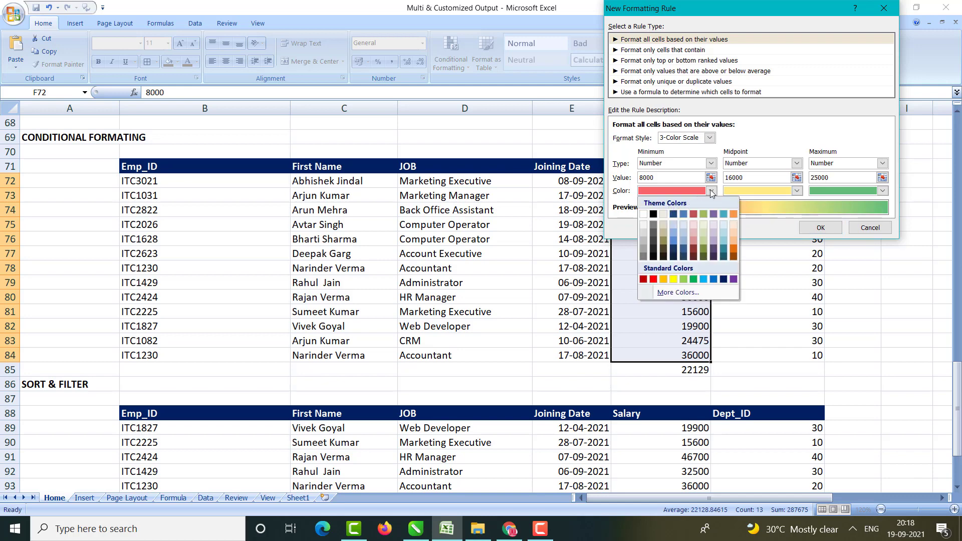
left_click(653, 215)
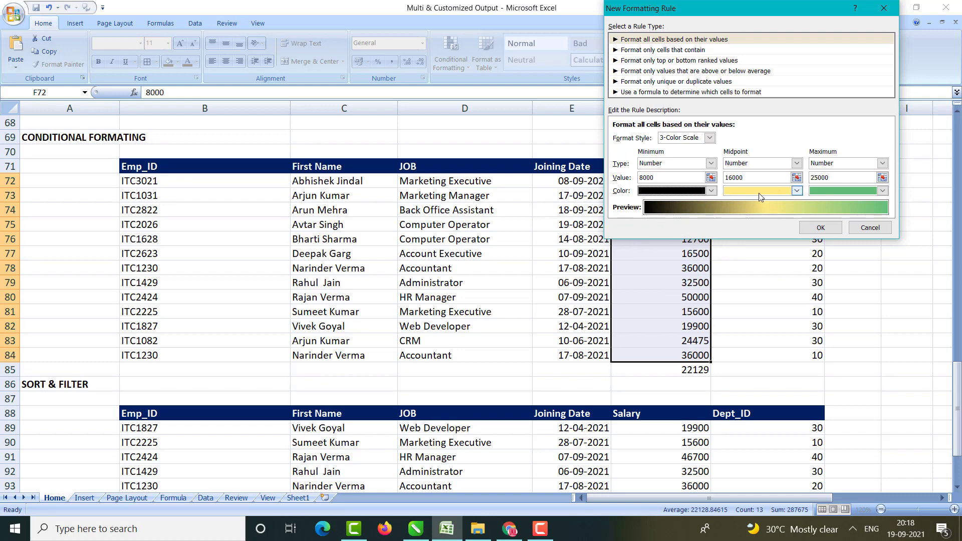
left_click(882, 191)
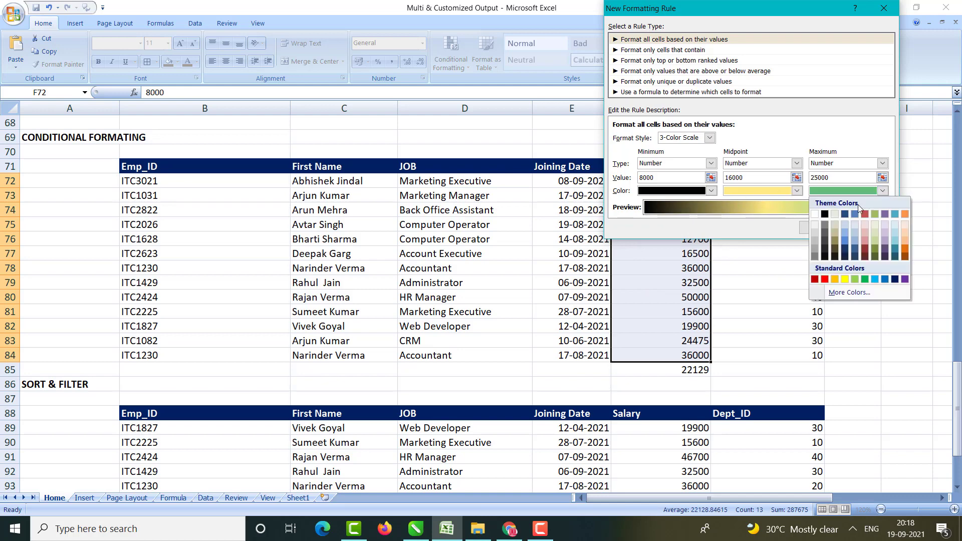
left_click(863, 280)
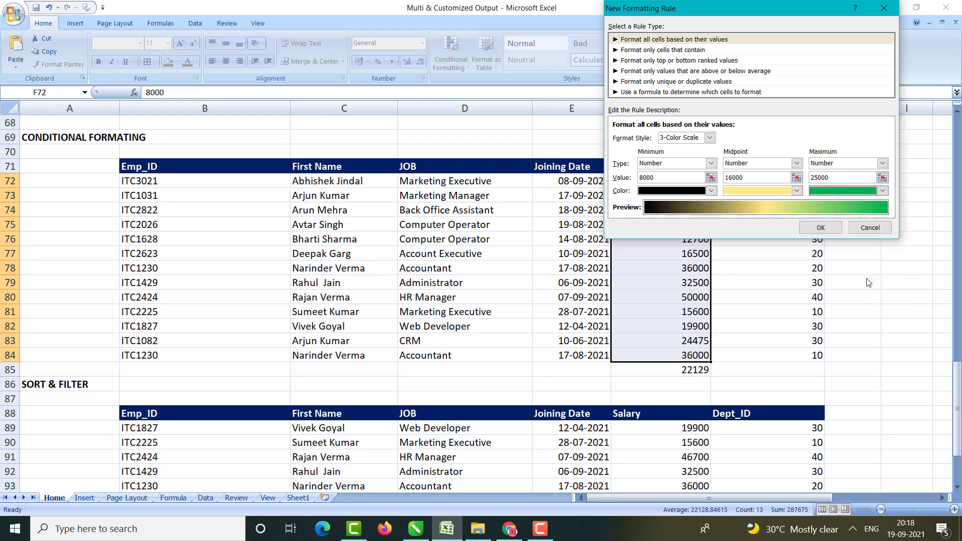
left_click(821, 227)
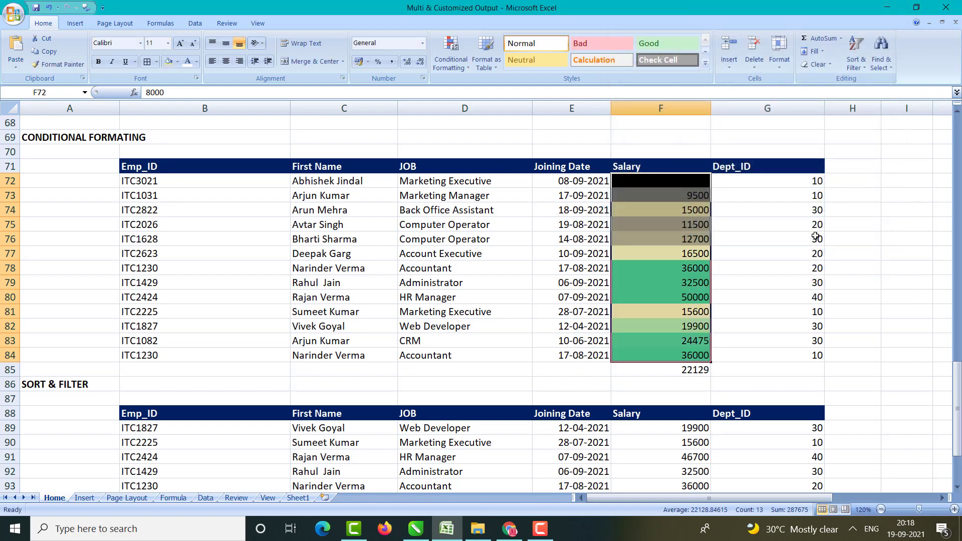
Step: Examine how individual Salary cells between F72 and F80 are shaded by the three-color scale
left_click(770, 278)
left_click(689, 180)
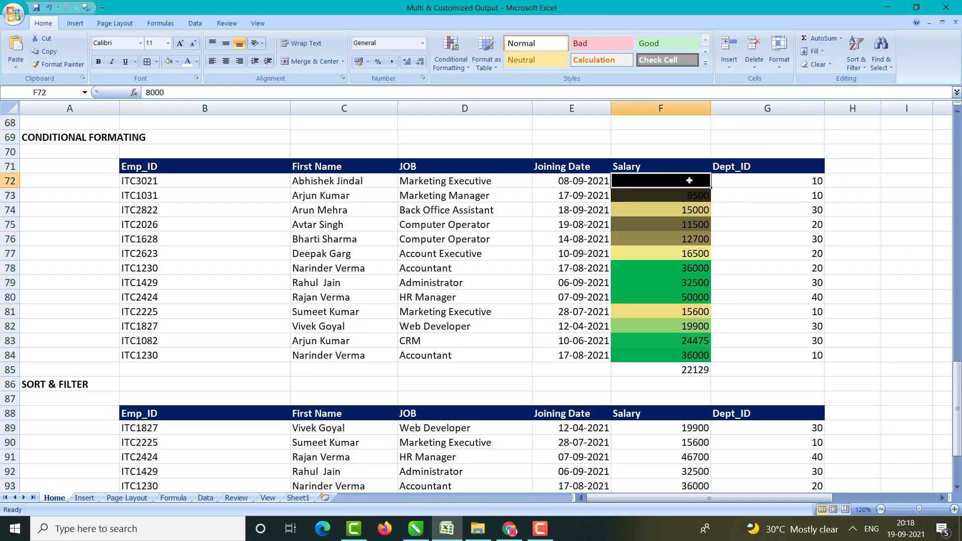
left_click(682, 196)
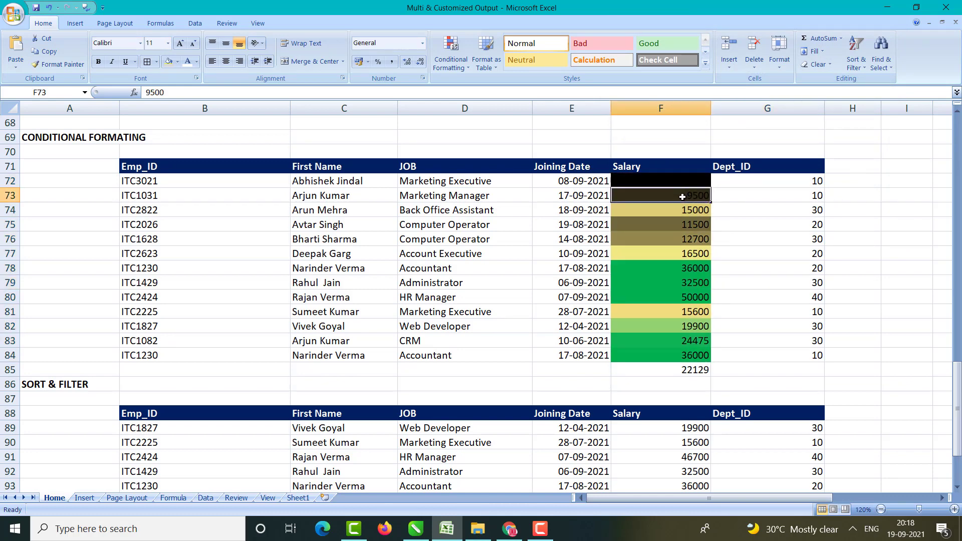
left_click(684, 210)
left_click(683, 223)
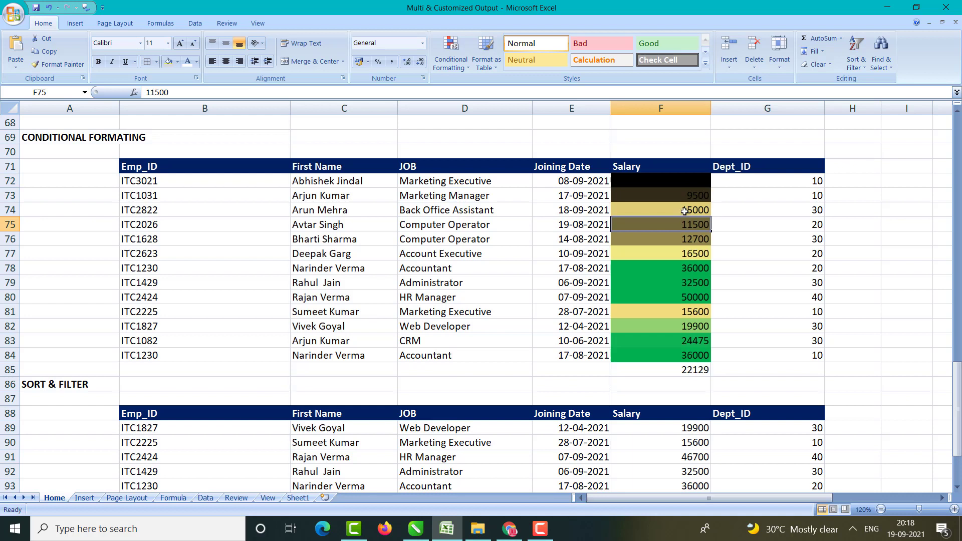
left_click_drag(684, 211, 681, 297)
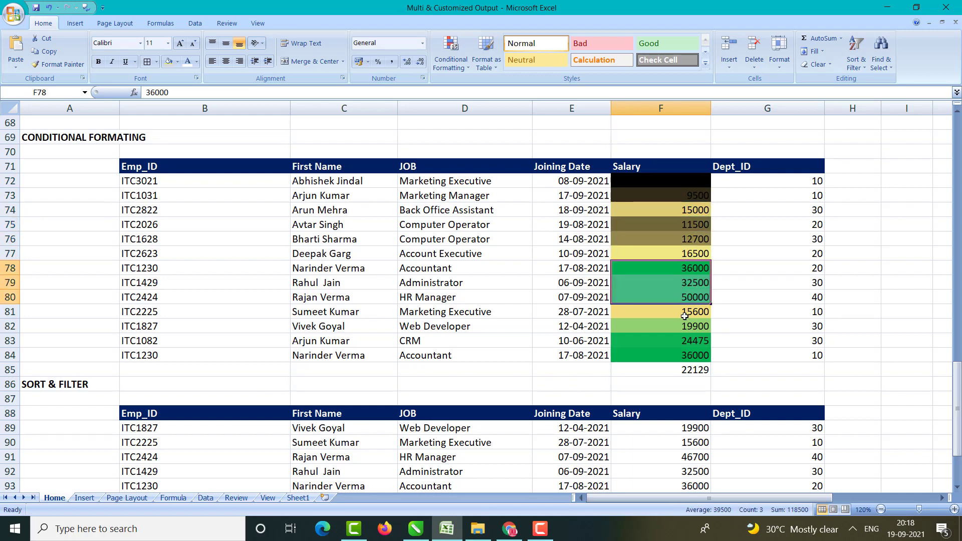
left_click(670, 254)
left_click(671, 209)
left_click(678, 223)
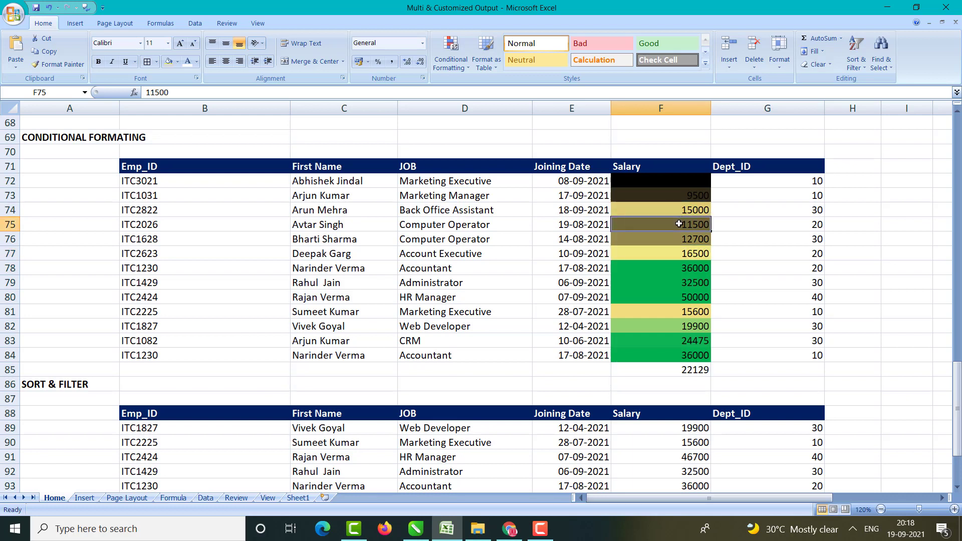
left_click(690, 196)
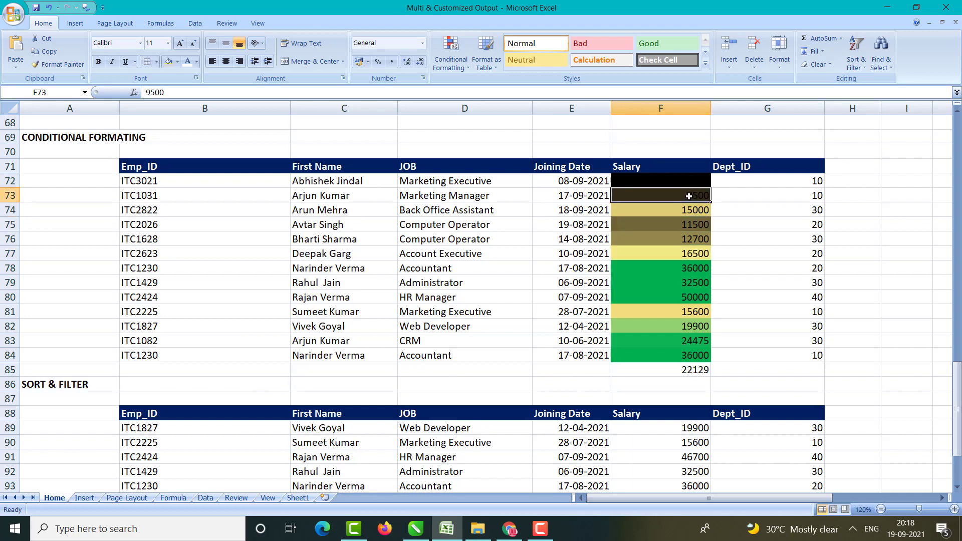
left_click(680, 240)
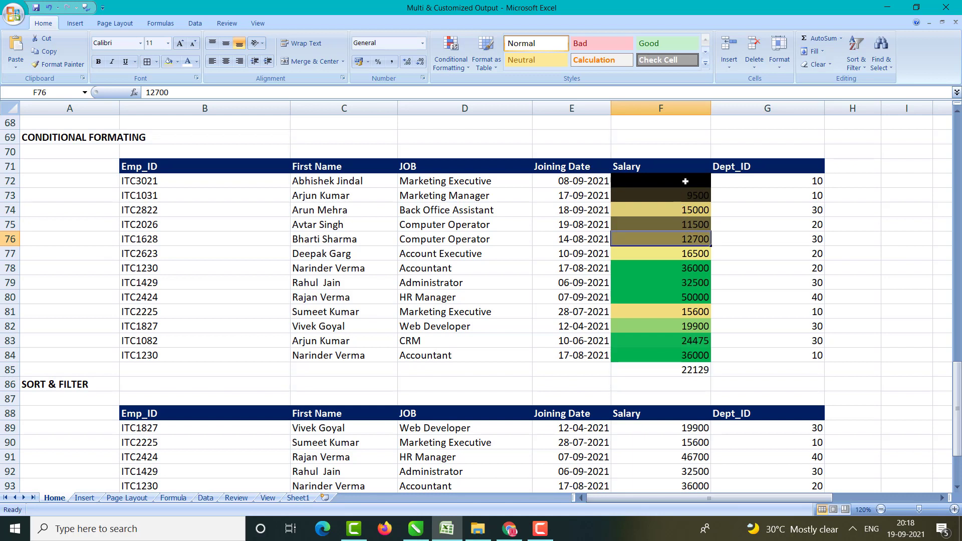
Step: Start another custom color scale rule on the Salary values in F72:F84 using the 3-Color Scale style
left_click_drag(685, 180, 694, 332)
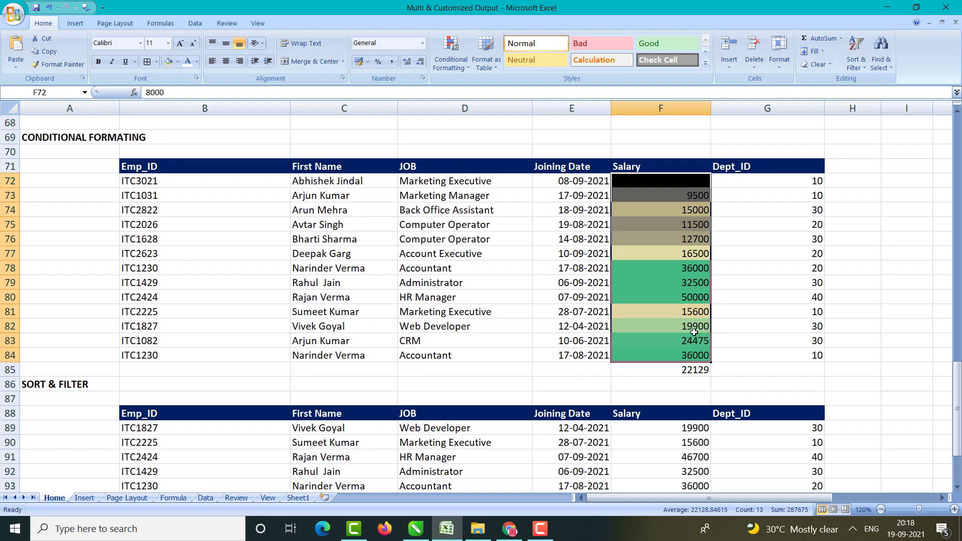
left_click(451, 55)
mouse_move(509, 149)
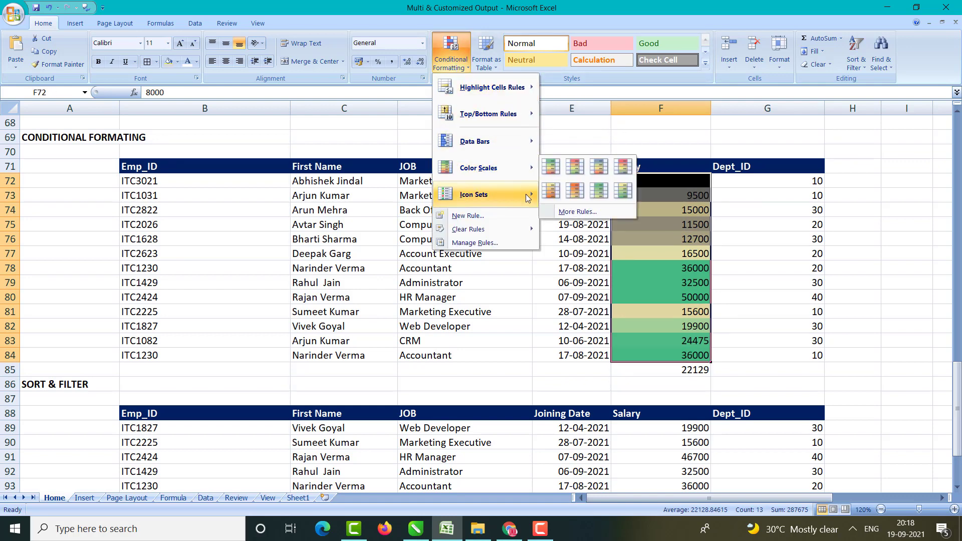
left_click(563, 210)
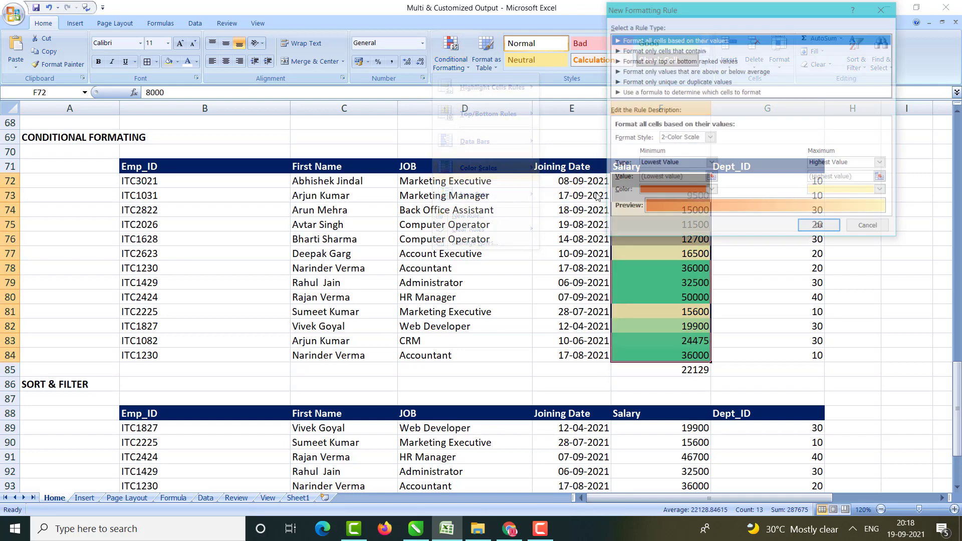
left_click(692, 137)
left_click(693, 158)
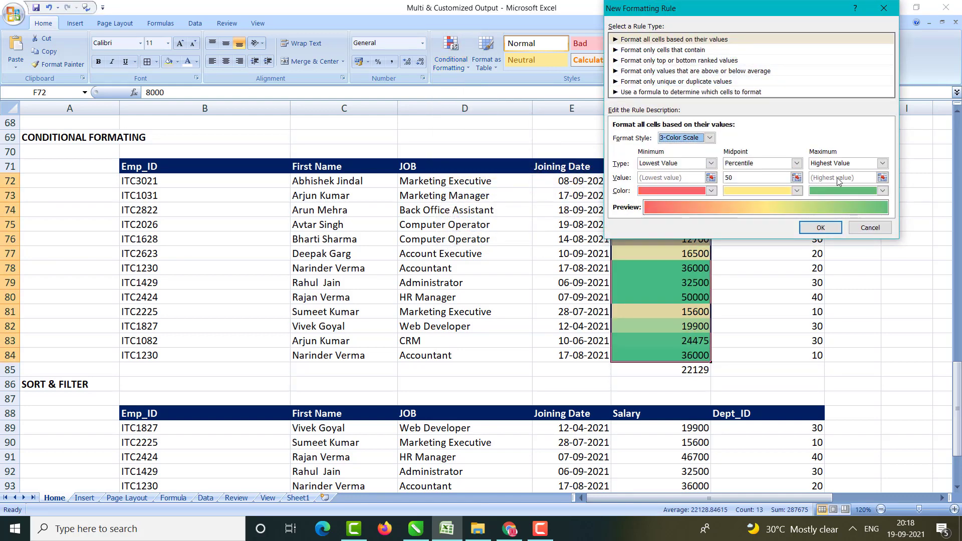
Step: Set the new rule's minimum and midpoint types to Number, and open the type choices for the maximum
left_click(694, 164)
left_click(667, 180)
left_click(796, 163)
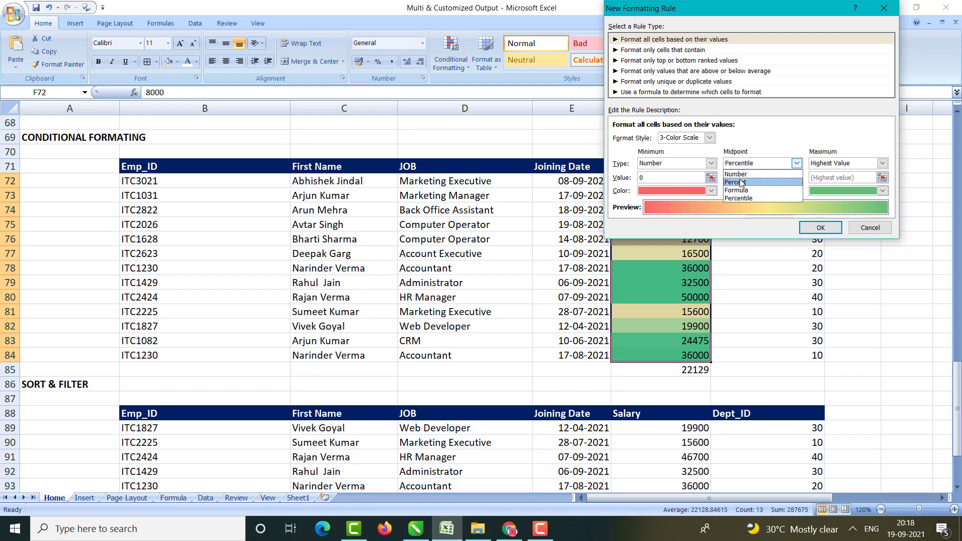
left_click(736, 174)
left_click(882, 163)
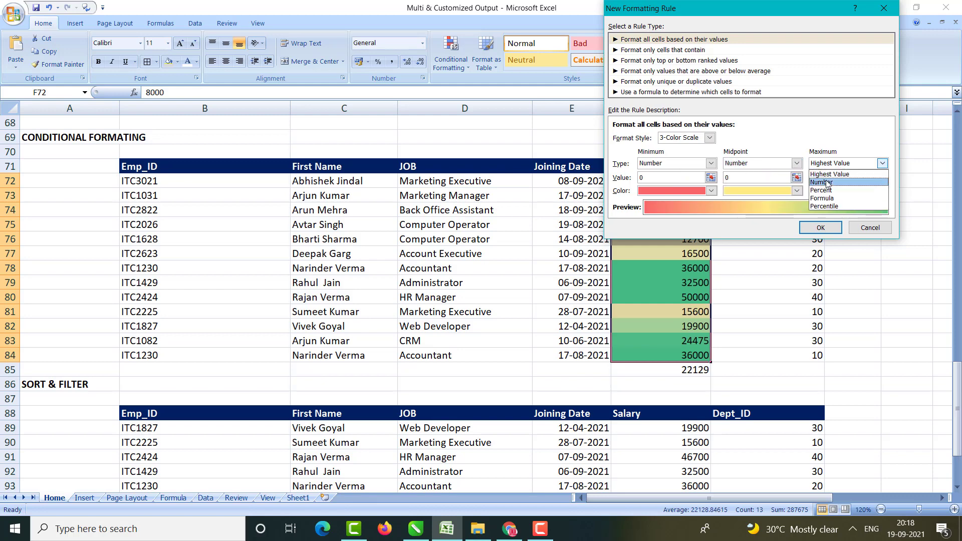
Step: Set the 3-color scale's maximum type to Number, with minimum value 5000, midpoint value 16000 and maximum value 25000
left_click(827, 183)
double_click(641, 177)
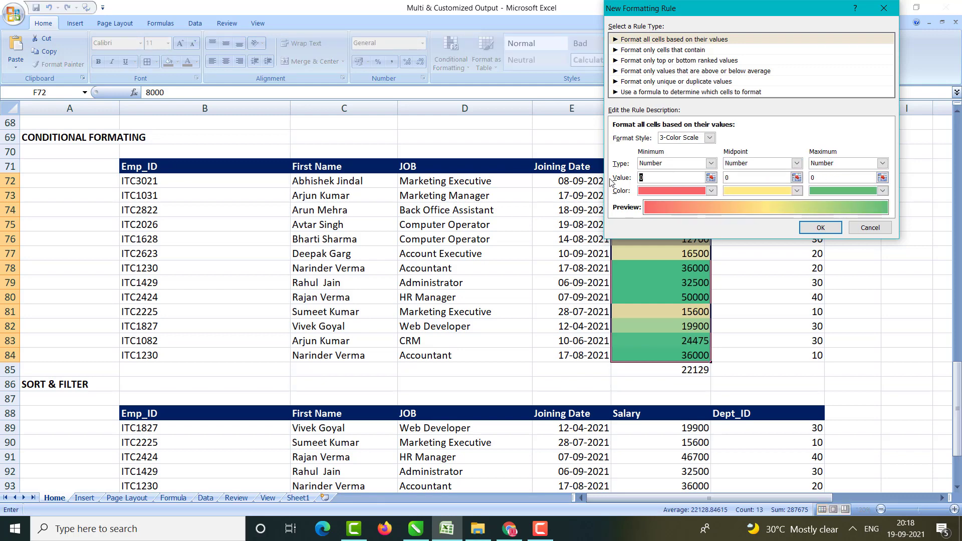
type("5000")
left_click(733, 176)
key("BackSpace")
type("16000")
left_click(812, 178)
type("25-")
key("Home")
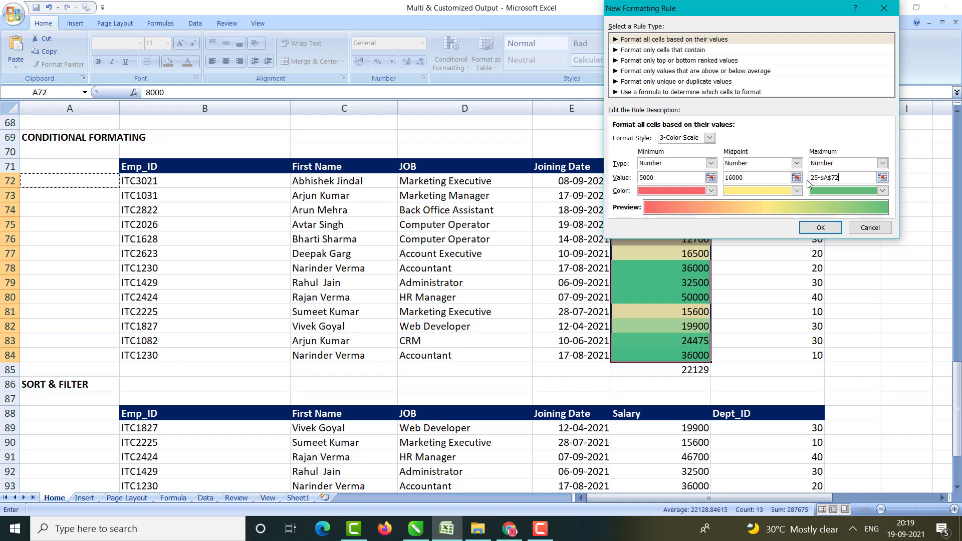
key("BackSpace")
key("BackSpace")
Step: Set the scale's minimum color to black and its maximum color to standard green, and apply the rule to the salaries
left_click(710, 190)
left_click(652, 214)
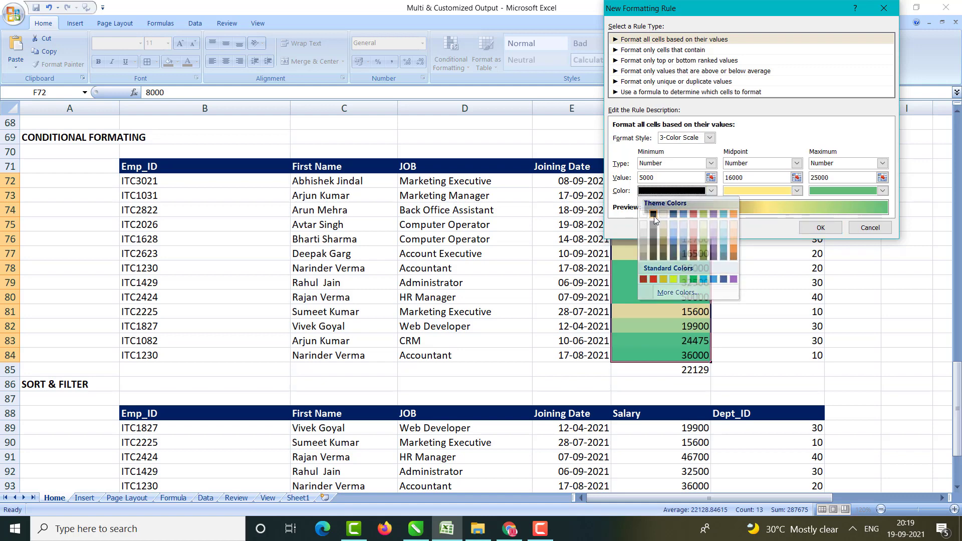
left_click(768, 191)
left_click(800, 192)
left_click(882, 191)
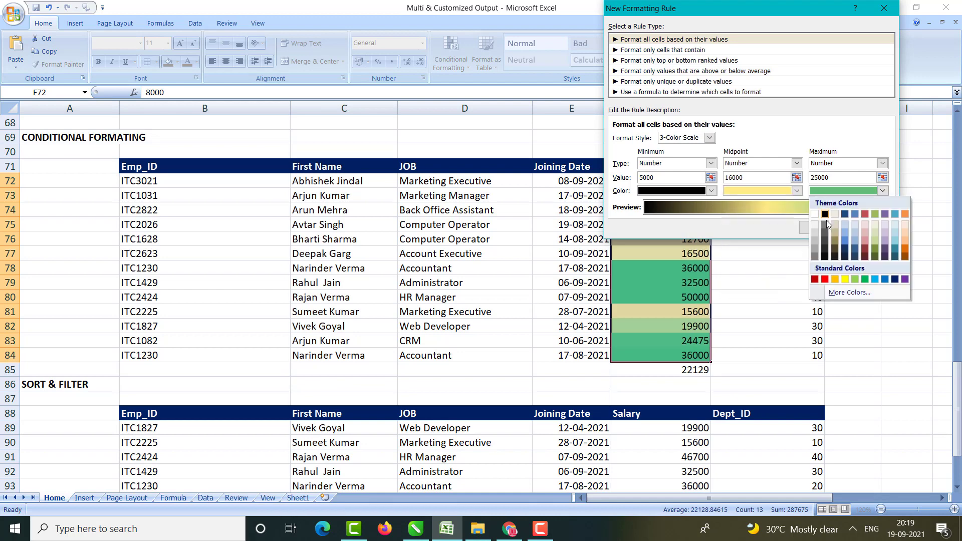
left_click(865, 279)
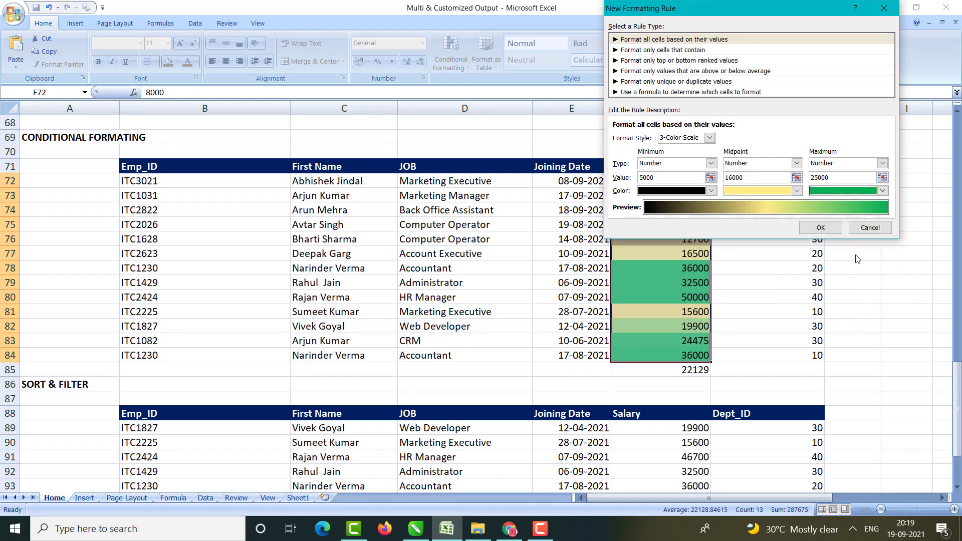
left_click(830, 230)
left_click(777, 265)
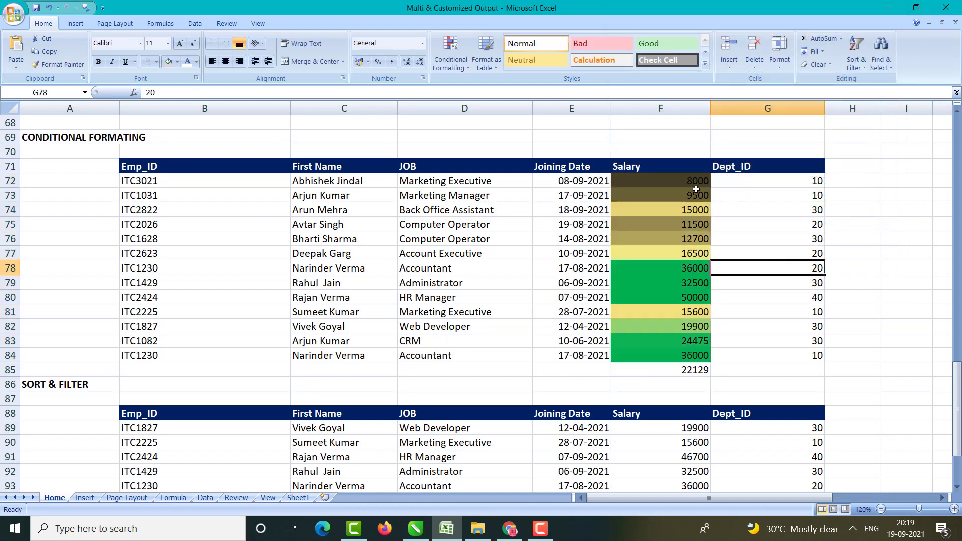
Step: Preview the icon sets on the salary cells F72:F84 without applying one
left_click_drag(695, 185, 661, 352)
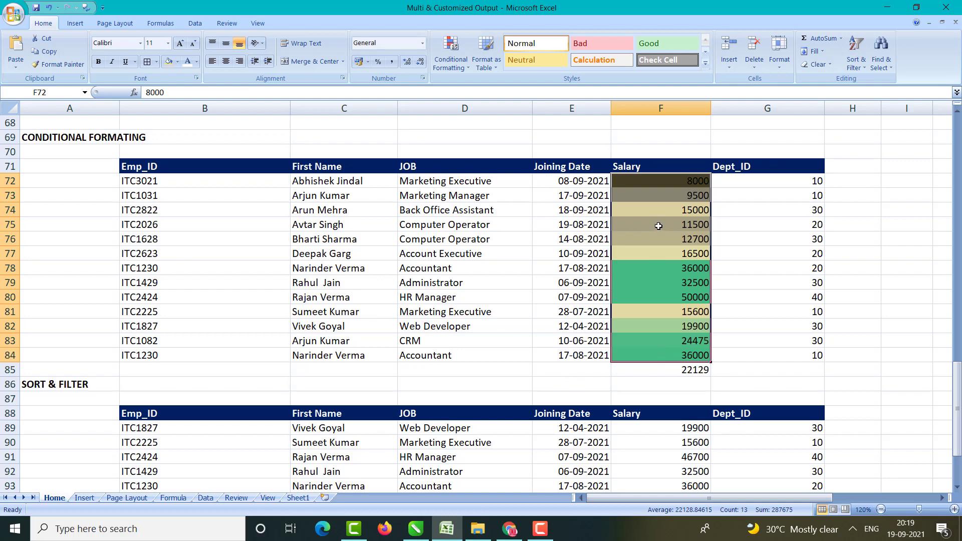
left_click(444, 69)
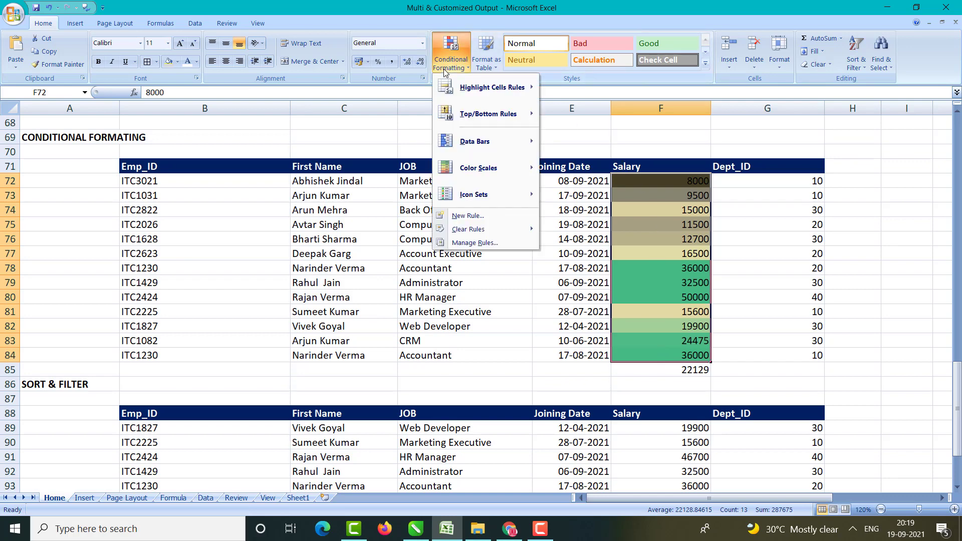
mouse_move(487, 197)
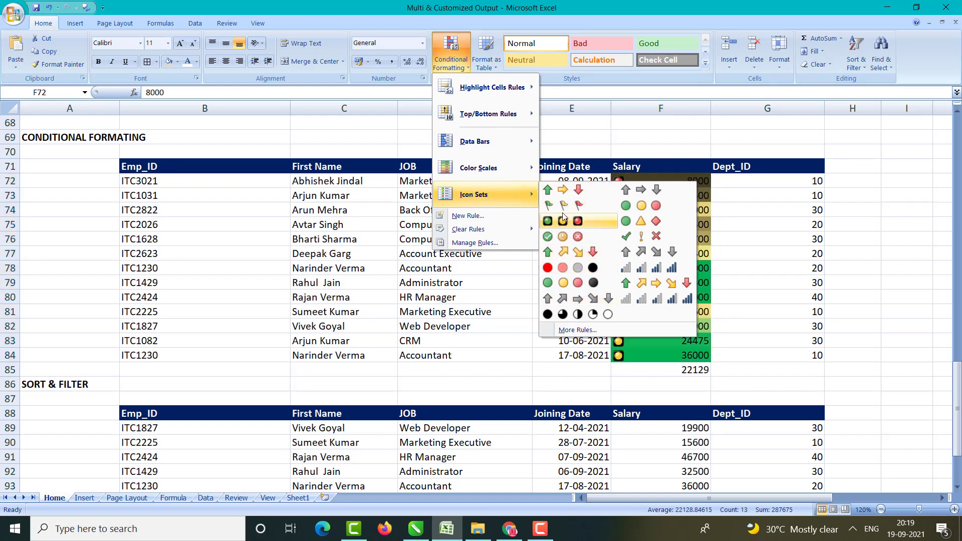
left_click(730, 204)
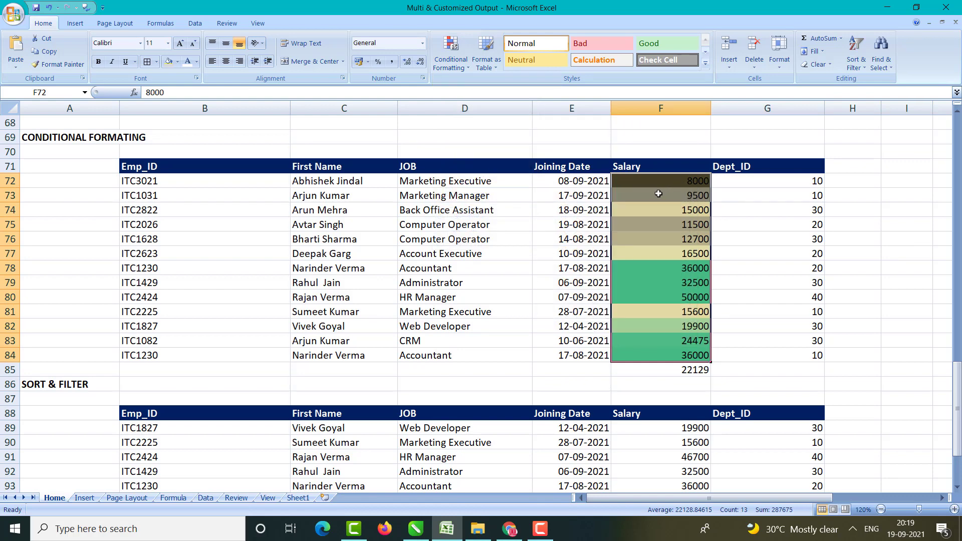
Step: Undo the color scale formatting on the salaries and delete the average in cell F85
key("ctrl+z")
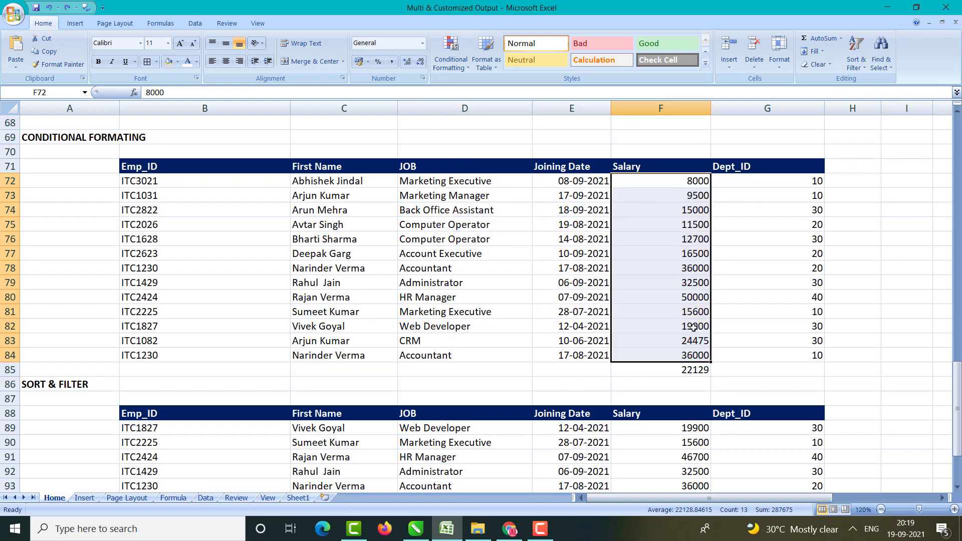
left_click(689, 371)
key("Delete")
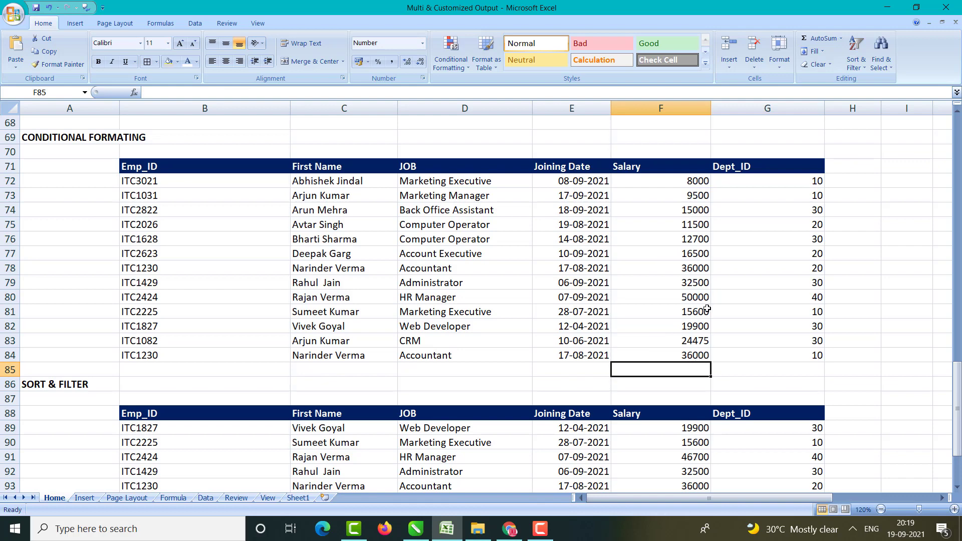
Step: Create a new conditional formatting rule for salary cells F72:F84 with Icon Sets as the format style
left_click_drag(688, 186, 688, 356)
left_click(450, 55)
mouse_move(496, 89)
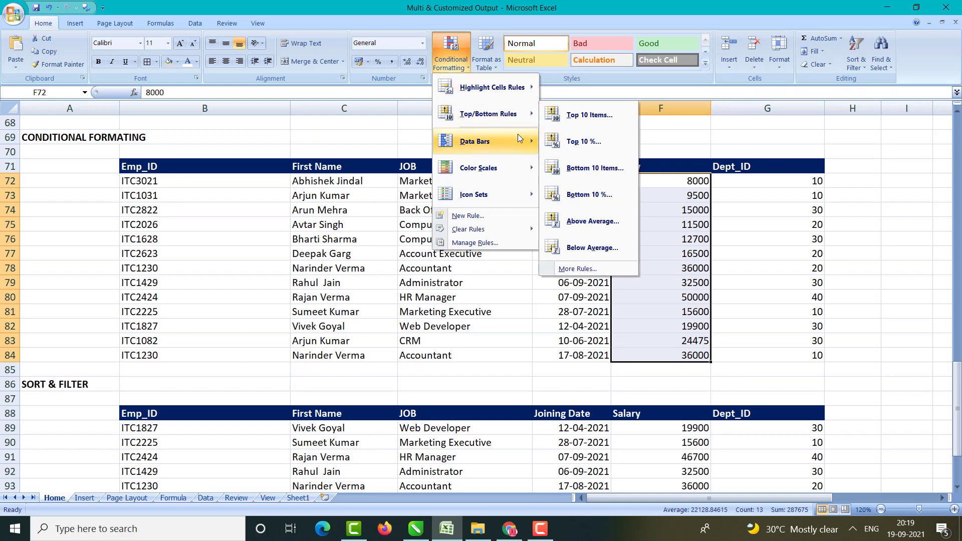
mouse_move(525, 178)
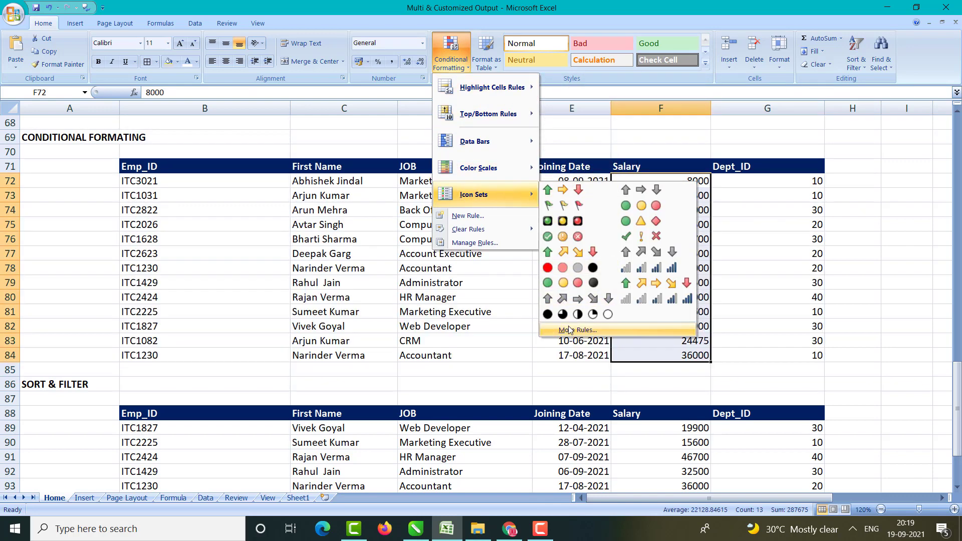
left_click(570, 330)
left_click_drag(693, 7, 326, 4)
left_click(327, 138)
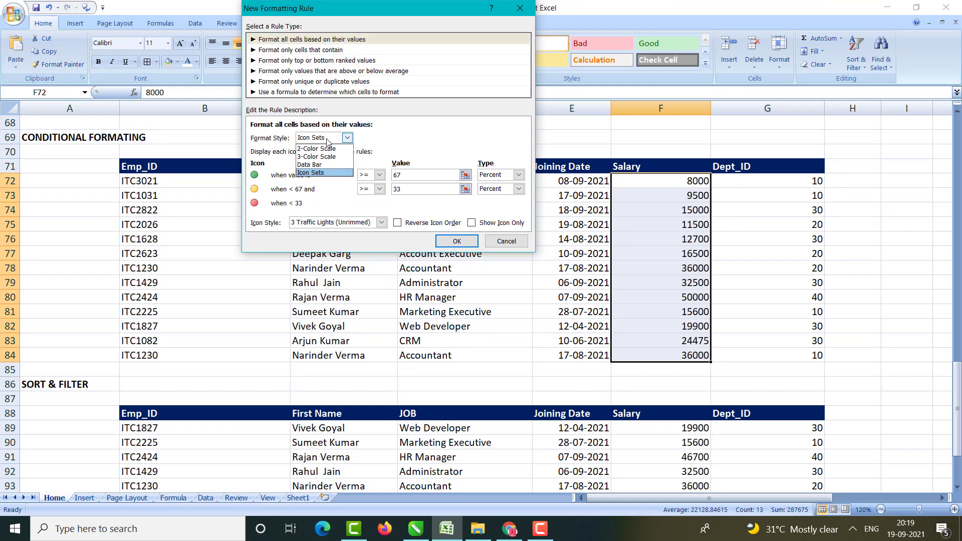
left_click(317, 173)
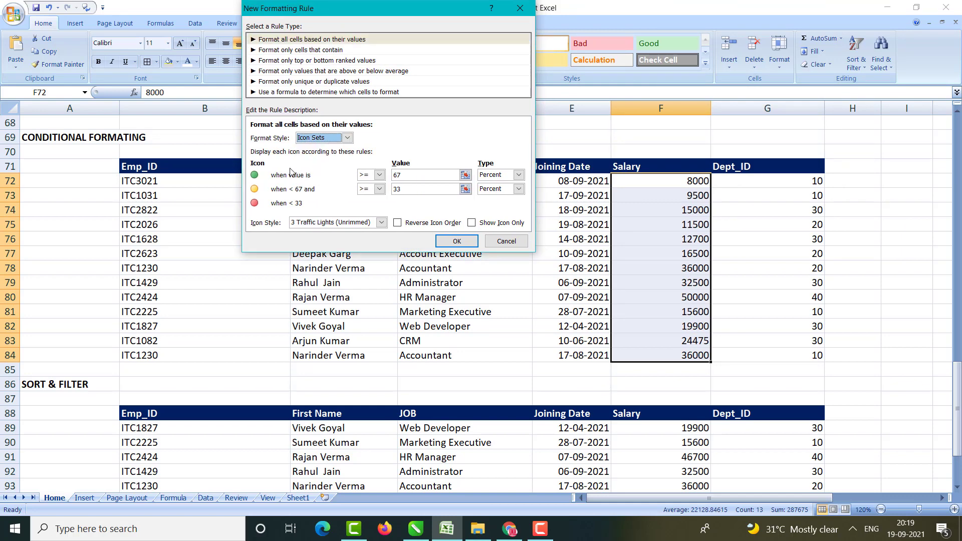
Step: Try the 3 Traffic Lights (Rimmed) icon style and switch back to 3 Traffic Lights (Unrimmed)
left_click(381, 222)
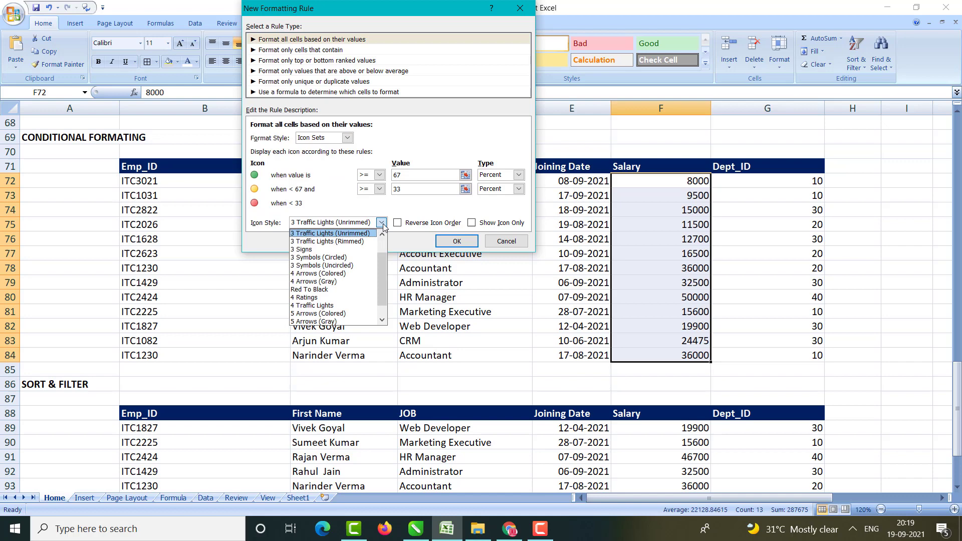
left_click(323, 242)
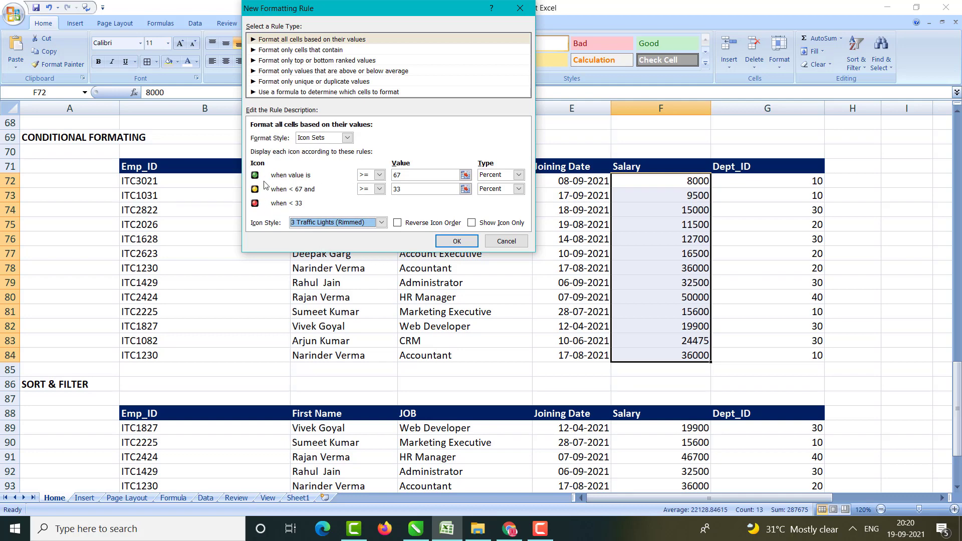
left_click(325, 224)
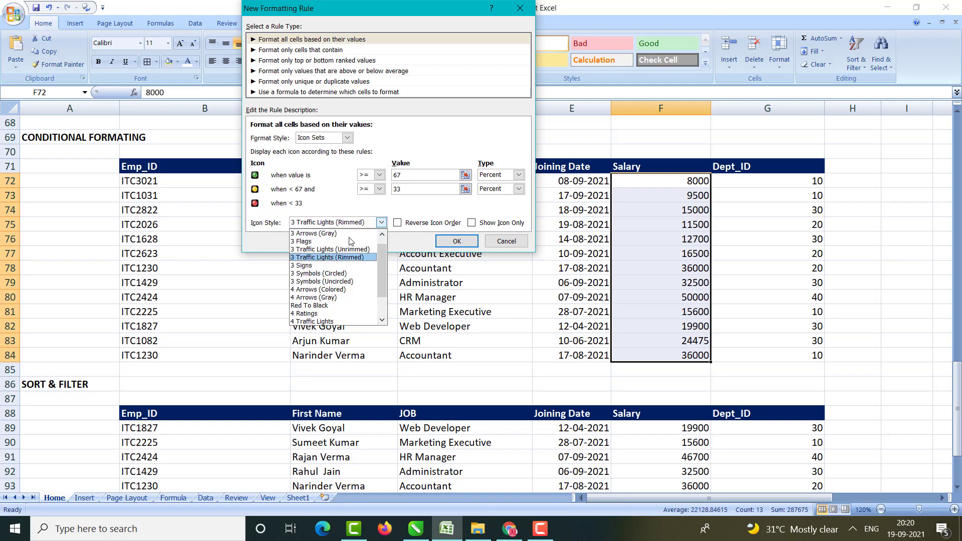
left_click(334, 258)
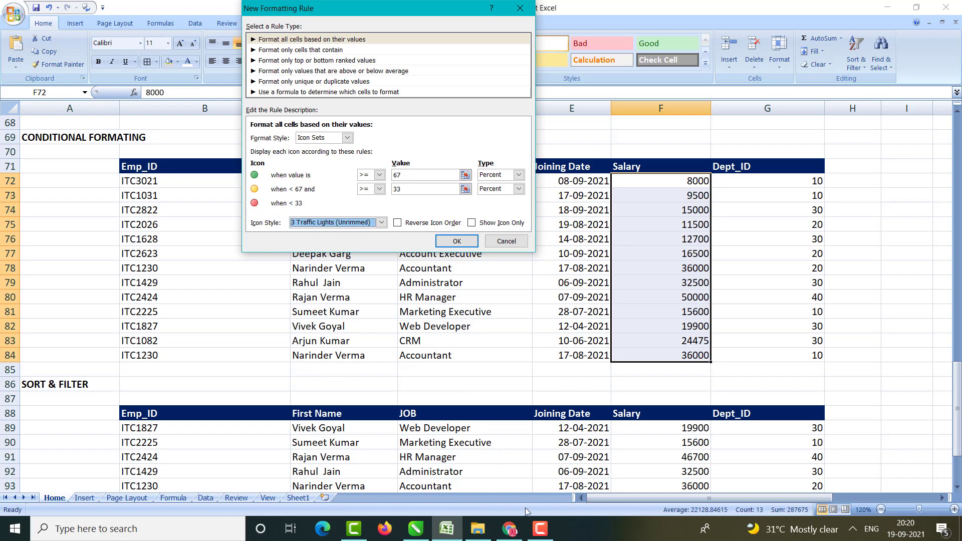
left_click(539, 528)
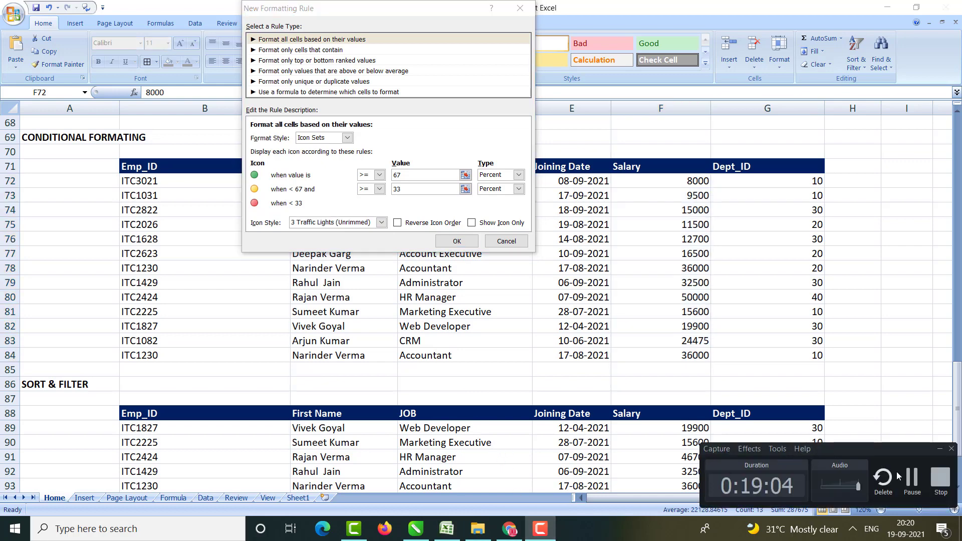
left_click(912, 479)
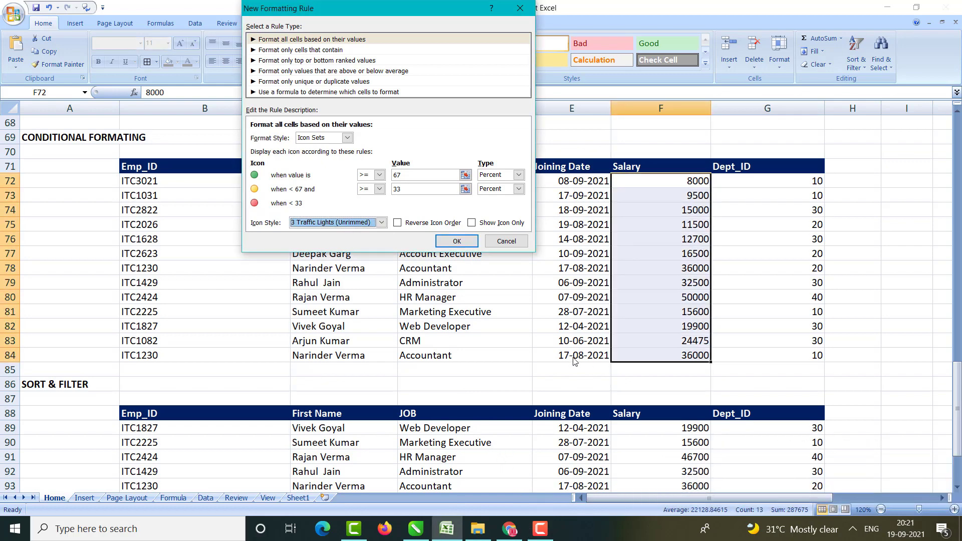
Step: Try the 3 Signs icon style and settle on 4 Ratings for the rule
left_click(382, 223)
left_click(318, 250)
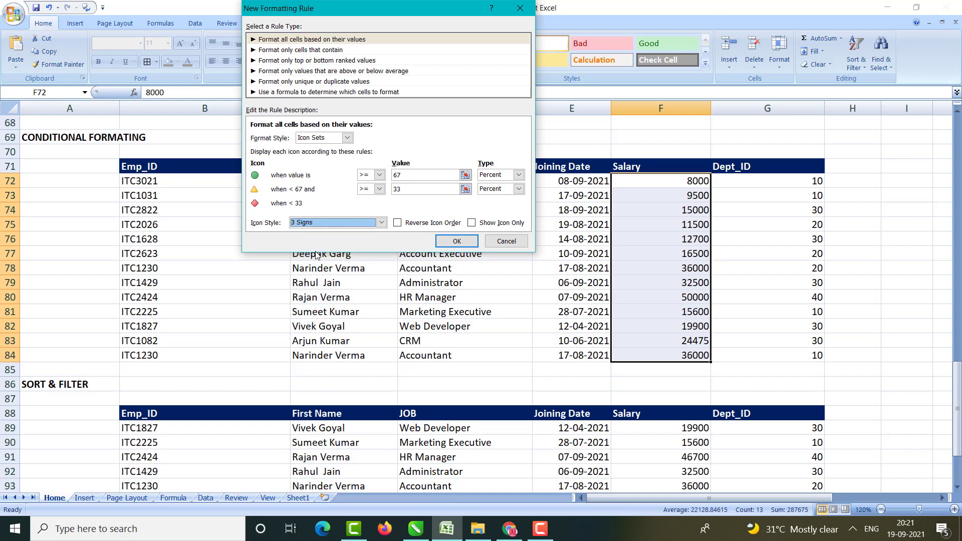
left_click(381, 223)
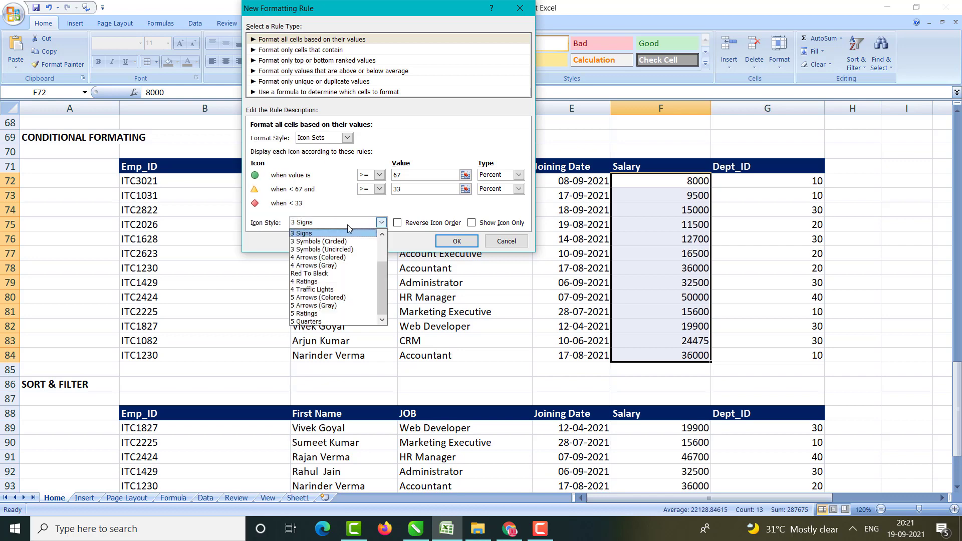
left_click(320, 284)
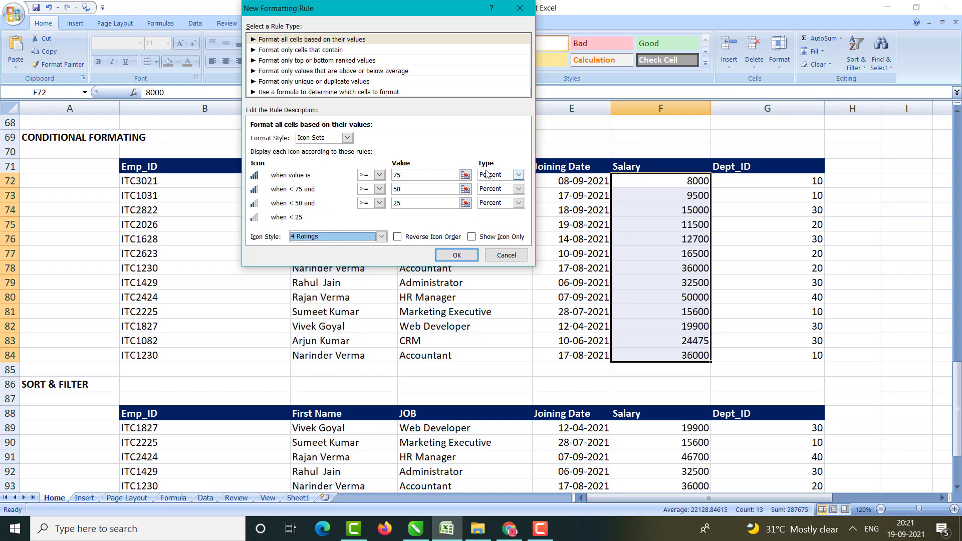
Step: Change the type of all three rating thresholds from Percent to Number
left_click(518, 174)
left_click(490, 186)
left_click(518, 188)
left_click(491, 199)
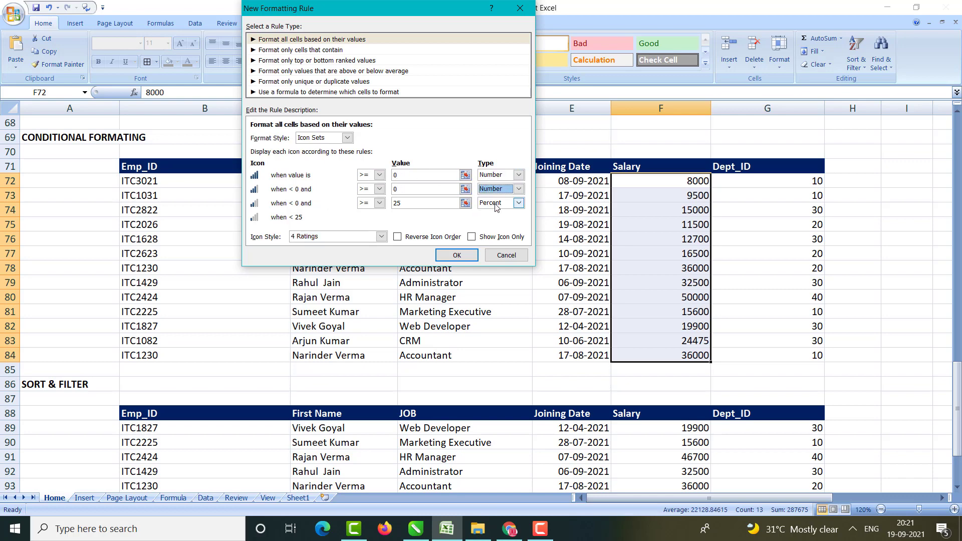
left_click(519, 203)
left_click(499, 214)
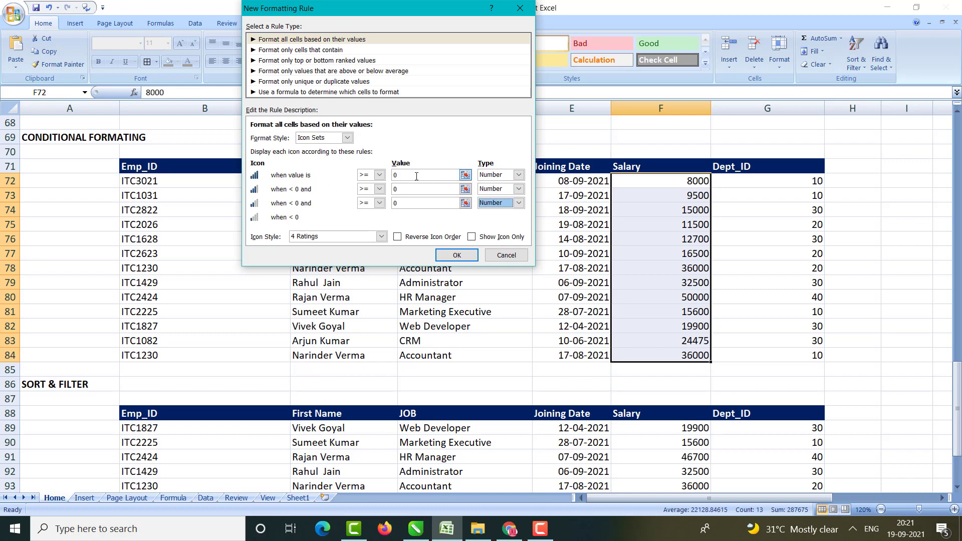
Step: Set the rating thresholds to 35000, 20000 and 16000 in descending order and apply the icon rule to the salaries
left_click(394, 176)
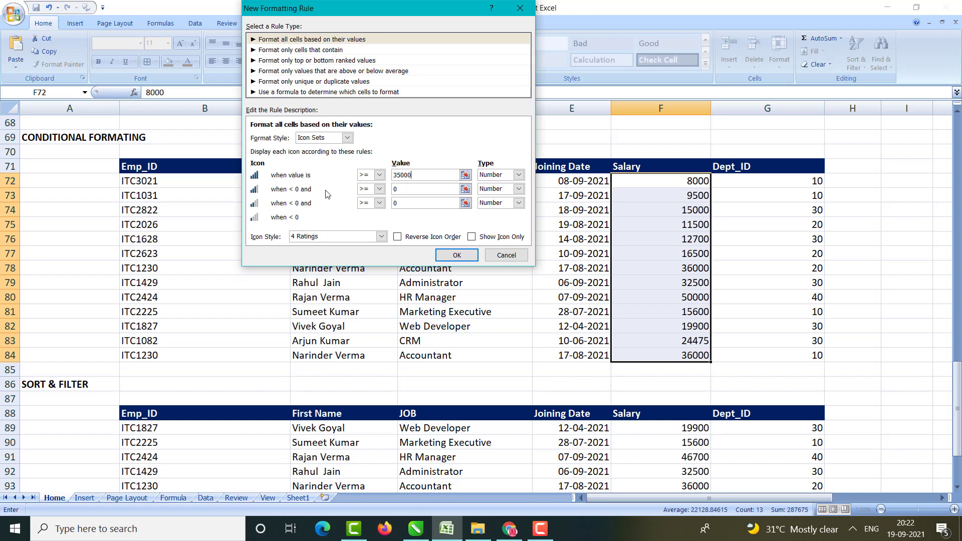
left_click(398, 187)
left_click(404, 205)
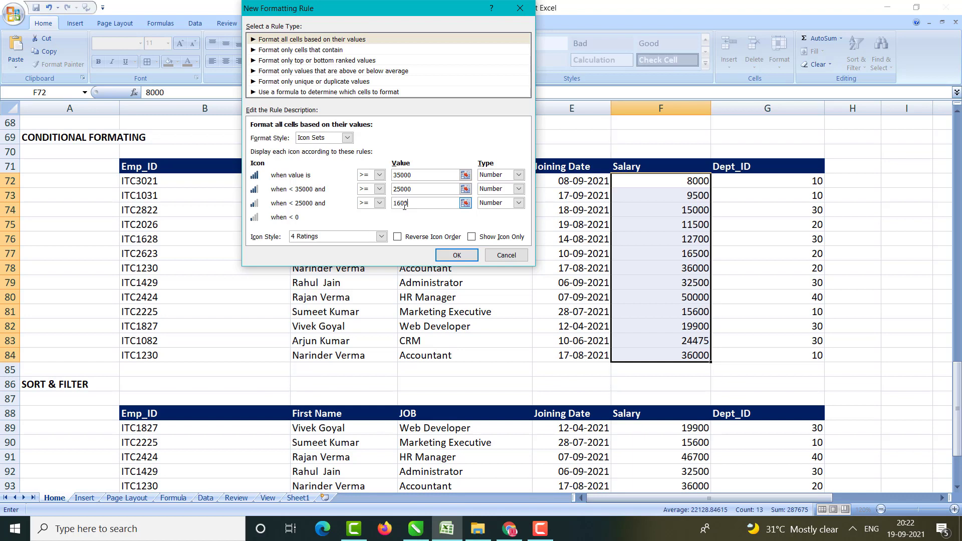
left_click_drag(413, 189, 392, 190)
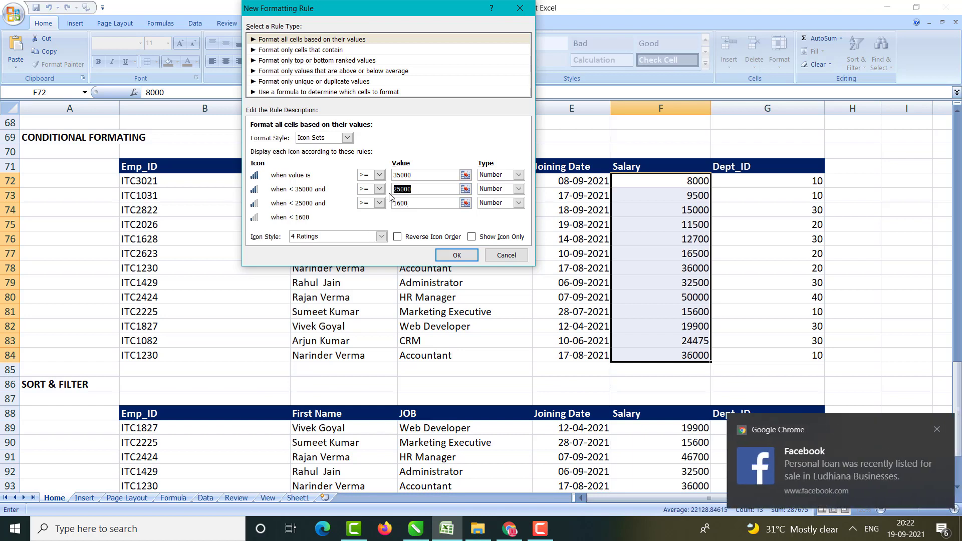
type("1")
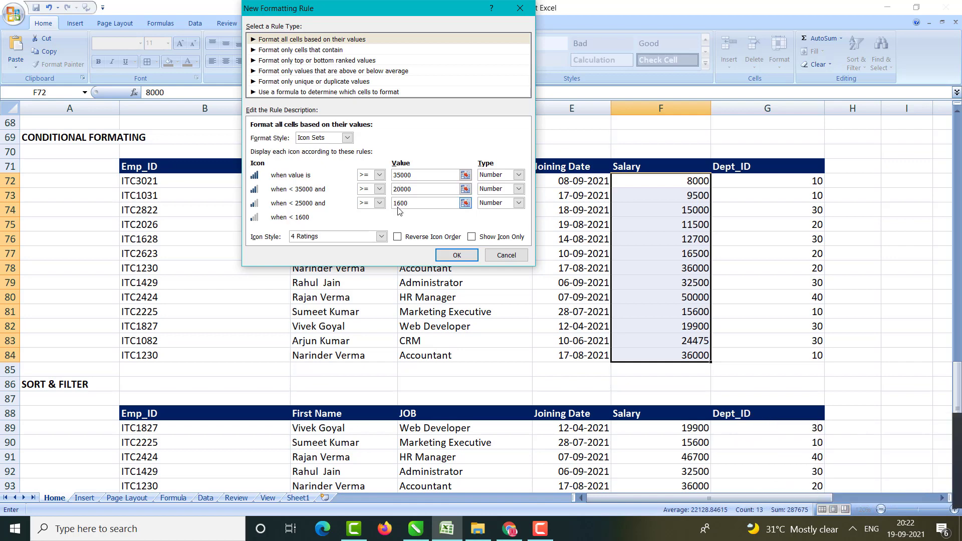
left_click(415, 205)
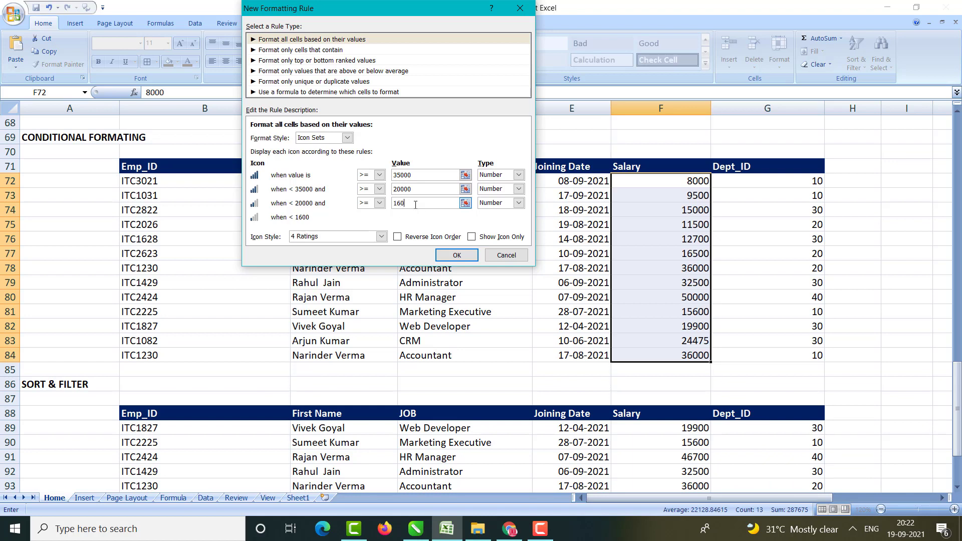
type("00")
left_click(448, 256)
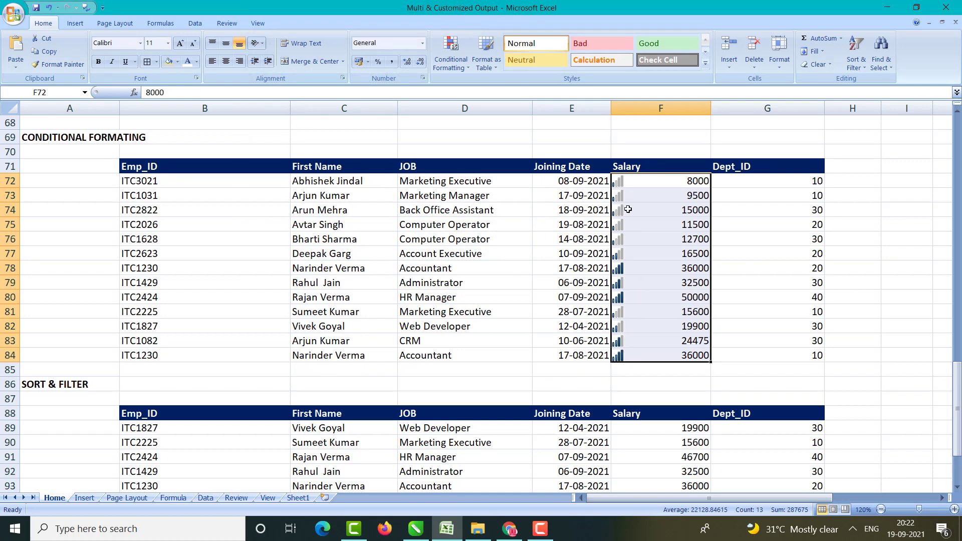
left_click(620, 184)
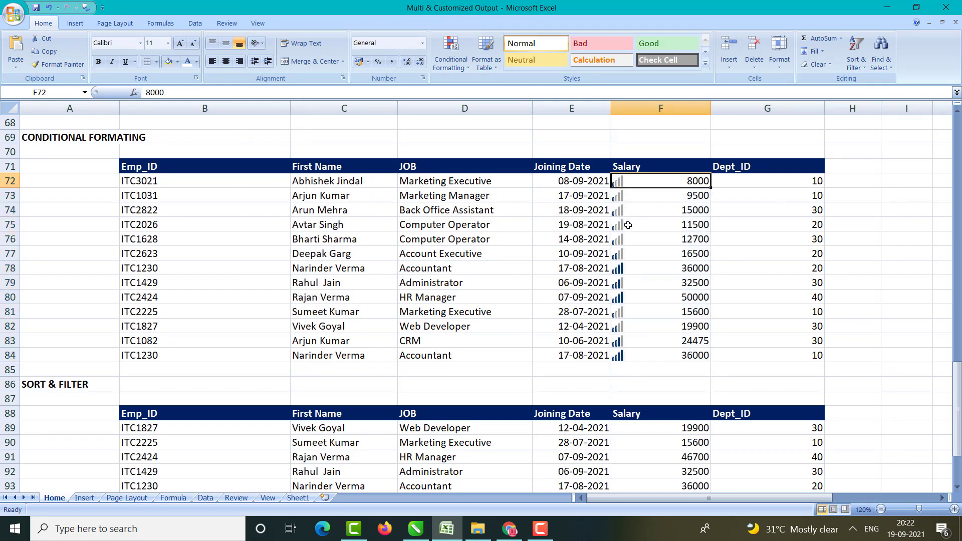
left_click(623, 359)
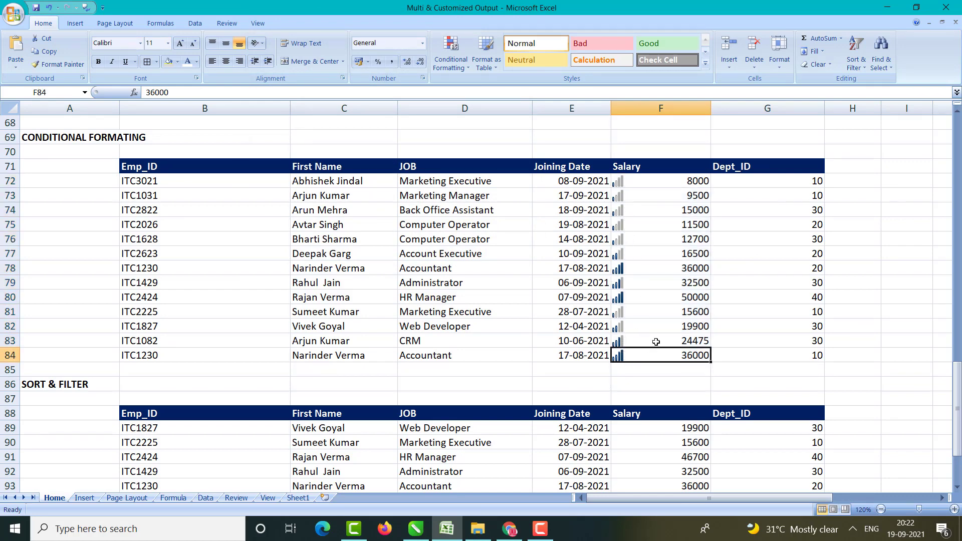
Step: Examine the rating icons beside several salaries in the Conditional Formatting table, and view the available icon sets
left_click(656, 341)
left_click(665, 280)
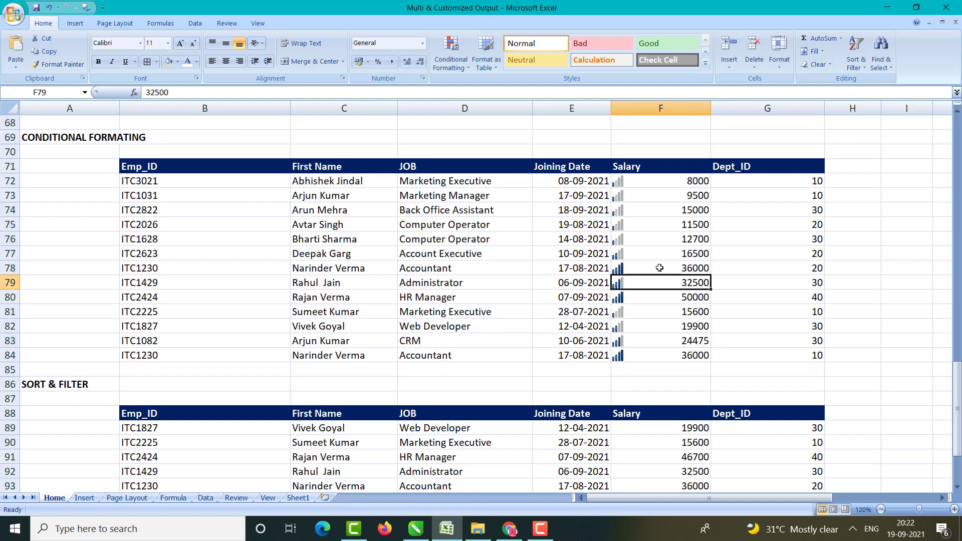
left_click(659, 269)
left_click(638, 307)
left_click(639, 297)
left_click(636, 352)
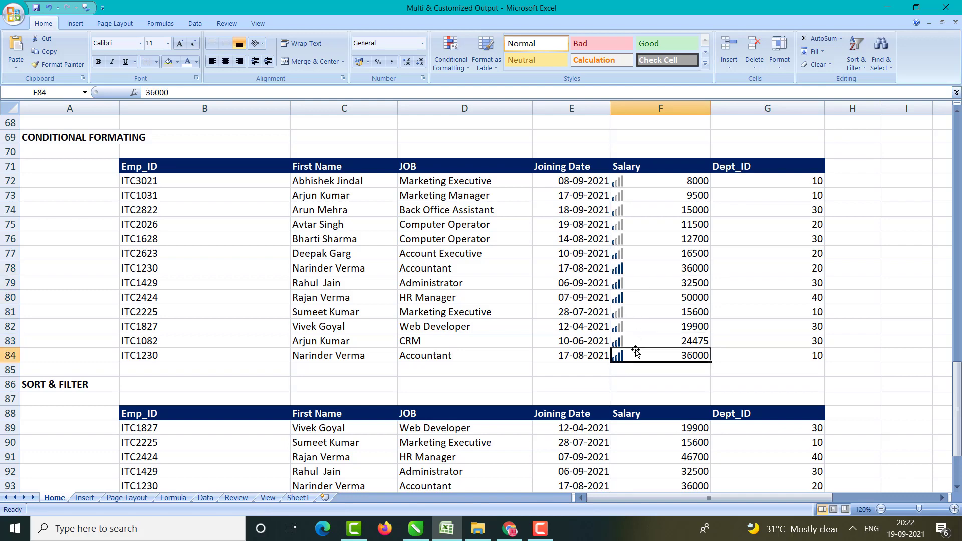
left_click(444, 62)
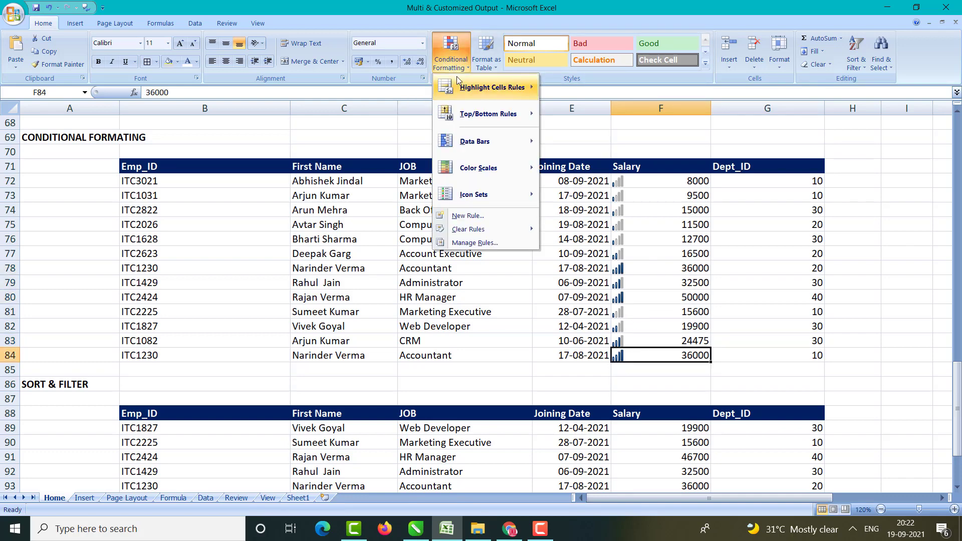
mouse_move(497, 196)
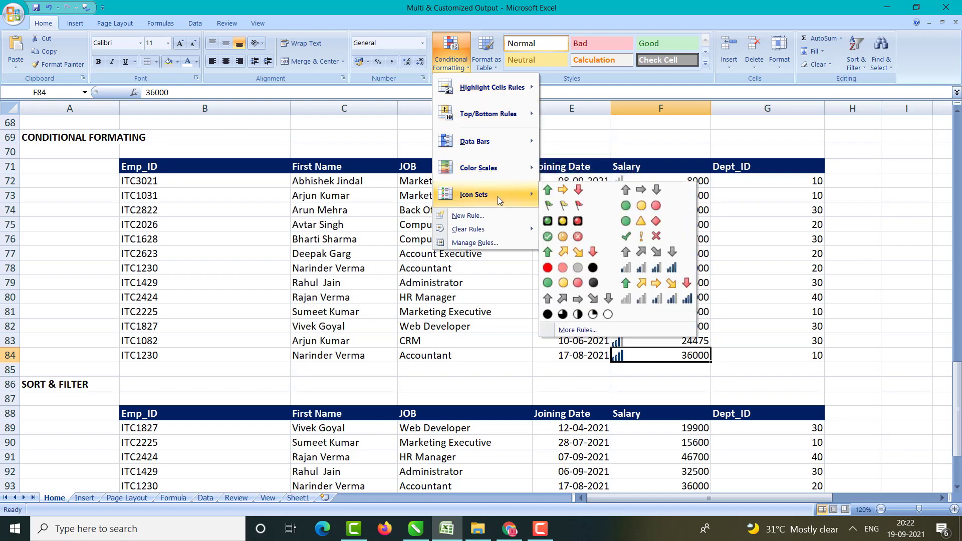
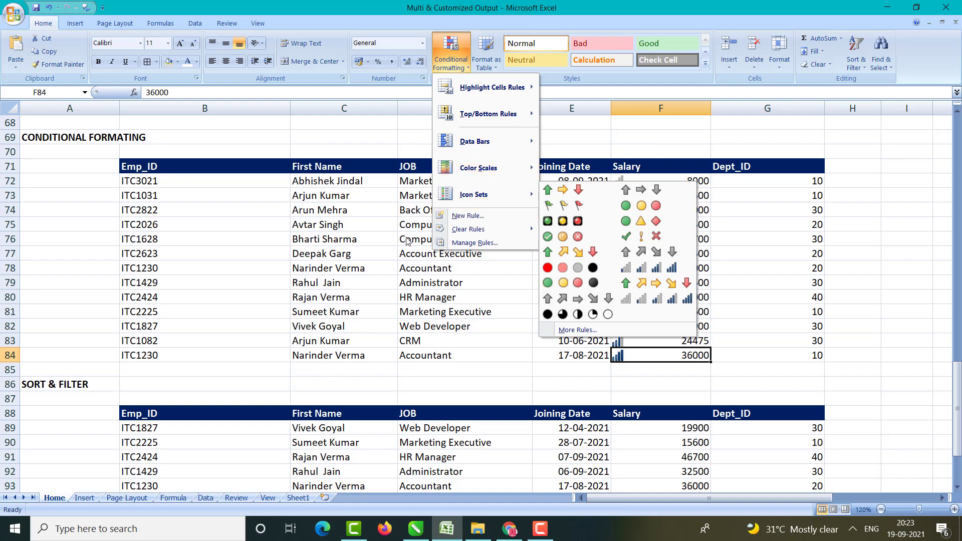
Step: Select the whole table under the SORT & FILTER heading, B88:G100, and sort it by Emp_ID from A to Z
scroll(310, 273, "down", 4)
scroll(251, 279, "down", 1)
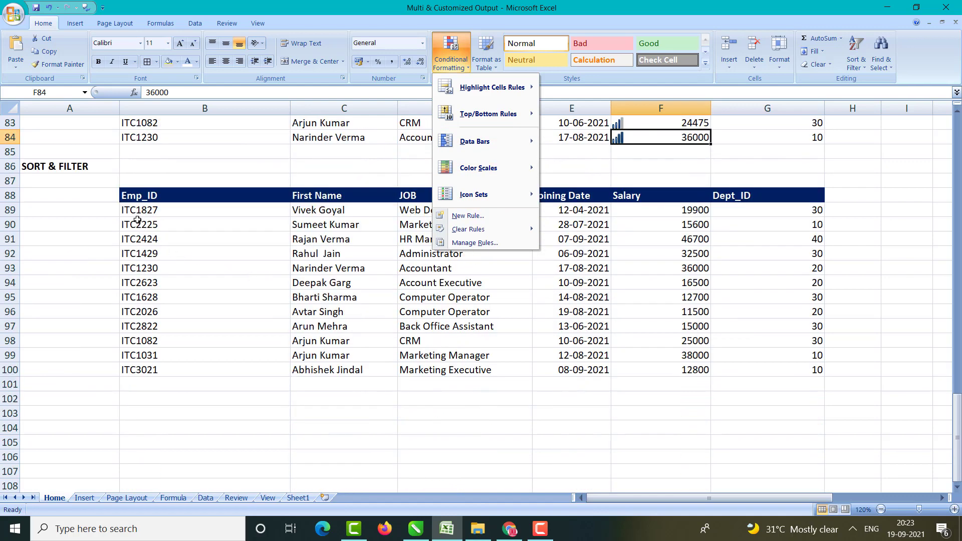
left_click(213, 177)
left_click_drag(136, 193, 762, 369)
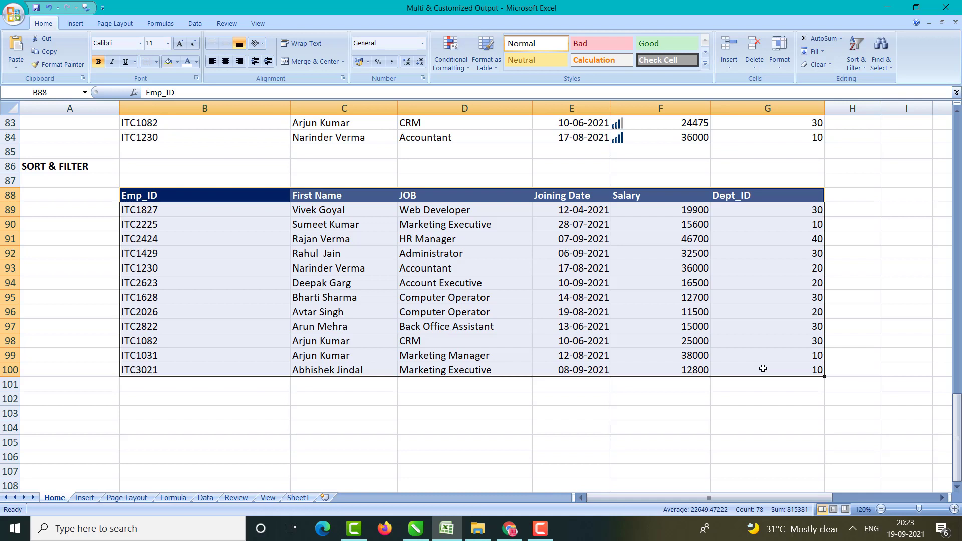
left_click(855, 68)
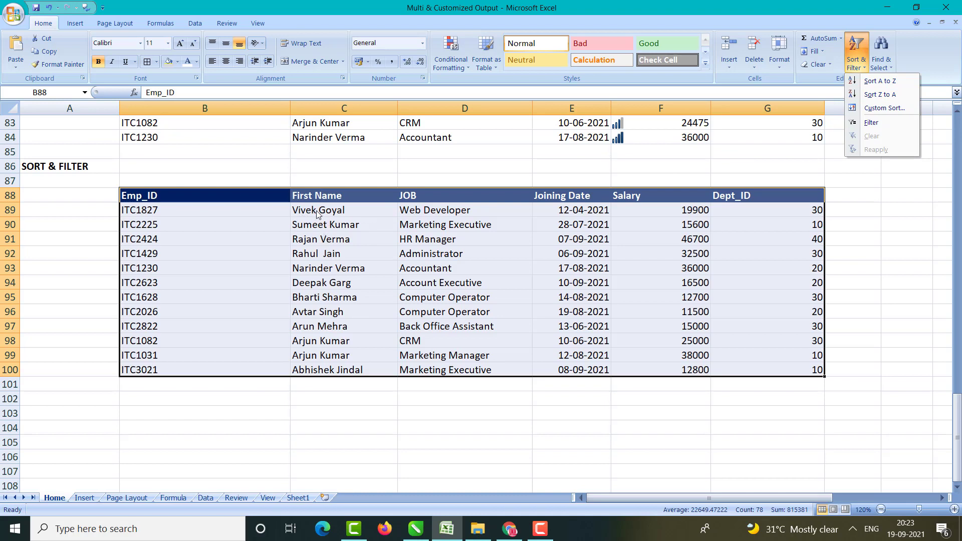
left_click(869, 81)
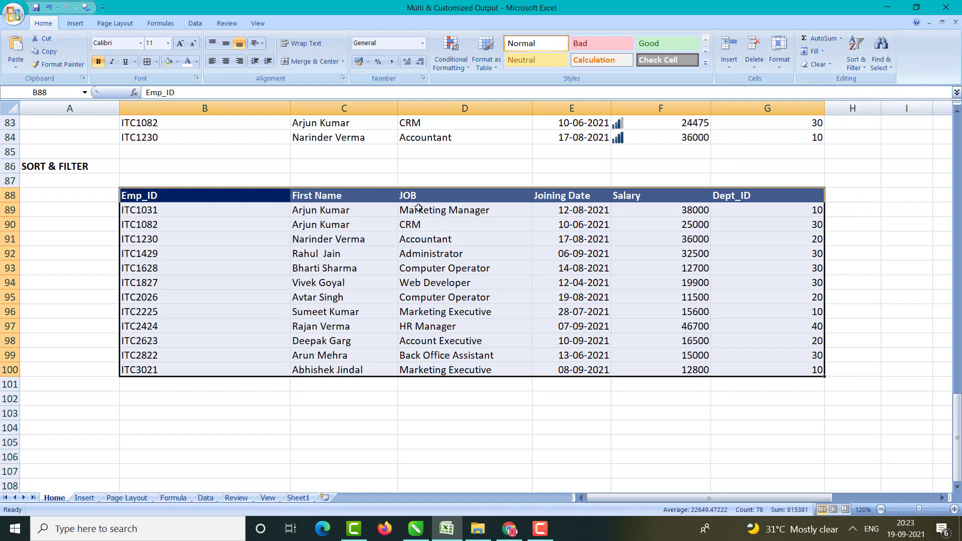
Step: Custom-sort the table by Joining Date on Values from Oldest to Newest, and check the first and last dates
left_click(855, 57)
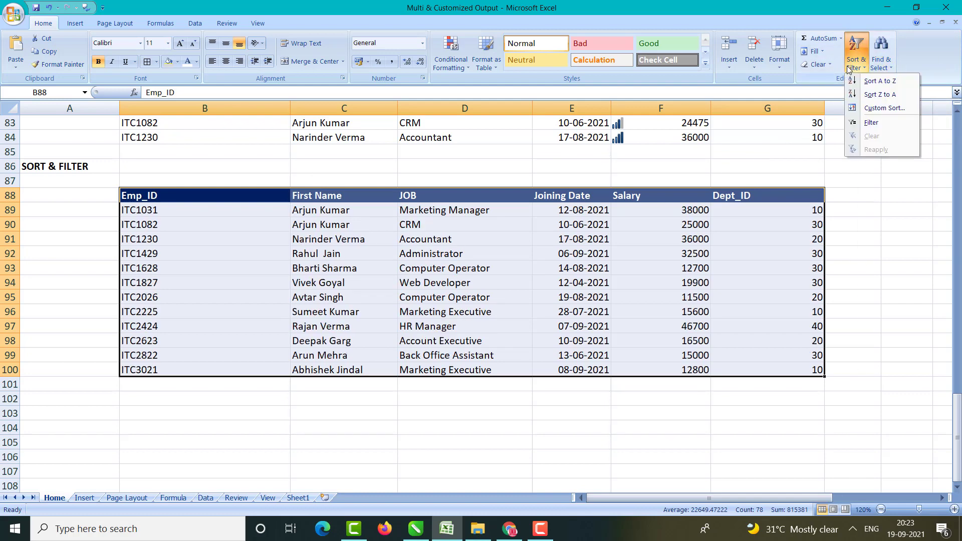
left_click(881, 109)
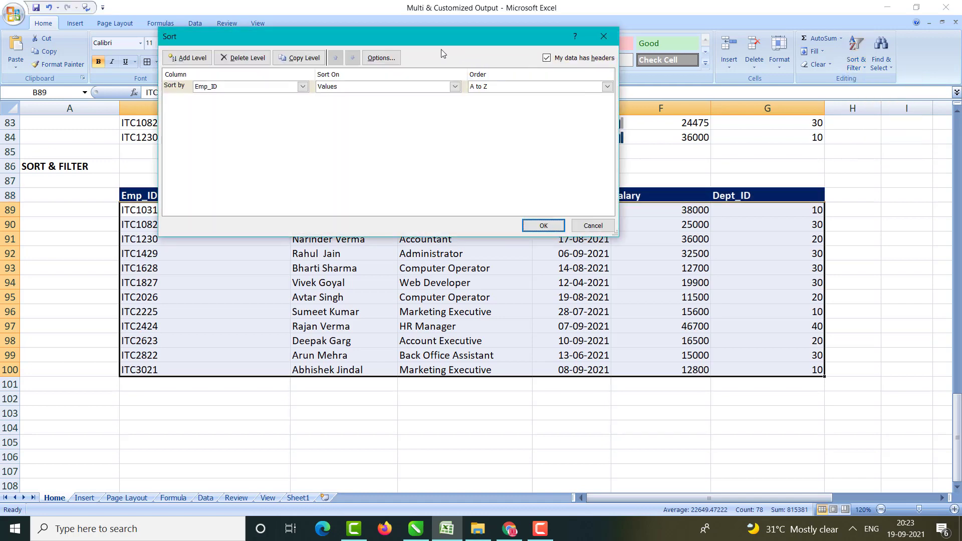
left_click_drag(431, 38, 467, 271)
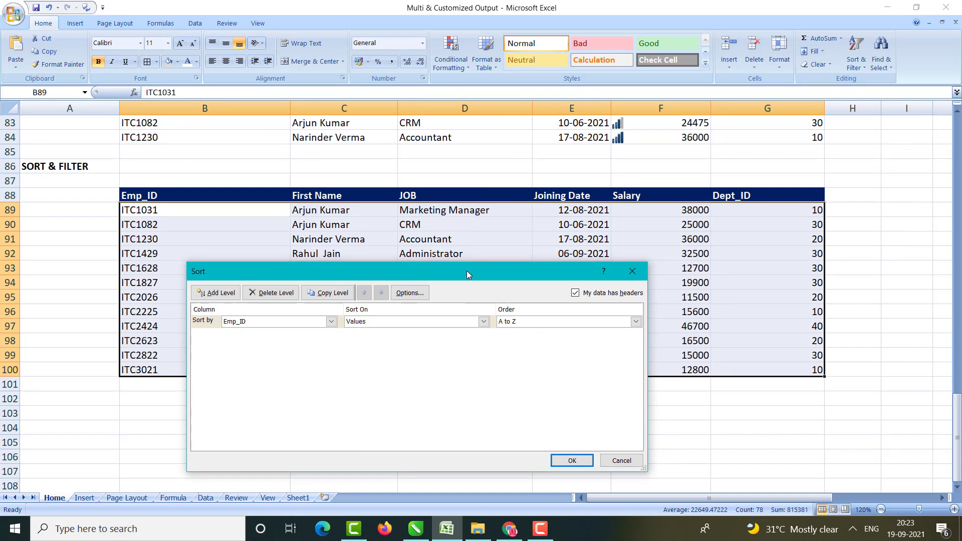
left_click(281, 323)
left_click(374, 324)
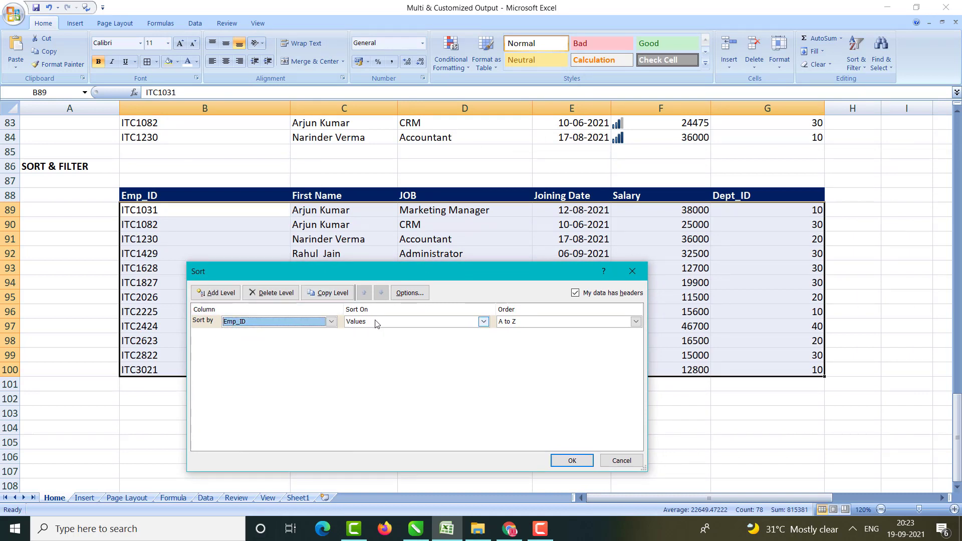
left_click(377, 324)
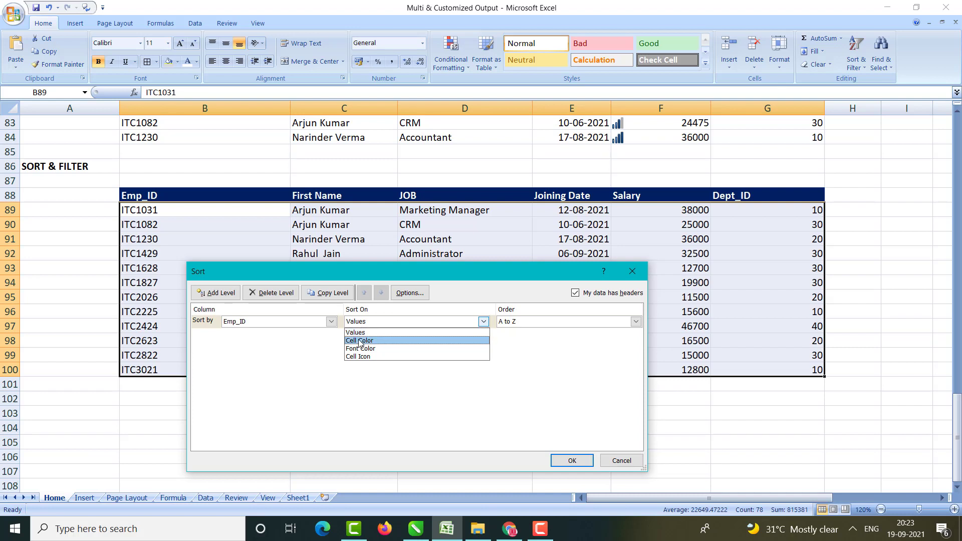
left_click(378, 333)
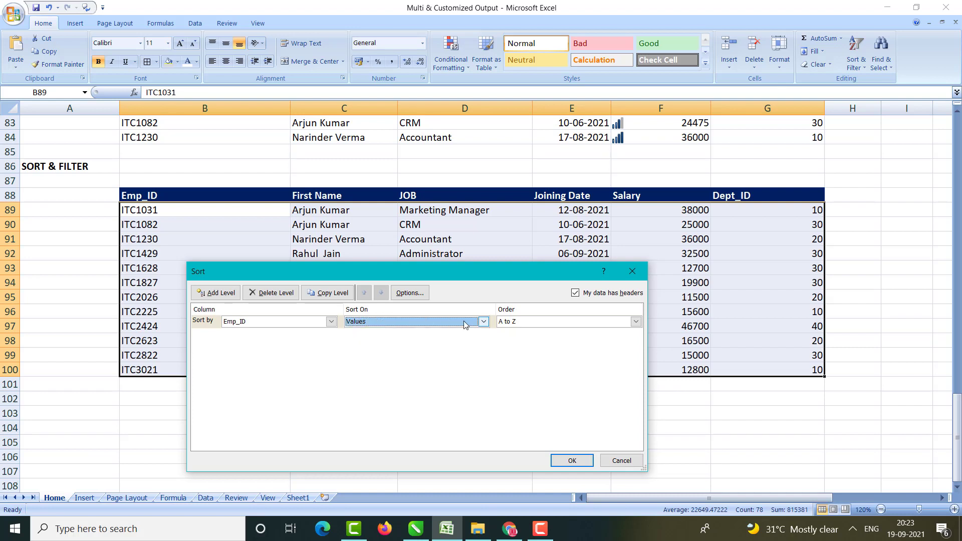
left_click(517, 322)
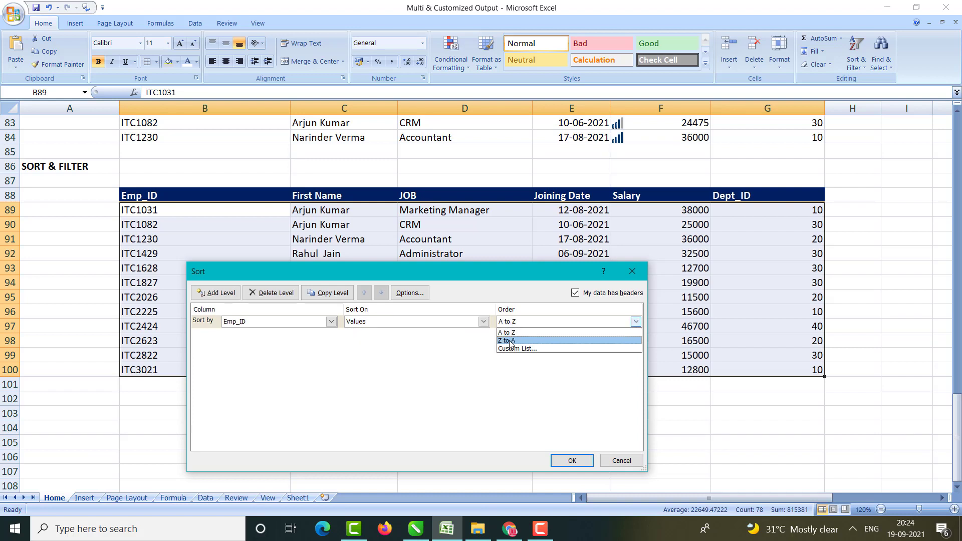
left_click(331, 321)
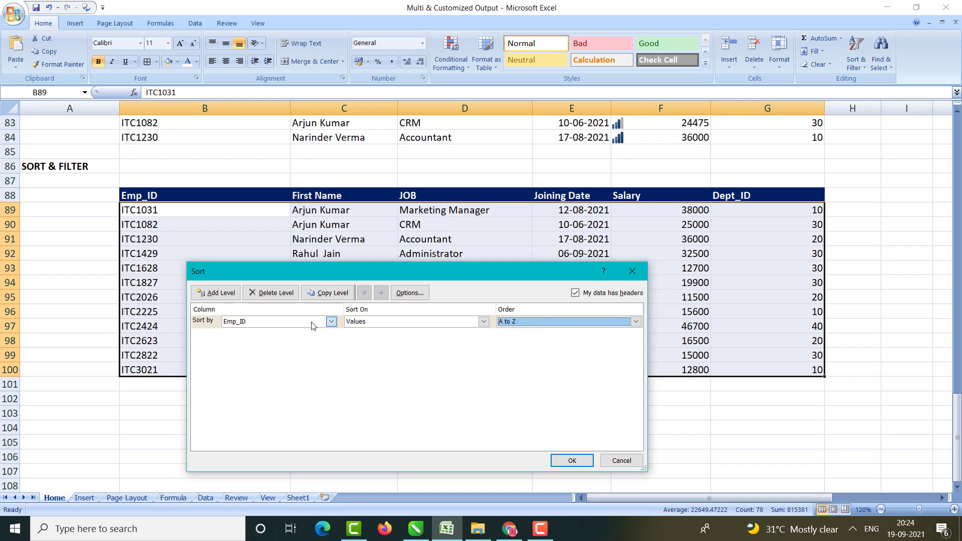
left_click(331, 322)
left_click(251, 358)
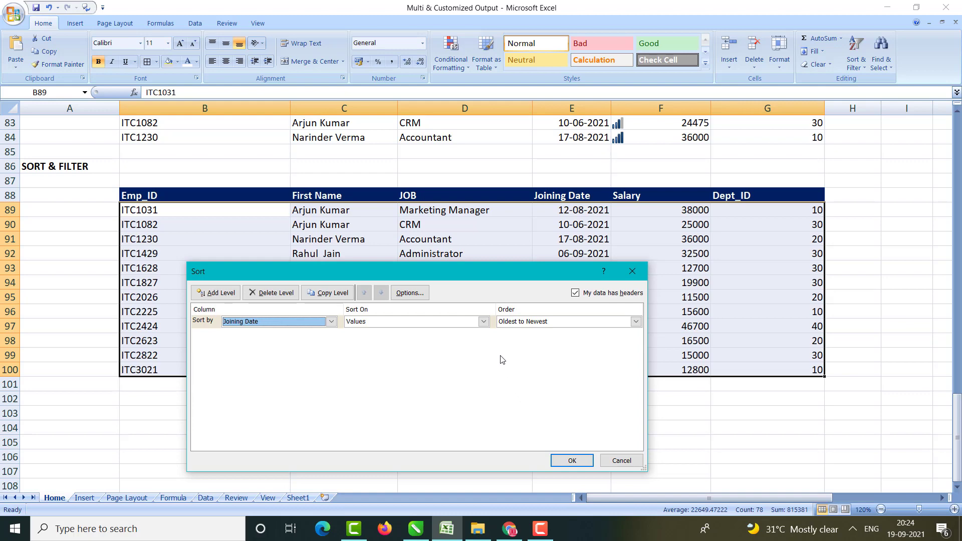
left_click(572, 460)
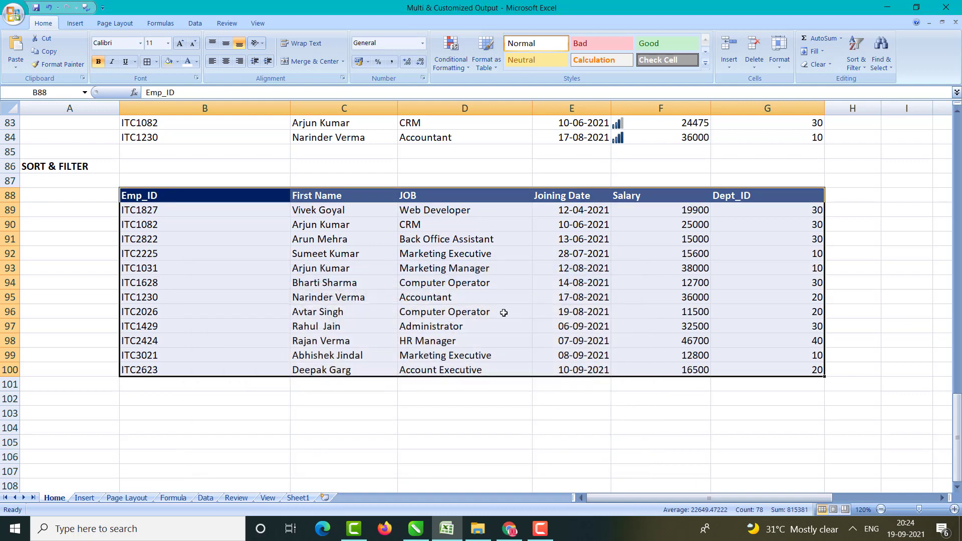
left_click(566, 210)
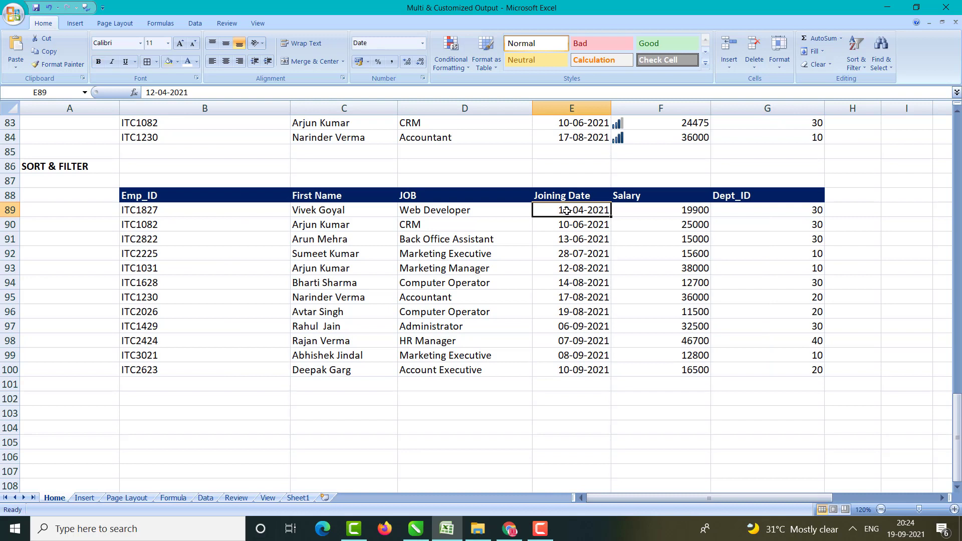
left_click(542, 370)
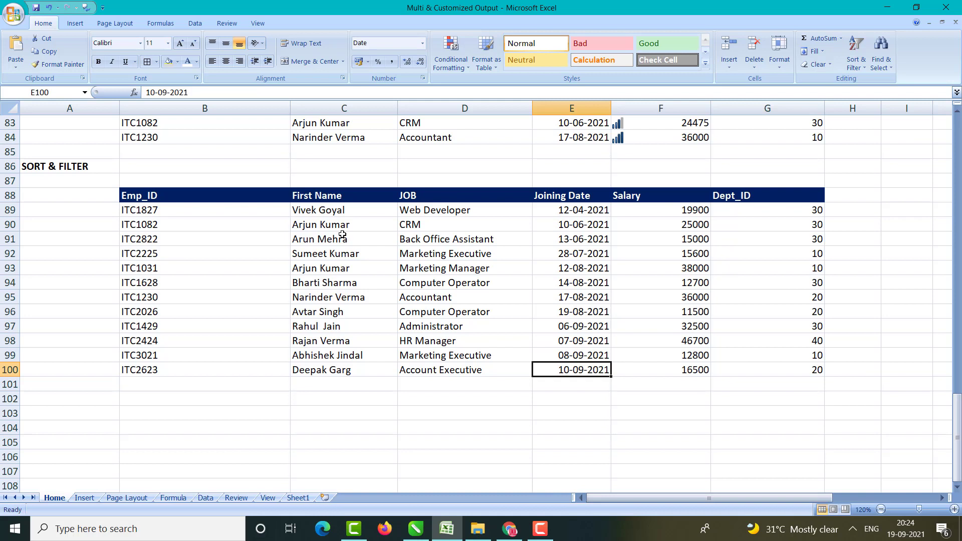
Step: Turn on filtering for the headers of the whole SORT & FILTER table, B88:G100
left_click_drag(140, 199, 756, 366)
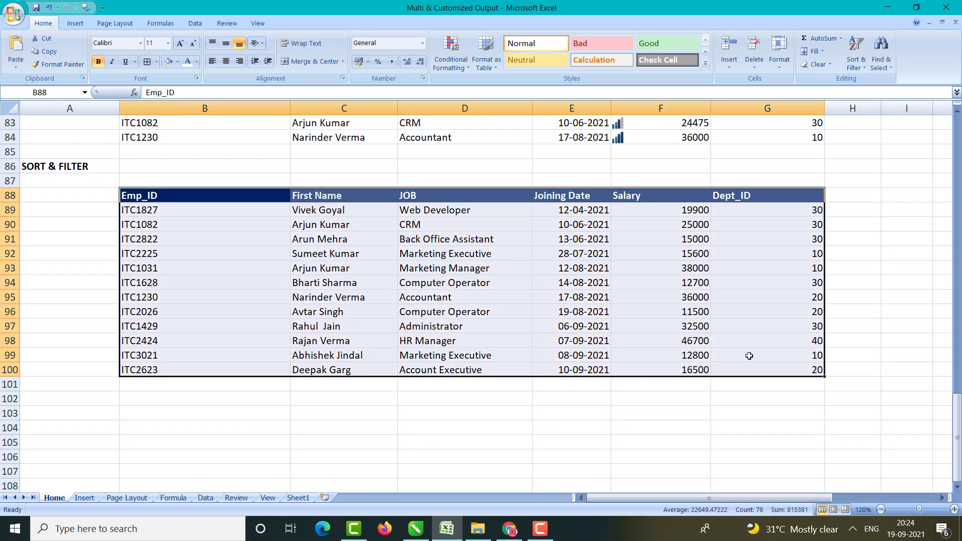
left_click(855, 59)
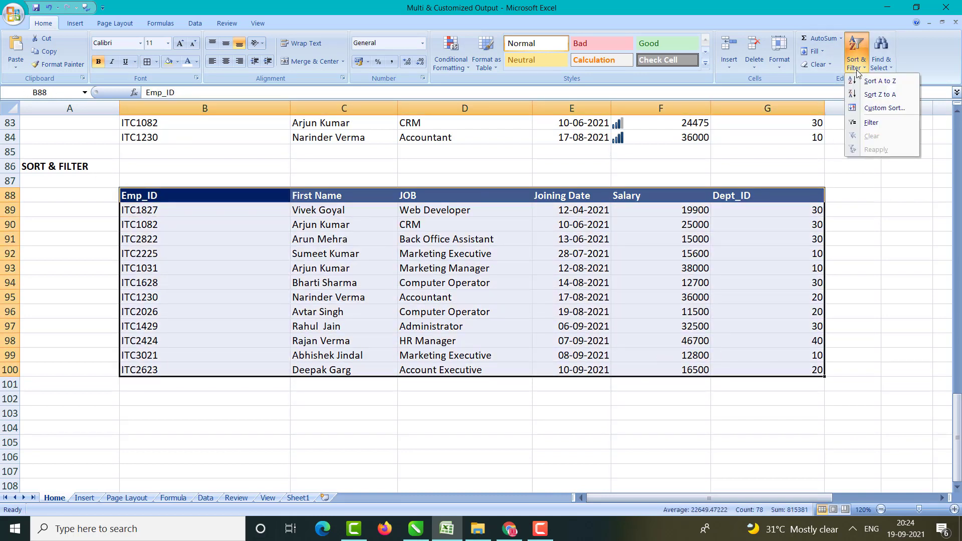
left_click(876, 123)
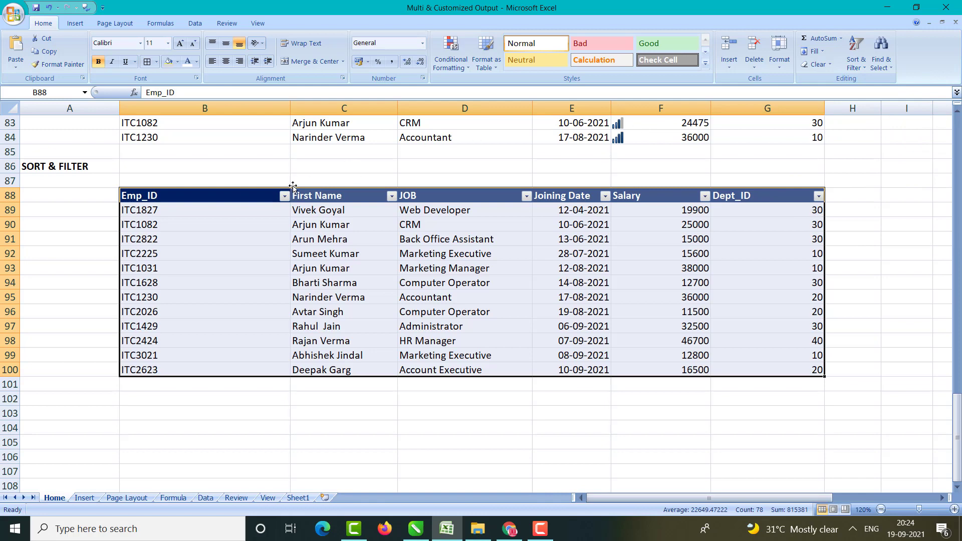
left_click(287, 415)
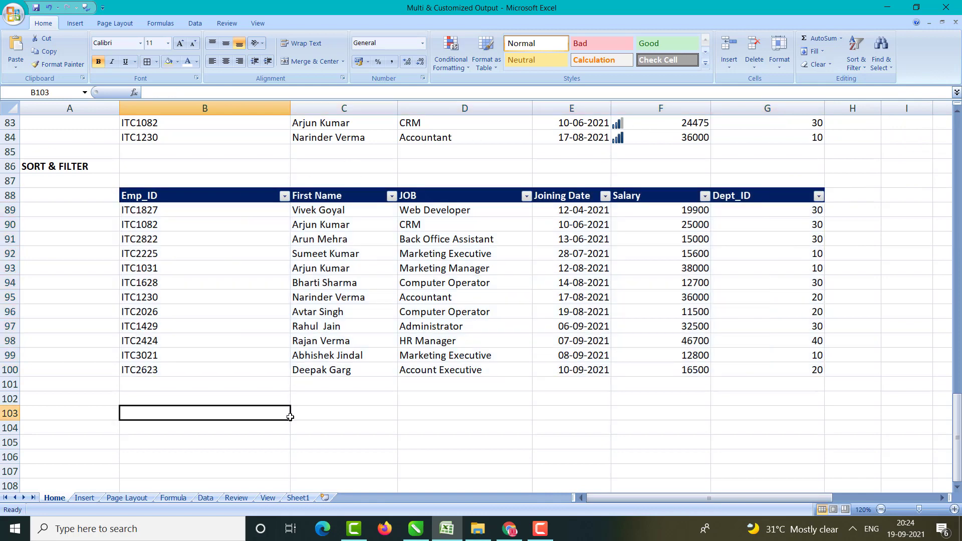
Step: Filter the Emp_ID column to the Accountant's employee ID only, and look at the JOB column's filter choices
left_click(284, 196)
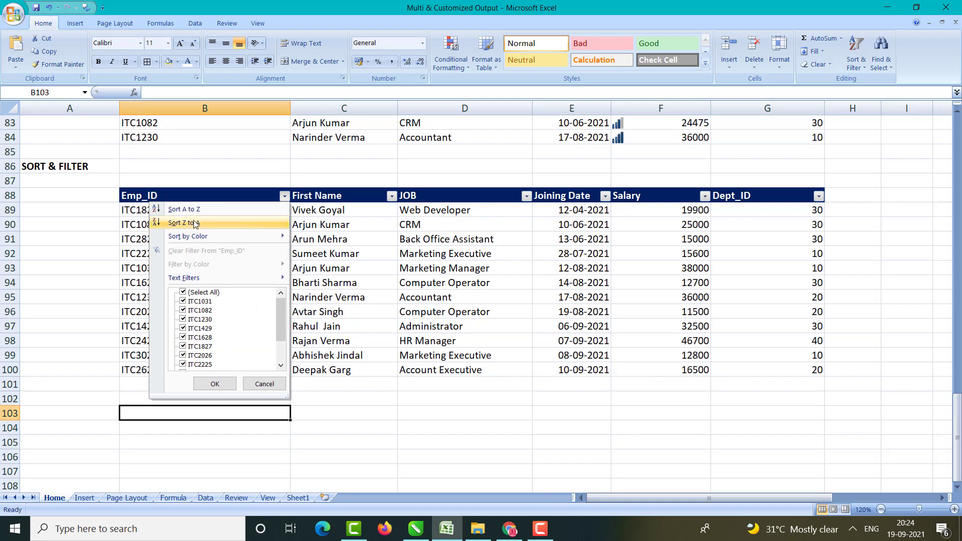
left_click(183, 293)
left_click(183, 319)
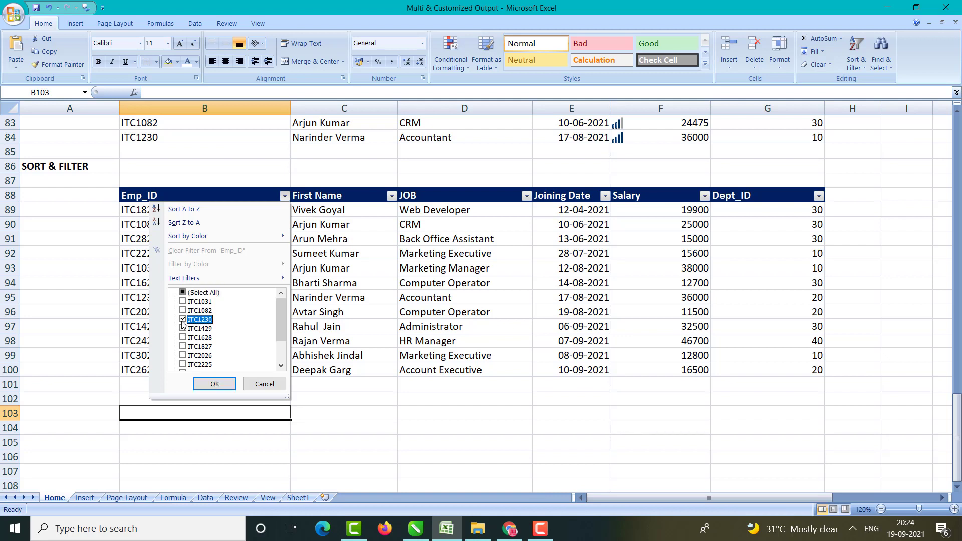
left_click(214, 383)
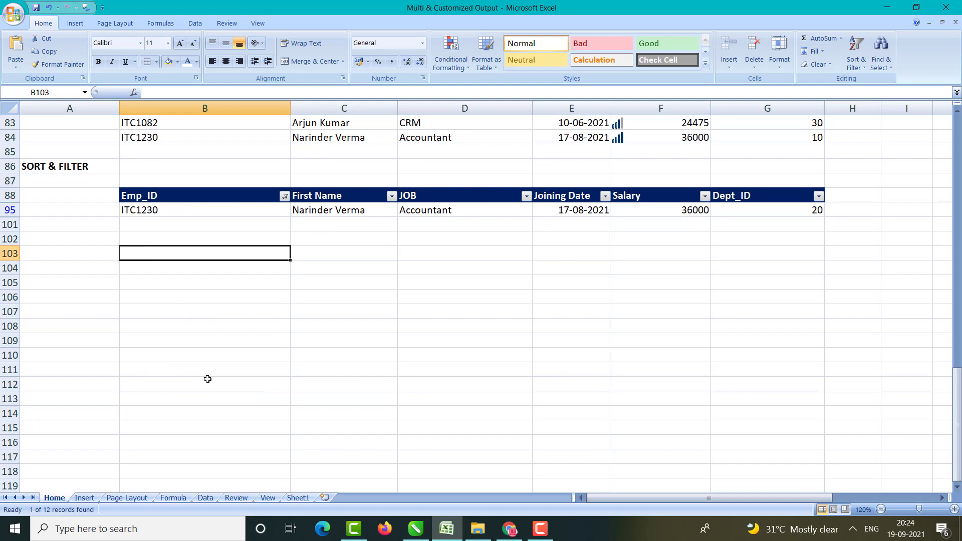
left_click(526, 196)
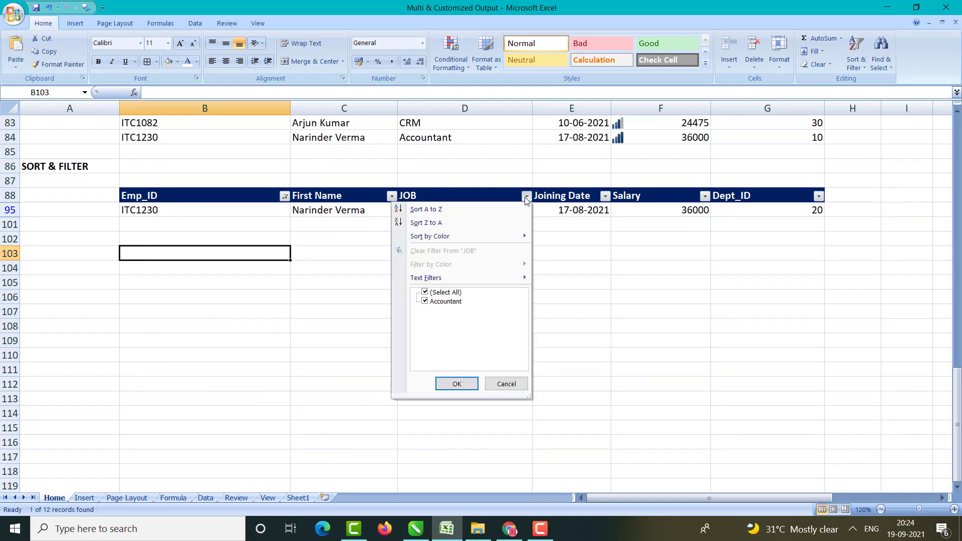
left_click(605, 196)
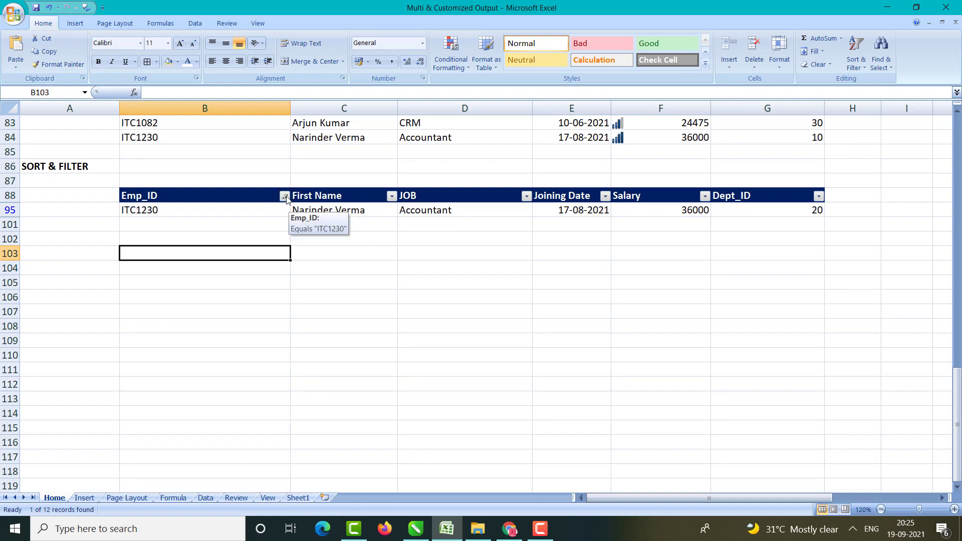
Step: Reset the Emp_ID filter to include all employee IDs
left_click(284, 196)
left_click(183, 292)
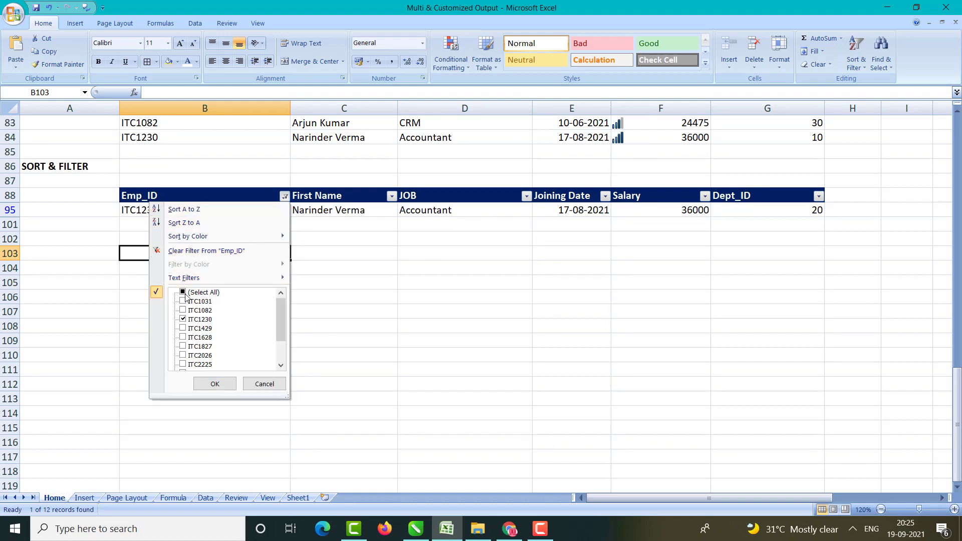
left_click(215, 384)
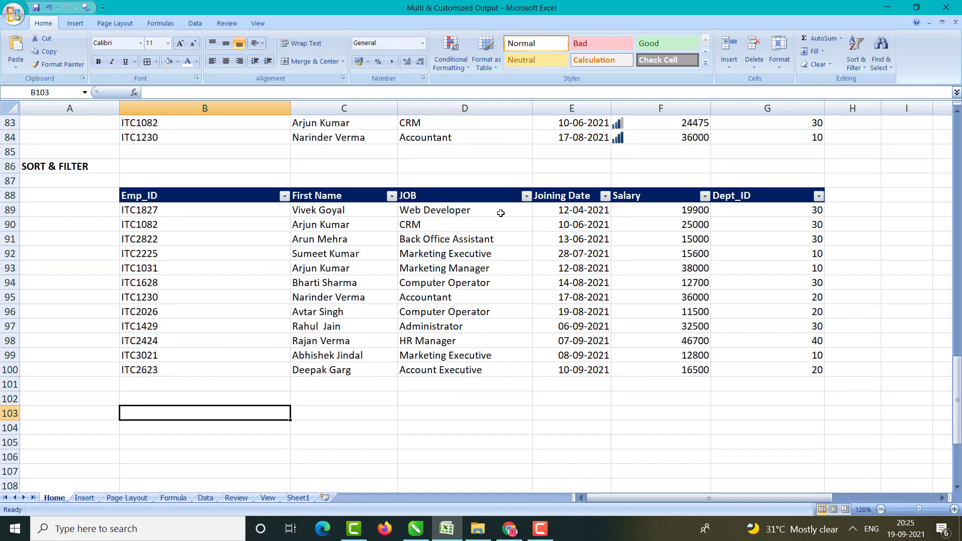
Step: Filter the JOB column to Computer Operator only, and highlight the filtered rows
left_click(526, 197)
left_click(425, 292)
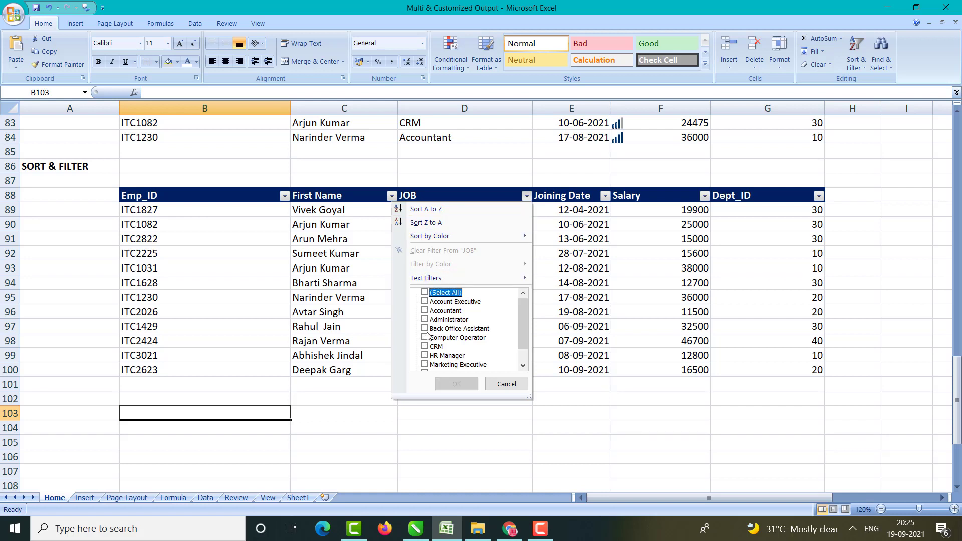
left_click(425, 339)
left_click(456, 383)
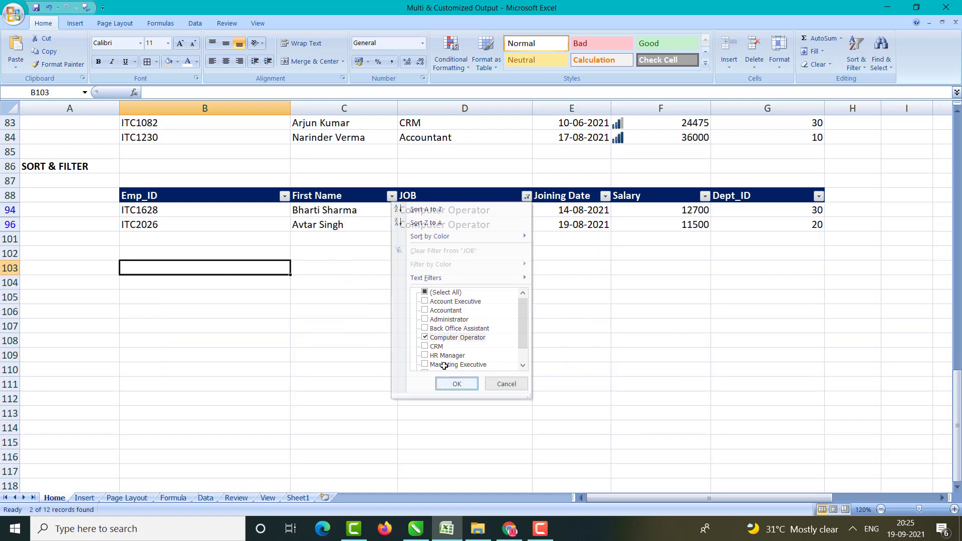
left_click(402, 254)
left_click_drag(191, 209, 771, 226)
left_click(715, 200)
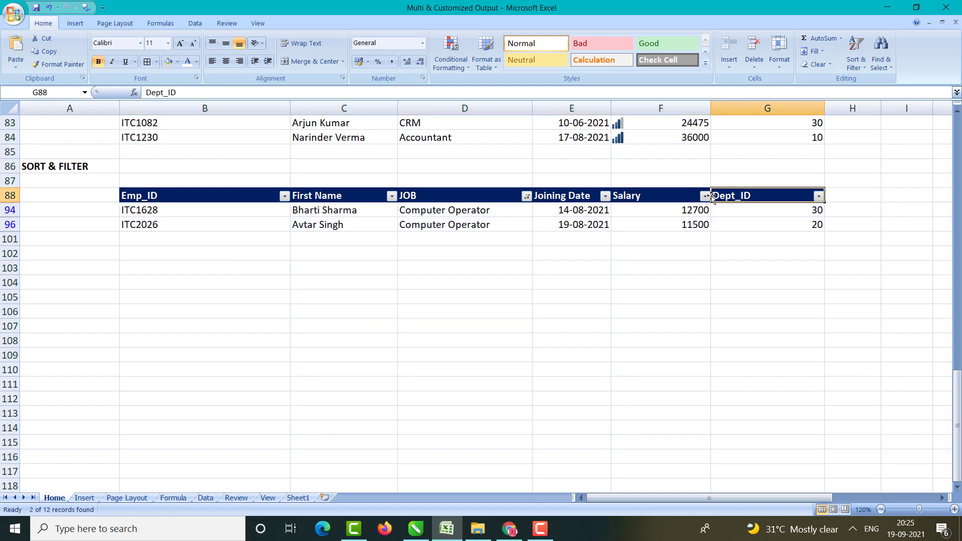
Step: Look at the Salary column's filter choices, and reset the JOB filter to include all jobs
left_click(706, 195)
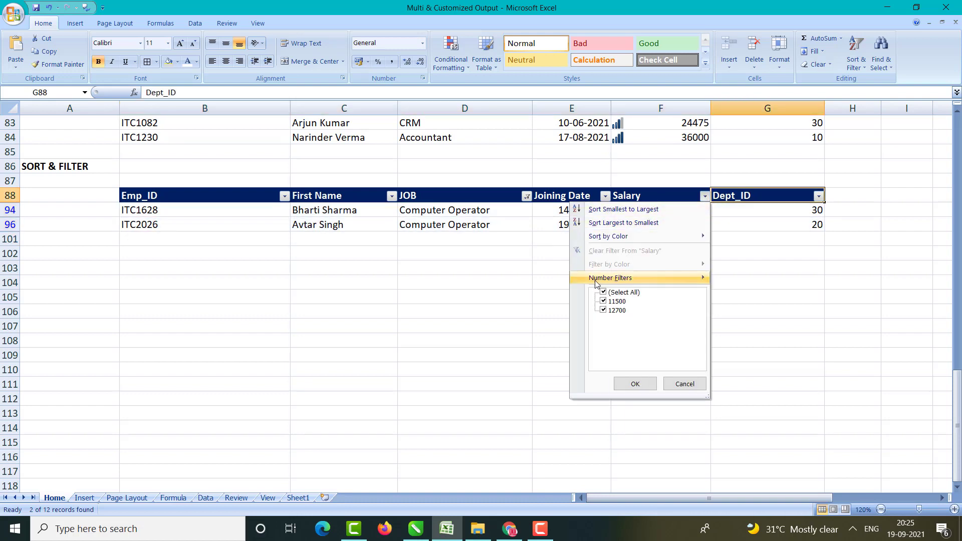
left_click(635, 384)
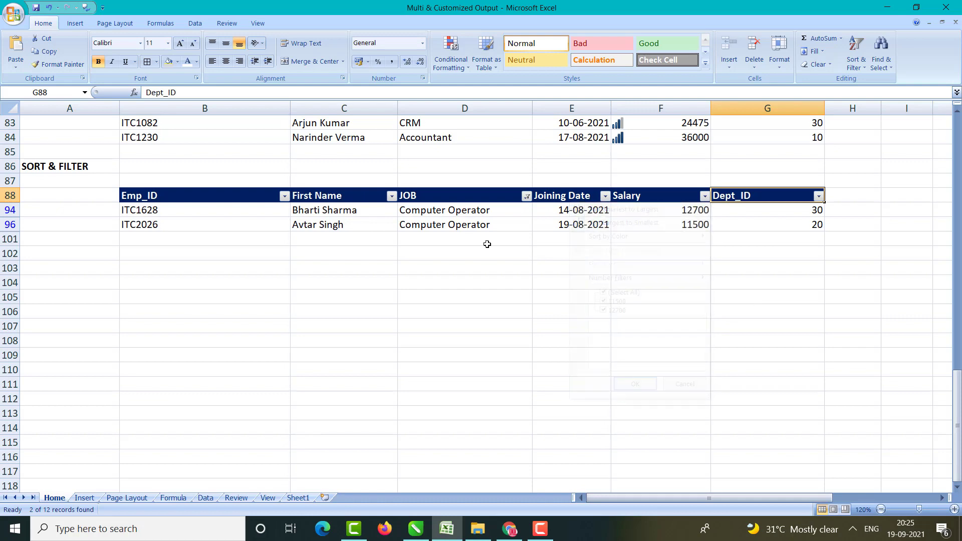
left_click(526, 196)
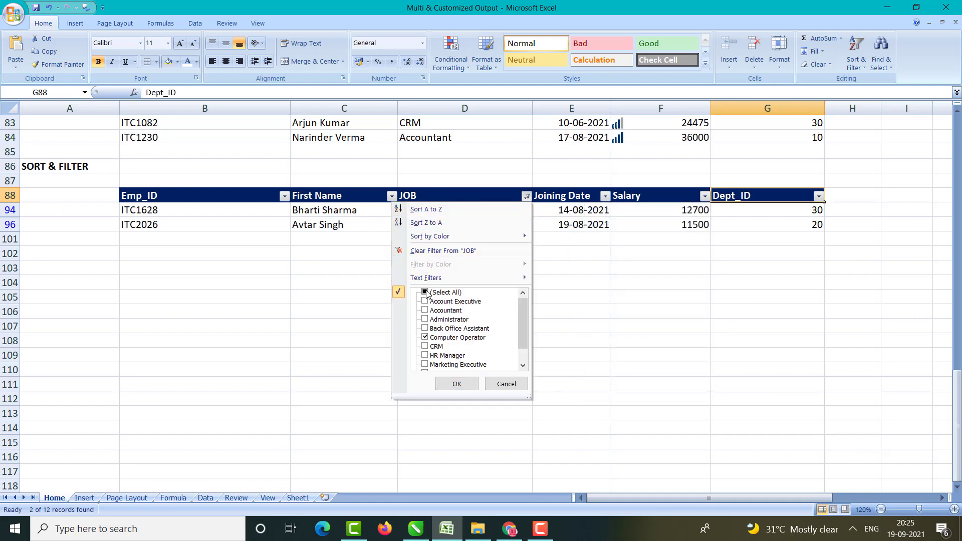
left_click(426, 292)
left_click(458, 384)
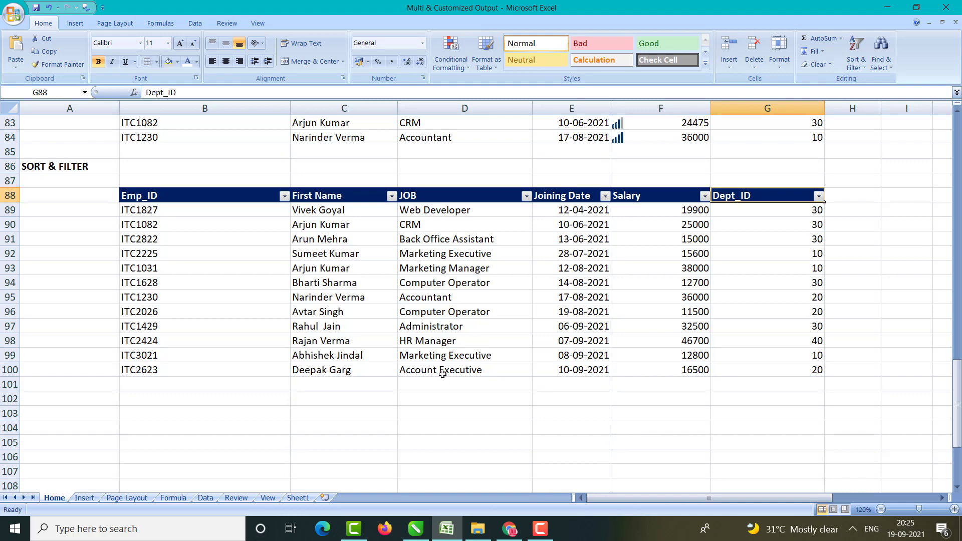
Step: Switch to the Insert worksheet and look through the SIRAAJ MEGA MART sales table
scroll(397, 311, "up", 5)
scroll(397, 311, "down", 2)
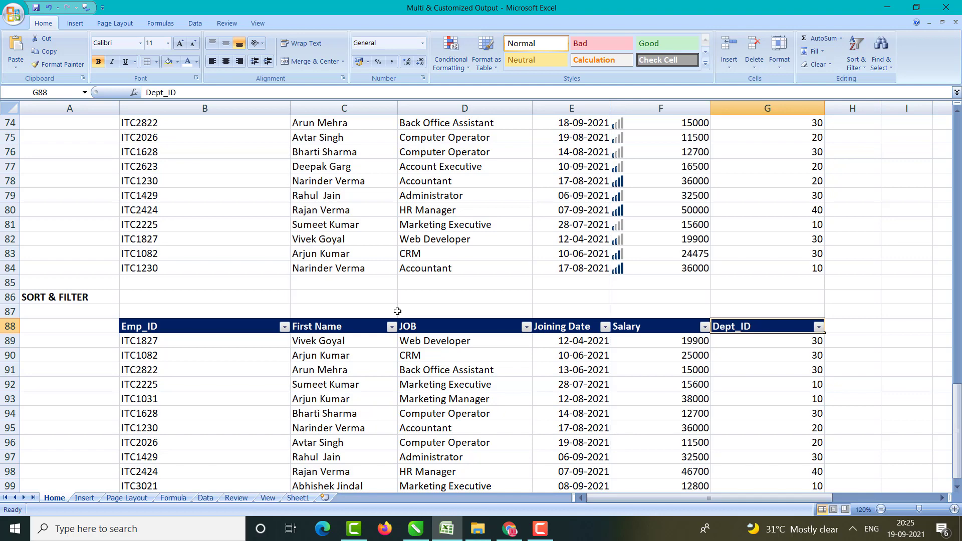
left_click(84, 497)
scroll(135, 341, "down", 2)
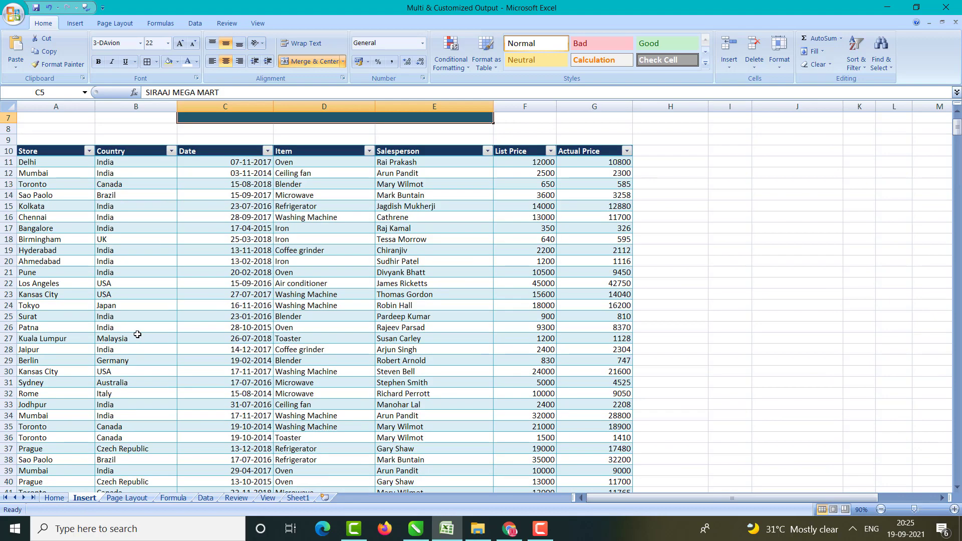
scroll(136, 308, "down", 2)
scroll(135, 303, "up", 3)
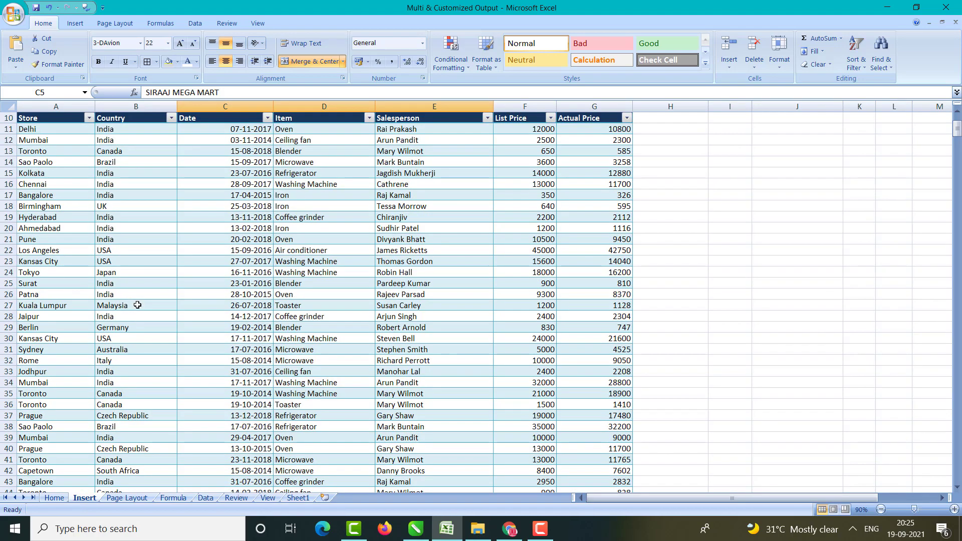
scroll(137, 305, "up", 1)
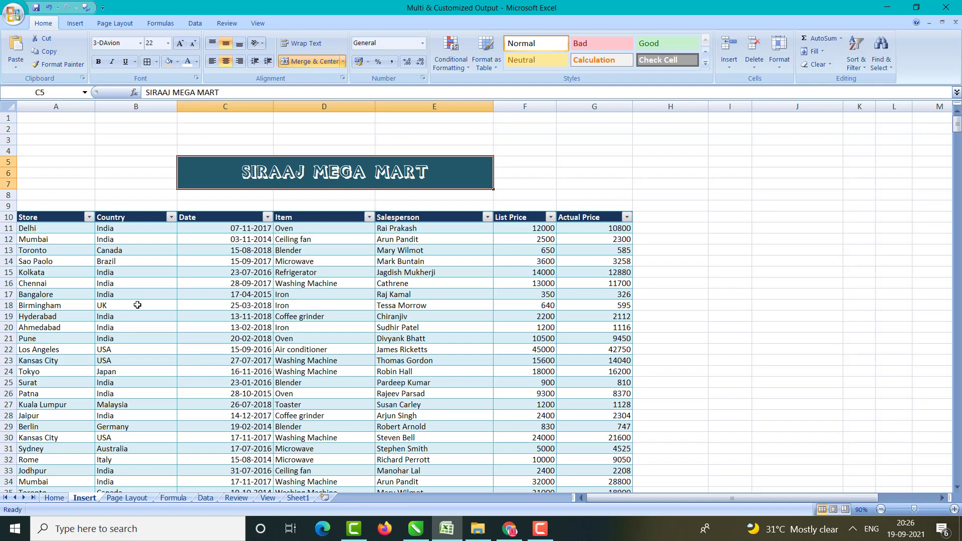
scroll(137, 305, "down", 4)
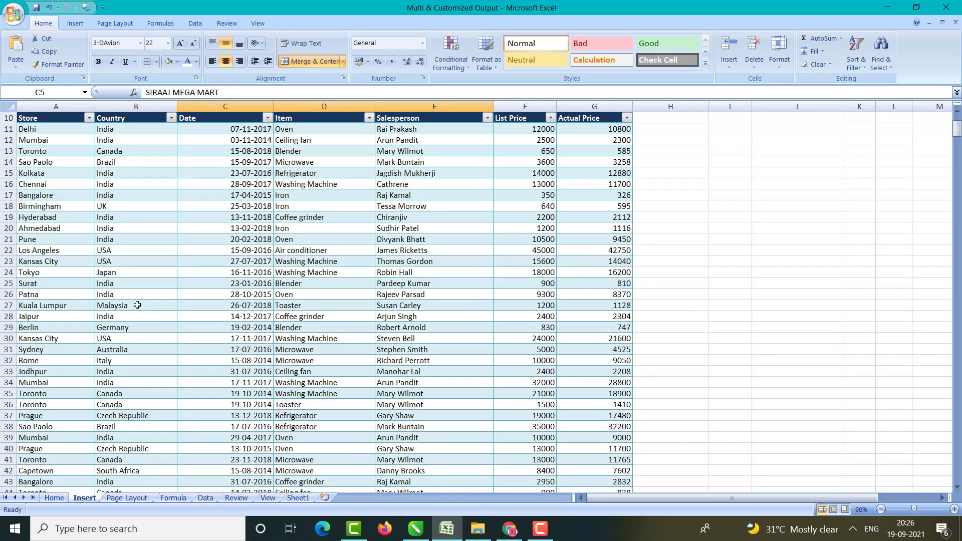
scroll(138, 304, "up", 2)
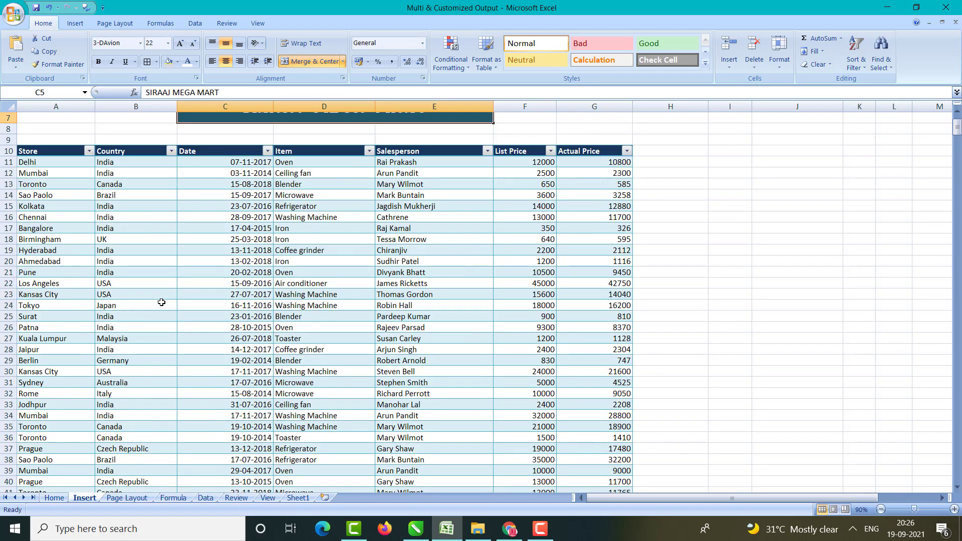
scroll(161, 302, "up", 2)
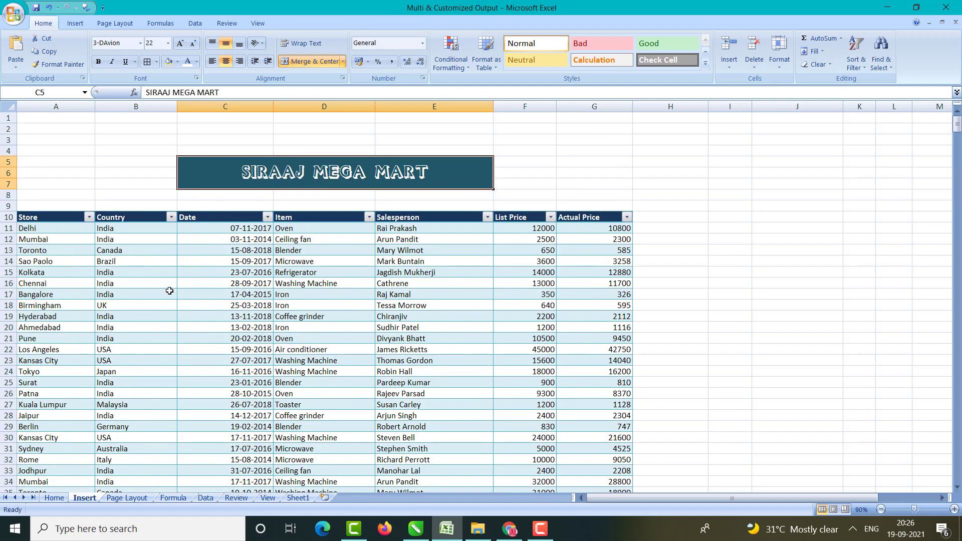
scroll(253, 220, "down", 1)
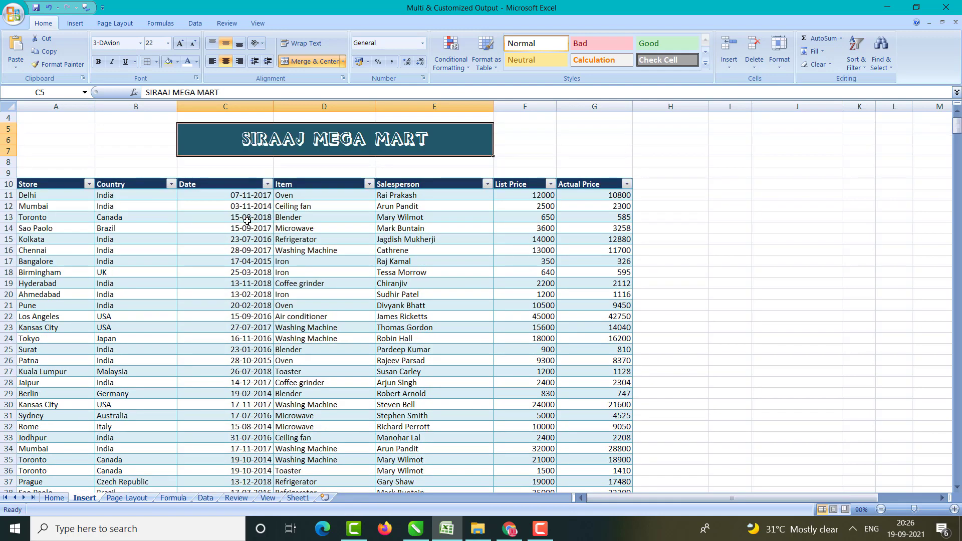
Step: Go through the sales table's columns from Store to Actual Price, highlighting sample entries in each
left_click(56, 186)
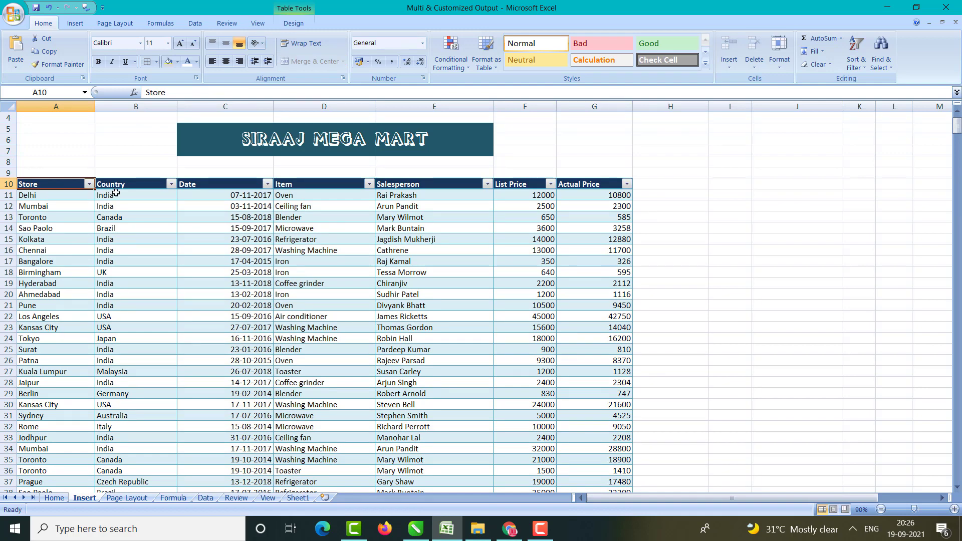
left_click_drag(112, 196, 136, 339)
left_click_drag(53, 196, 66, 381)
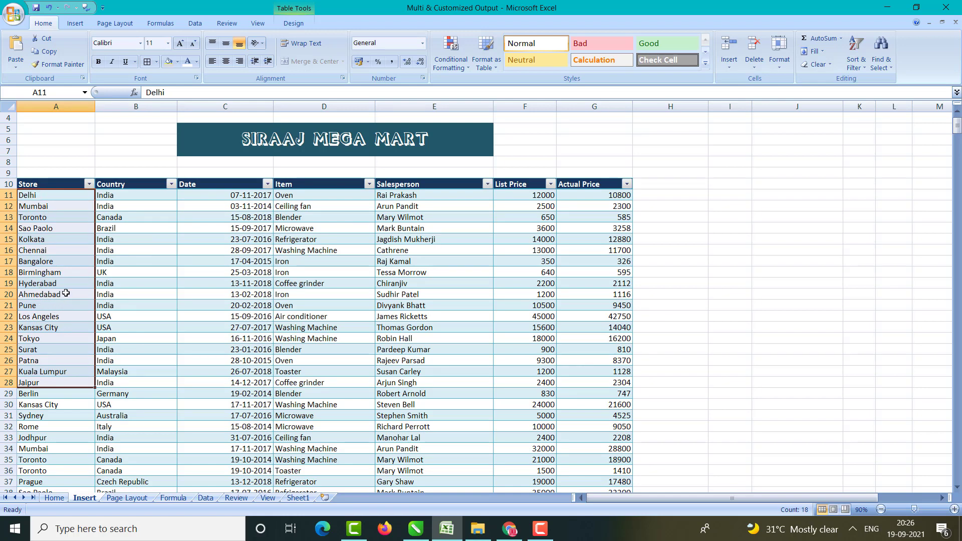
left_click(224, 197)
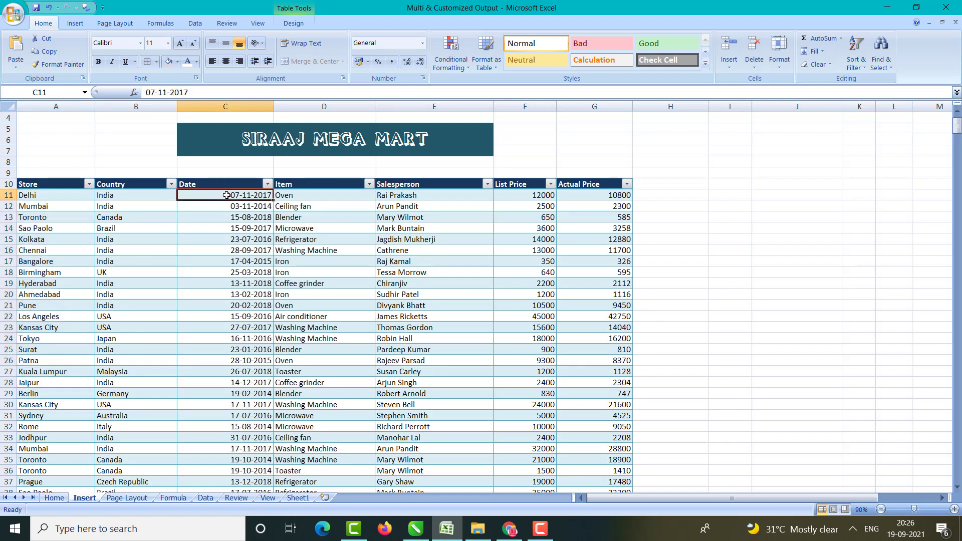
left_click(293, 196)
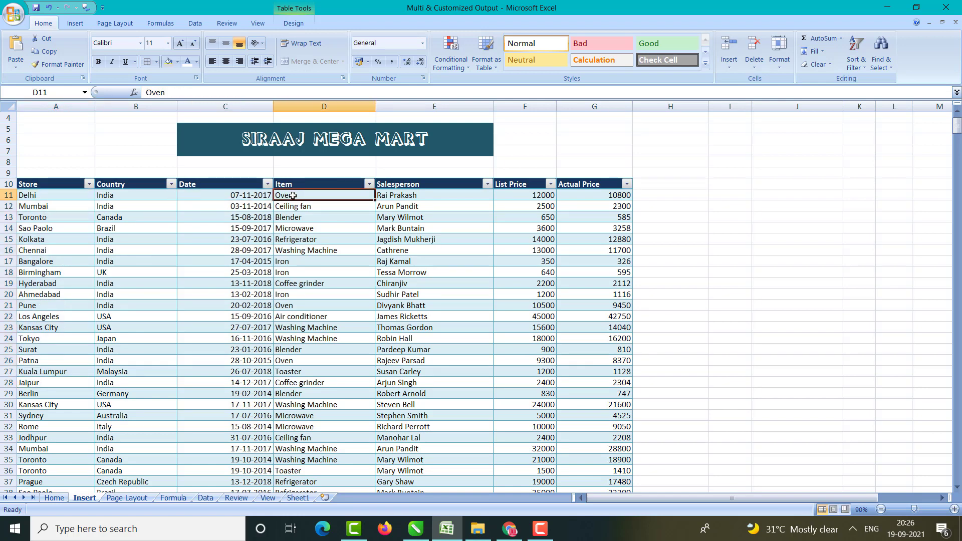
left_click(392, 196)
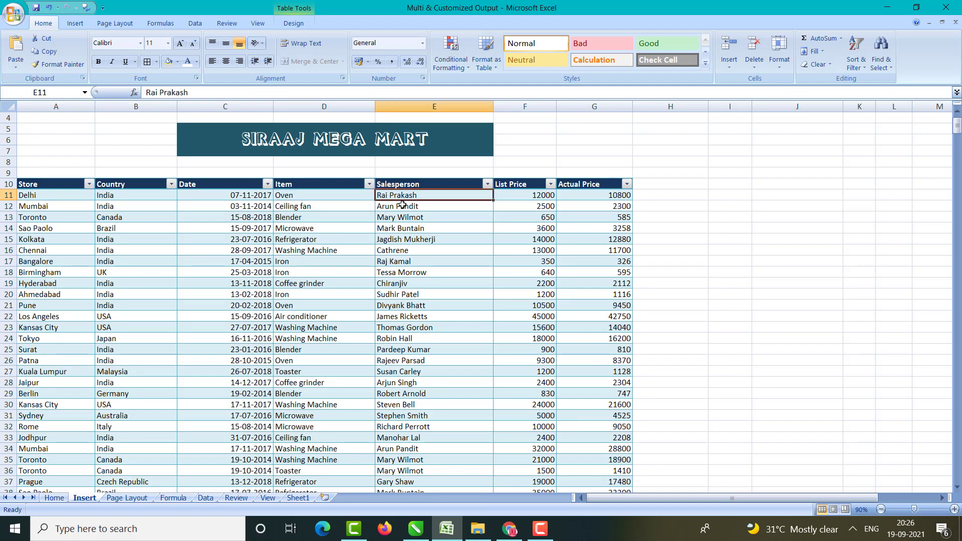
left_click(529, 196)
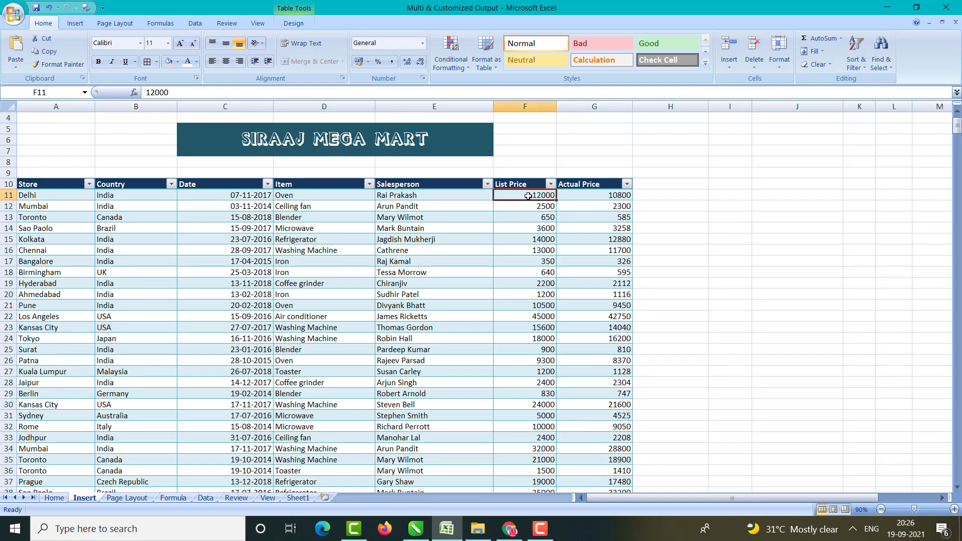
left_click(592, 197)
left_click(534, 197)
left_click_drag(576, 196, 589, 324)
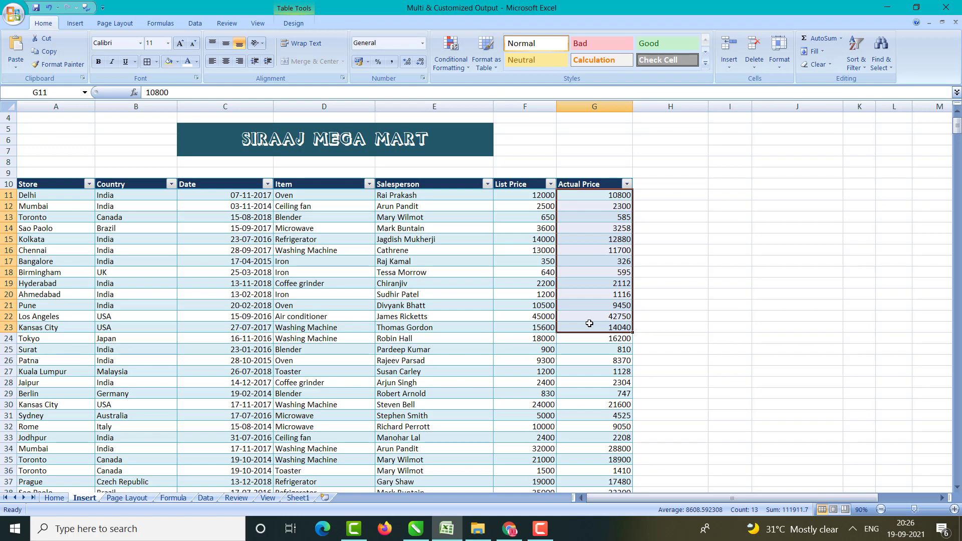
Step: Create a PivotTable from the whole sales table, A10:G49, placed on a new worksheet
scroll(378, 341, "down", 1)
scroll(82, 224, "up", 1)
left_click_drag(54, 184, 556, 478)
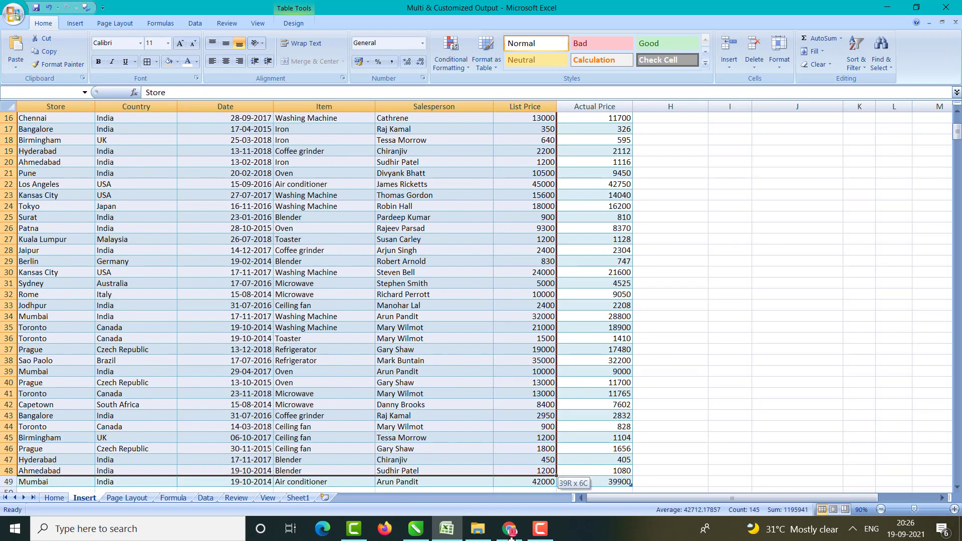
left_click_drag(511, 537, 573, 461)
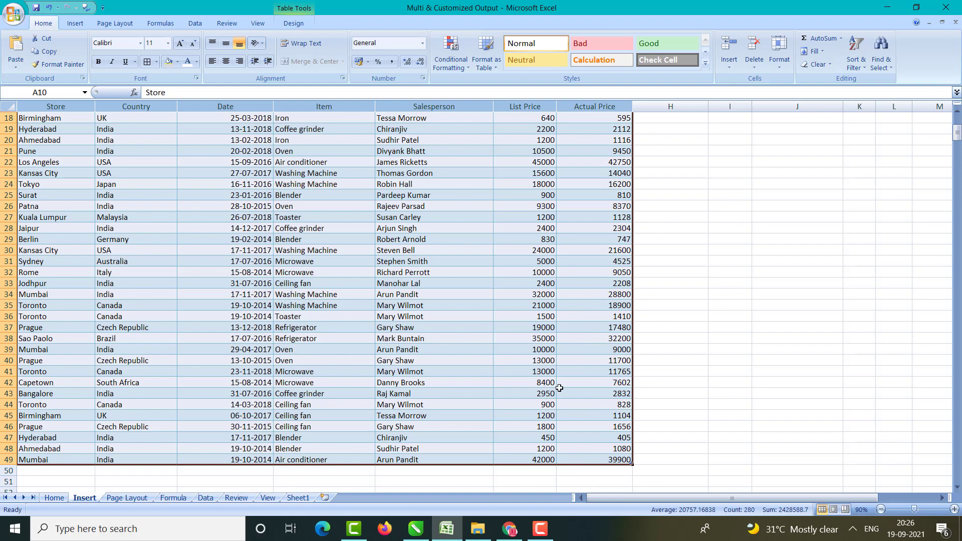
left_click(75, 23)
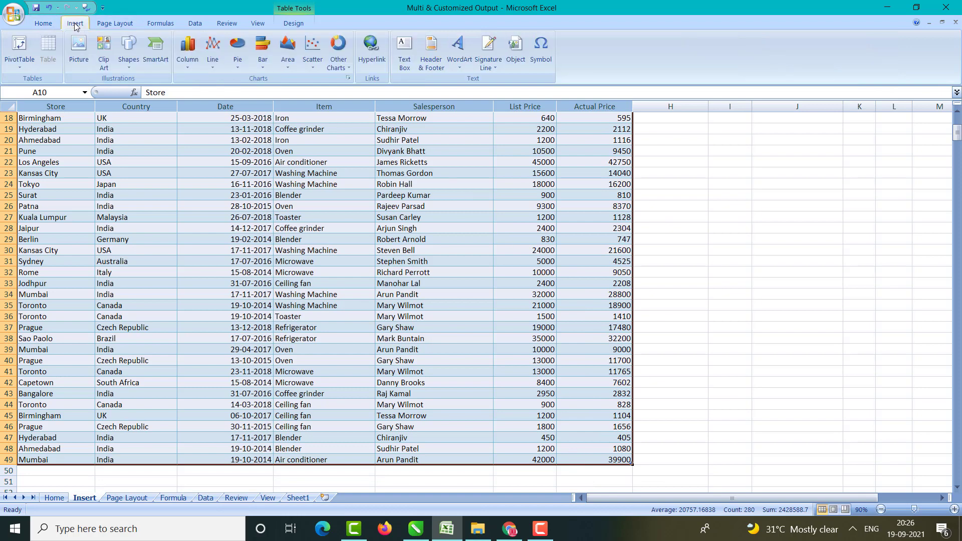
left_click(20, 68)
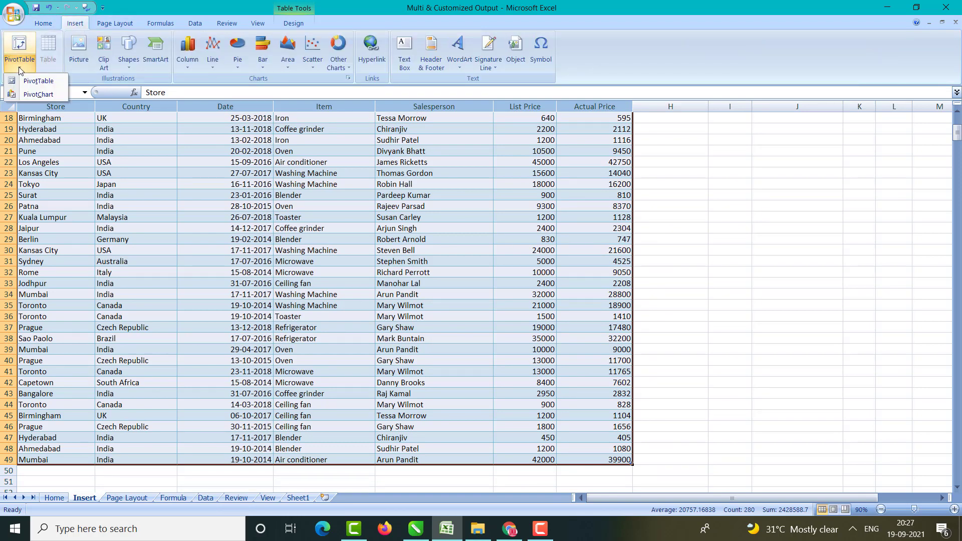
left_click(39, 86)
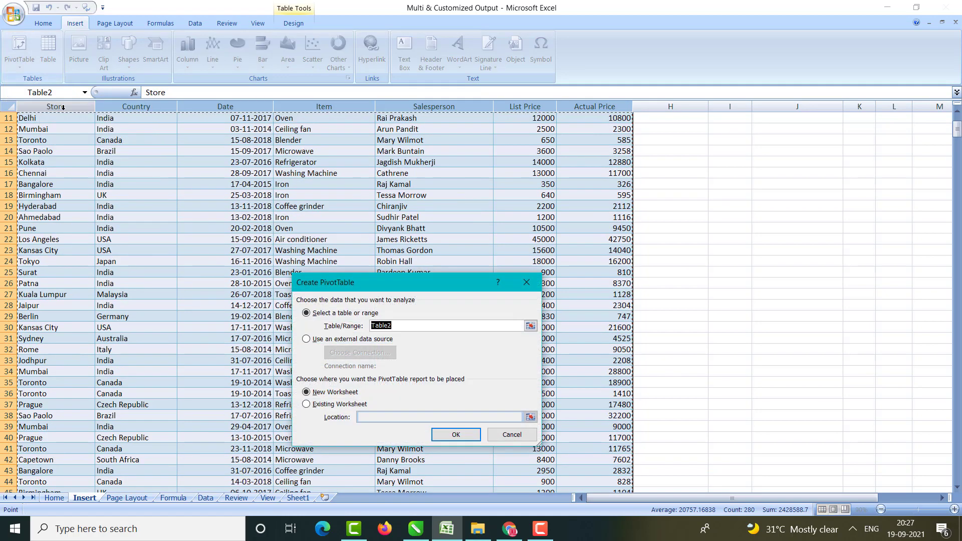
left_click_drag(302, 286, 619, 153)
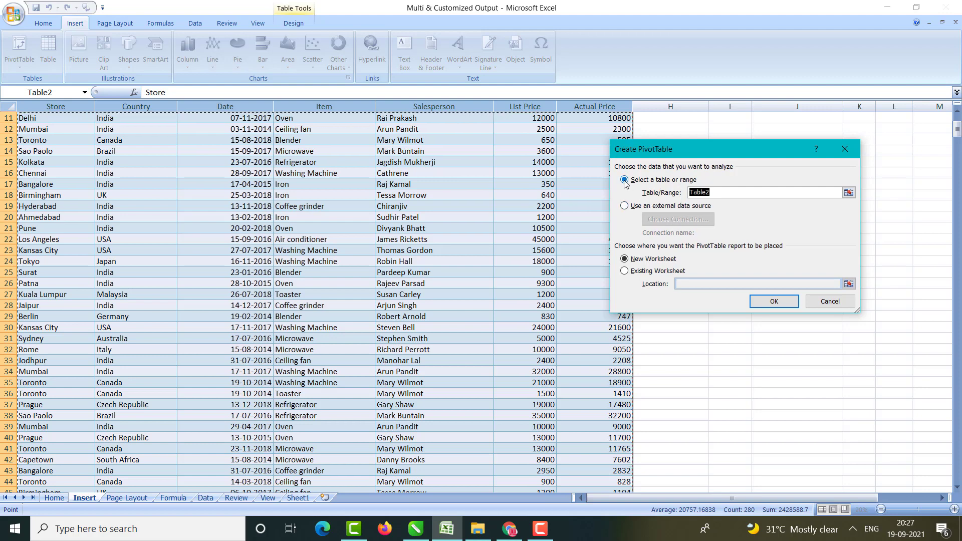
left_click(774, 301)
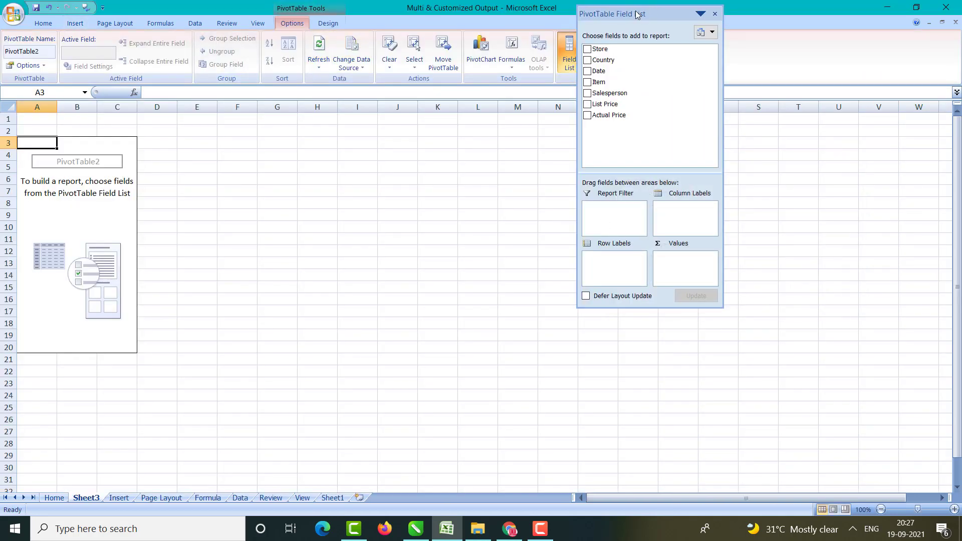
Step: Move the PivotTable Field List aside from the show/hide commands, and toggle it off and back on
left_click_drag(635, 13, 758, 4)
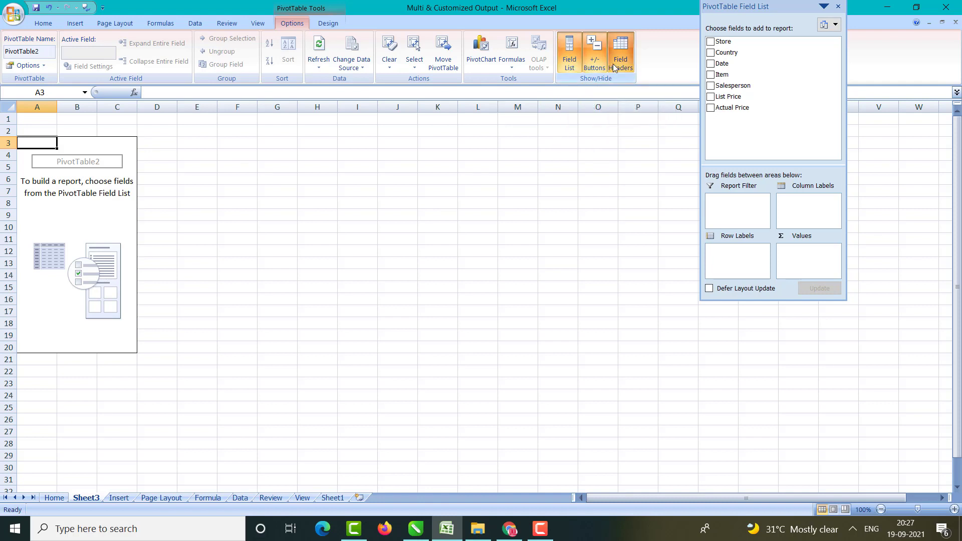
left_click(569, 55)
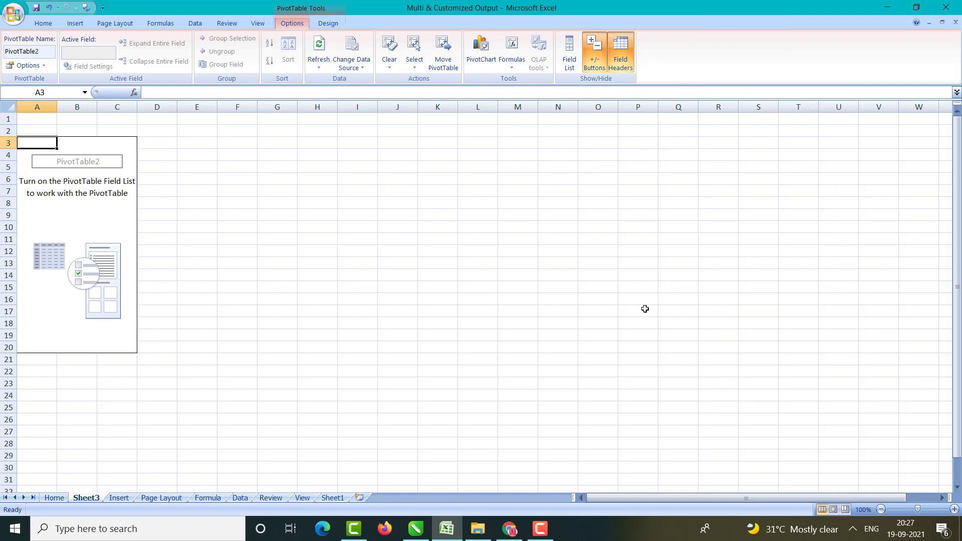
left_click(572, 70)
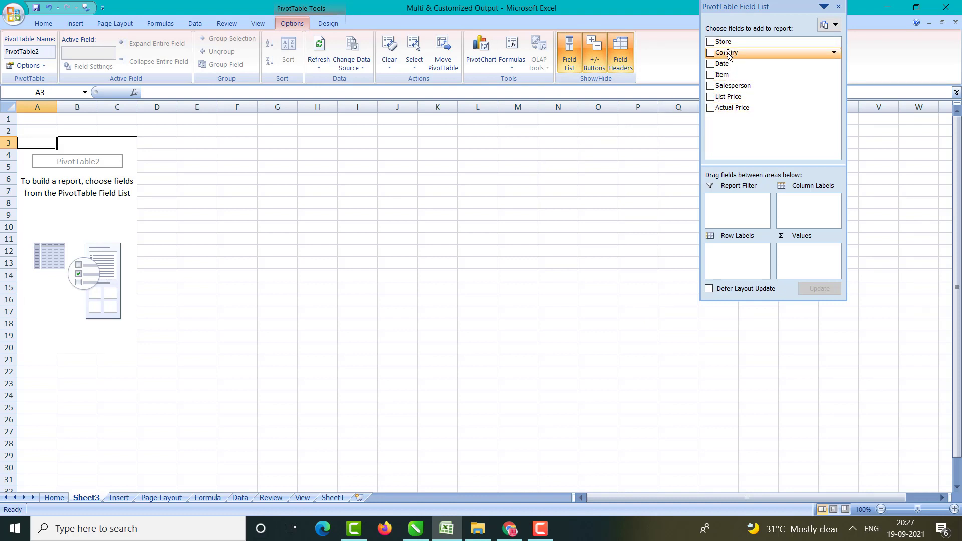
Step: Build the PivotTable with Country as report filter, Store, Salesperson and Item as row labels in that order, and the sum of Actual Price as values
left_click_drag(724, 52, 731, 206)
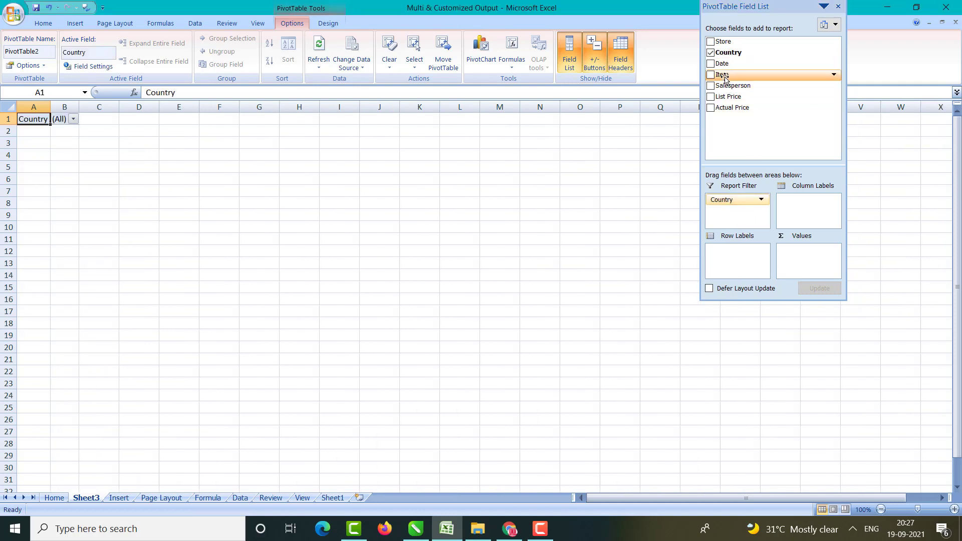
left_click_drag(725, 79, 731, 261)
left_click_drag(729, 86, 729, 264)
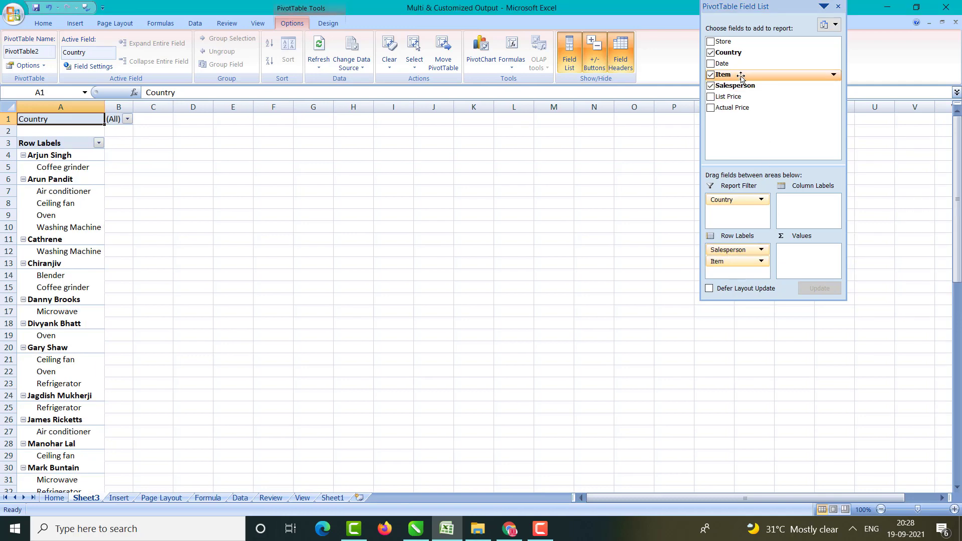
left_click_drag(725, 42, 735, 248)
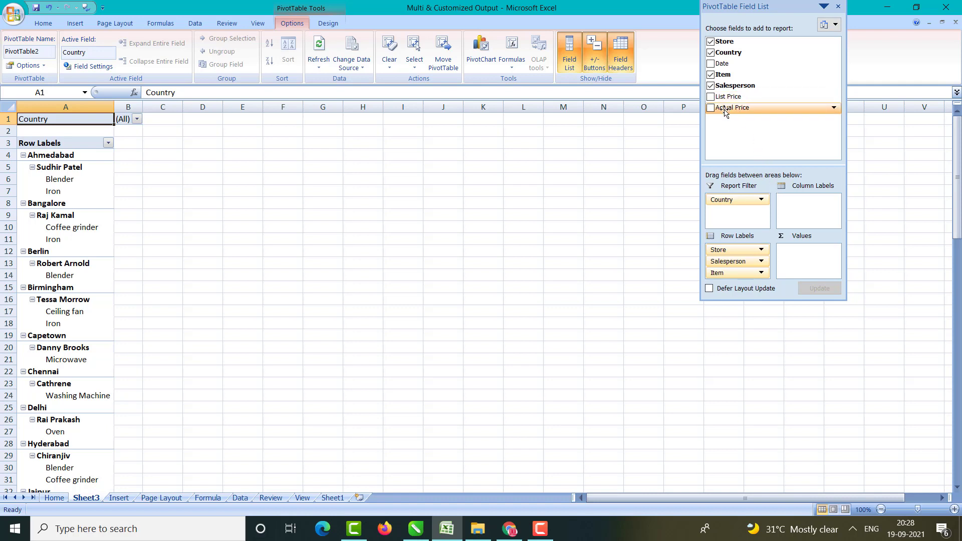
left_click_drag(724, 112, 801, 257)
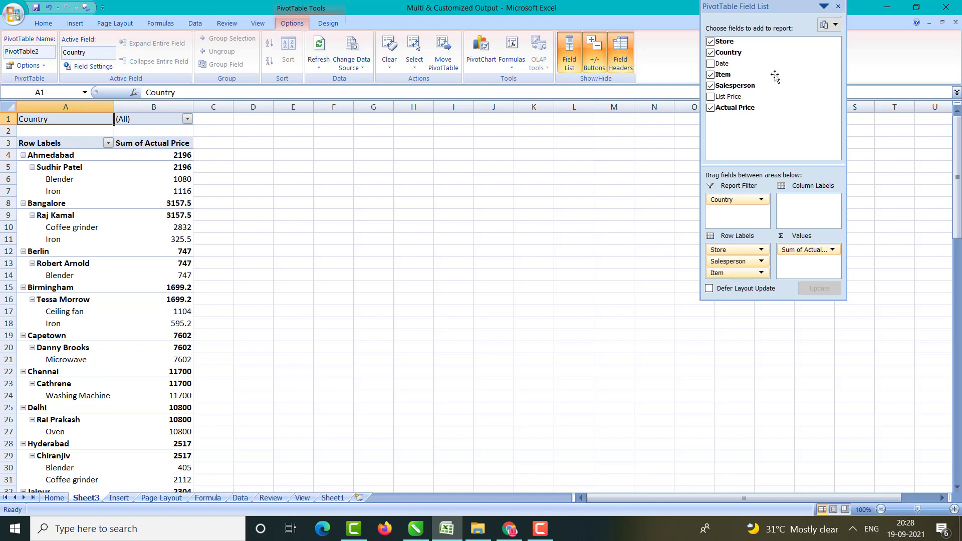
Step: Collapse the Ahmedabad and Bangalore store groups in the PivotTable
left_click(509, 216)
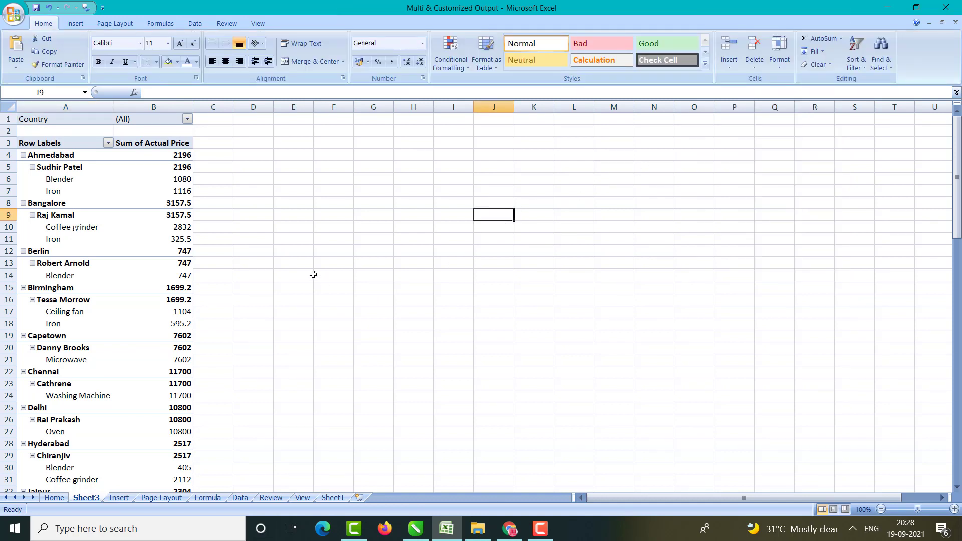
left_click(23, 155)
left_click(23, 167)
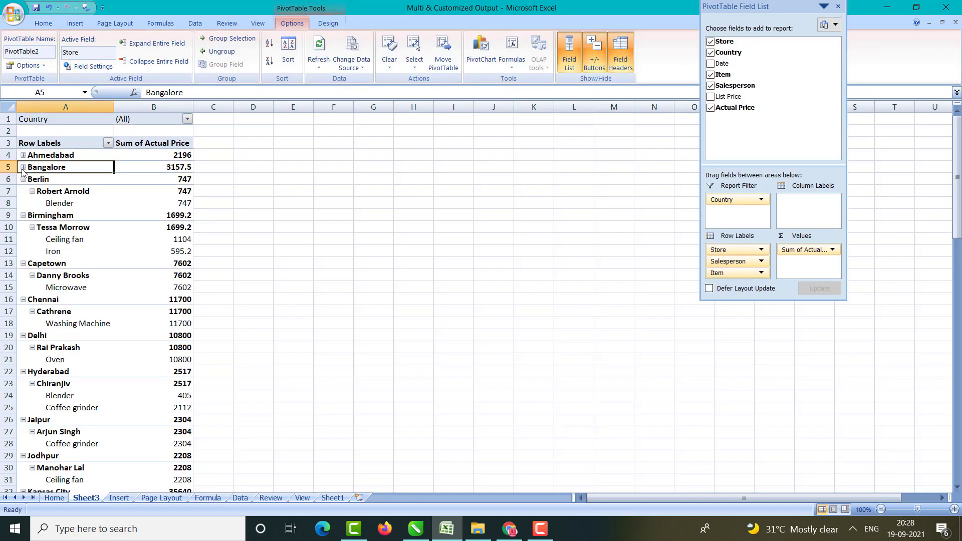
Step: Collapse the remaining expanded store groups in the PivotTable, from Berlin down to Toronto
left_click(23, 179)
left_click(23, 191)
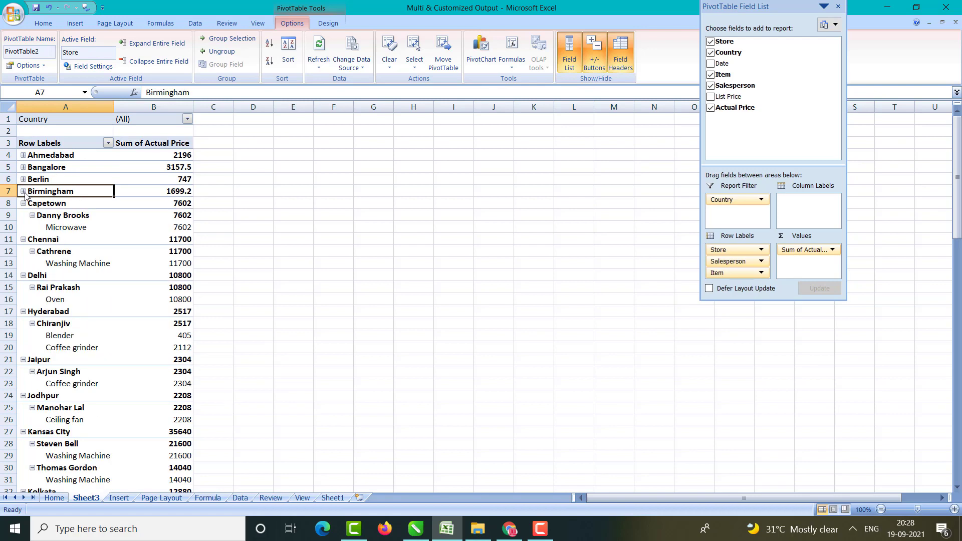
left_click(23, 203)
left_click(23, 216)
left_click(23, 227)
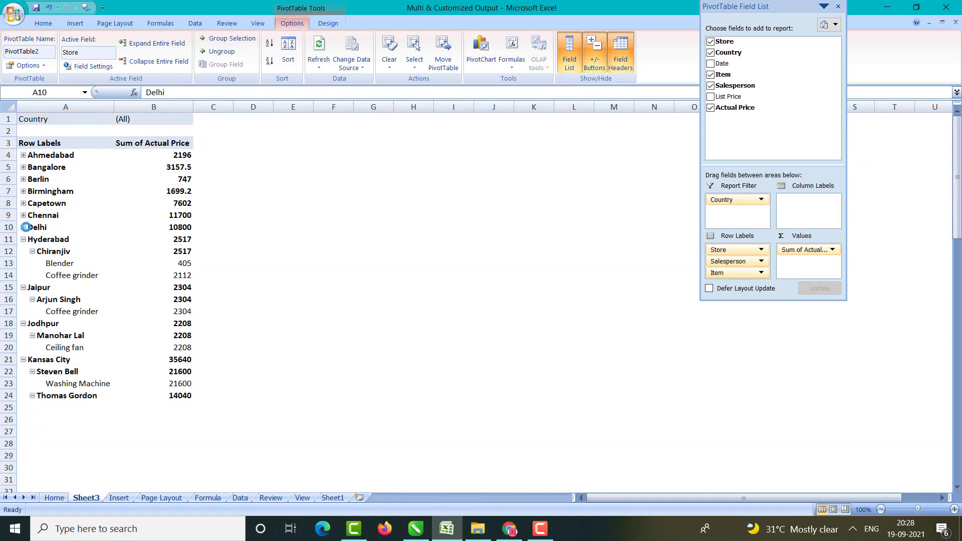
left_click(23, 239)
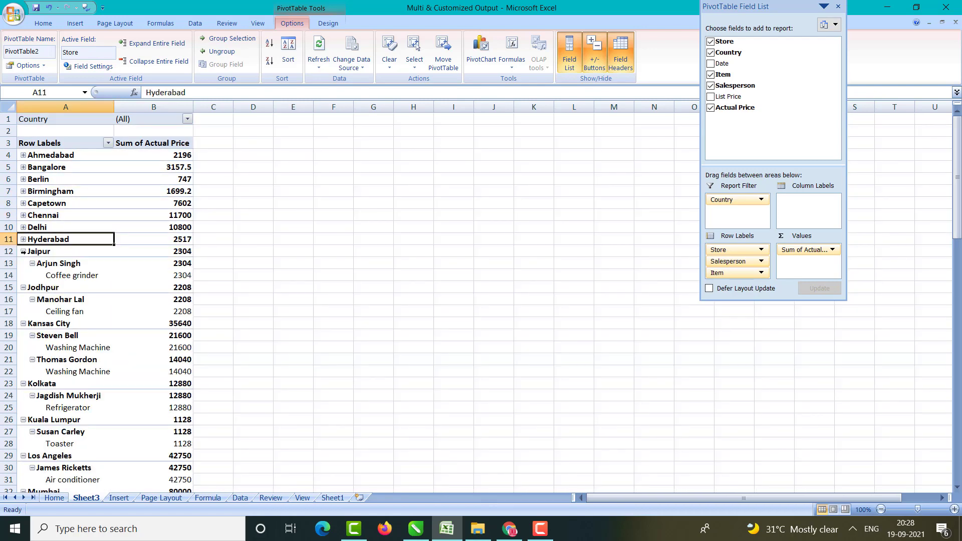
left_click(24, 253)
left_click(24, 252)
left_click(23, 264)
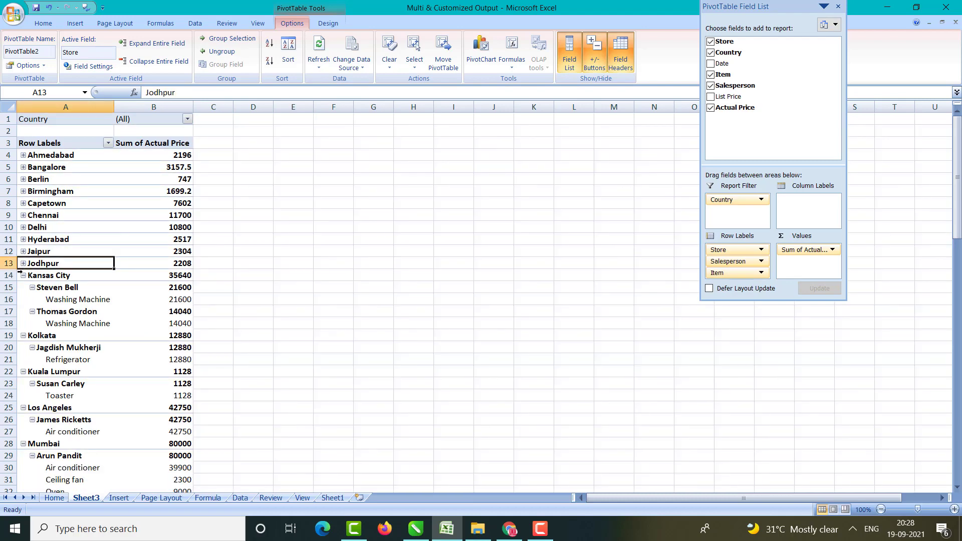
left_click(23, 275)
left_click(23, 287)
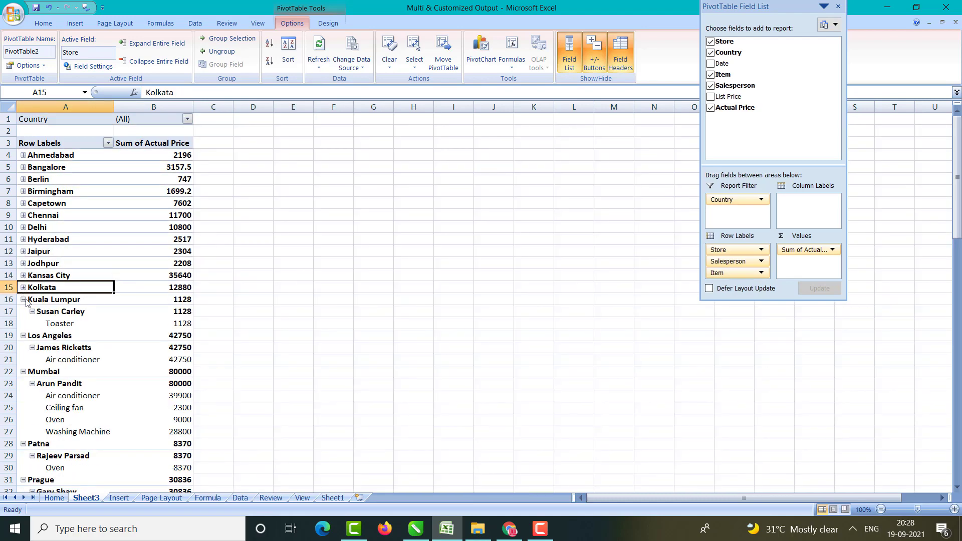
left_click(23, 299)
left_click(23, 312)
left_click(23, 324)
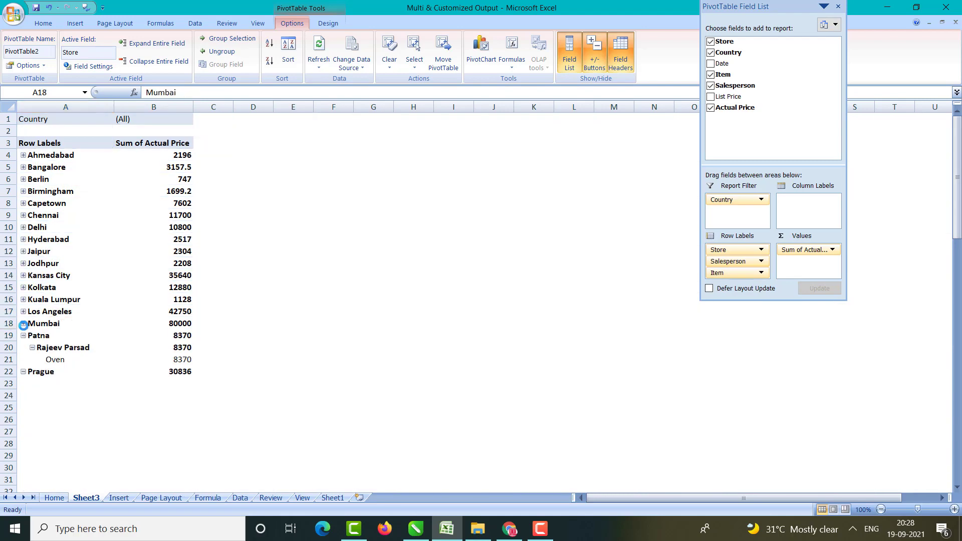
scroll(22, 325, "down", 1)
left_click(24, 299)
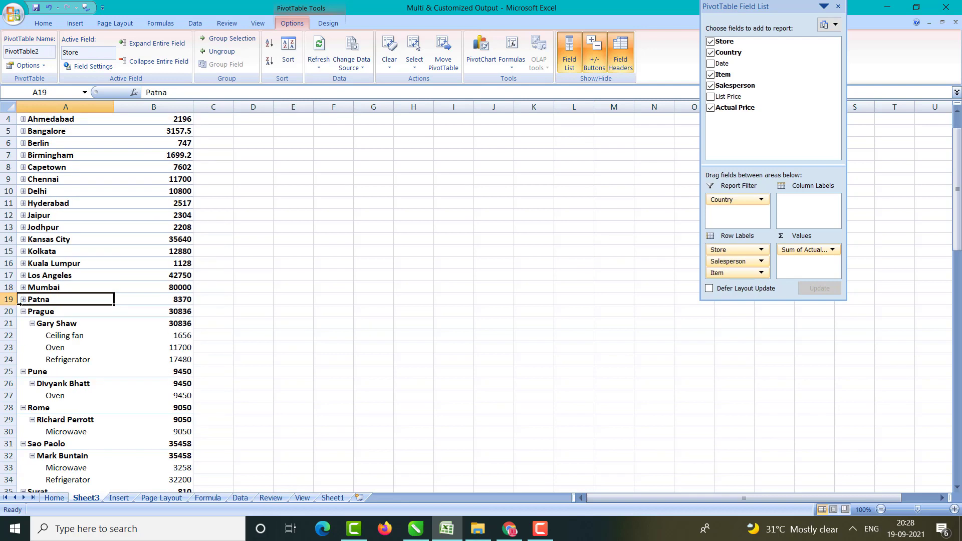
left_click(23, 311)
left_click(23, 323)
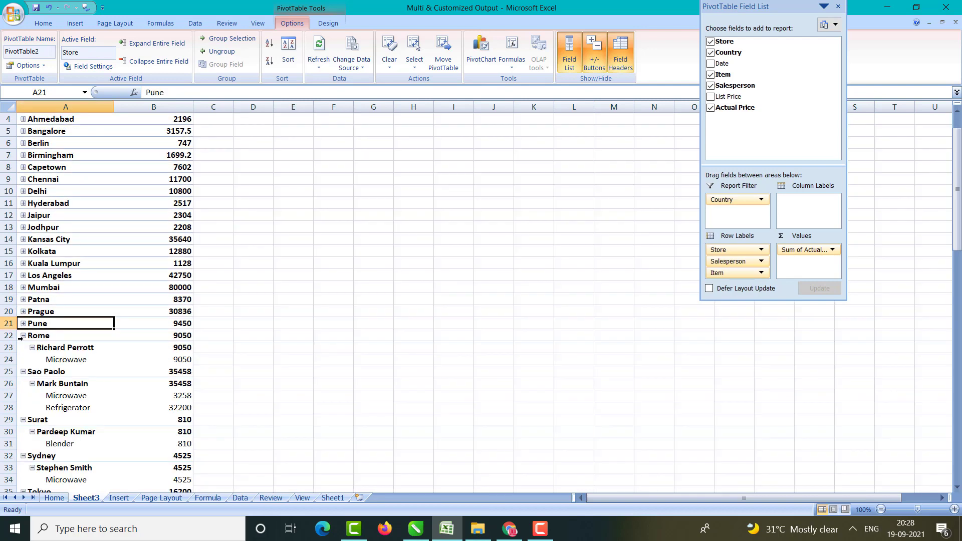
left_click(23, 336)
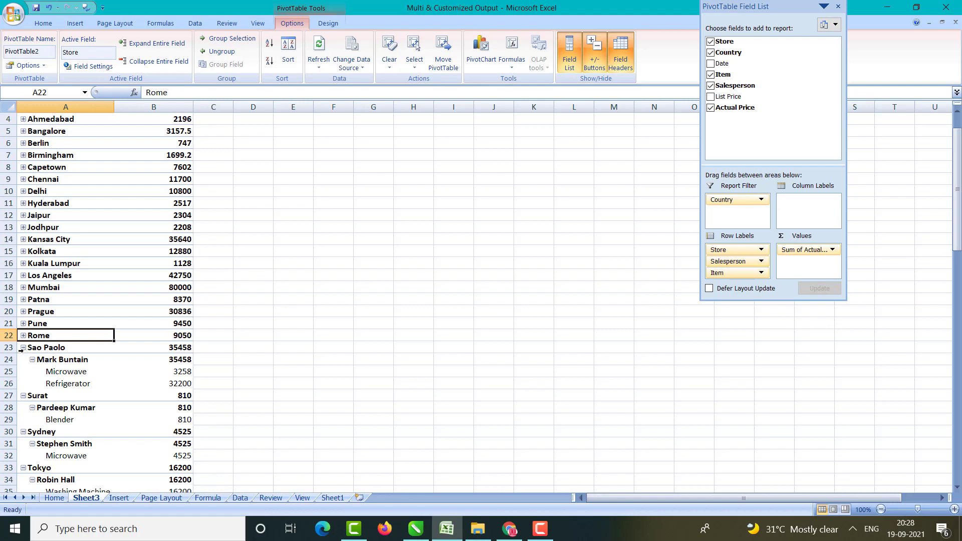
left_click(23, 348)
left_click(23, 359)
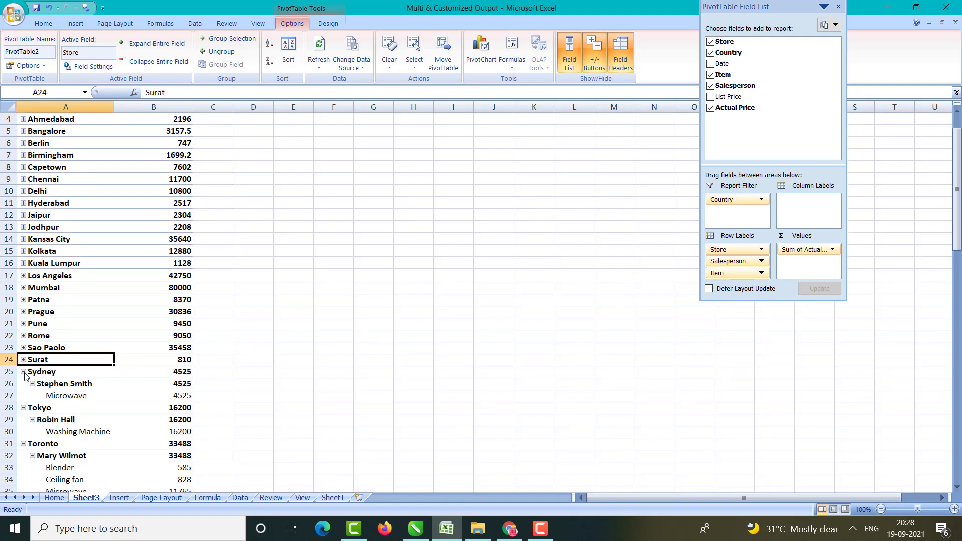
left_click(23, 372)
left_click(23, 383)
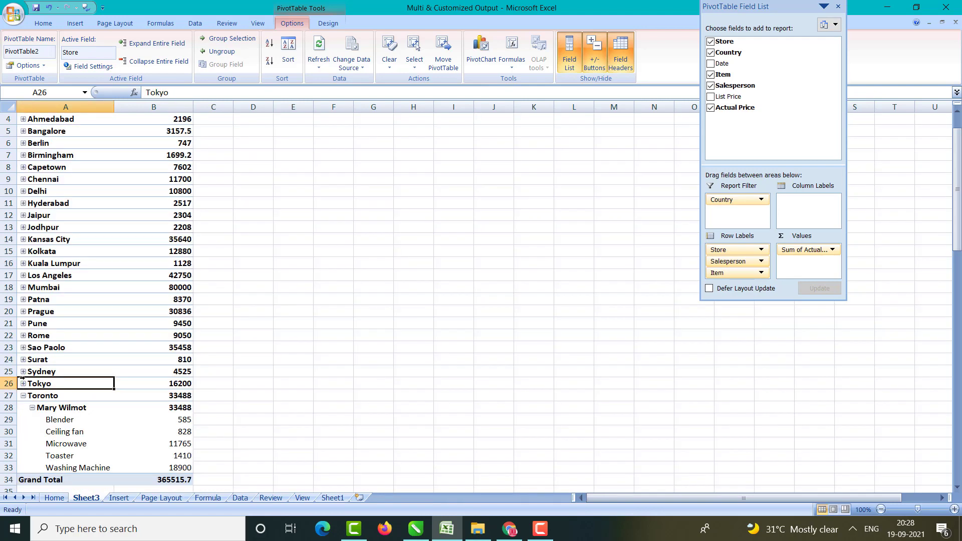
left_click(23, 396)
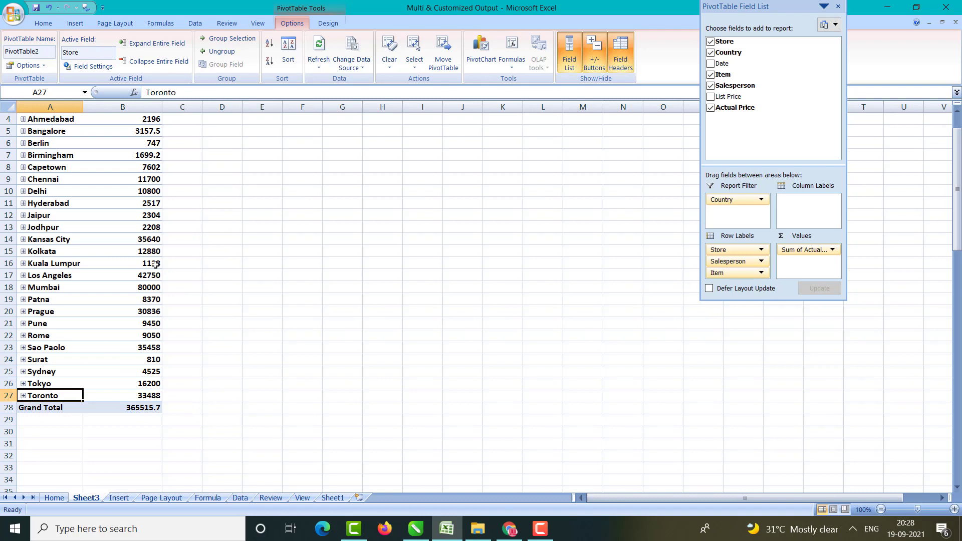
Step: Filter the PivotTable report by Country to show only Australia
scroll(156, 264, "up", 1)
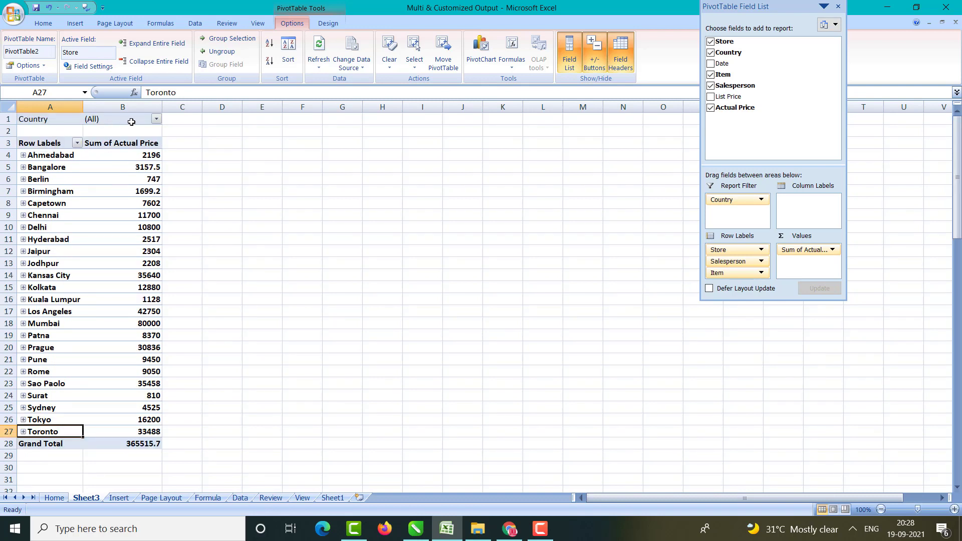
left_click(157, 118)
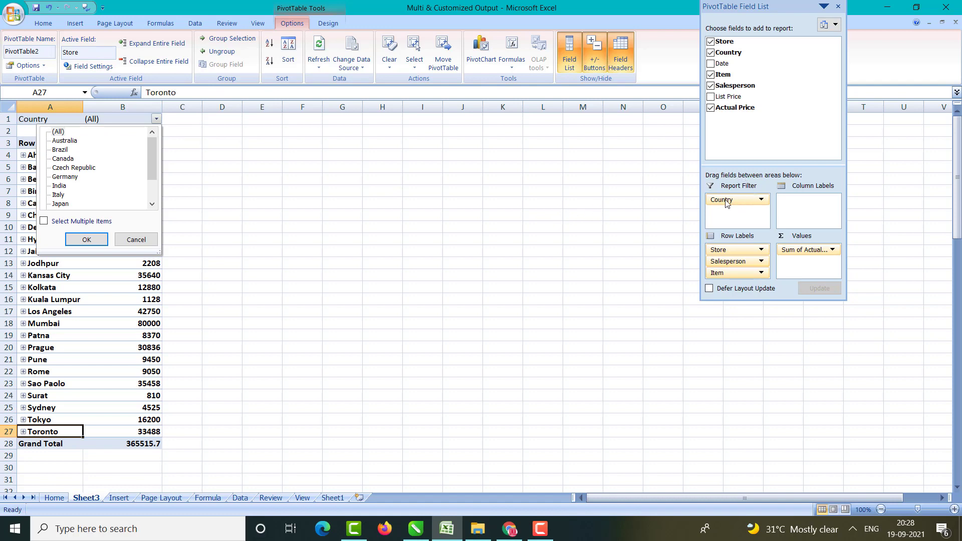
left_click(67, 141)
left_click(86, 239)
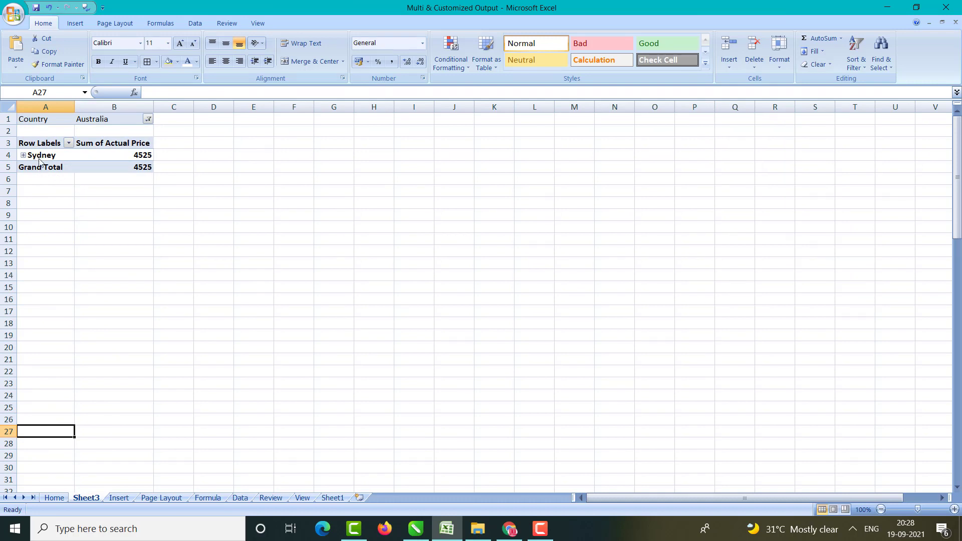
Step: Expand the Sydney store group and examine its salesperson, item and actual price entries
mouse_move(139, 154)
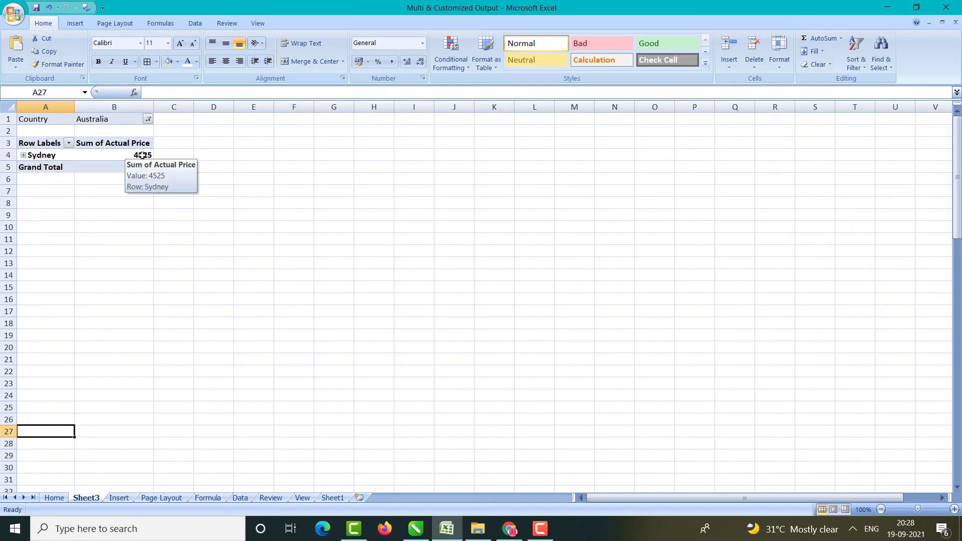
left_click(23, 155)
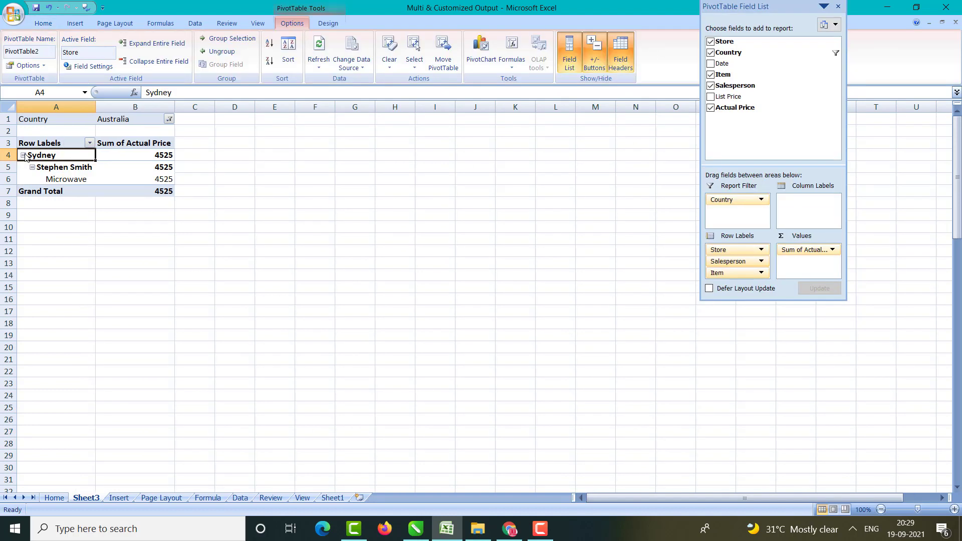
left_click(50, 169)
left_click(55, 180)
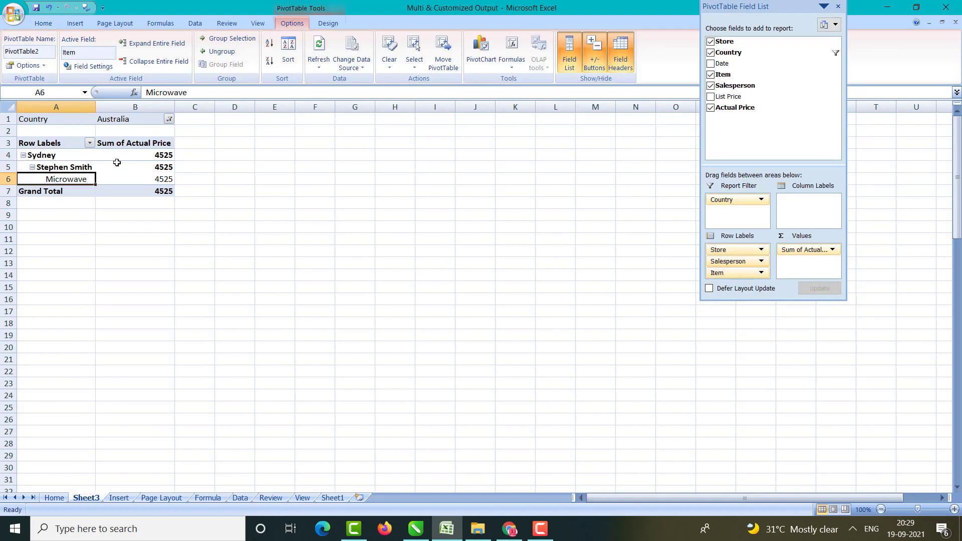
left_click(152, 156)
left_click(107, 177)
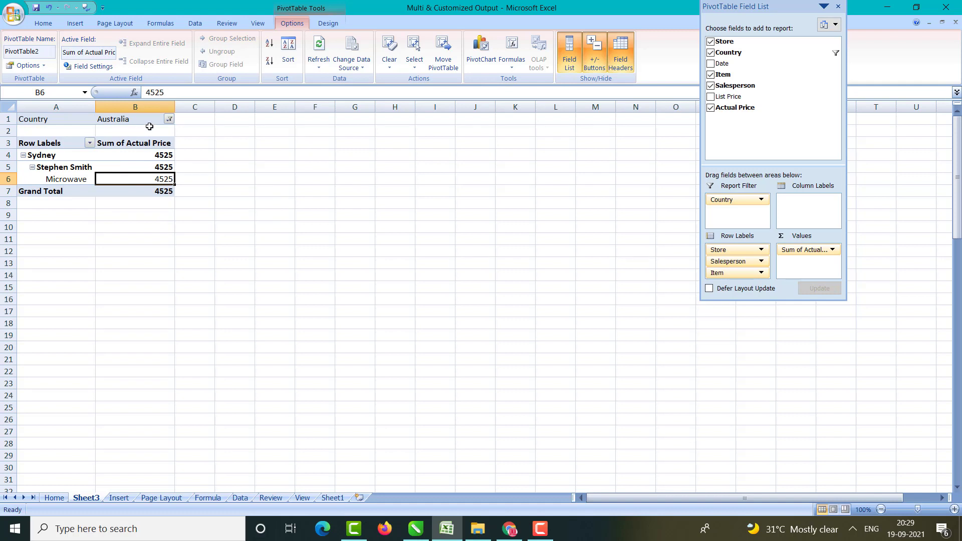
Step: Allow multiple items in the Country filter and add Brazil, Canada, Czech Republic, Germany, Japan, Malaysia and South Africa to Australia
left_click(167, 119)
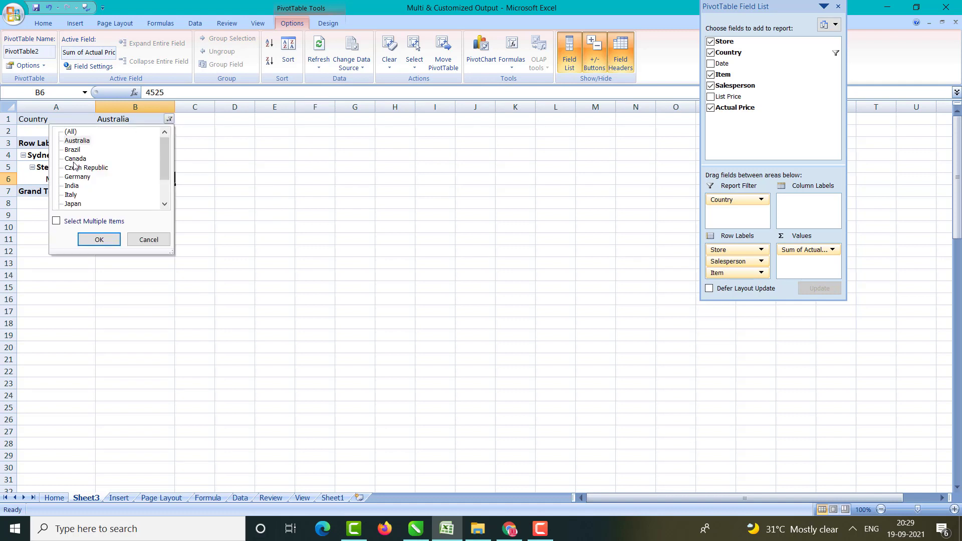
left_click(56, 221)
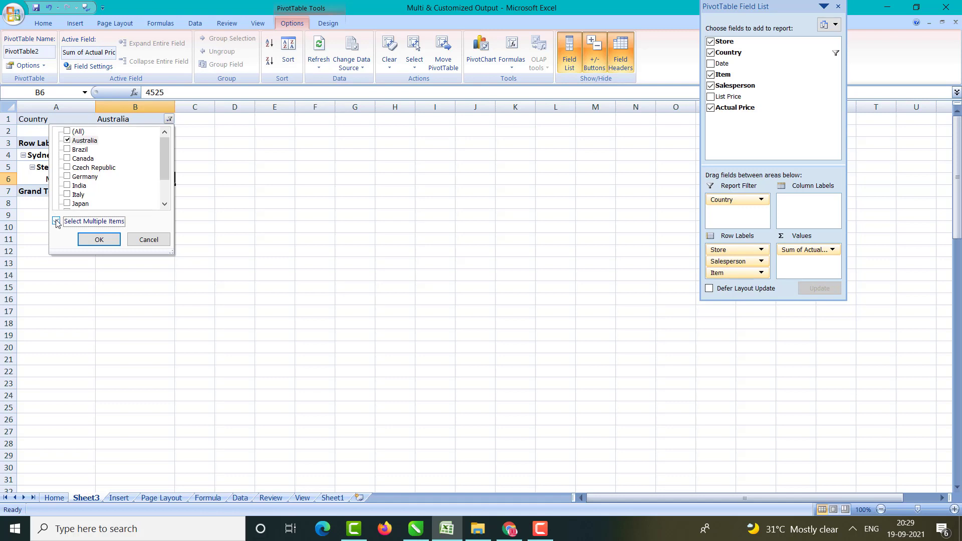
left_click(67, 150)
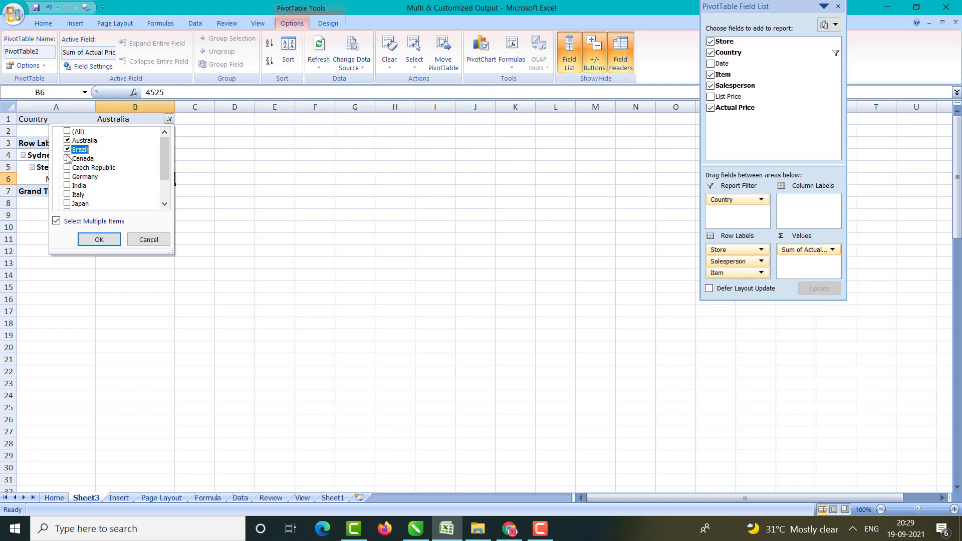
left_click(67, 158)
left_click(67, 167)
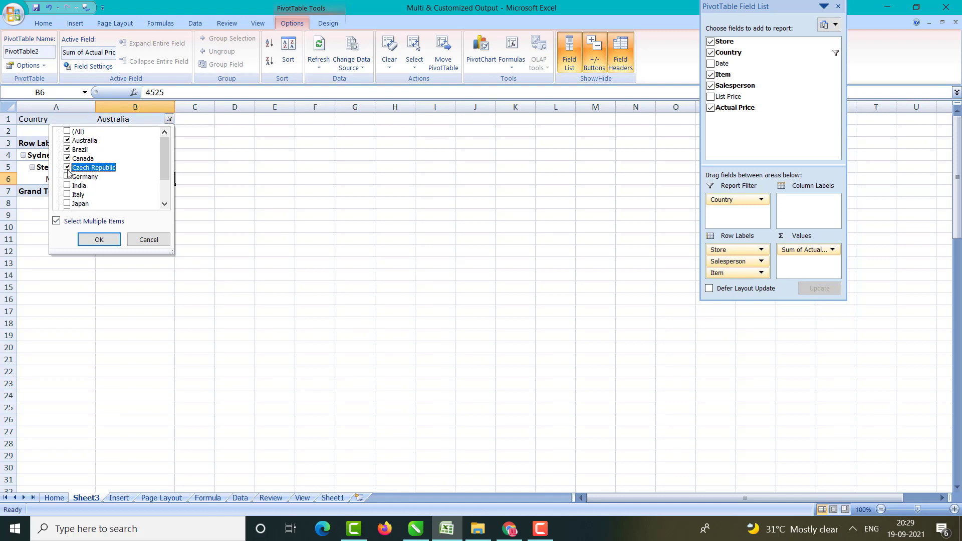
left_click(68, 176)
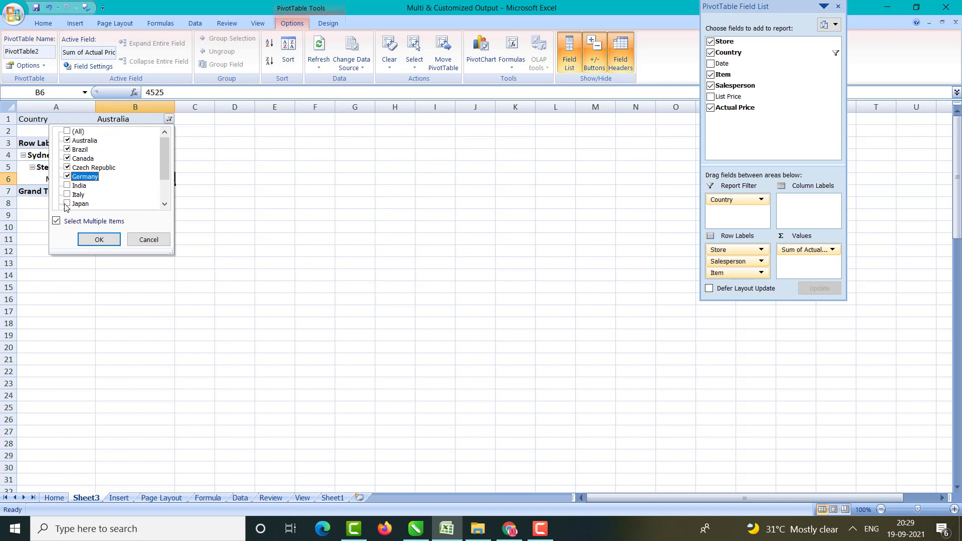
left_click(67, 204)
scroll(69, 197, "down", 1)
left_click(67, 186)
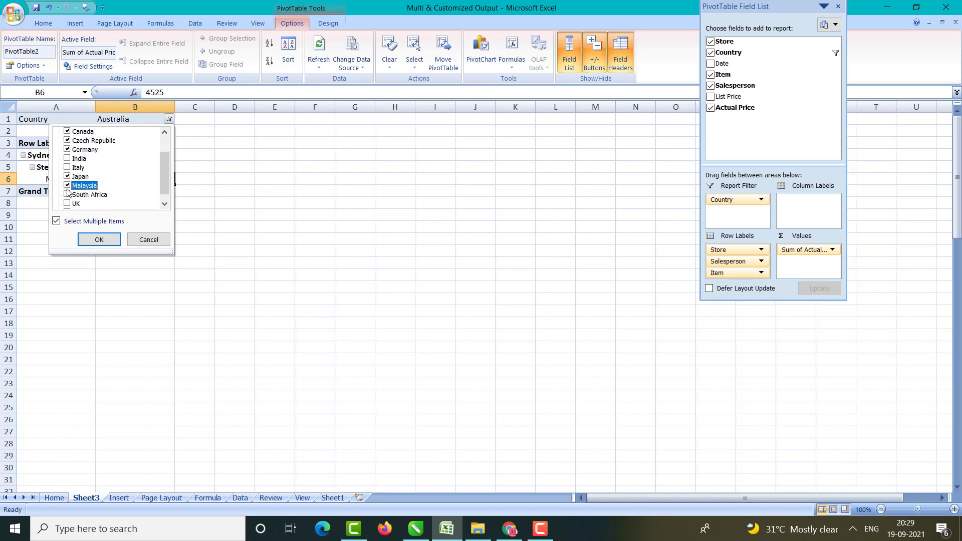
left_click(67, 195)
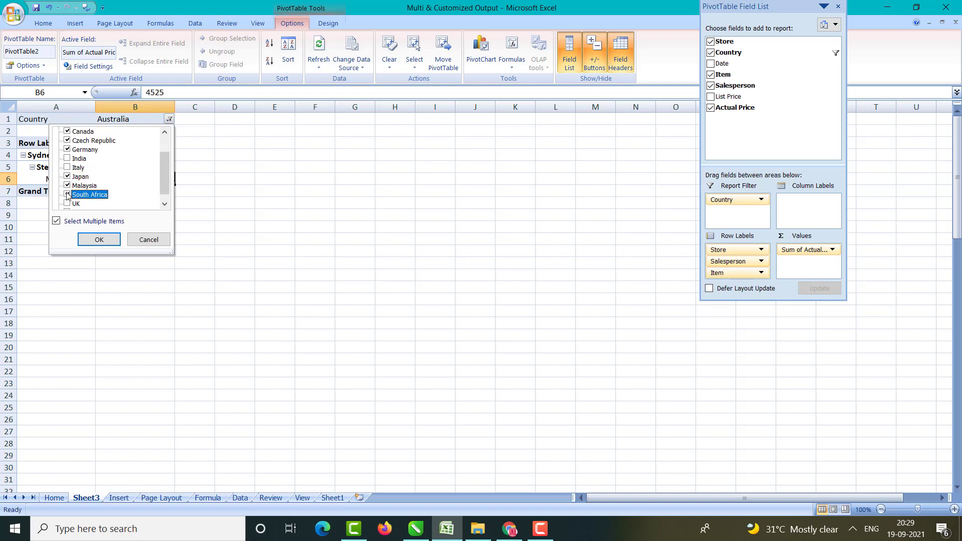
left_click(98, 239)
left_click(264, 192)
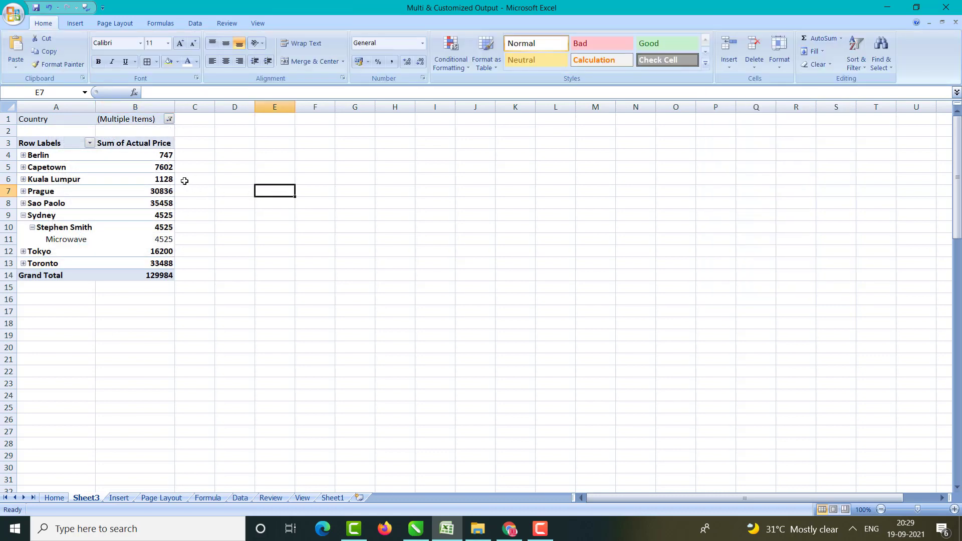
Step: Collapse Sydney, expand the Berlin, Capetown, Kuala Lumpur and Prague groups, and check Prague's ceiling fan and oven prices
left_click(23, 215)
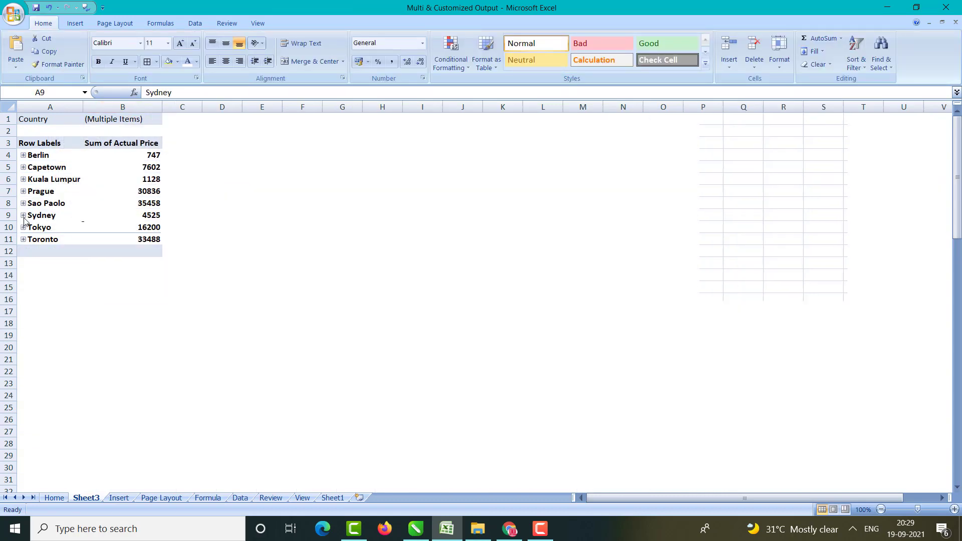
left_click(23, 155)
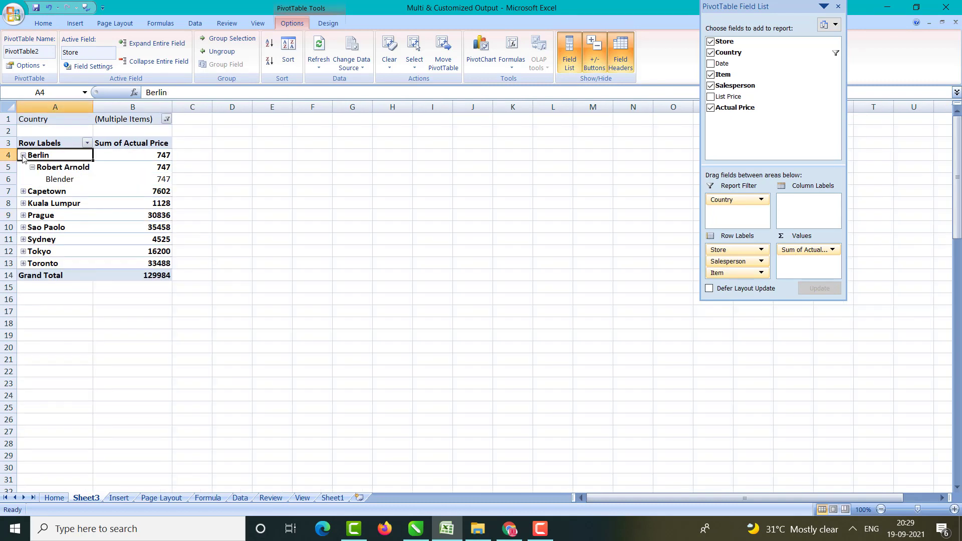
left_click(62, 178)
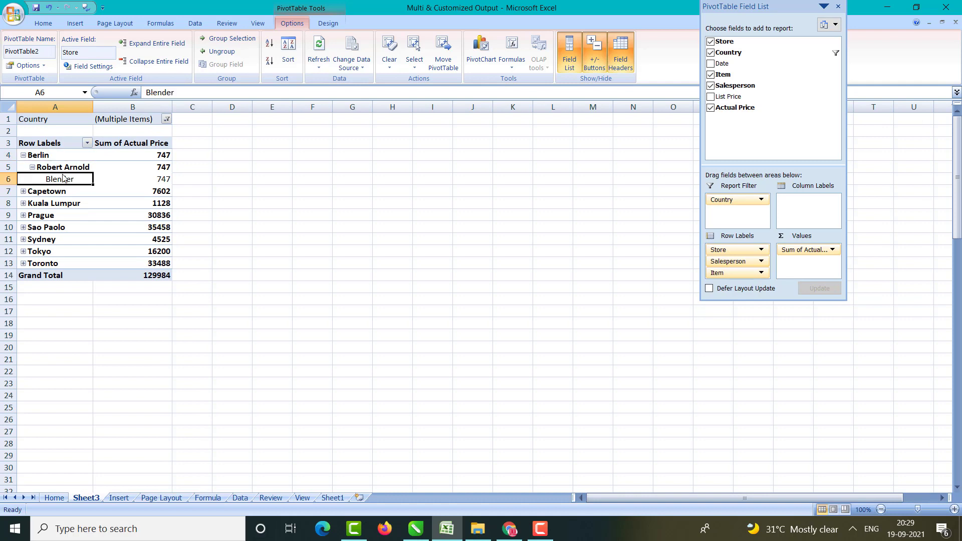
left_click(23, 191)
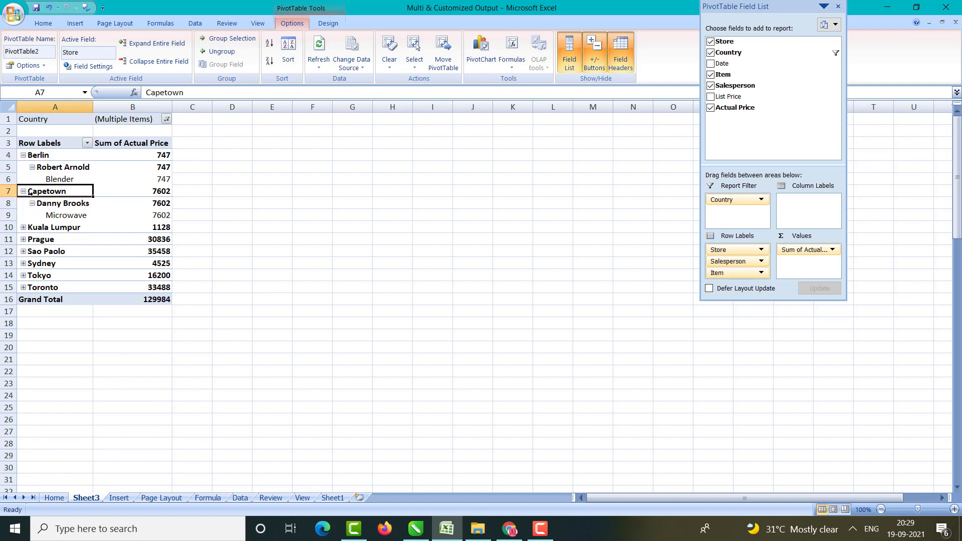
left_click(23, 227)
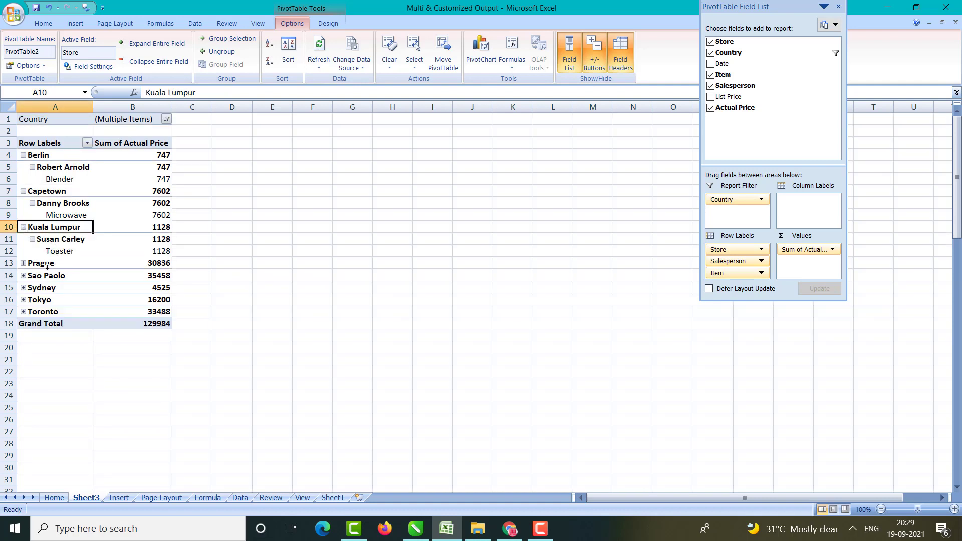
left_click(23, 263)
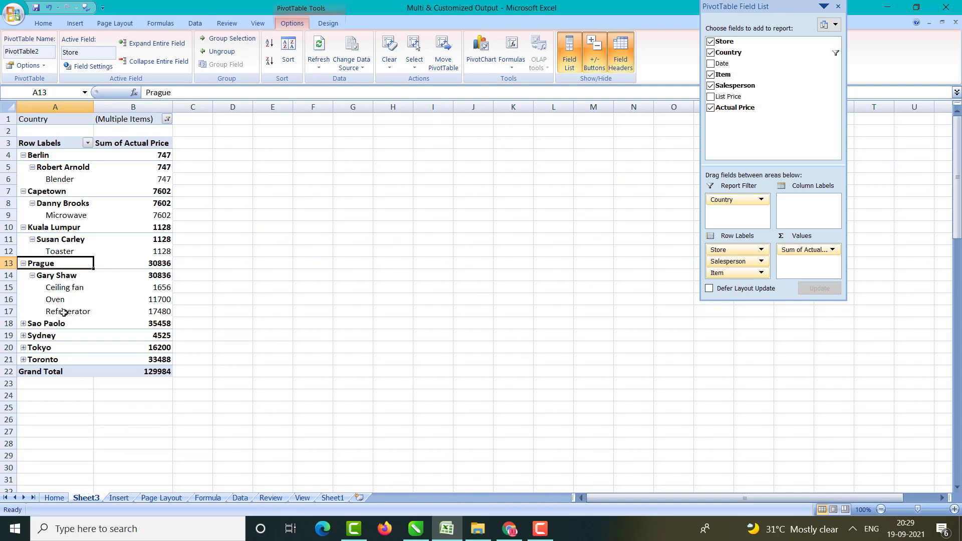
left_click(162, 288)
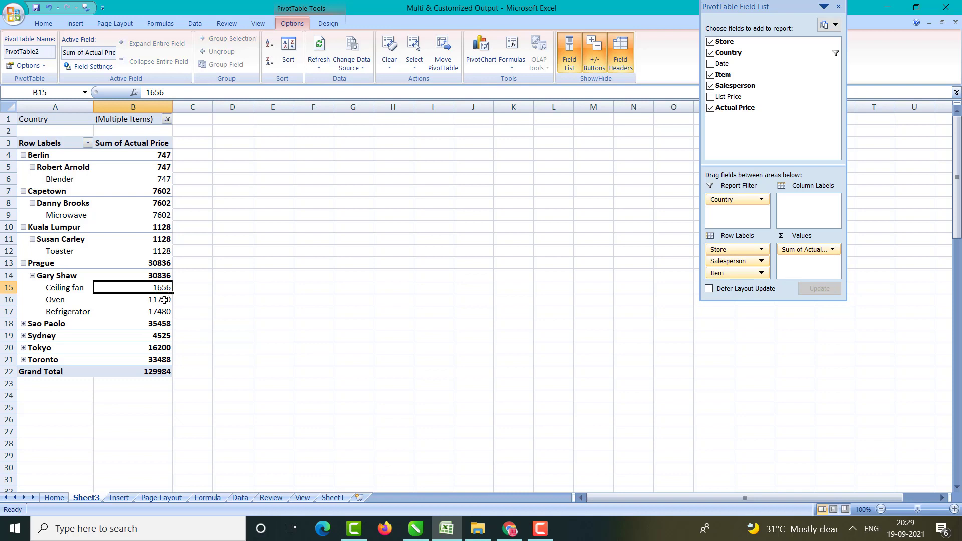
left_click(159, 300)
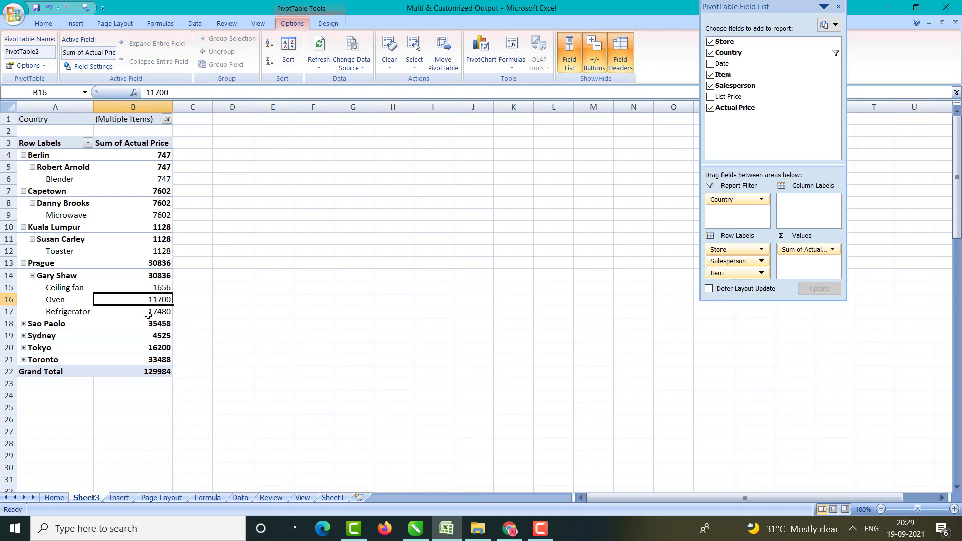
Step: Check Prague's ceiling fan, oven and refrigerator prices against the salesperson subtotal and the store total
left_click(149, 313)
left_click_drag(151, 289, 150, 311)
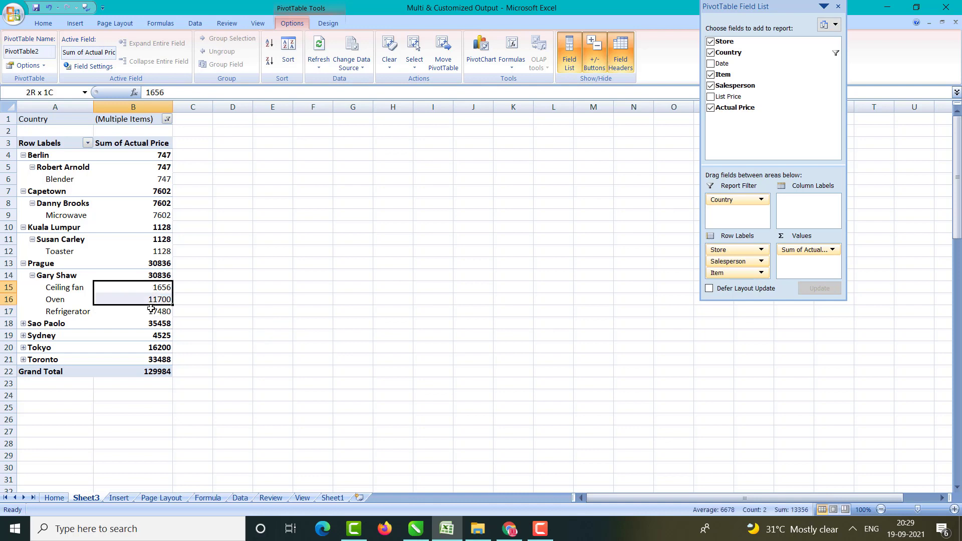
left_click(148, 275)
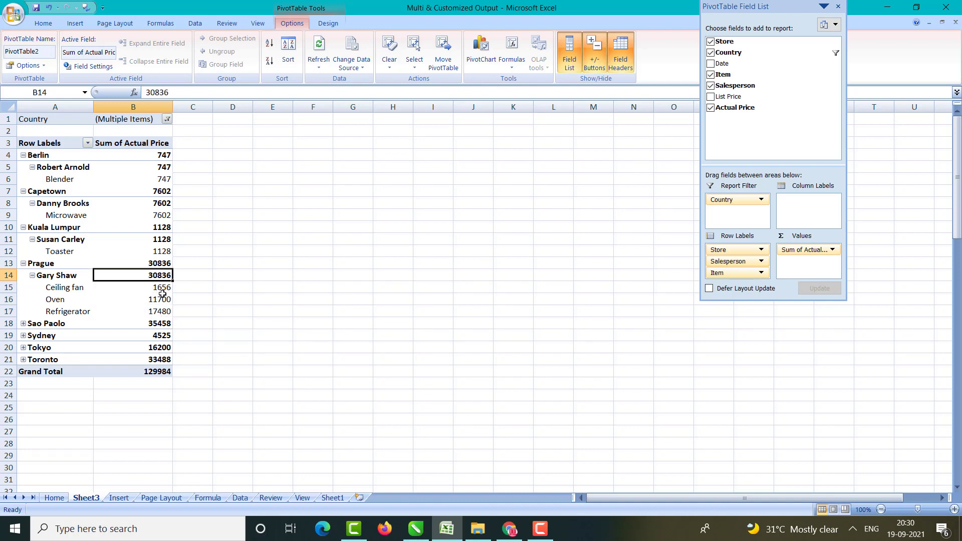
left_click(147, 262)
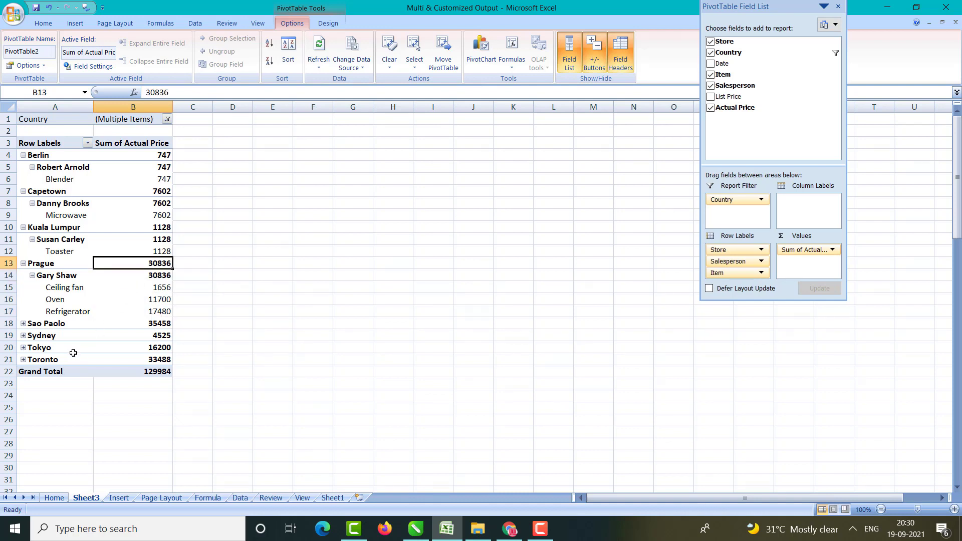
Step: Expand the Sao Paolo and Sydney groups, checking Sao Paolo's salesperson and its microwave and refrigerator prices
left_click(26, 324)
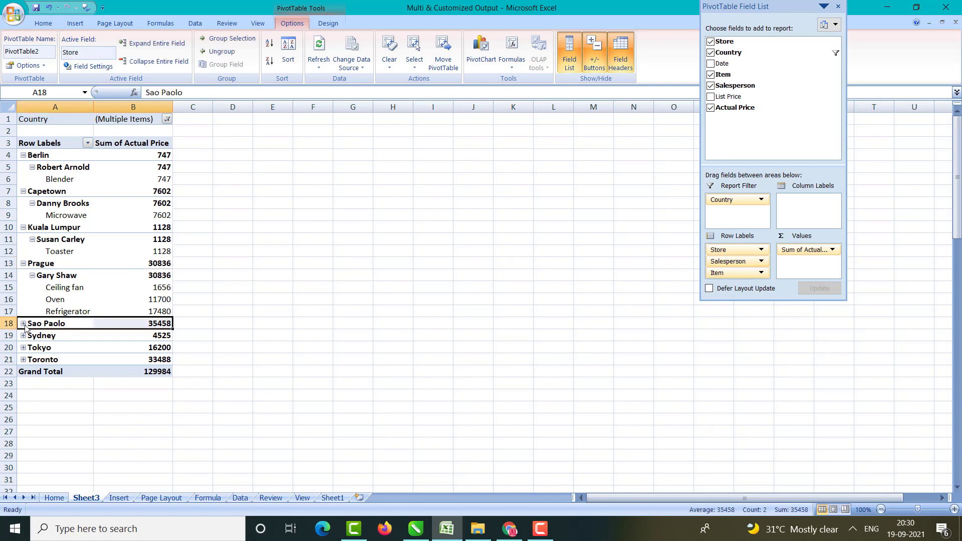
left_click(24, 324)
left_click(50, 336)
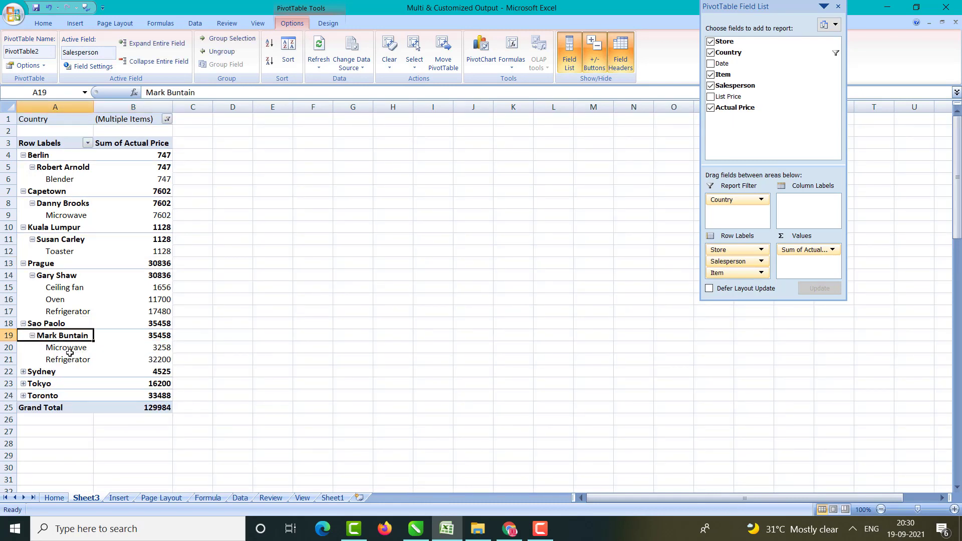
left_click(71, 352)
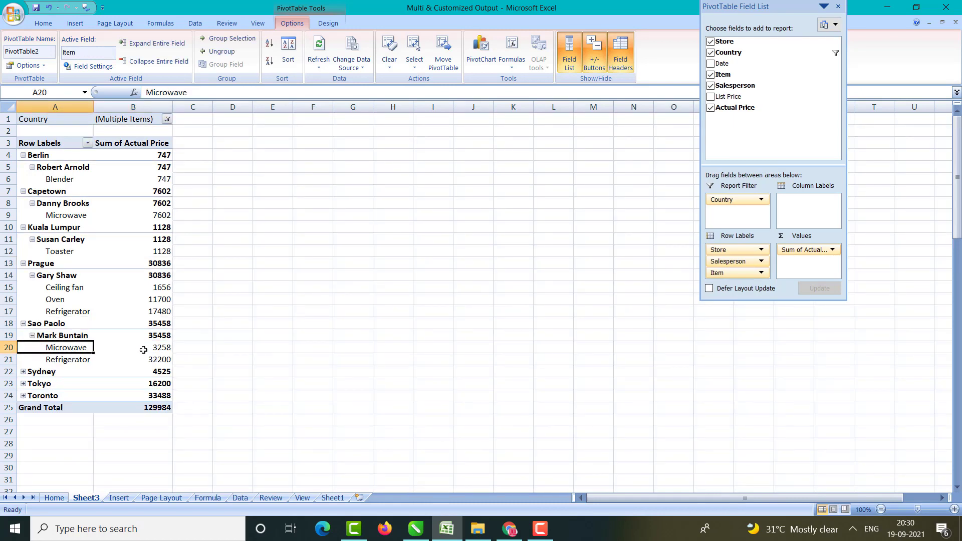
left_click_drag(145, 348, 145, 360)
left_click(23, 372)
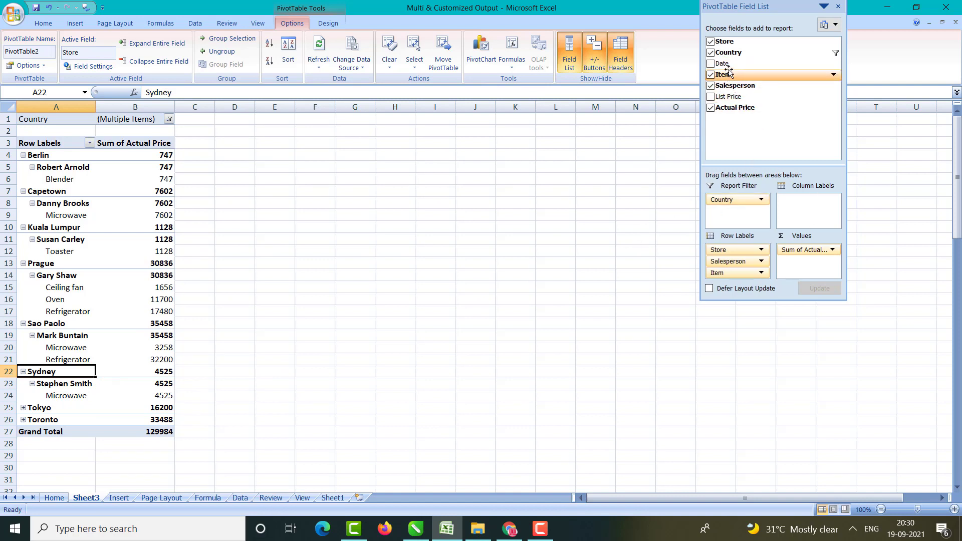
Step: Add the Date field to the row labels below Item and check the sale dates for Capetown, Berlin, Kuala Lumpur and Prague
mouse_move(727, 65)
left_mouse_down()
mouse_move(752, 212)
mouse_move(733, 276)
left_mouse_up()
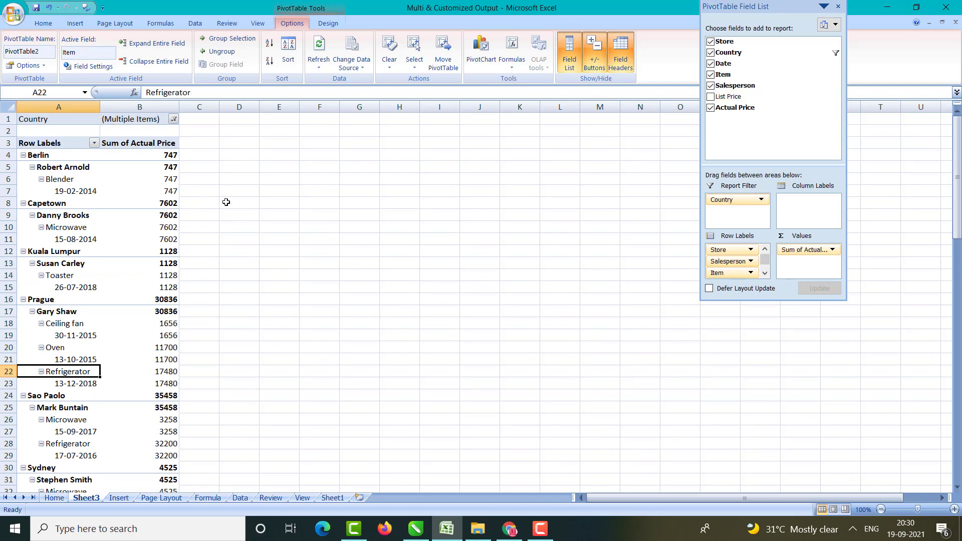
left_click(86, 240)
left_click(70, 194)
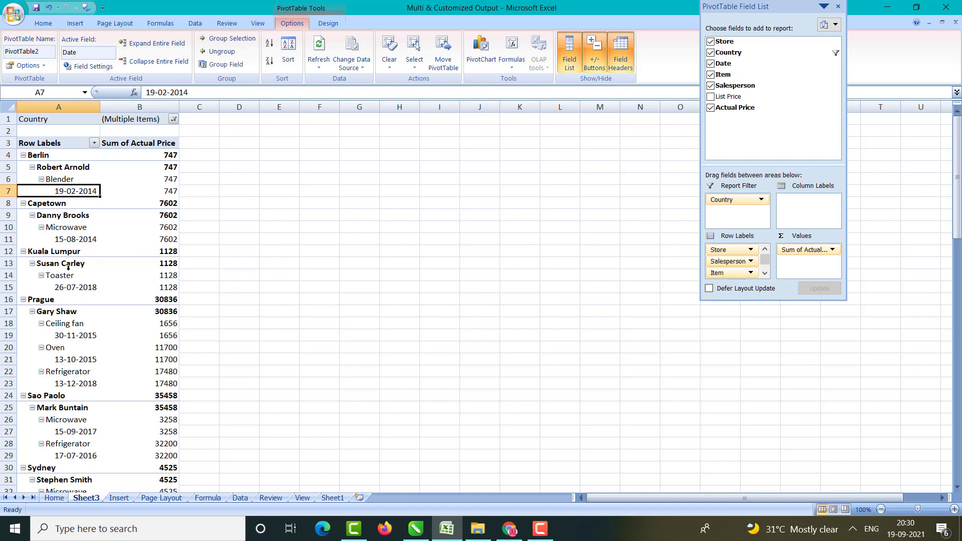
left_click(71, 291)
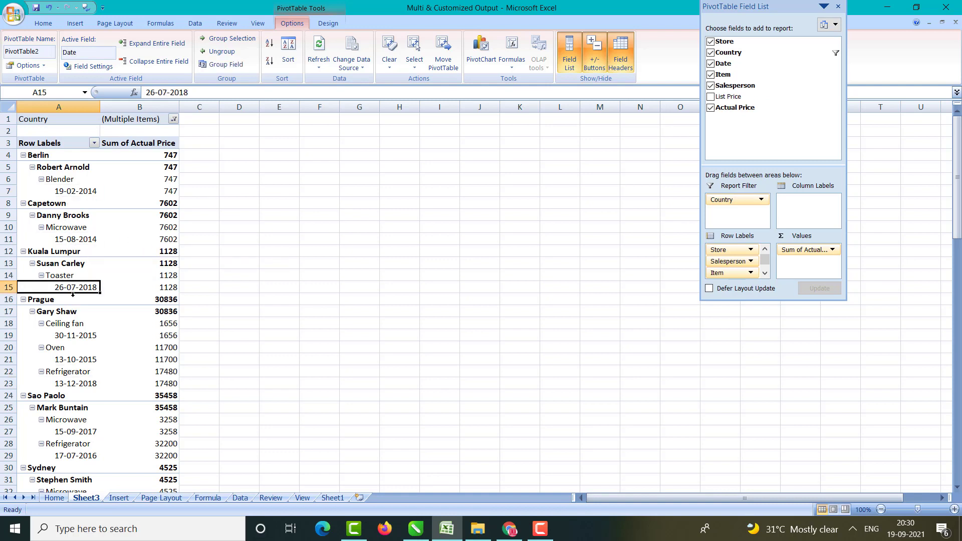
left_click(75, 337)
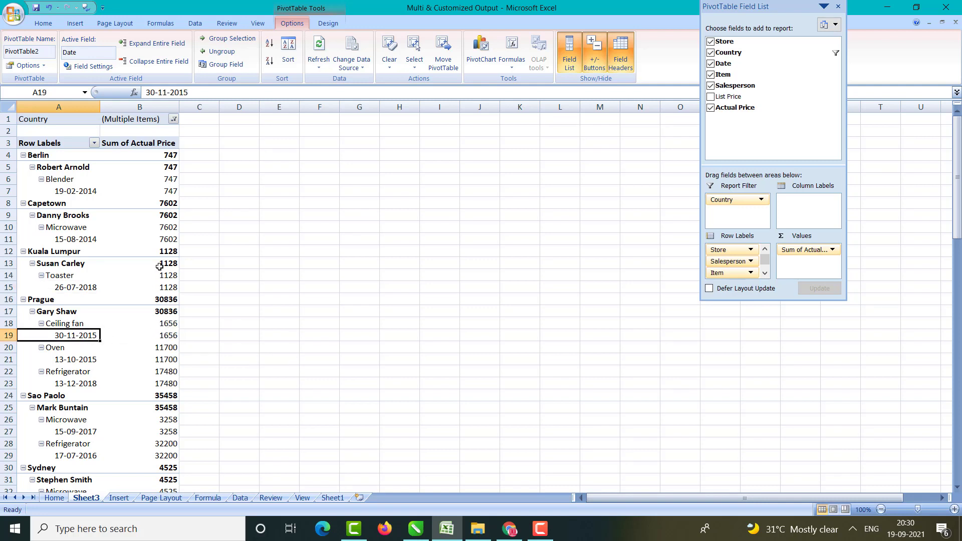
Step: Remove Country from the PivotTable and make Date the report filter instead of a row label
left_click_drag(746, 199, 758, 150)
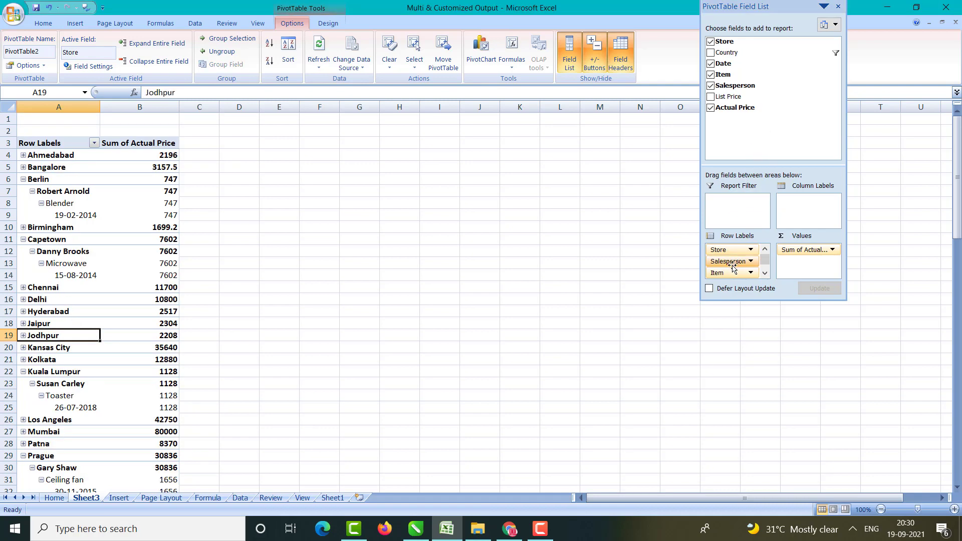
scroll(737, 263, "down", 1)
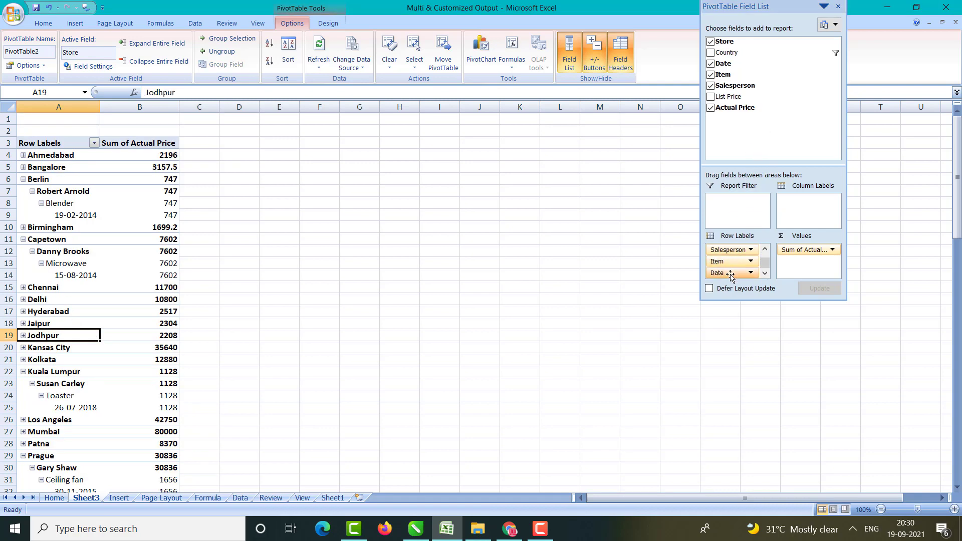
left_click_drag(734, 272, 728, 203)
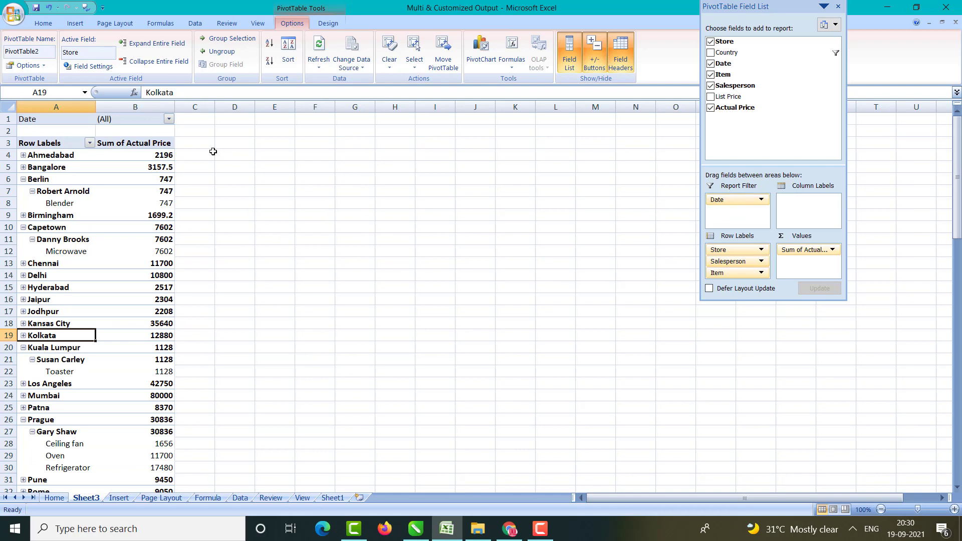
Step: Filter the PivotTable report by Date to show only 06-10-2017
left_click(169, 119)
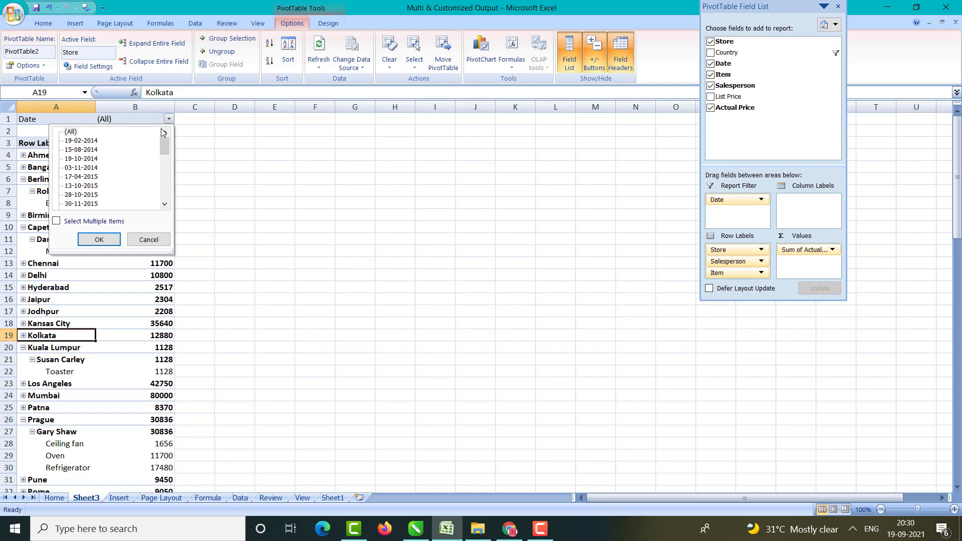
left_click(81, 141)
scroll(84, 168, "down", 5)
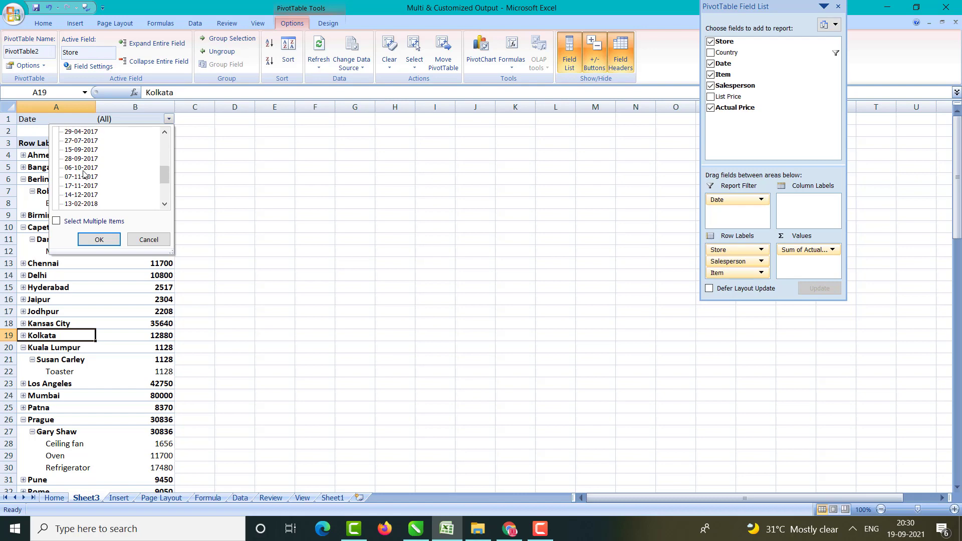
left_click(83, 169)
left_click(100, 239)
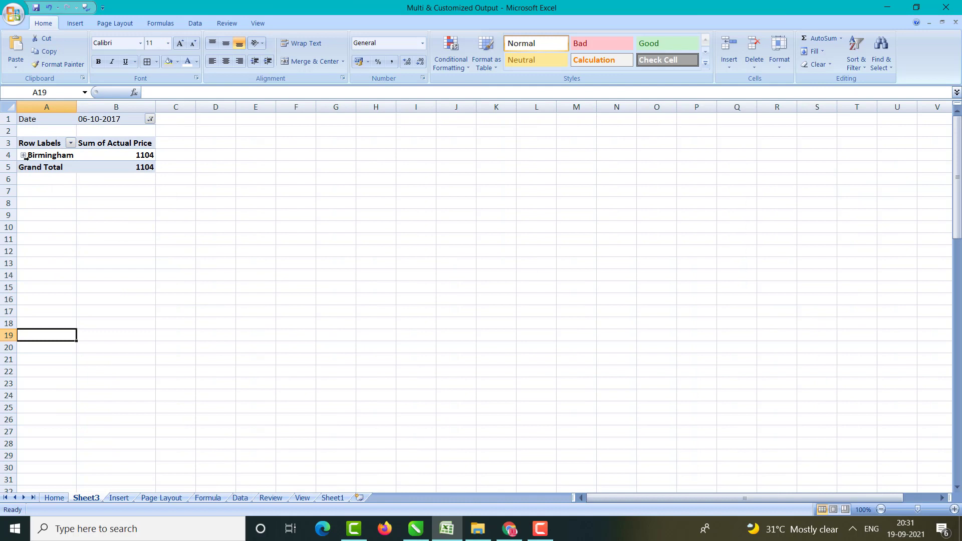
Step: Expand the Birmingham store group and check its salesperson and item entries
left_click(24, 155)
left_click(58, 169)
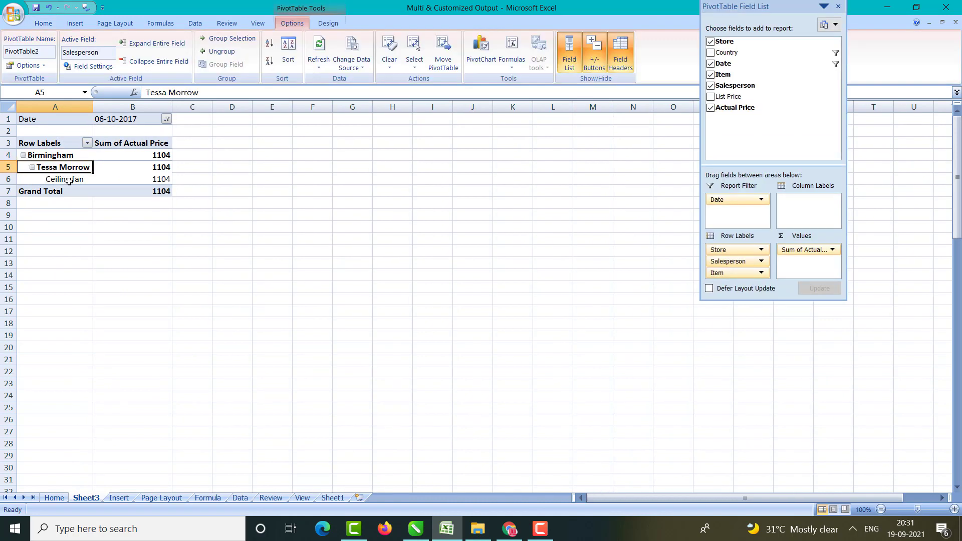
left_click(69, 180)
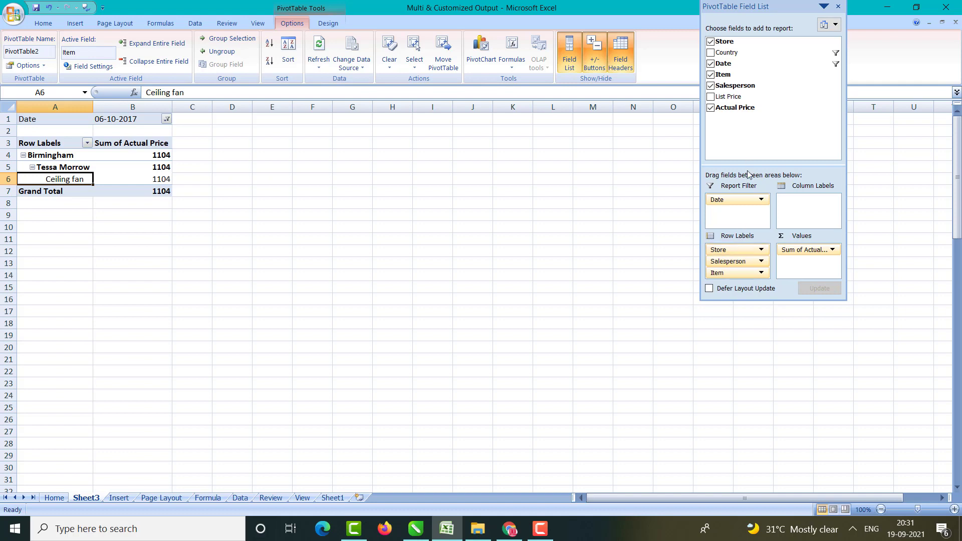
Step: Move the Store, Salesperson and Item fields from row labels to column labels and examine the horizontal layout's totals
left_click_drag(740, 250, 789, 210)
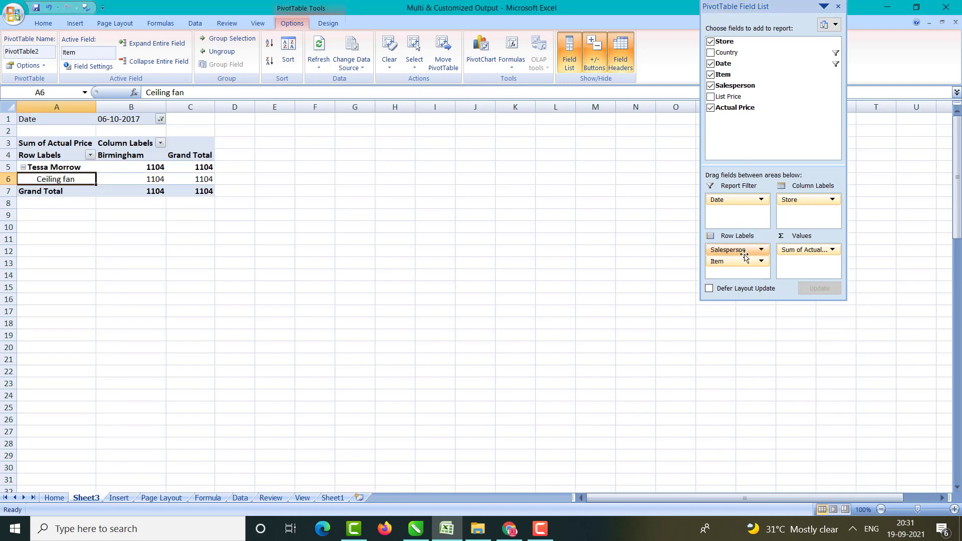
left_click_drag(744, 254, 801, 212)
left_click_drag(736, 250, 800, 224)
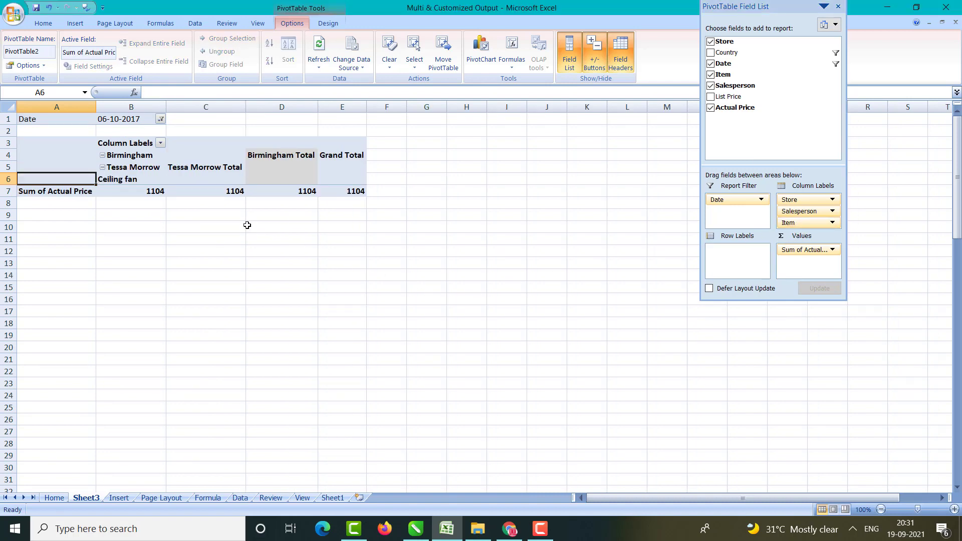
left_click(214, 169)
double_click(272, 166)
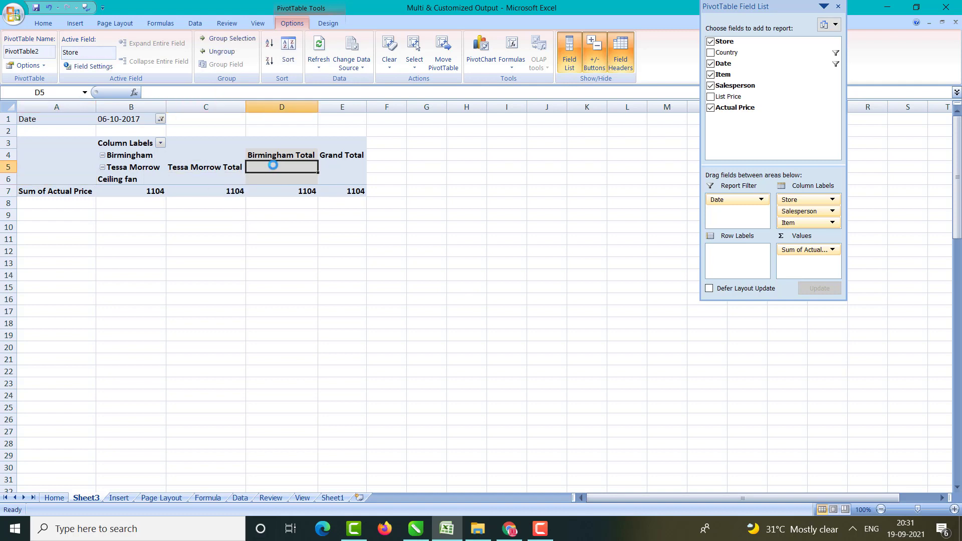
left_click(480, 309)
left_click(229, 192)
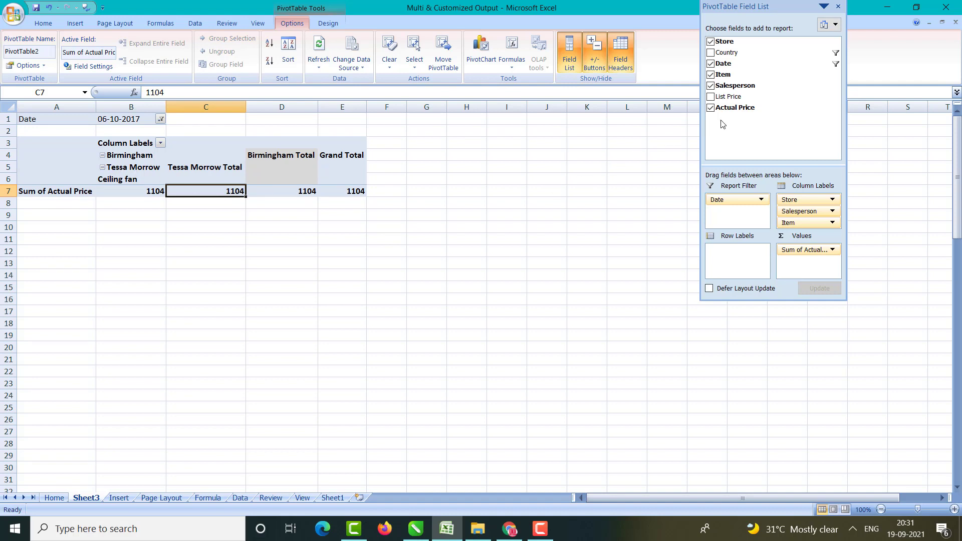
Step: Return the fields to the row labels in the order Store, Item, Salesperson
left_click_drag(796, 206, 716, 256)
left_click_drag(791, 212, 732, 256)
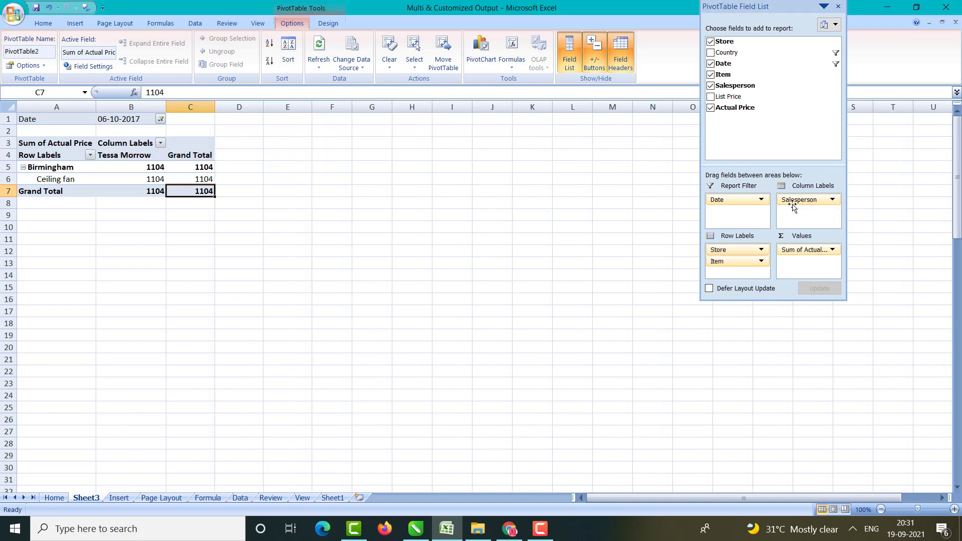
left_click_drag(797, 200, 732, 273)
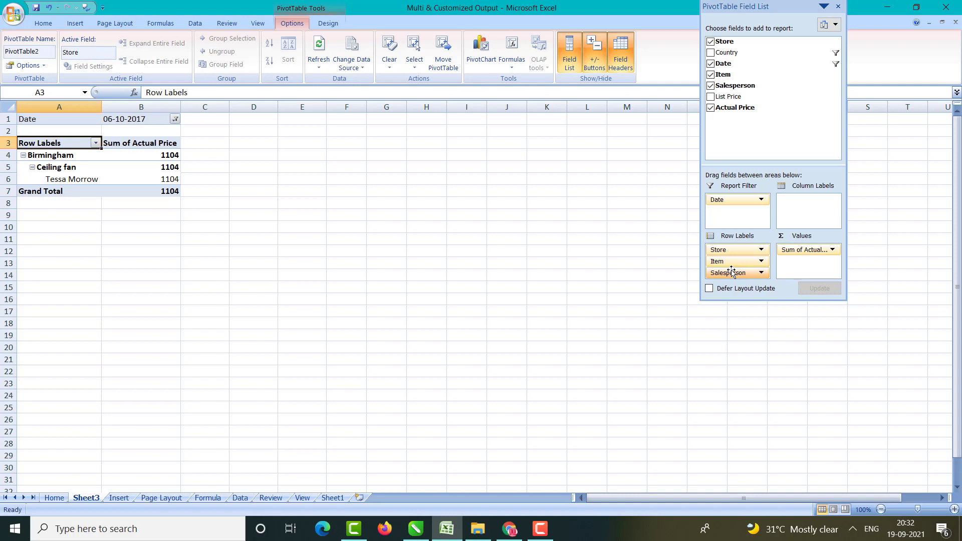
Step: Close the PivotTable field list and delete Sheet3 containing the PivotTable
left_click(838, 7)
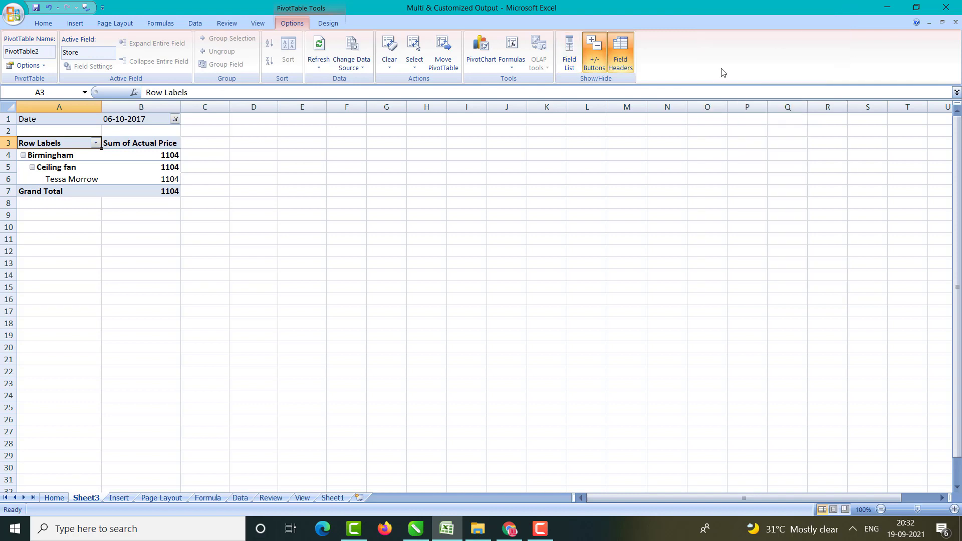
right_click(95, 502)
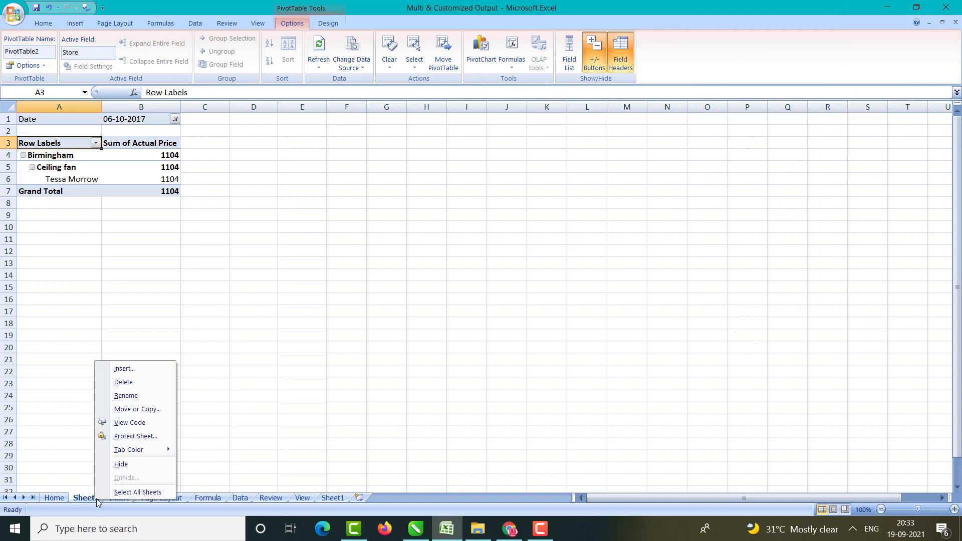
left_click(123, 382)
left_click(456, 297)
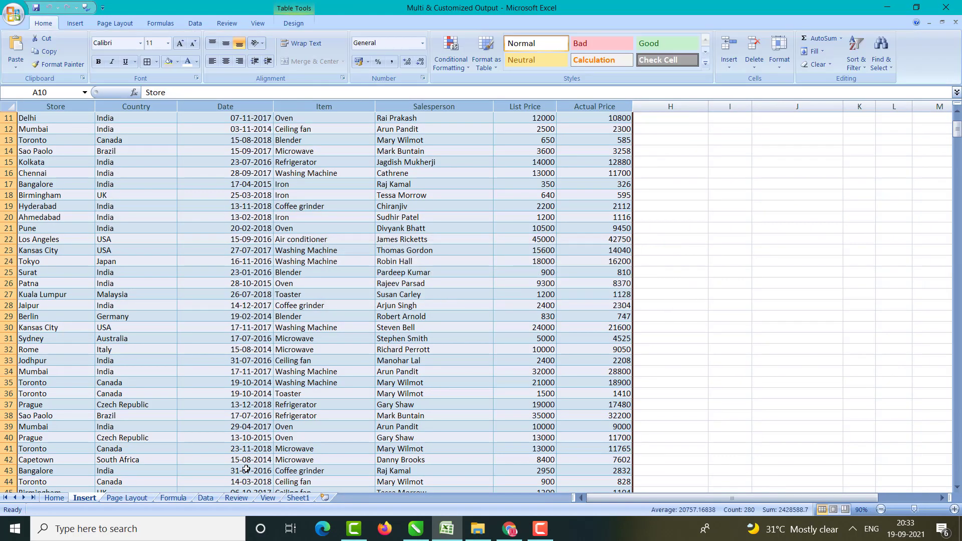
Step: Look through the Insert sheet's store sales table and its Column Chart, Pie Chart and Line Chart sections
scroll(131, 272, "up", 4)
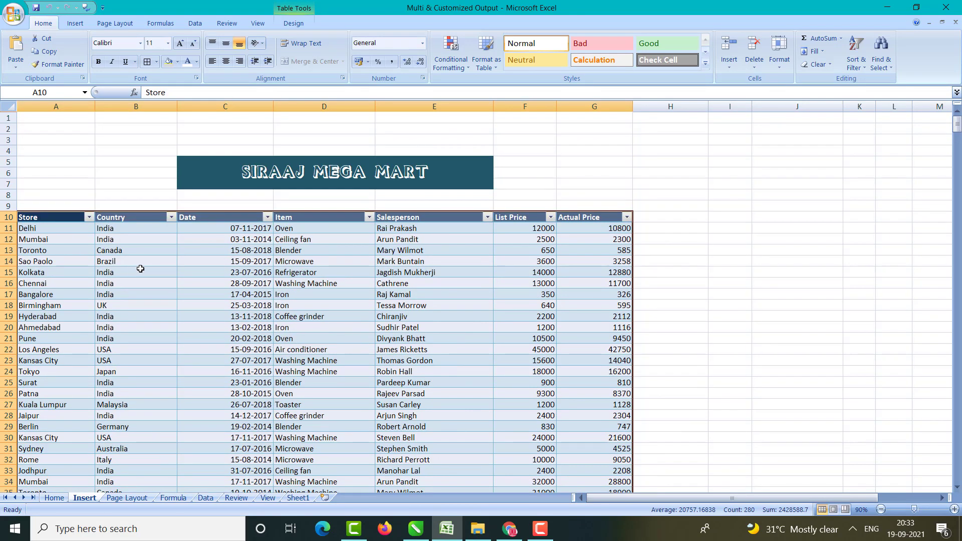
scroll(141, 269, "down", 2)
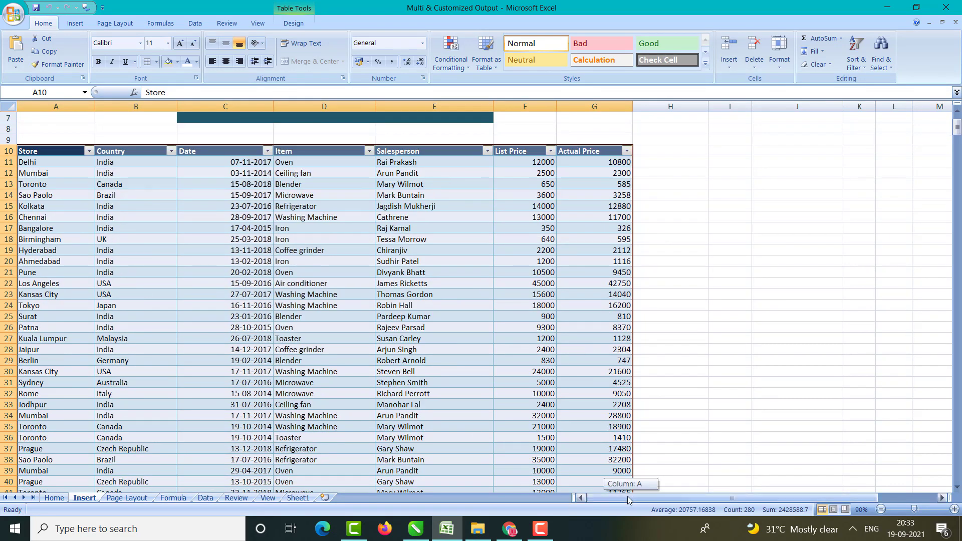
left_click(103, 239)
scroll(103, 240, "up", 2)
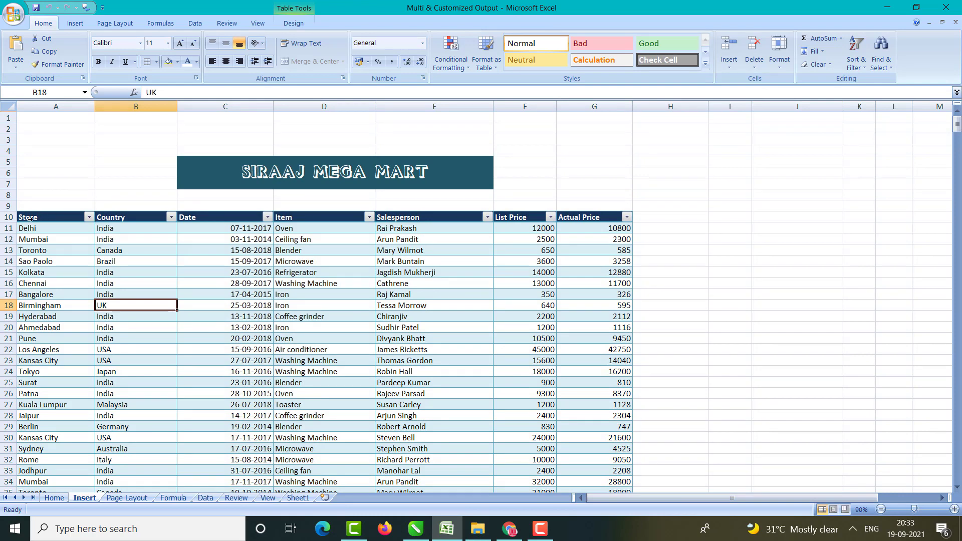
scroll(31, 228, "down", 18)
scroll(30, 228, "down", 5)
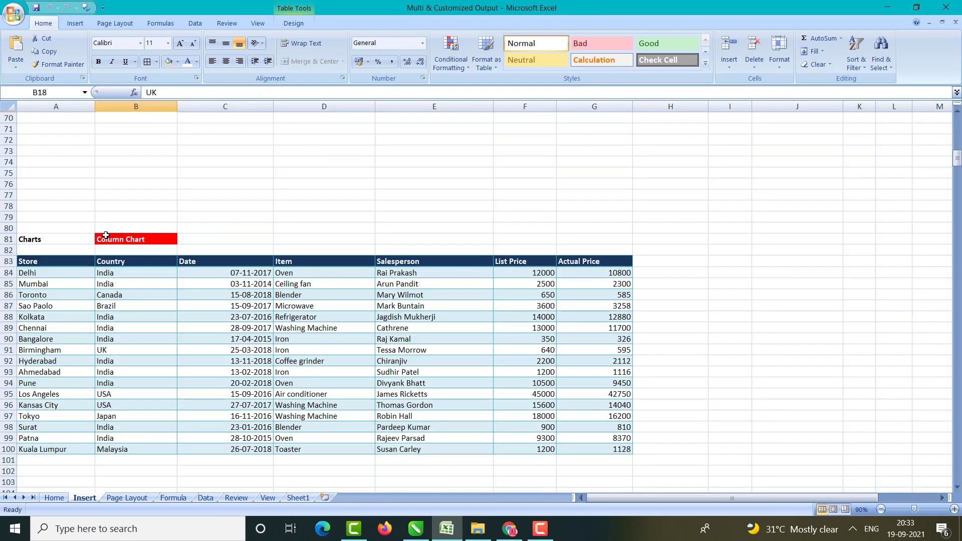
left_click(121, 243)
scroll(199, 273, "down", 2)
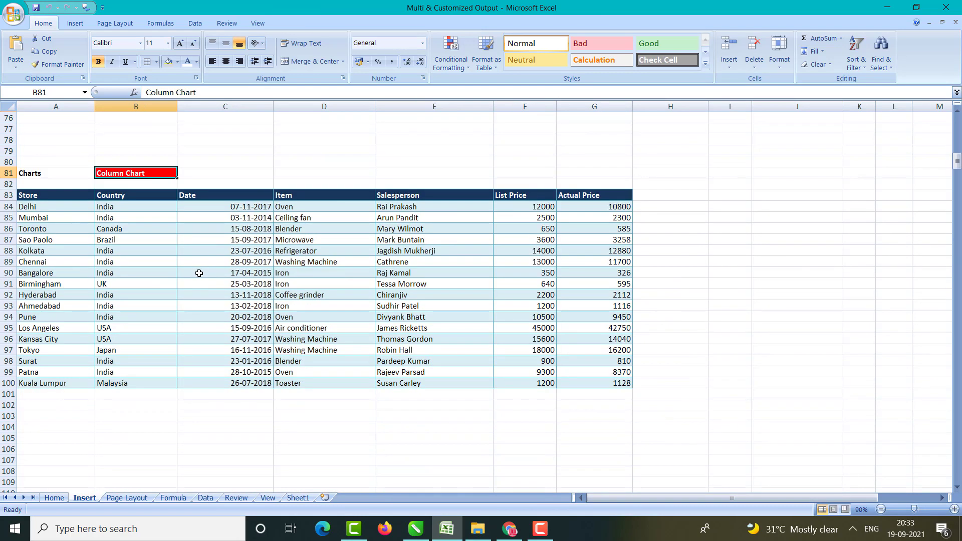
scroll(159, 270, "down", 18)
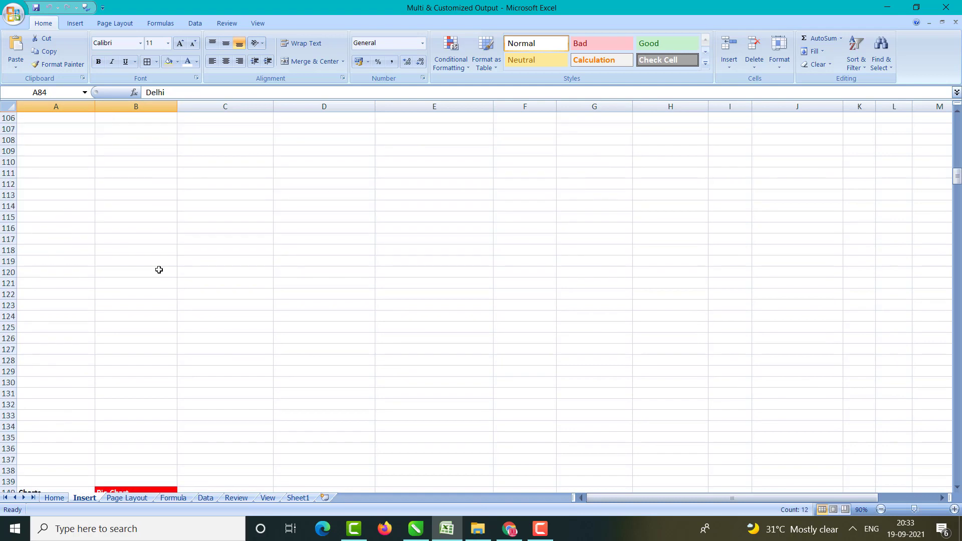
left_click(144, 228)
scroll(145, 234, "down", 10)
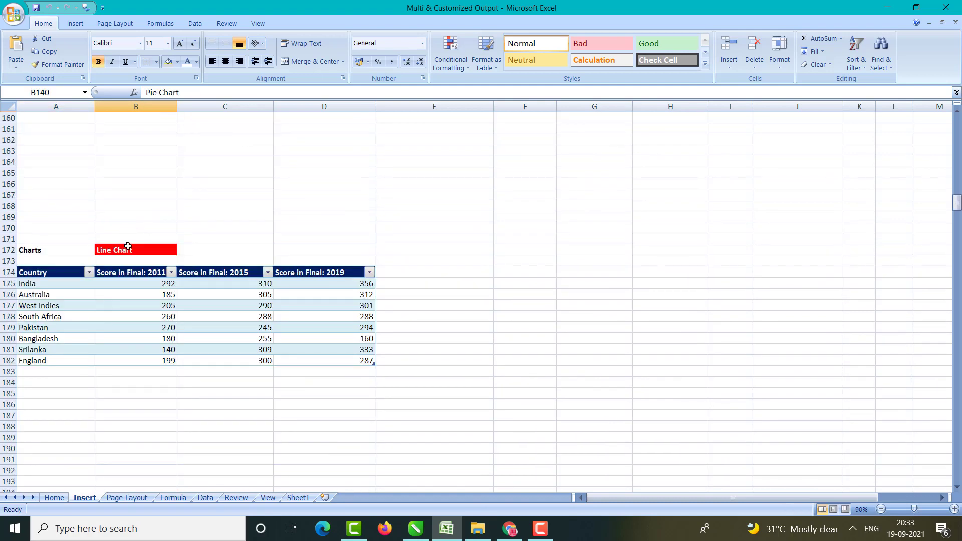
Step: Look through the Line Chart and Area Chart sections, and return to the Column Chart section
left_click(128, 246)
scroll(127, 251, "down", 10)
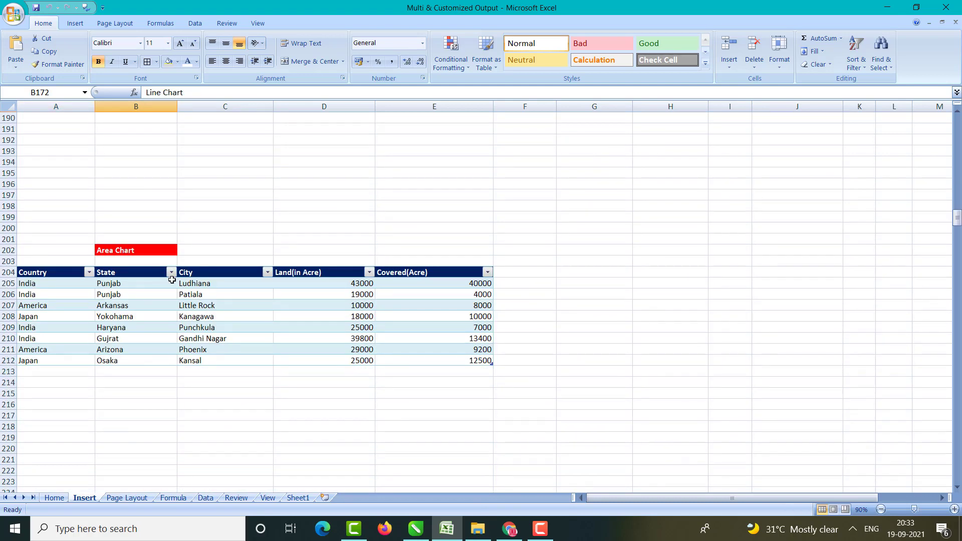
left_click(141, 251)
scroll(143, 253, "up", 20)
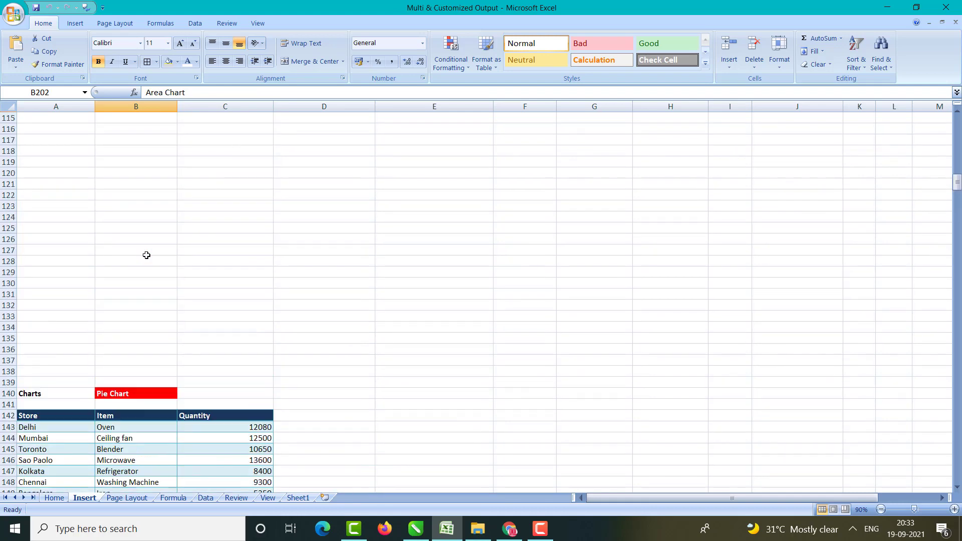
scroll(146, 255, "up", 2)
scroll(146, 255, "down", 14)
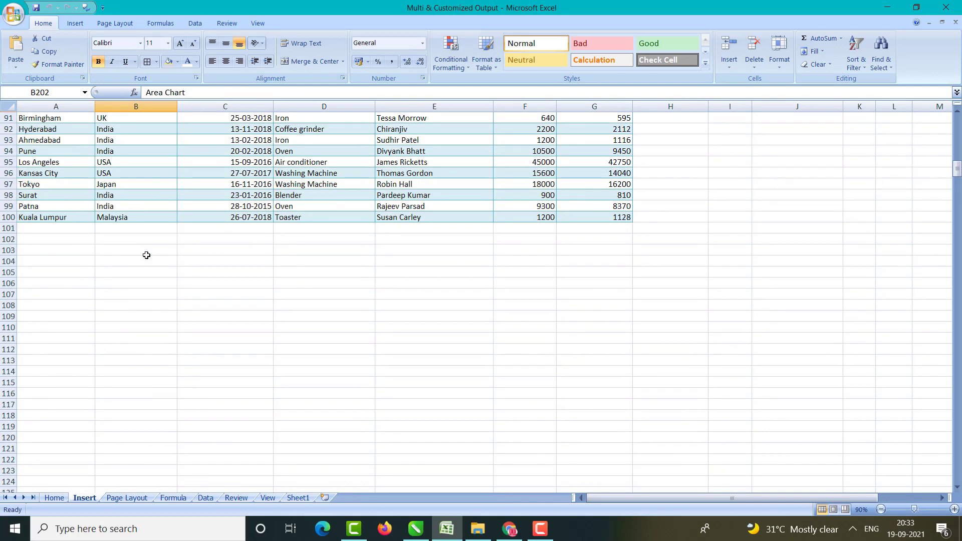
scroll(146, 255, "up", 18)
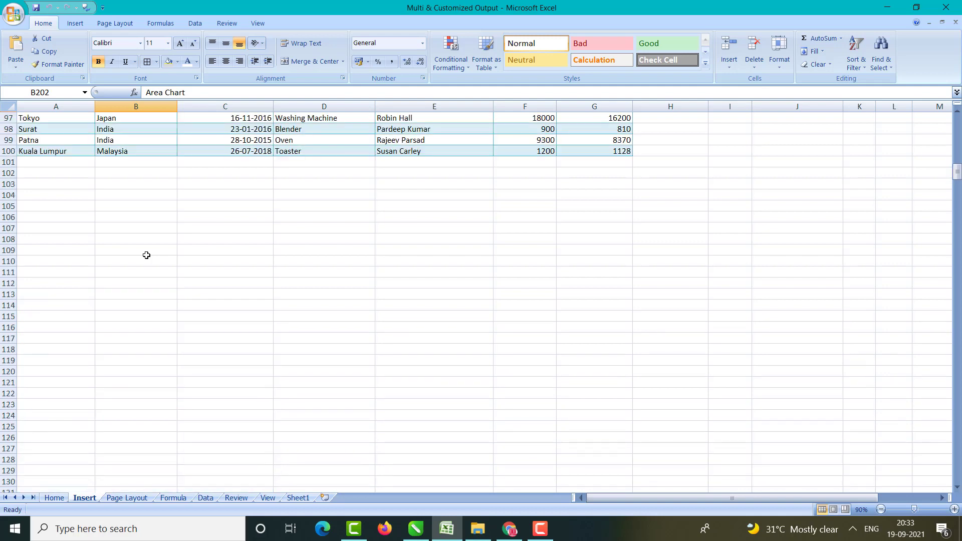
Step: Insert a 2-D clustered column chart from the Column Chart section's store sales table, range A83:G100
left_click(153, 241)
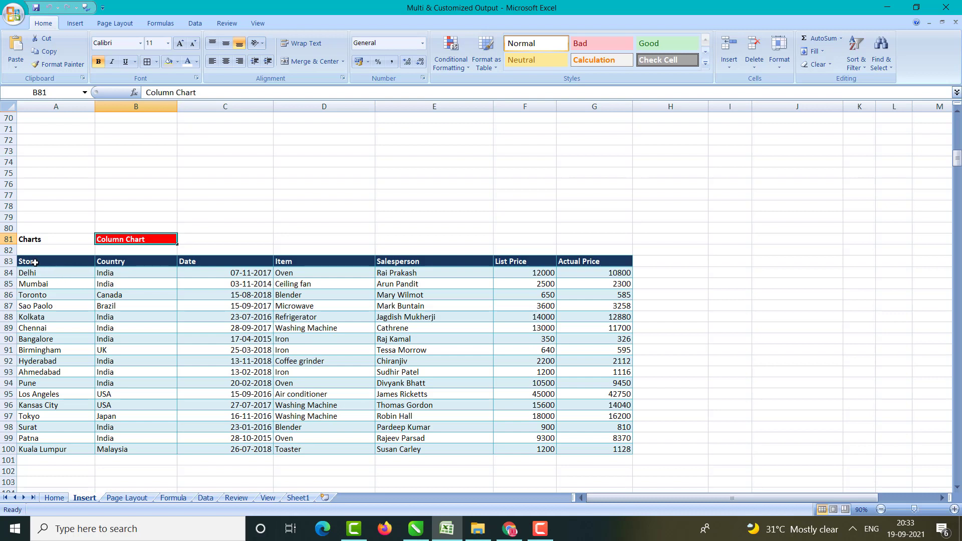
left_click_drag(34, 262, 589, 448)
left_click(75, 23)
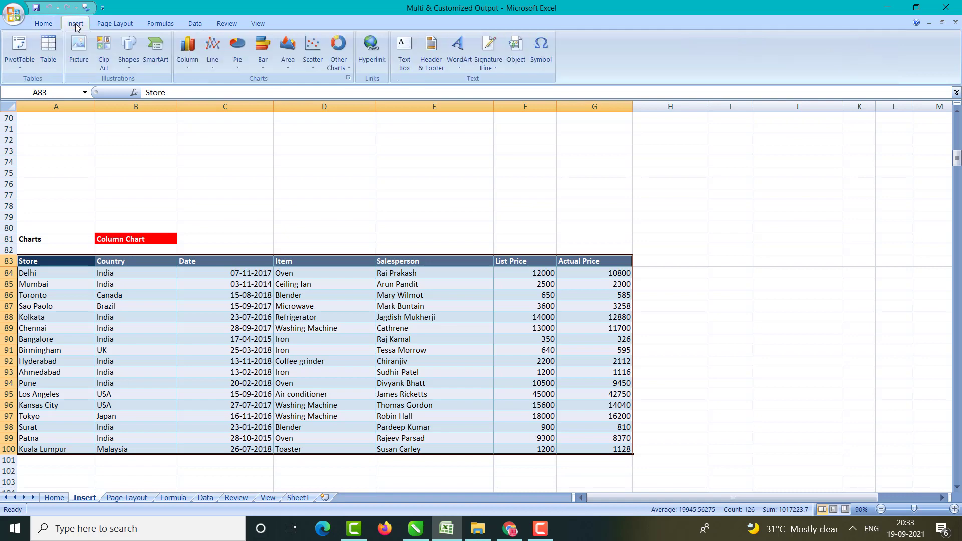
left_click(185, 66)
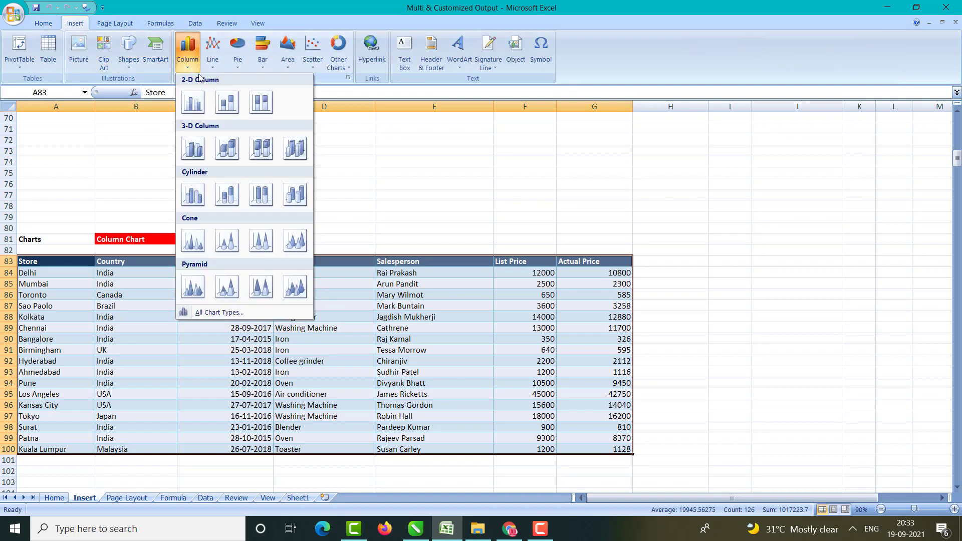
left_click(200, 109)
Step: Move the column chart below the store sales table, and enlarge its width and height until the category labels are readable
scroll(435, 211, "down", 4)
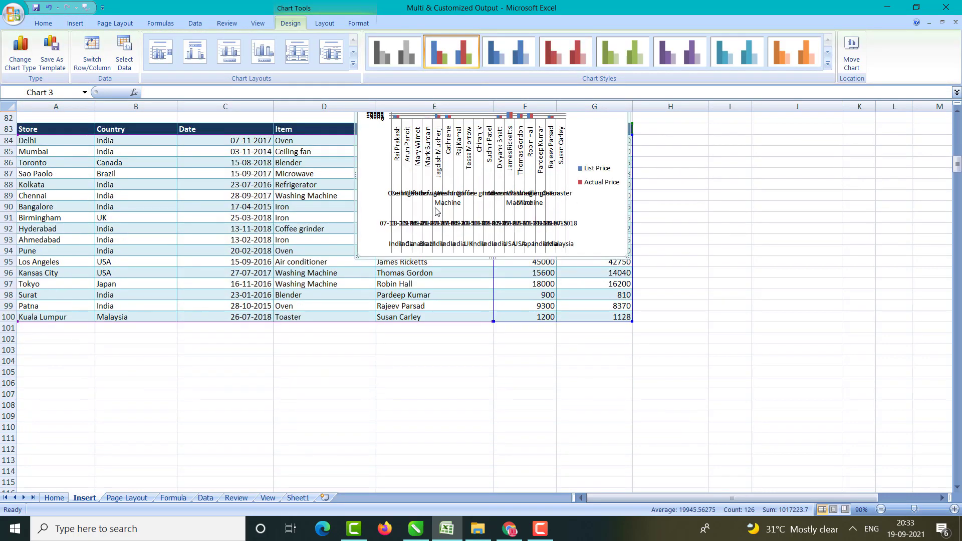
left_click_drag(371, 170, 22, 407)
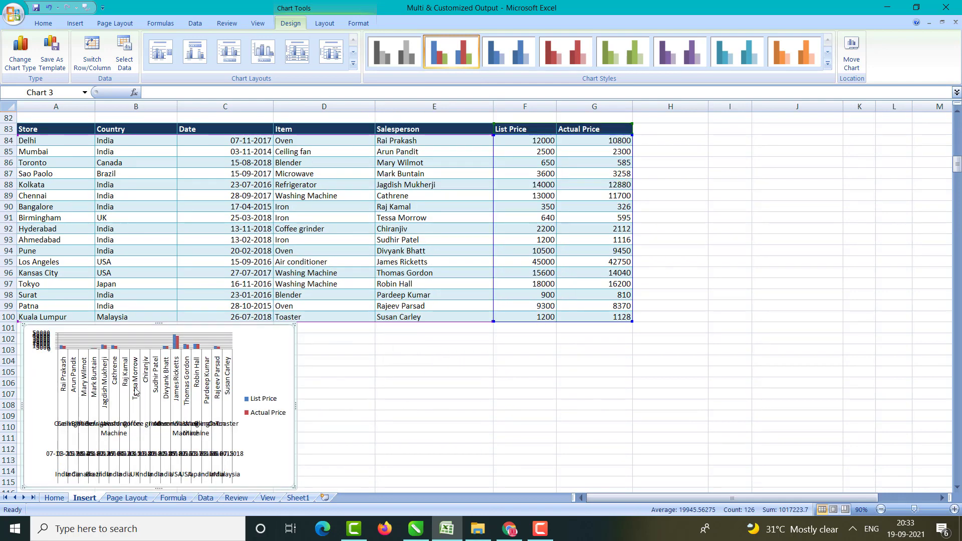
scroll(135, 392, "down", 3)
left_click_drag(296, 304, 732, 389)
scroll(252, 387, "down", 1)
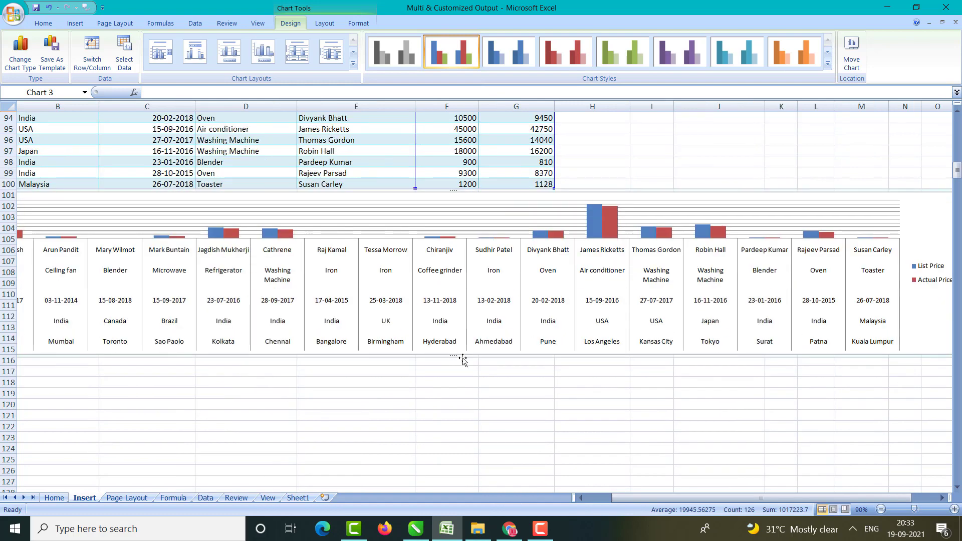
left_click_drag(454, 355, 453, 488)
Step: Examine the enlarged column chart across its full width, comparing List Price and Actual Price for each store
scroll(441, 451, "down", 3)
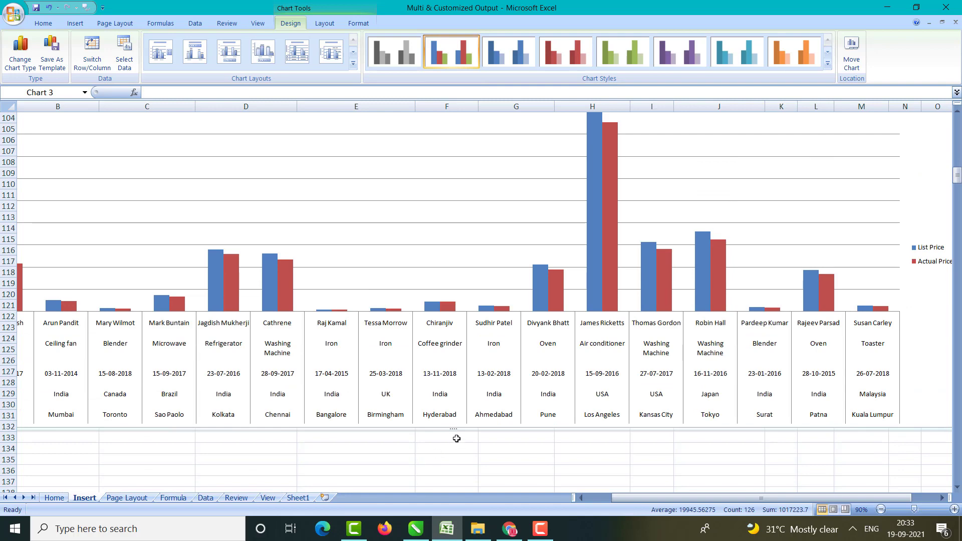
scroll(479, 433, "up", 2)
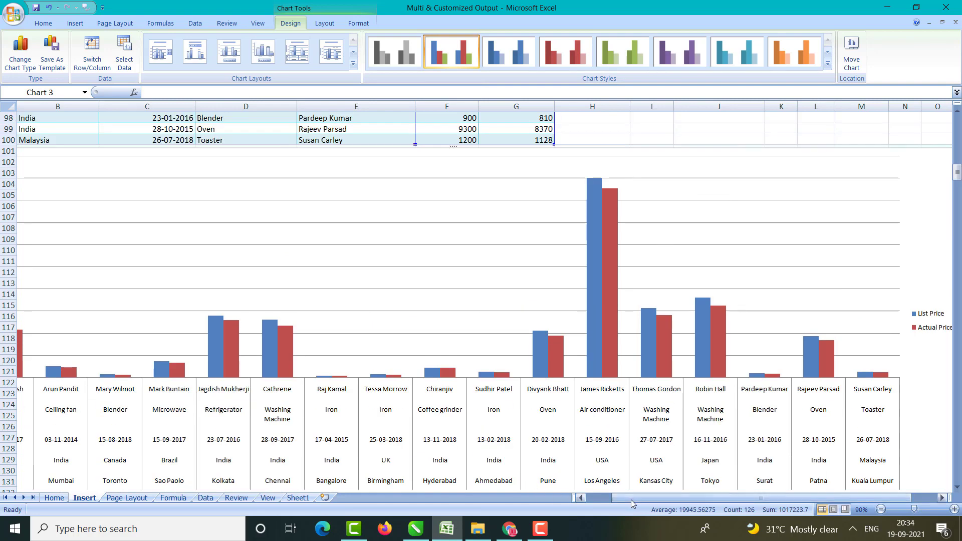
left_click_drag(710, 499, 746, 502)
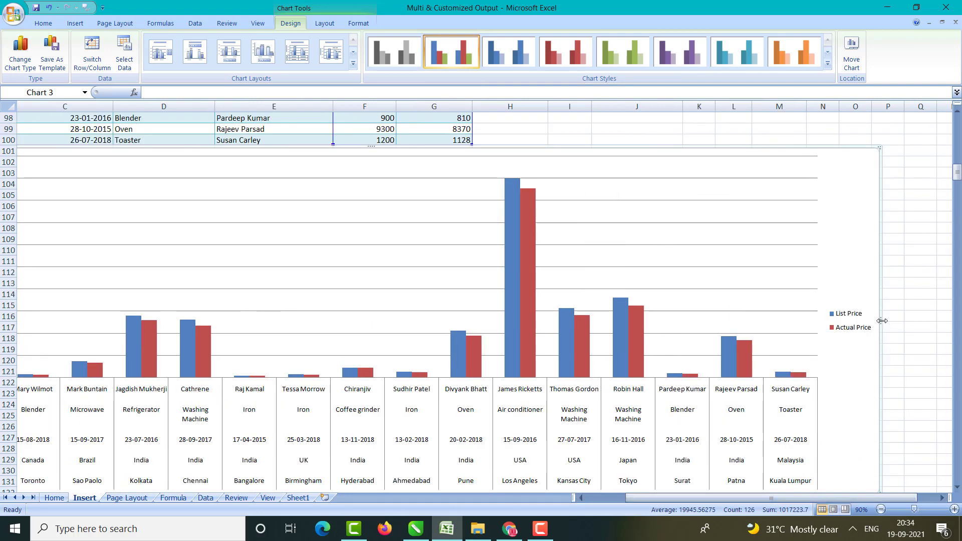
scroll(516, 491, "down", 2)
left_click_drag(649, 499, 708, 501)
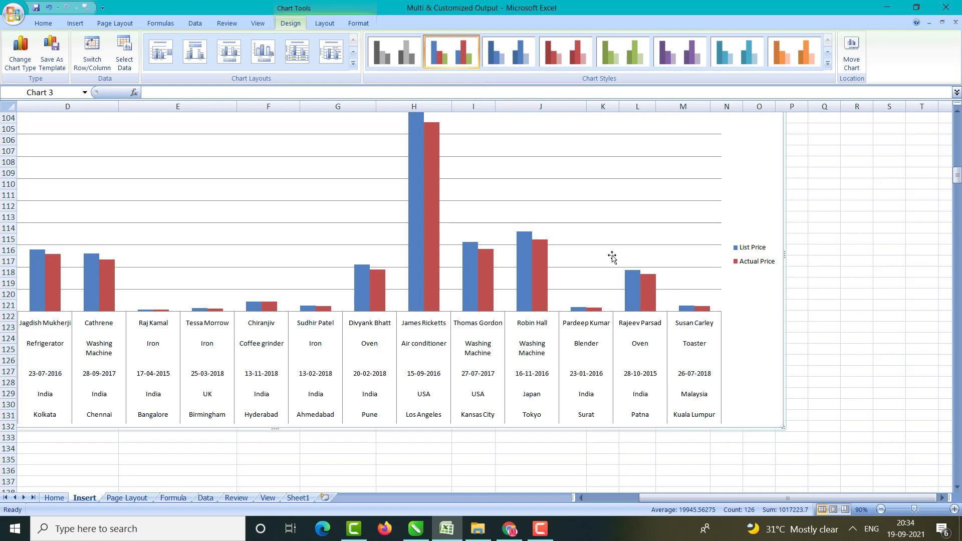
scroll(432, 165, "up", 1)
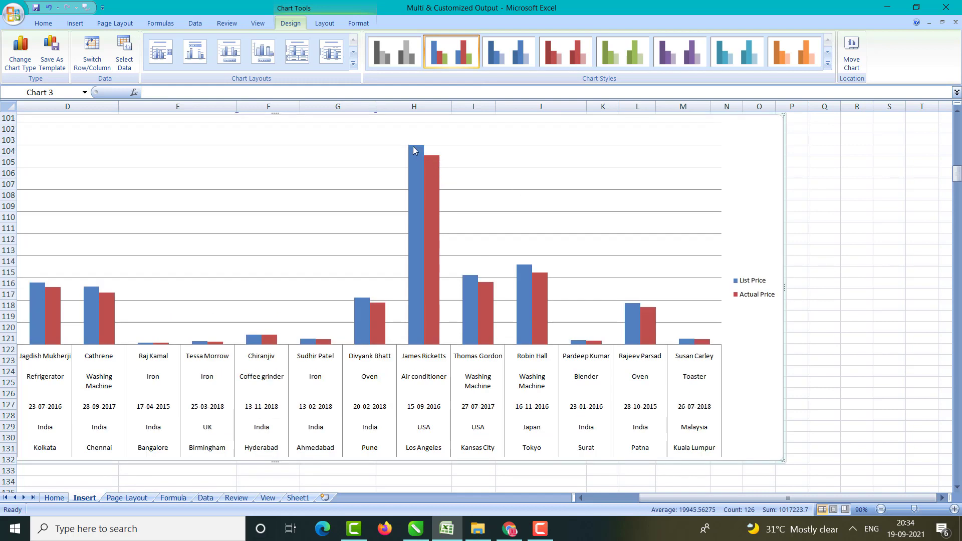
mouse_move(433, 172)
Step: Apply the chart layout with value labels above the columns and the legend below to the column chart
left_click(352, 65)
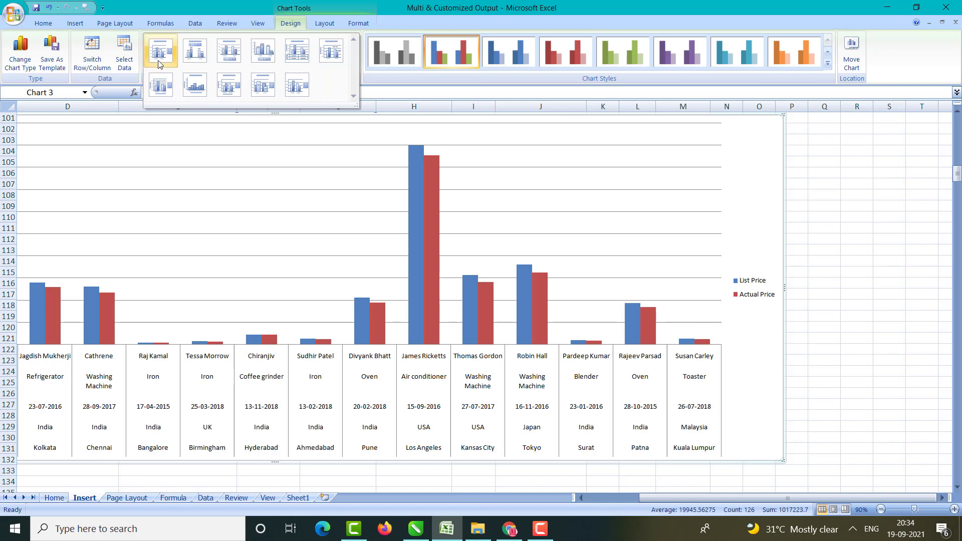
left_click(263, 51)
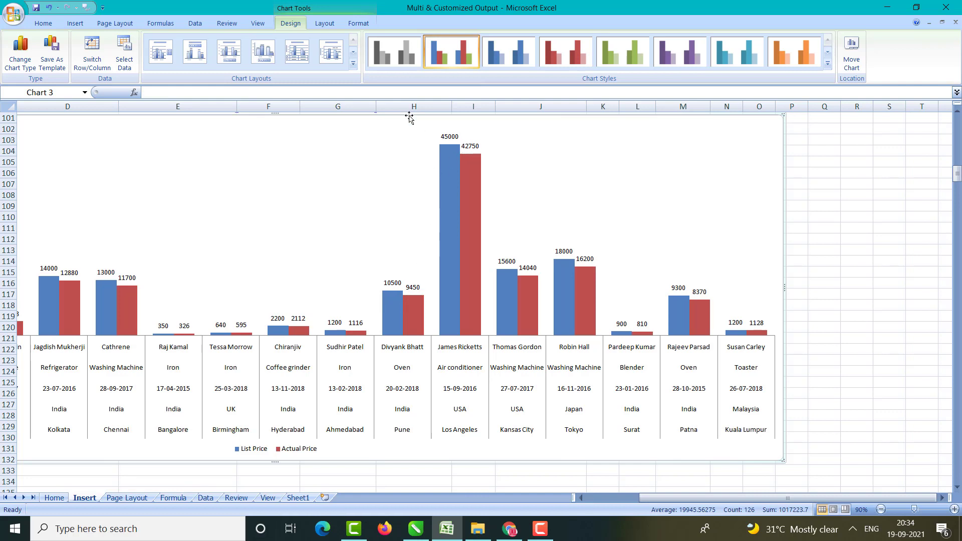
left_click(353, 63)
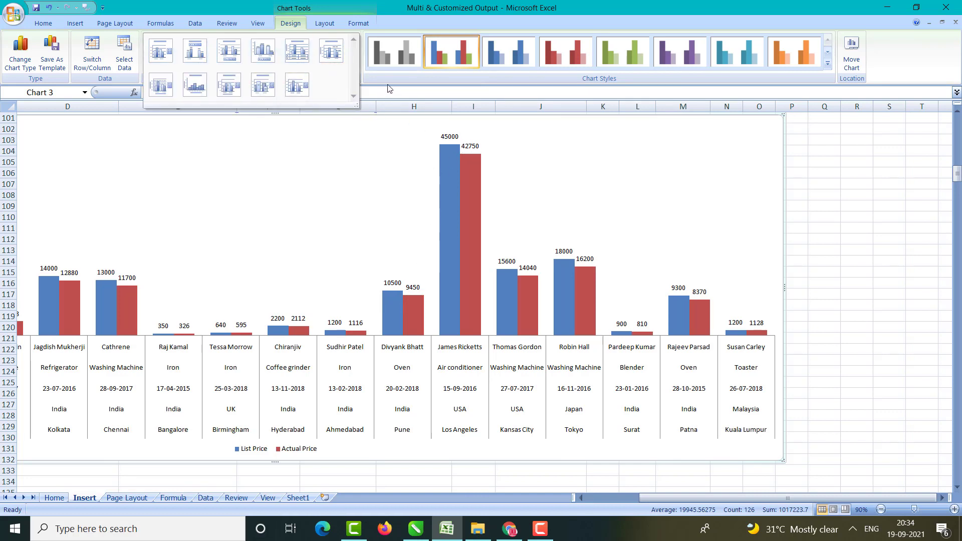
left_click(387, 100)
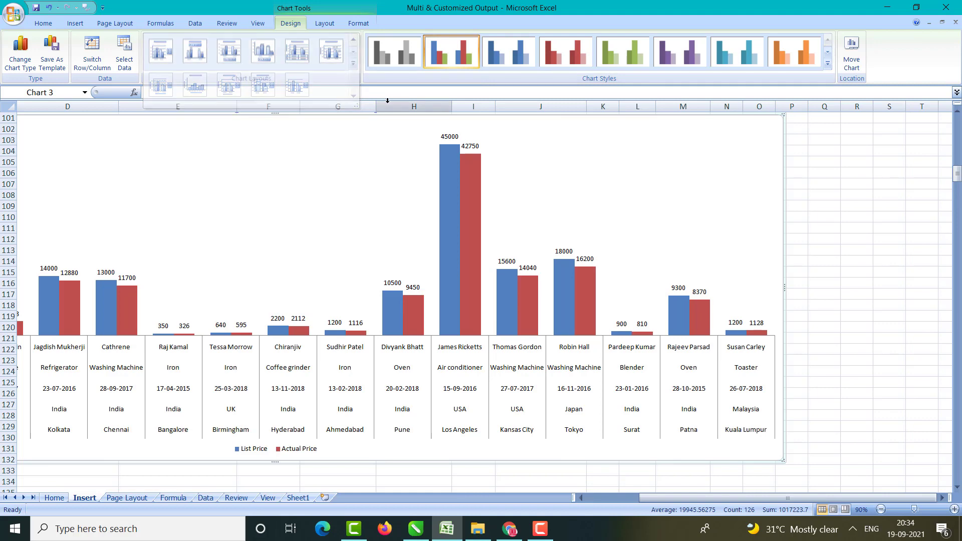
Step: Try the shaded blue and red chart style, and apply the orange style with a tinted plot area to the column chart
left_click(828, 66)
left_click(463, 120)
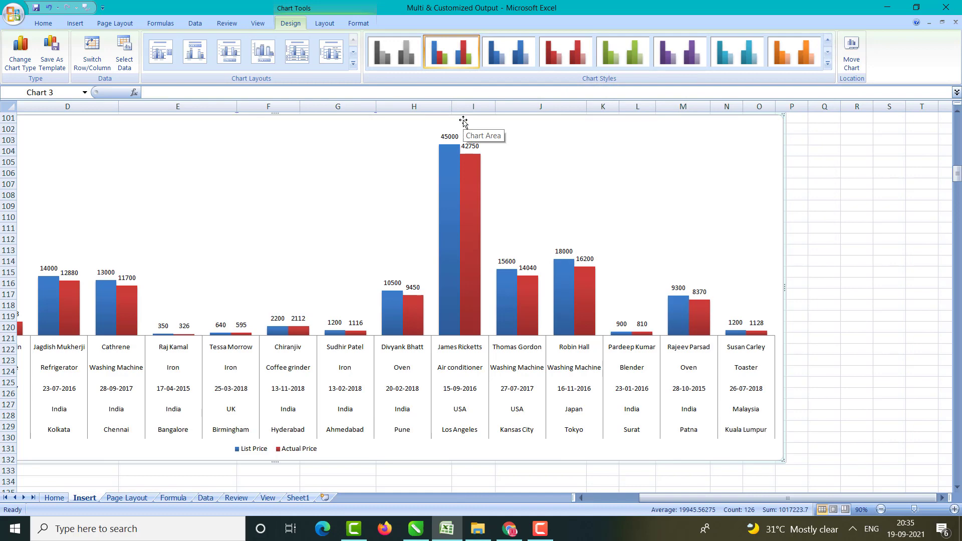
left_click(827, 63)
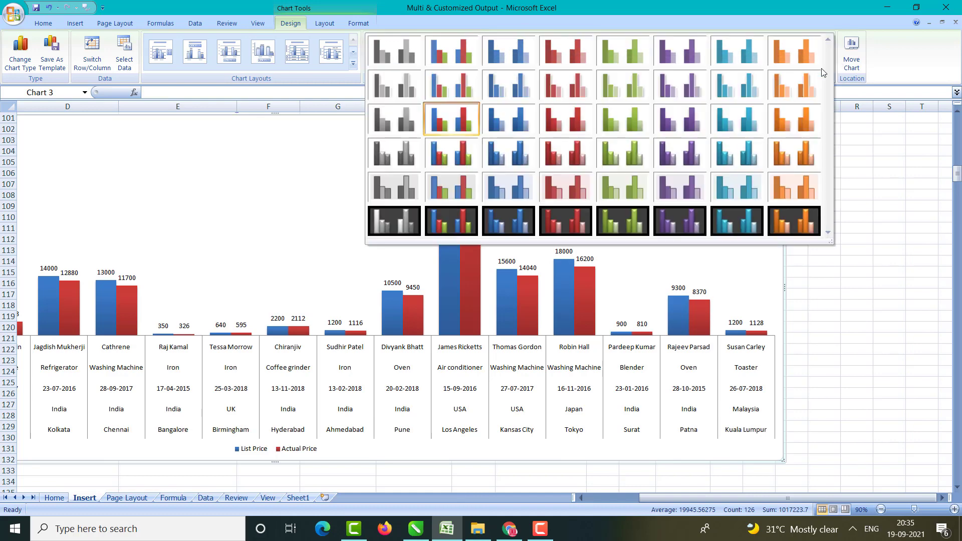
left_click(780, 180)
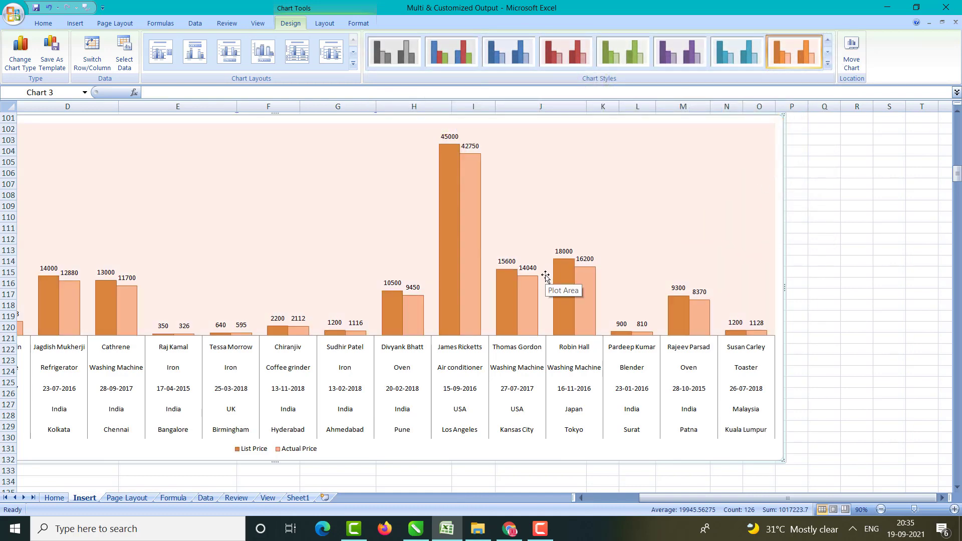
mouse_move(470, 233)
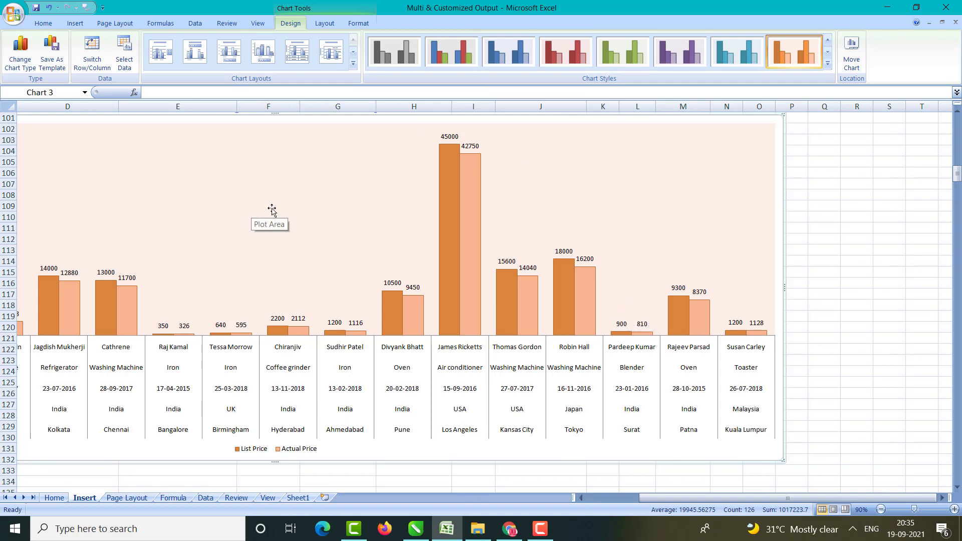
Step: Insert a 2-D line chart from the country scores table in the Line Chart section, range A174:D182
scroll(273, 210, "down", 20)
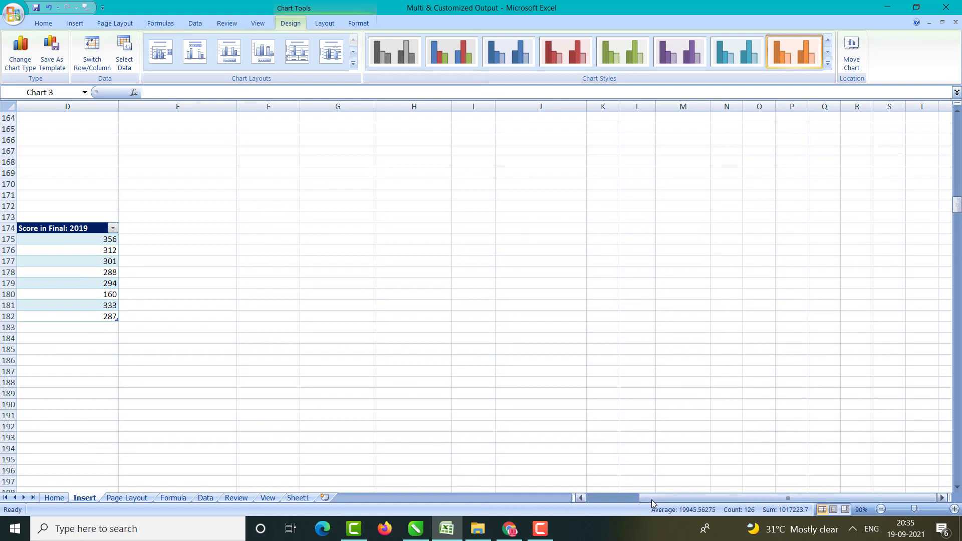
left_click_drag(650, 498, 583, 487)
left_click(105, 206)
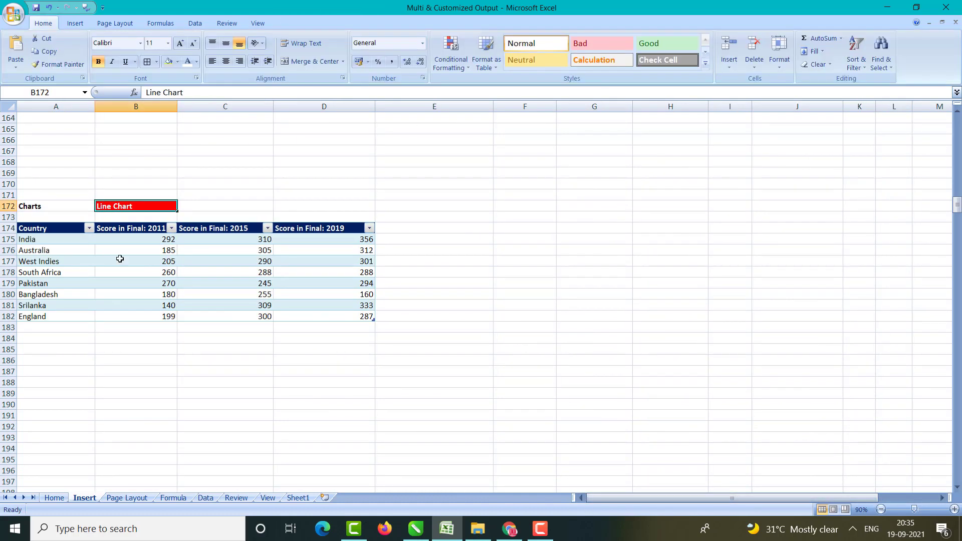
left_click_drag(27, 229, 147, 316)
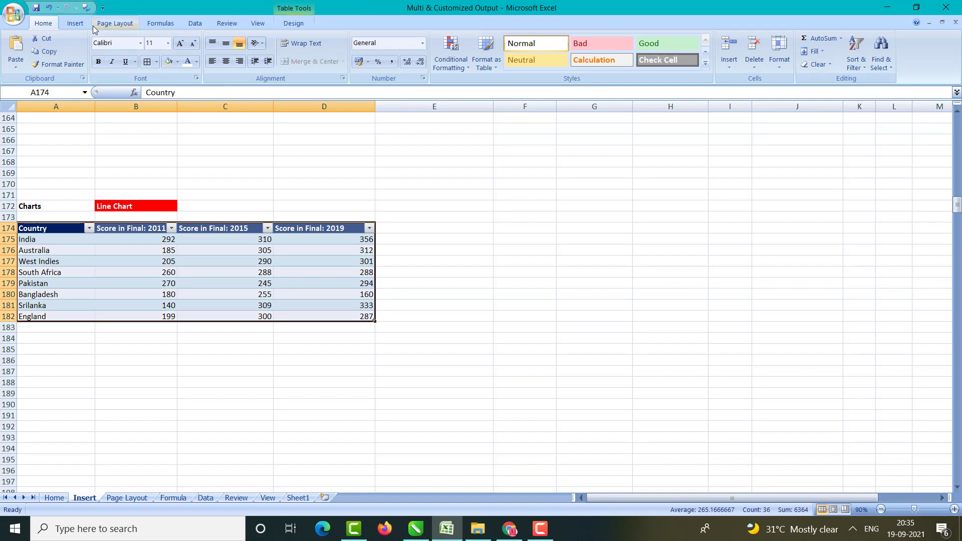
left_click(75, 23)
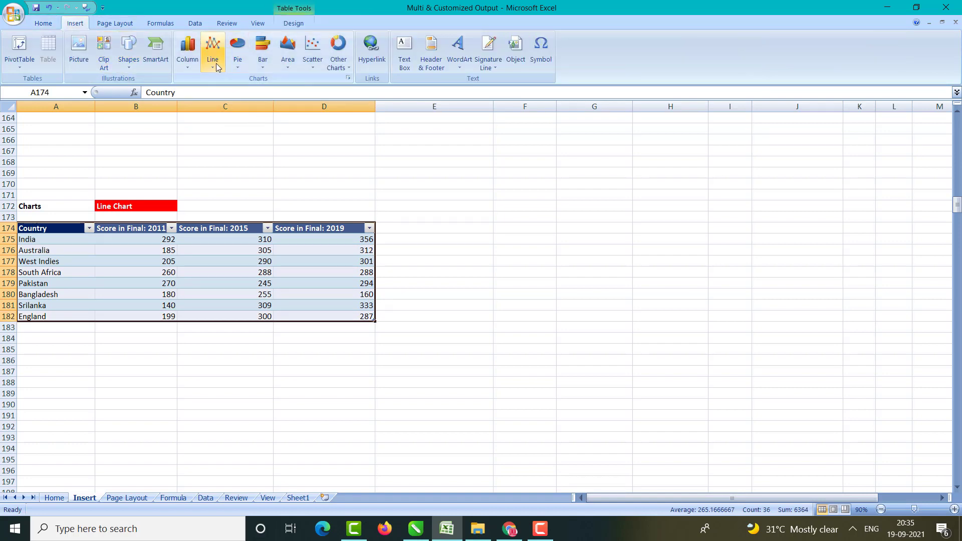
left_click(213, 48)
left_click(218, 106)
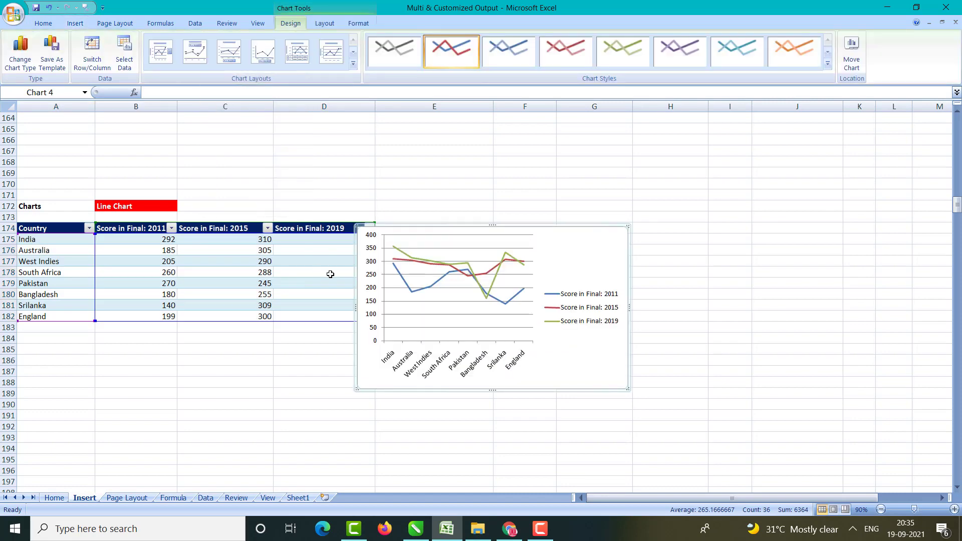
Step: Place and enlarge the line chart below the country scores table, and apply the multicolour style with a grey plot area
left_click_drag(416, 235, 86, 348)
scroll(444, 215, "down", 2)
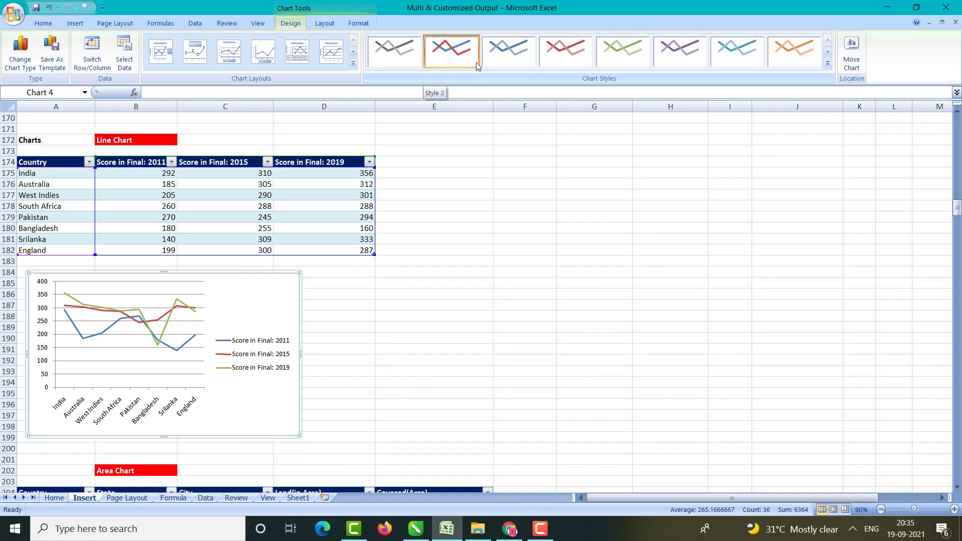
left_click(827, 63)
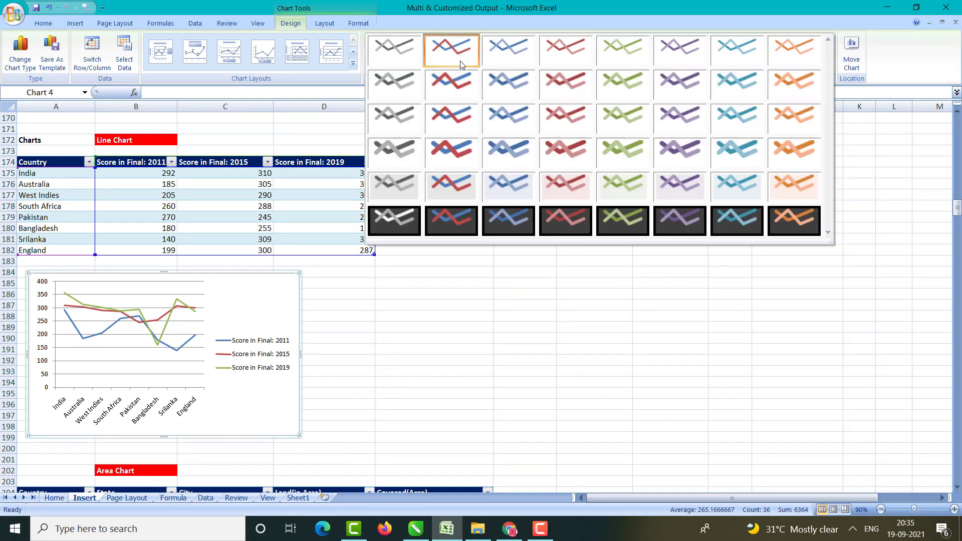
left_click(447, 186)
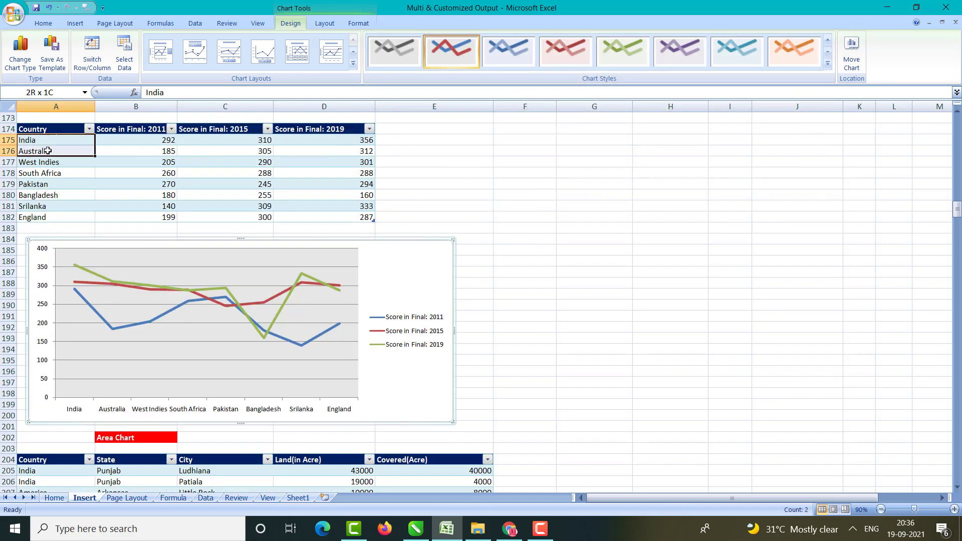
Step: Examine the countries and their 2011, 2015 and 2019 final scores in the table against the line chart
left_click_drag(50, 153, 53, 195)
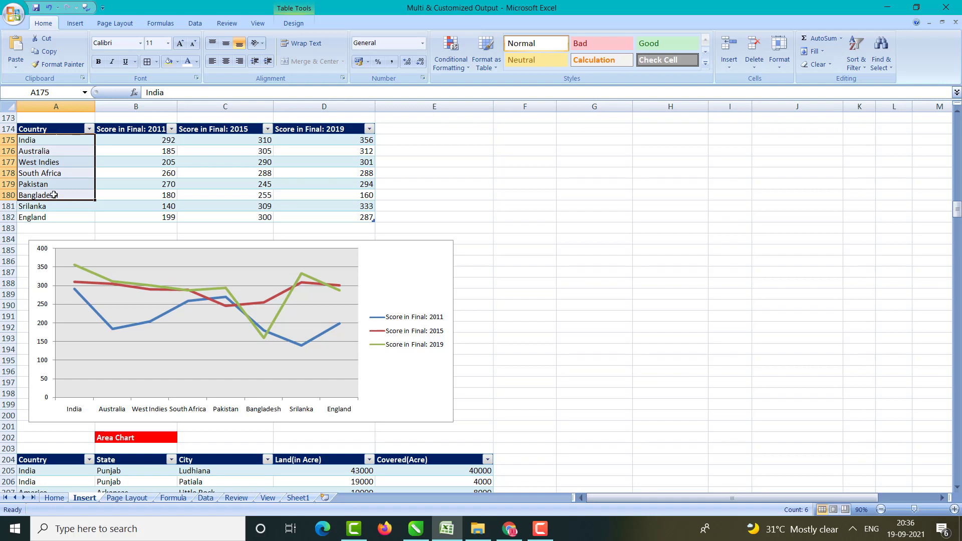
left_click_drag(140, 142, 145, 195)
left_click_drag(225, 129, 265, 195)
left_click_drag(314, 143, 324, 216)
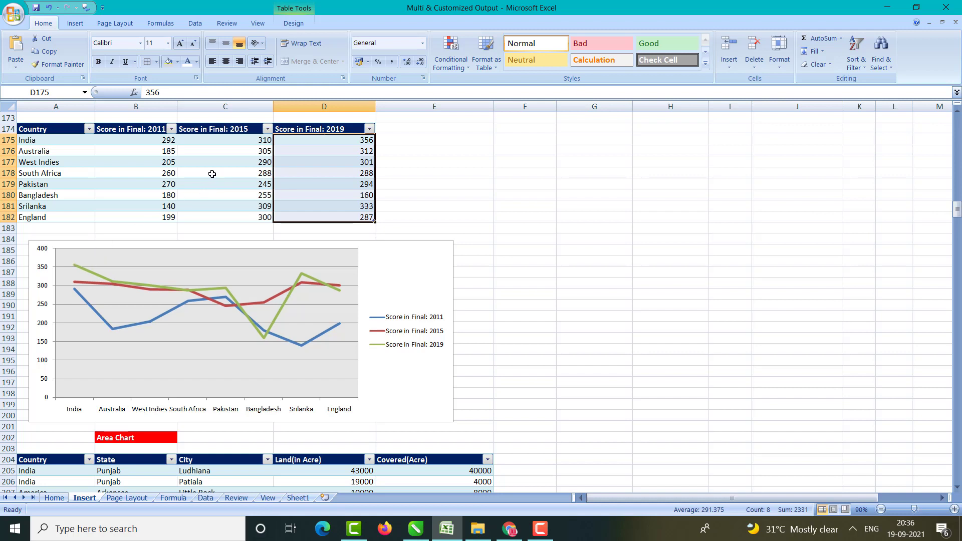
left_click(349, 143)
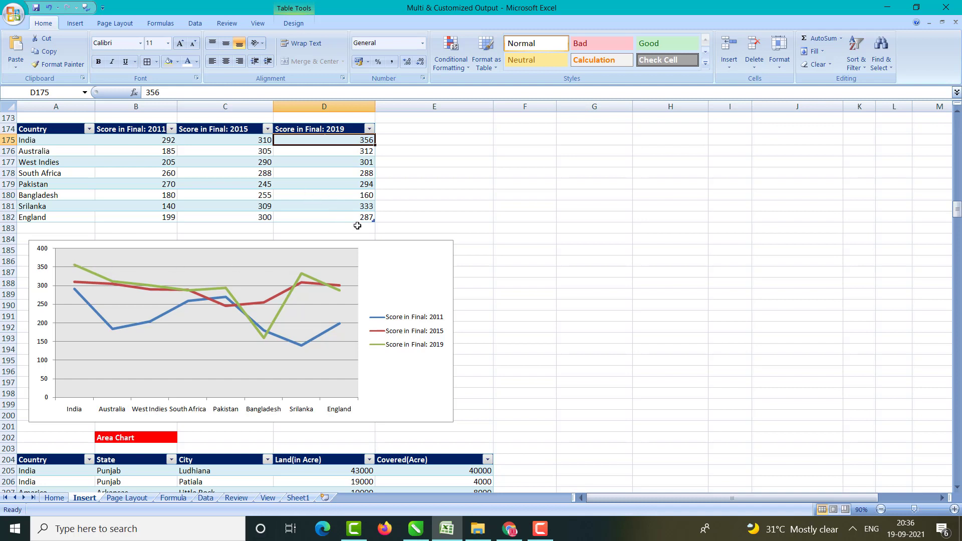
left_click(163, 220)
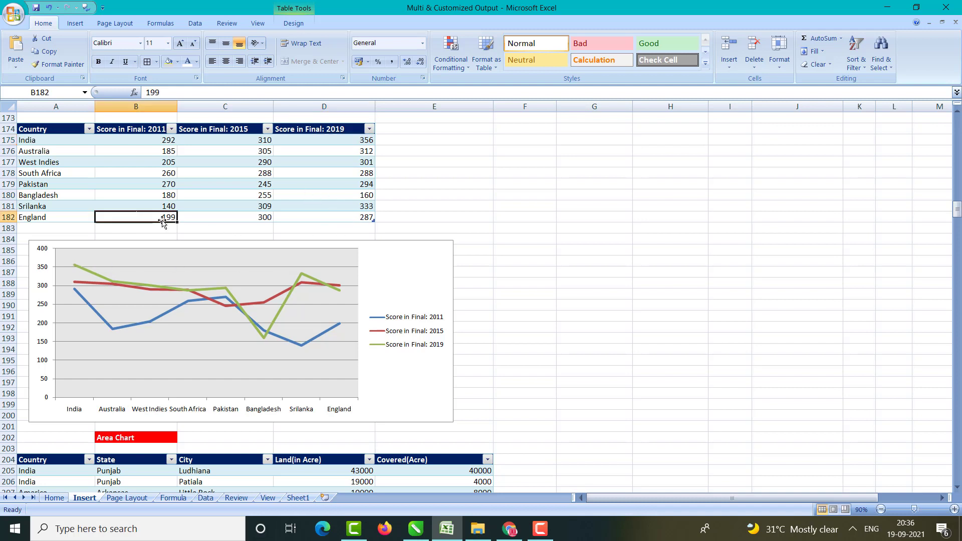
Step: Compare the countries' 2011 final scores in cells B175:B182 with the matching series in the line chart
left_click(162, 205)
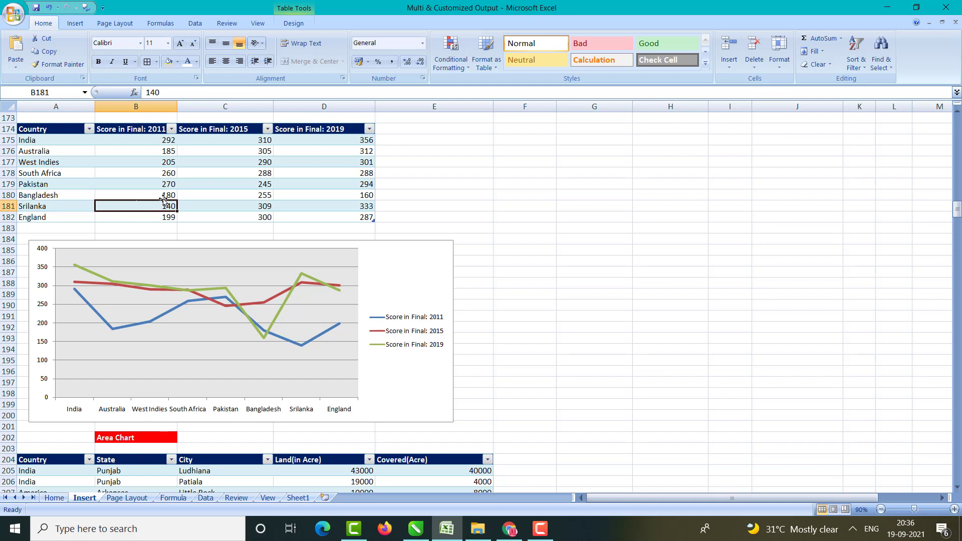
left_click_drag(163, 140, 162, 216)
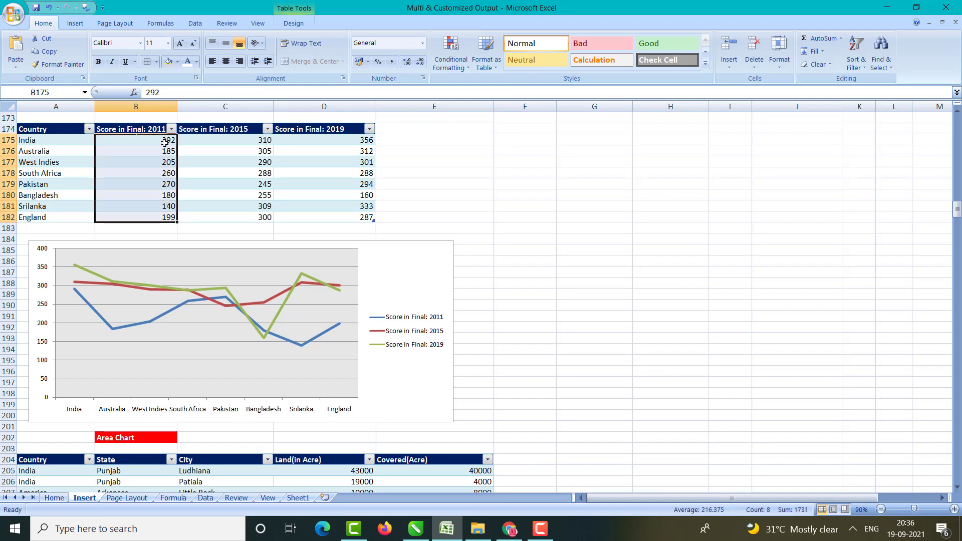
left_click(163, 210)
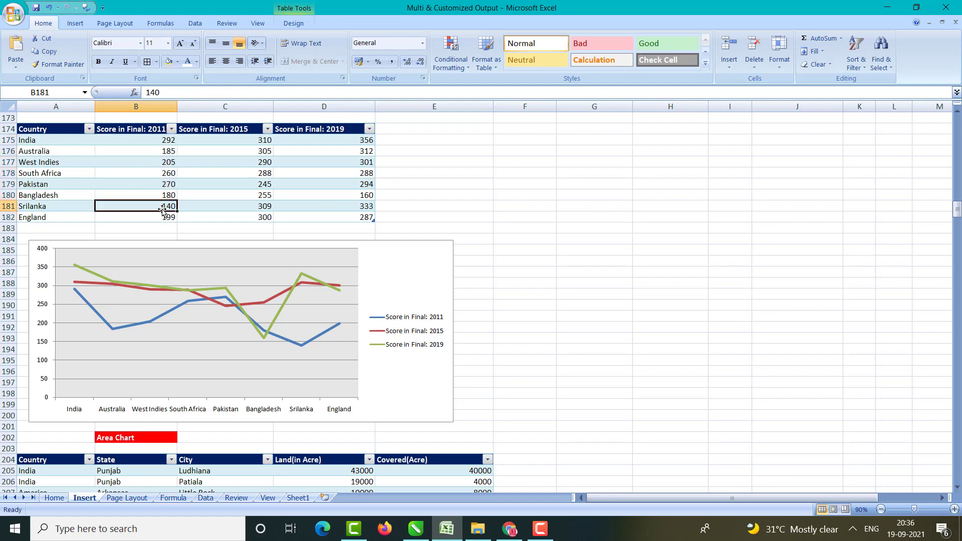
scroll(163, 207, "down", 2)
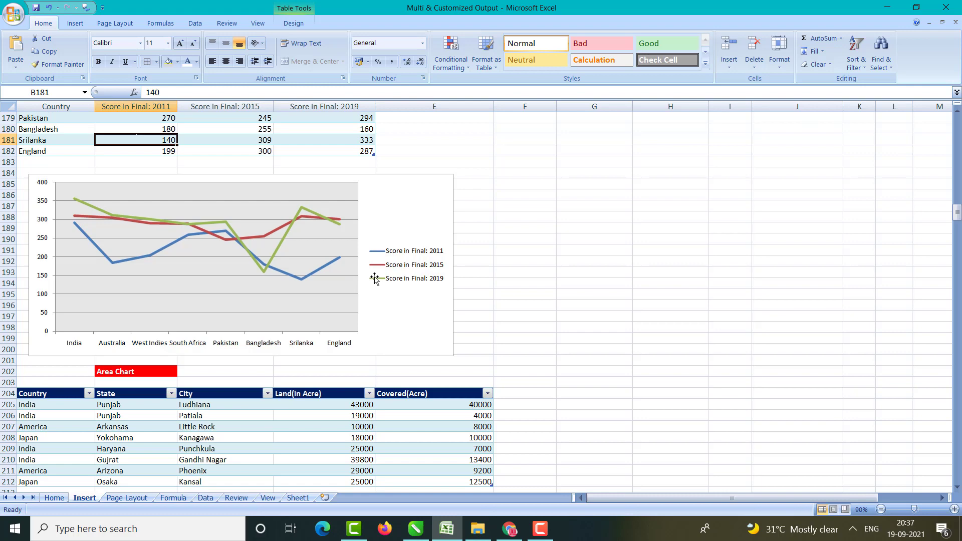
Step: Review the country, state, city, land and covered acre columns of the table in the Area Chart section
scroll(375, 279, "down", 3)
scroll(375, 279, "down", 4)
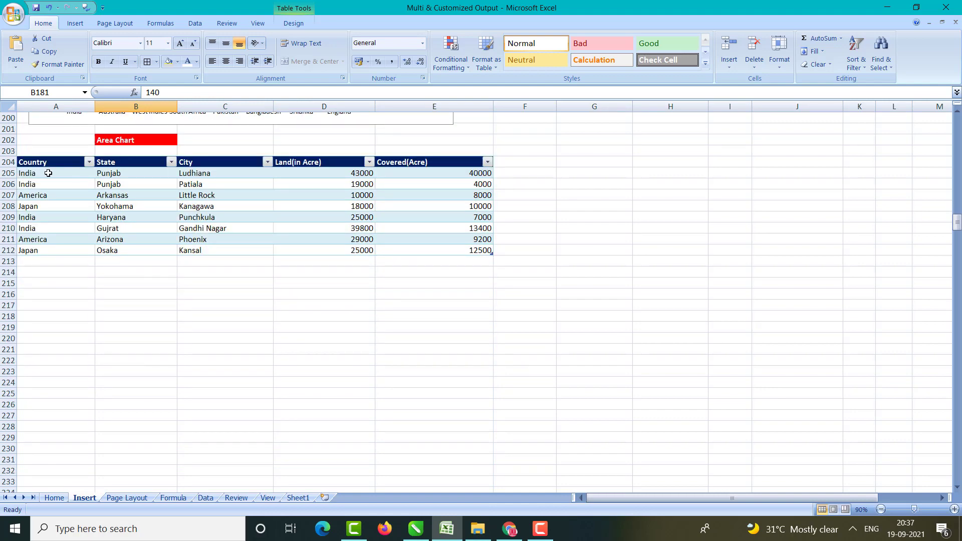
left_click_drag(36, 174, 45, 238)
left_click_drag(114, 176, 118, 239)
left_click_drag(211, 183, 248, 216)
left_click(299, 180)
left_click_drag(298, 179, 311, 230)
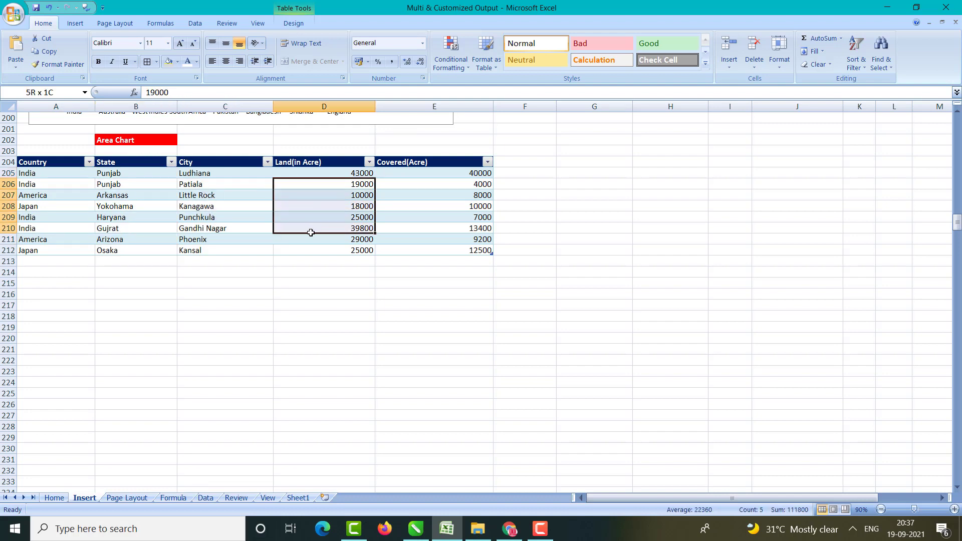
left_click_drag(427, 175, 428, 278)
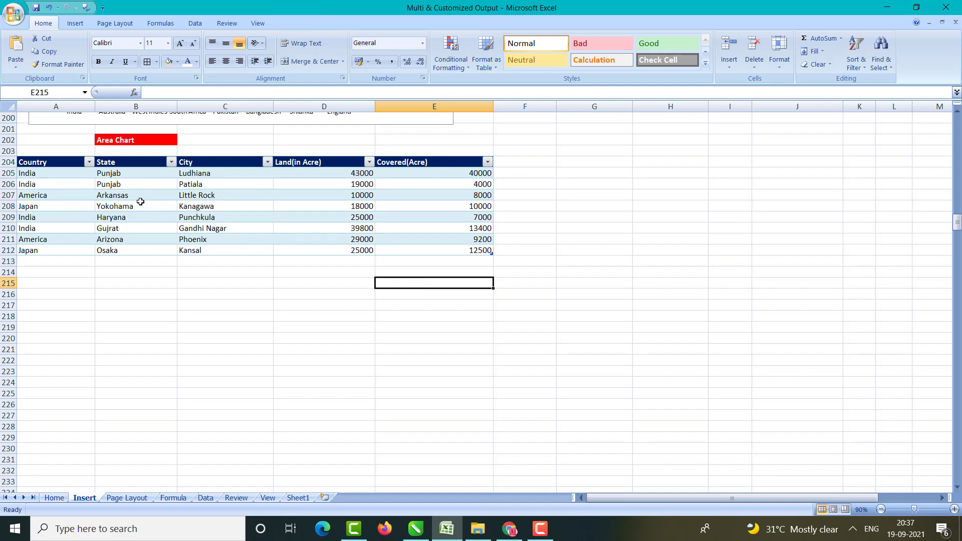
Step: Insert a 2-D area chart from the land table in the Area Chart section, range A204:E212
left_click(47, 163)
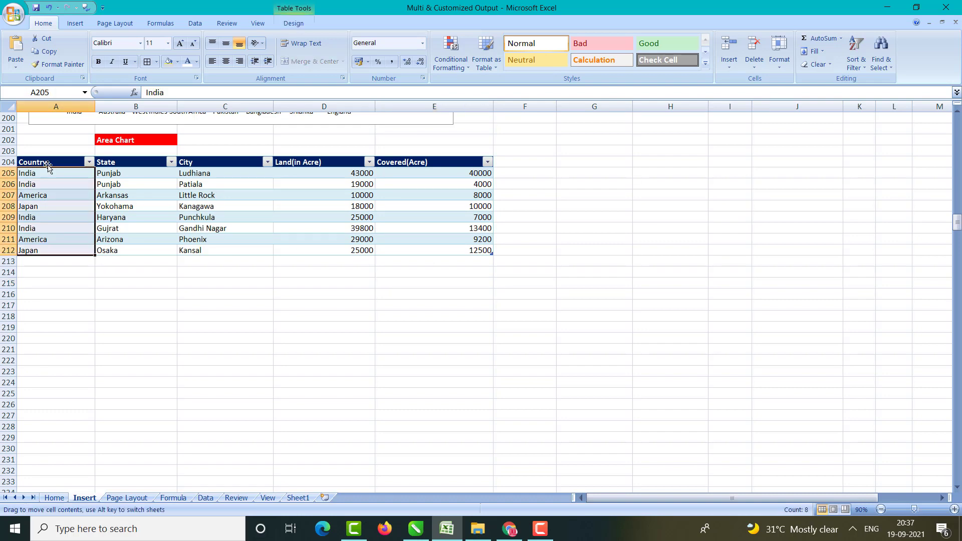
left_click_drag(48, 163, 472, 248)
left_click(75, 23)
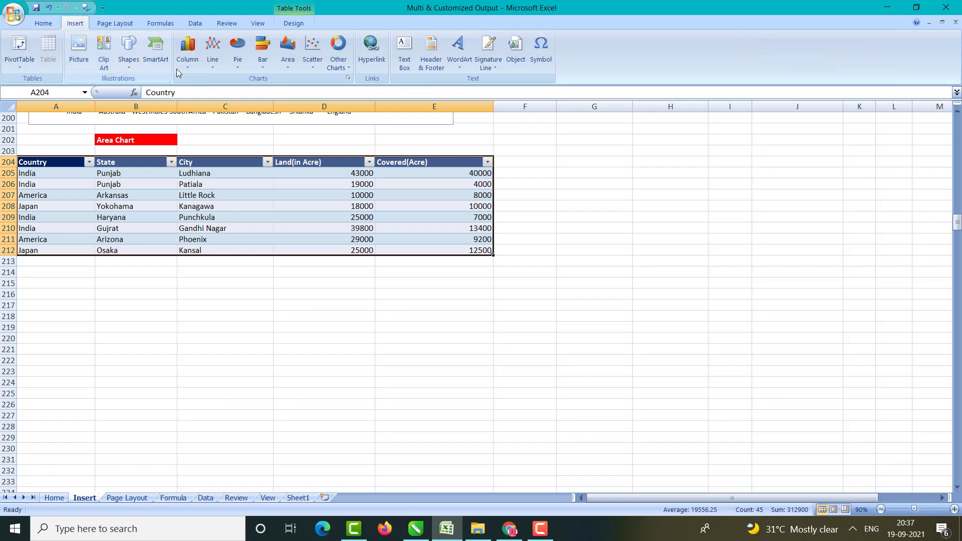
left_click(289, 72)
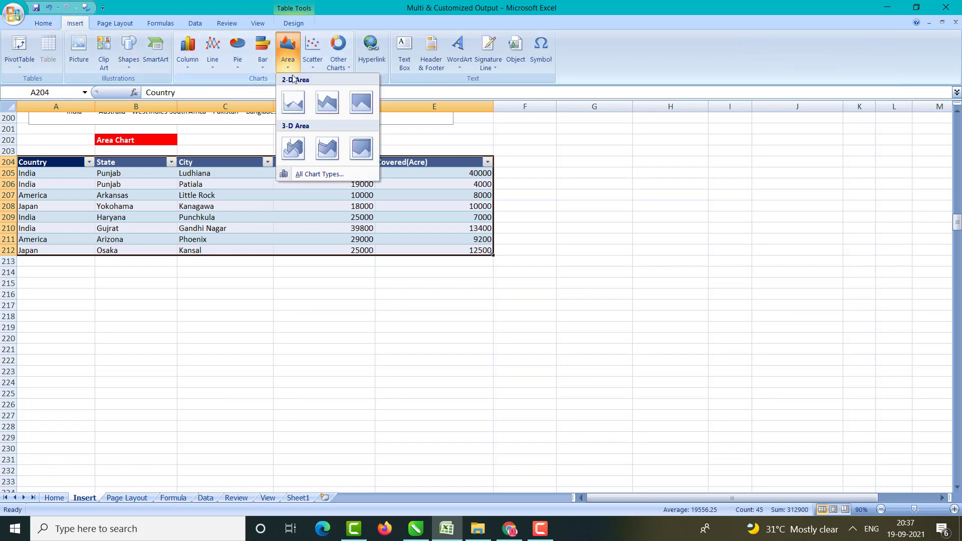
left_click(291, 99)
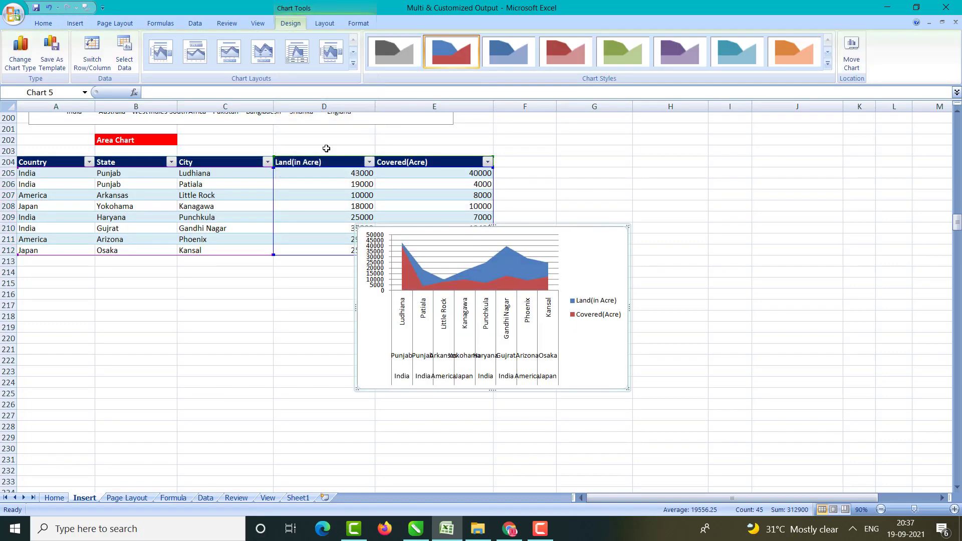
Step: Move the area chart below the land table and enlarge it to span about columns A to H and rows 215 to 242
left_click_drag(484, 244, 186, 294)
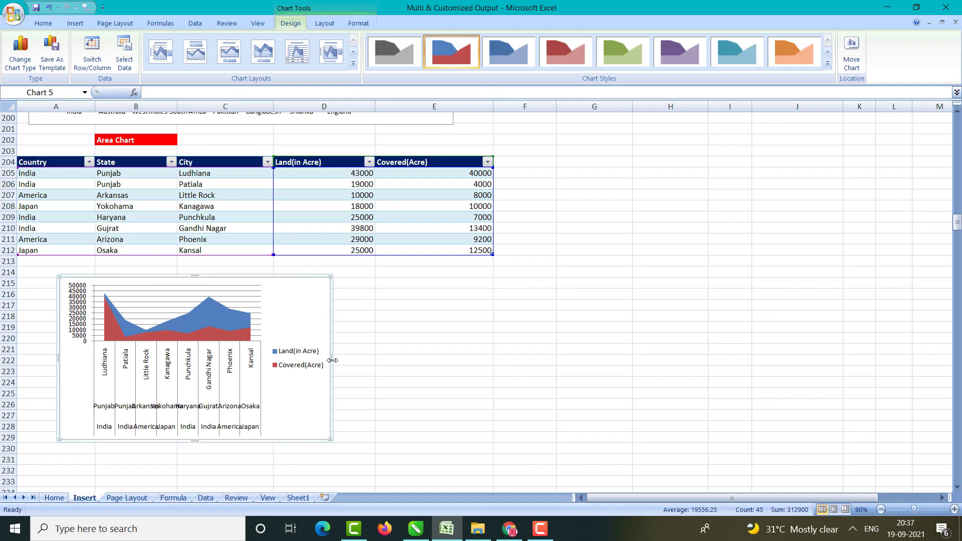
left_click_drag(337, 352, 690, 378)
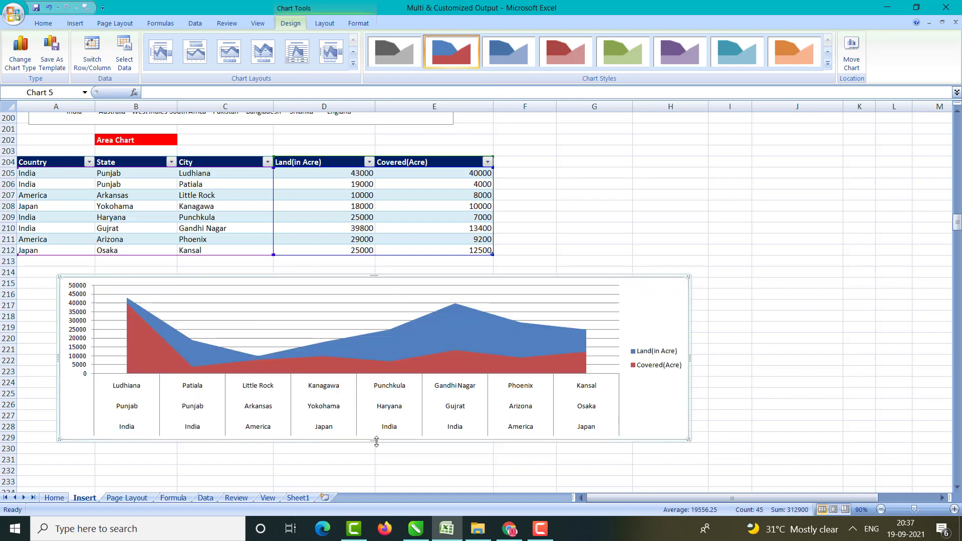
scroll(373, 441, "down", 1)
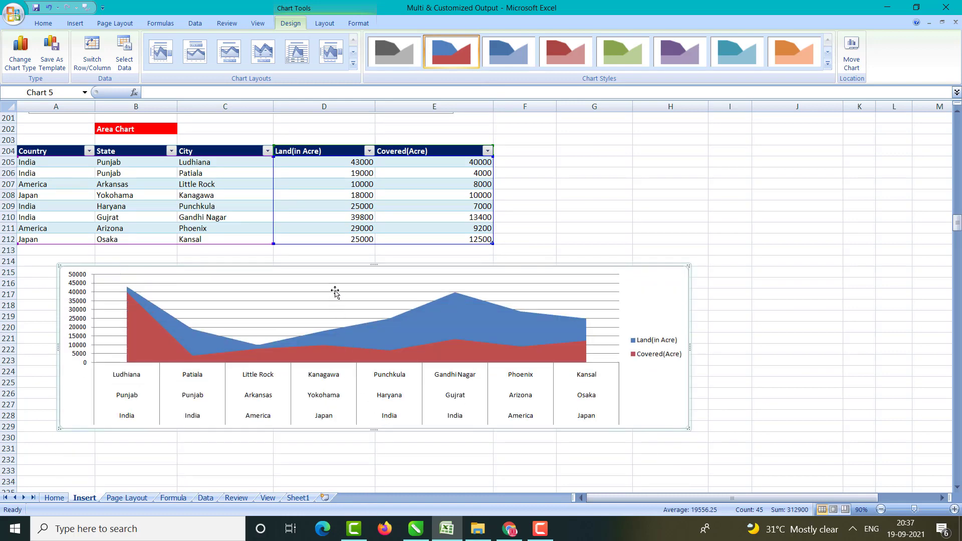
scroll(370, 363, "down", 2)
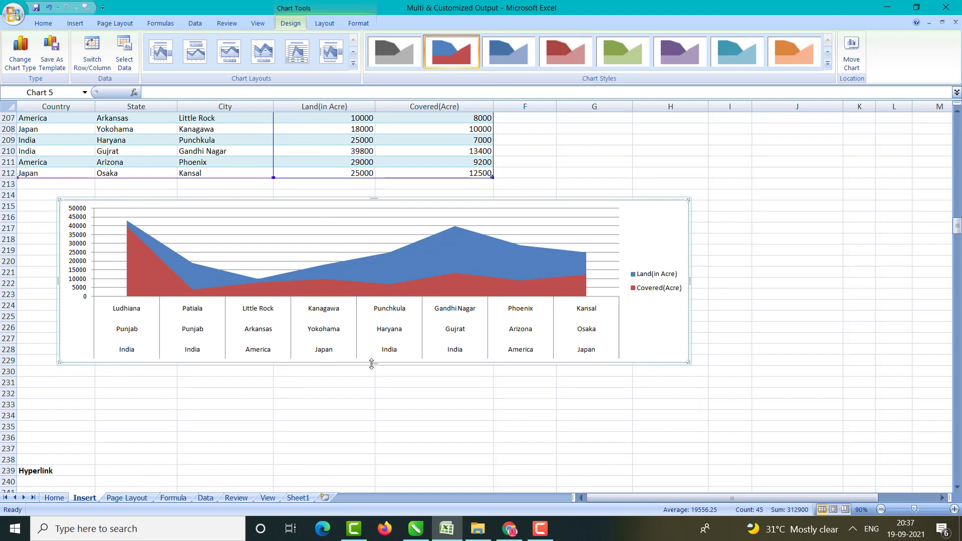
left_click_drag(372, 367, 372, 492)
scroll(386, 345, "down", 2)
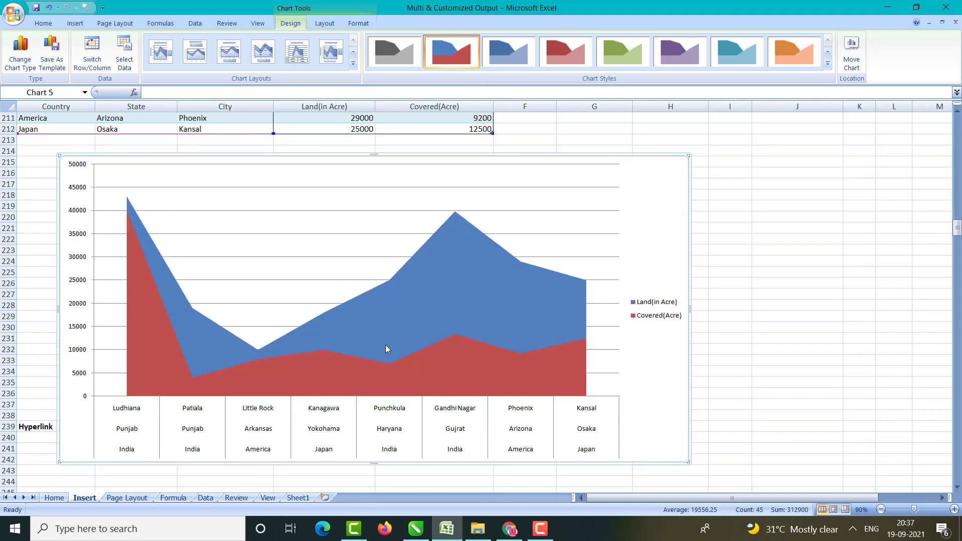
Step: Examine the land and covered acres for Ludhiana and Gandhi Nagar in the table against the area chart
scroll(154, 310, "up", 5)
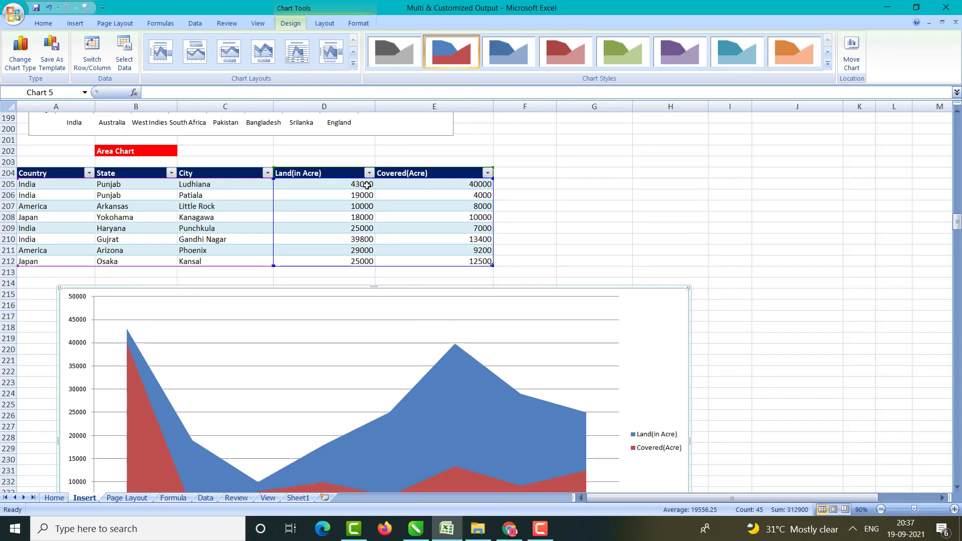
left_click(474, 184)
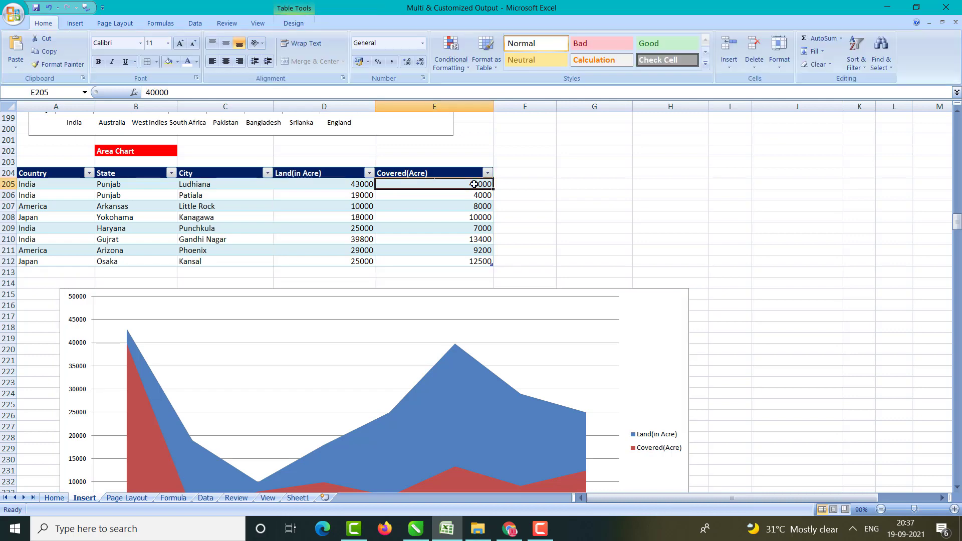
scroll(420, 253, "down", 2)
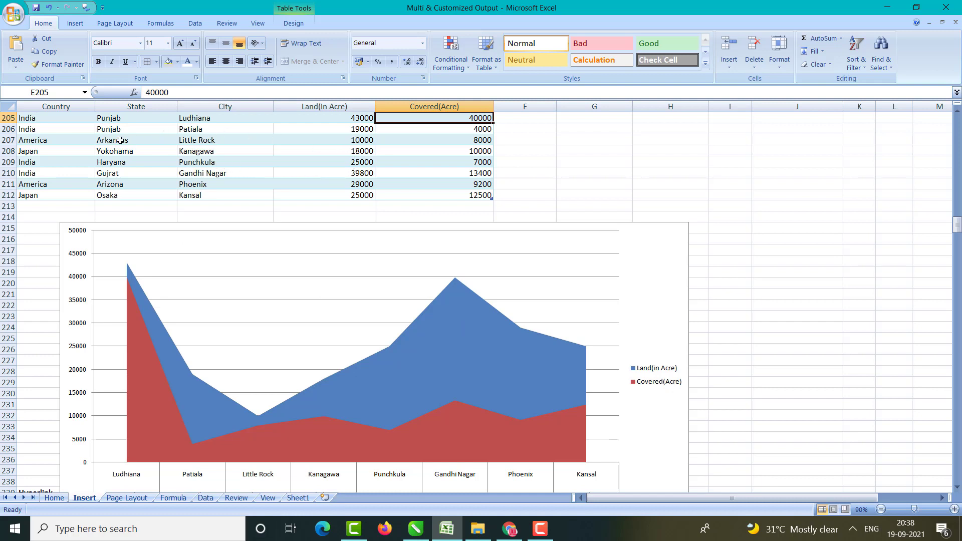
scroll(79, 166, "up", 1)
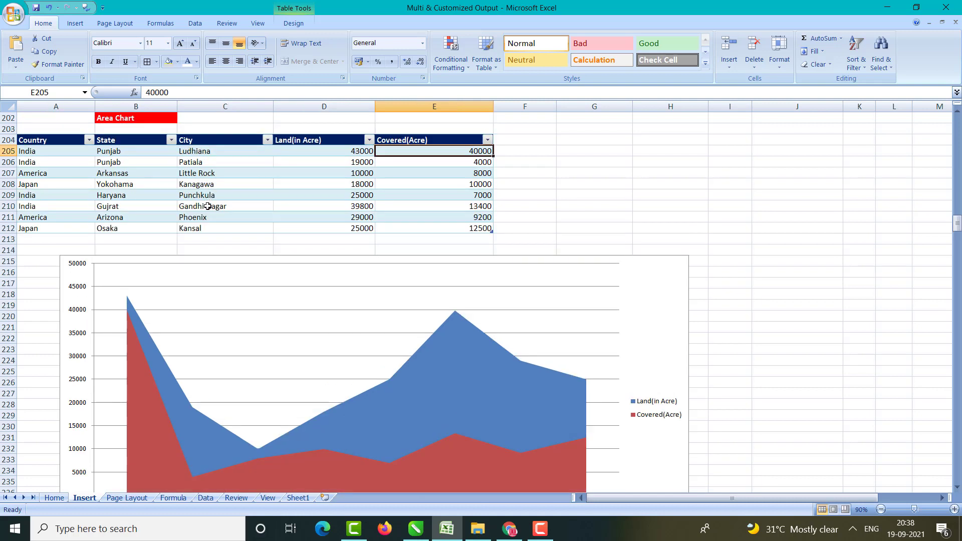
left_click(347, 209)
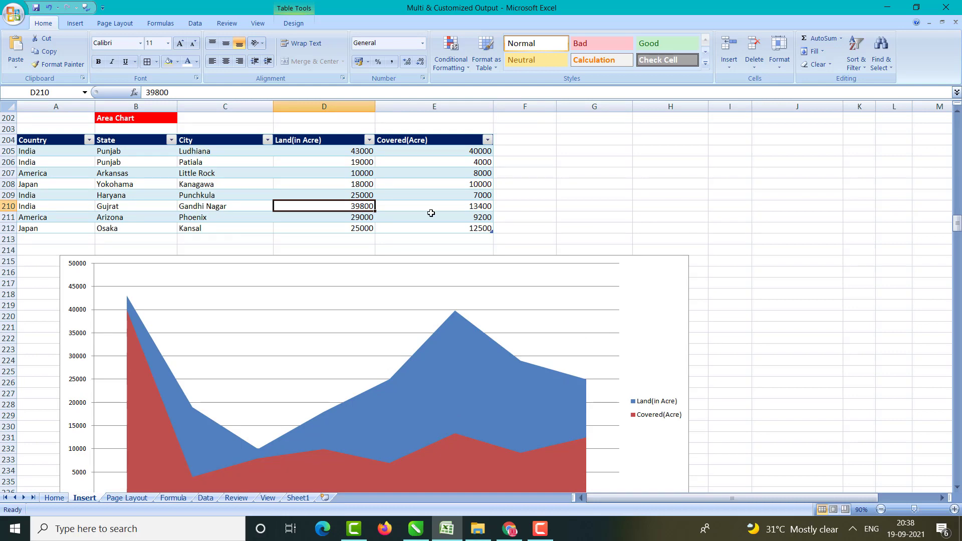
left_click(459, 207)
scroll(383, 282, "down", 3)
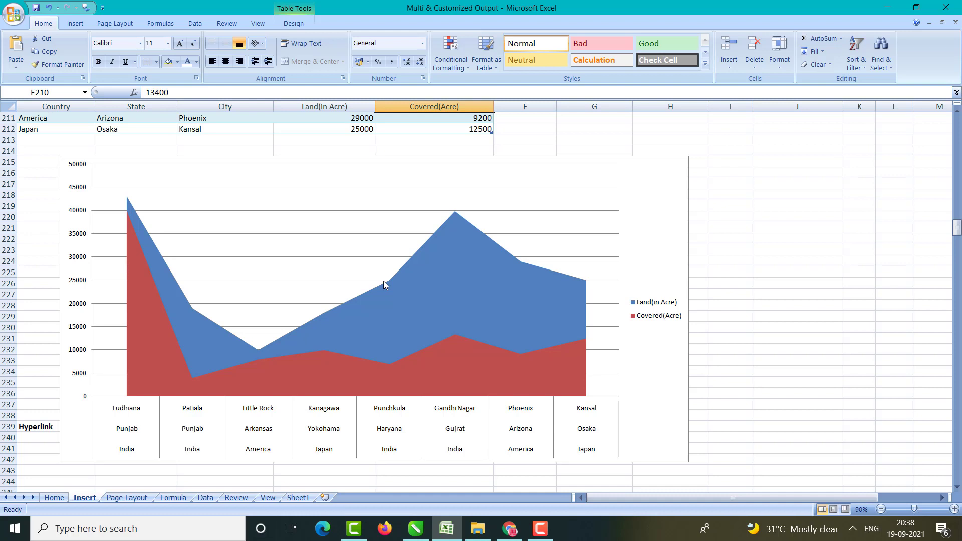
scroll(383, 281, "down", 1)
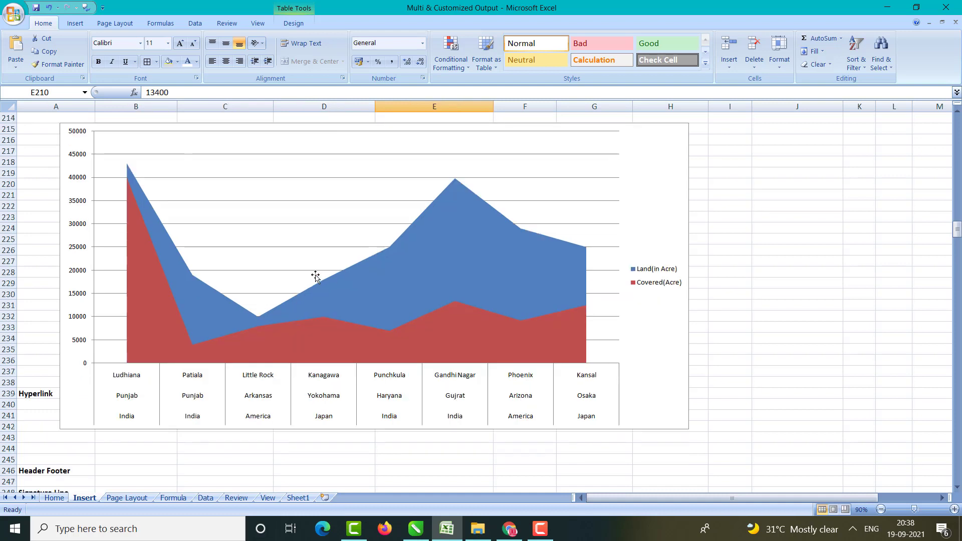
scroll(315, 276, "up", 3)
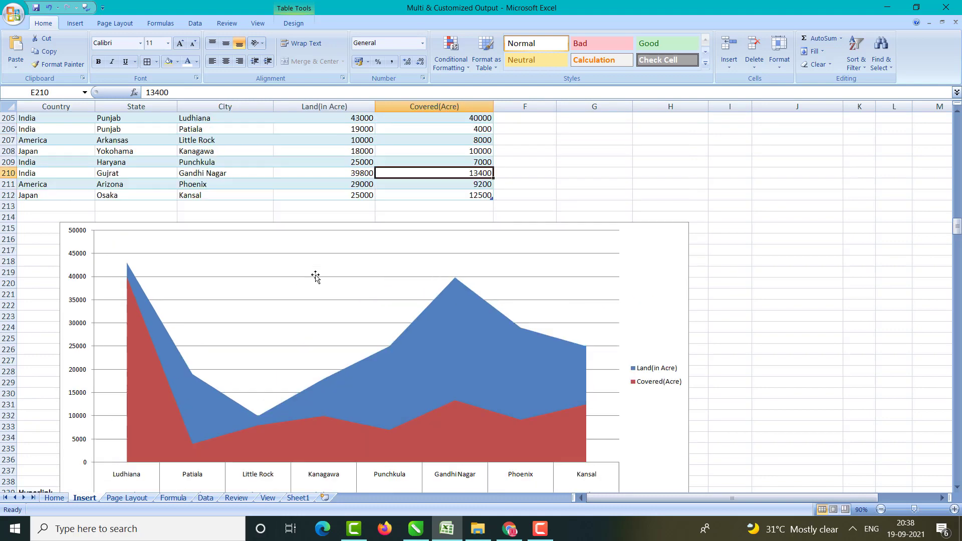
scroll(315, 276, "up", 7)
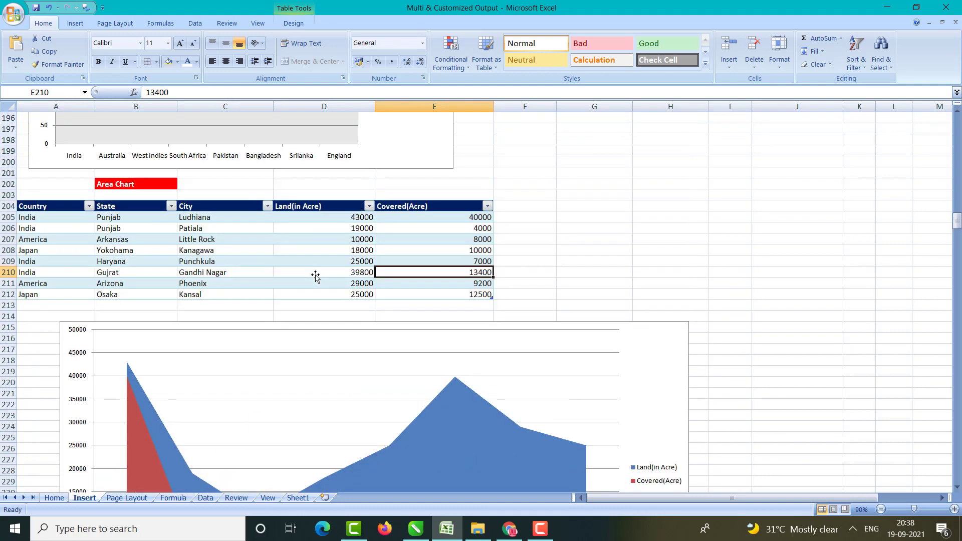